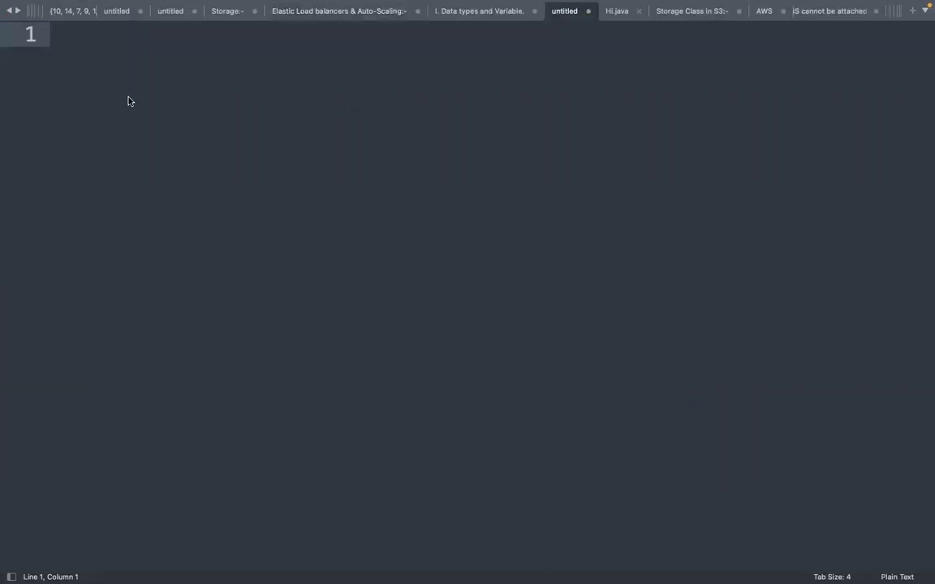
Title the empty note "Auto scaling:" and underline it with "---" on the second line
{"action": "type", "text": "A"}
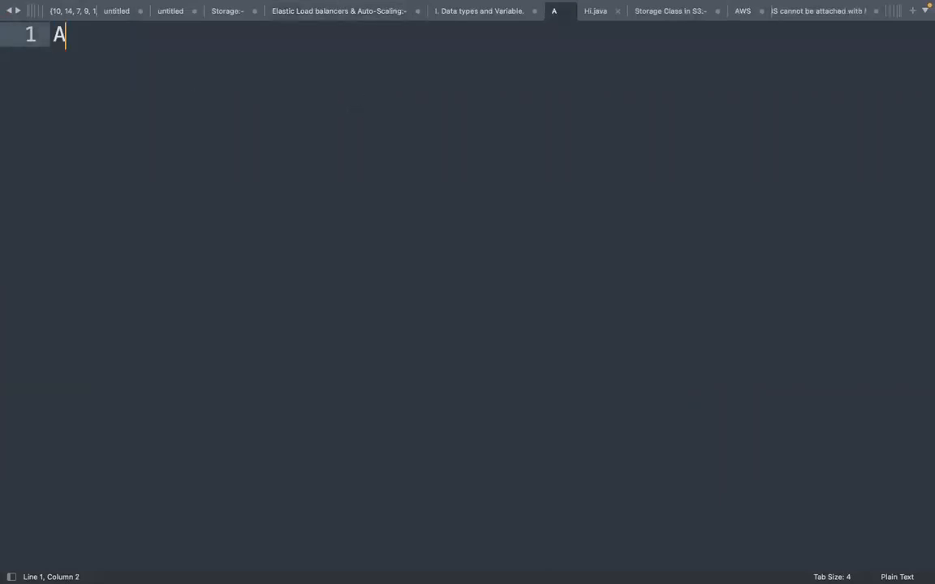
{"action": "key", "text": "BackSpace"}
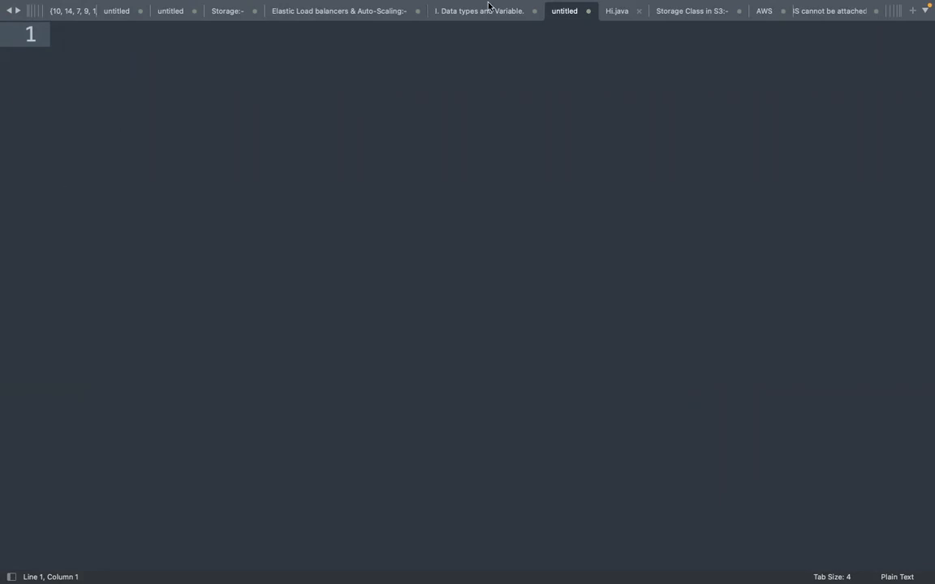
{"action": "mouse_move", "coordinate": [416, 6]}
{"action": "type", "text": "Au"}
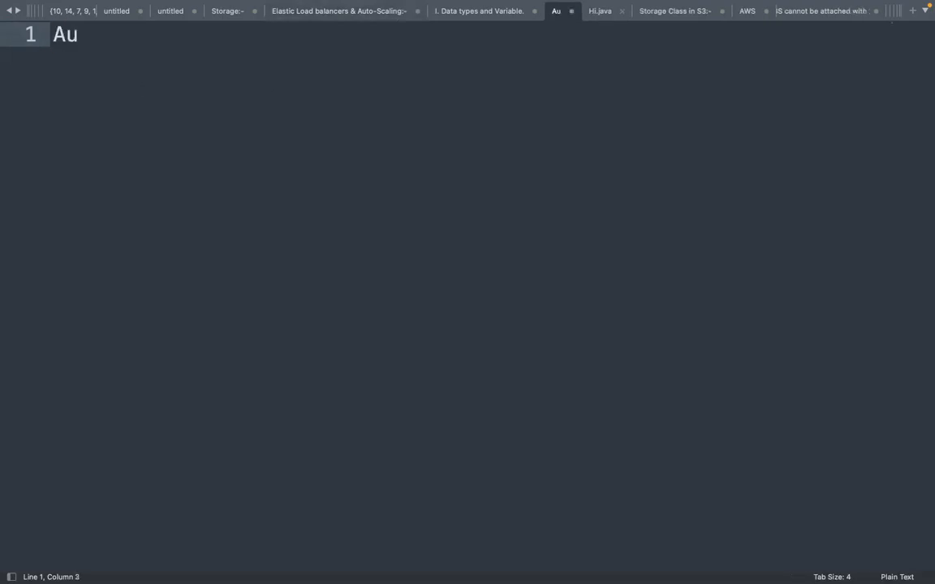
{"action": "type", "text": "to scaling:"}
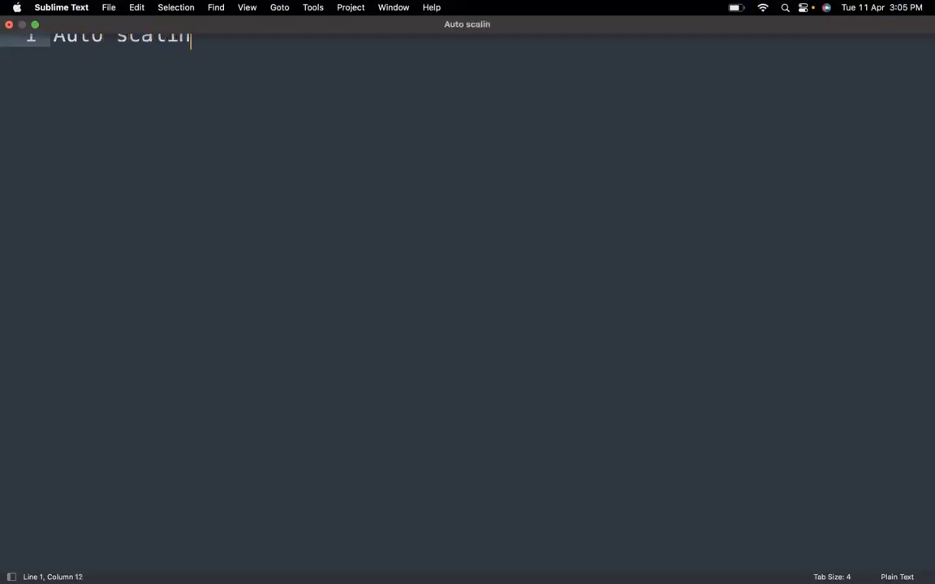
{"action": "left_click", "coordinate": [34, 24]}
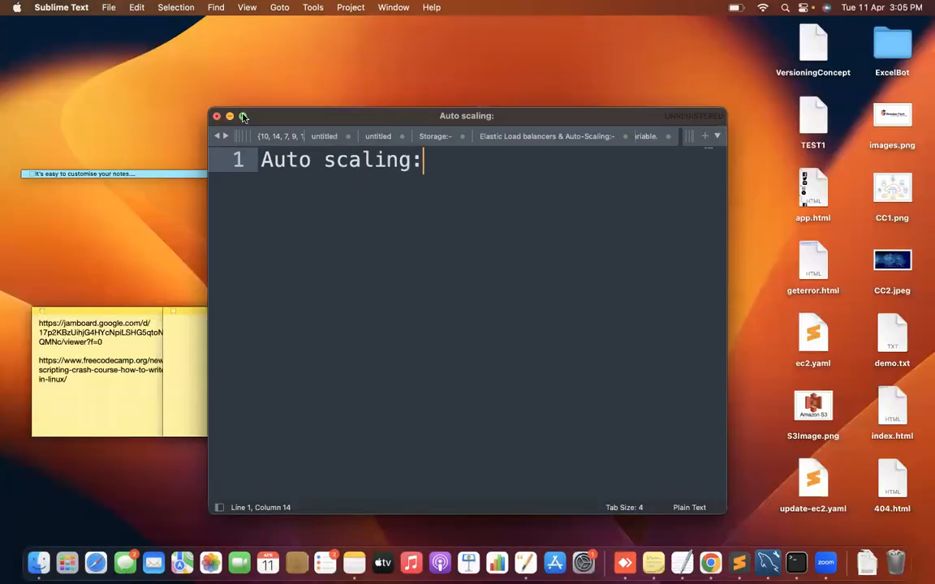
{"action": "left_click", "coordinate": [221, 104]}
{"action": "key", "text": "Return"}
{"action": "type", "text": "---"}
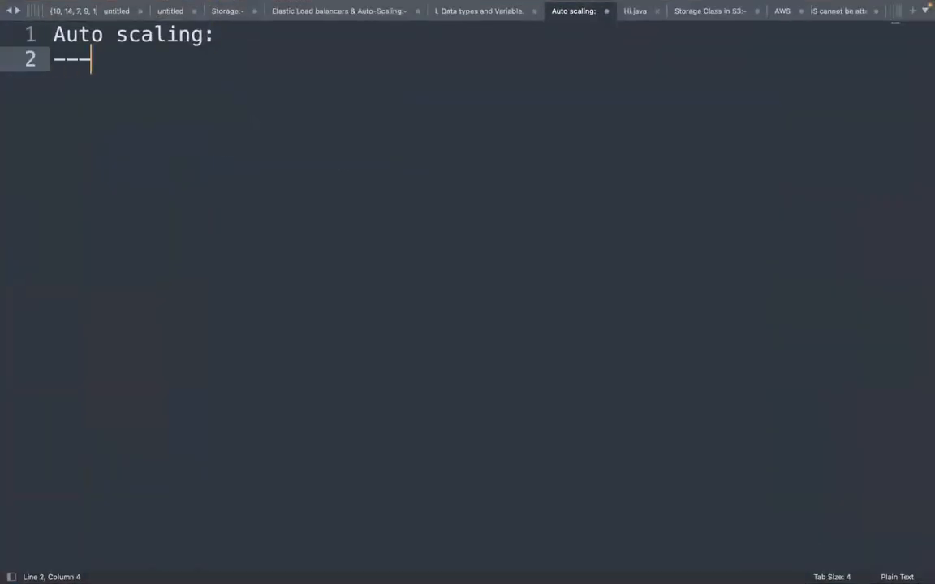
Add the line "Scale automatically" below the heading, separated by a blank line
{"action": "key", "text": "Return"}
{"action": "key", "text": "Return"}
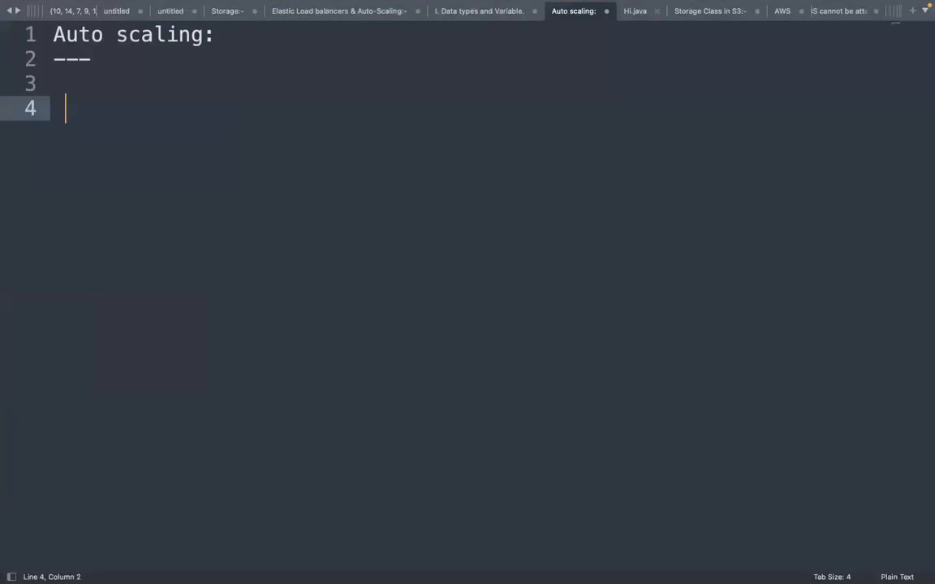
{"action": "type", "text": "Scale automatically"}
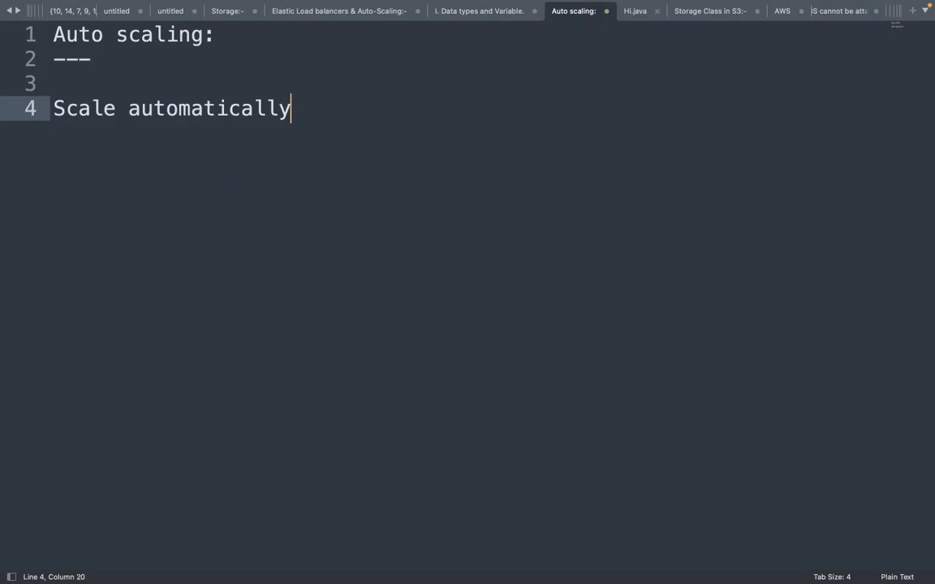
Leave a blank line and start a new line reading "Scalability -> Run"
{"action": "key", "text": "Return"}
{"action": "key", "text": "Return"}
{"action": "type", "text": "Scaling"}
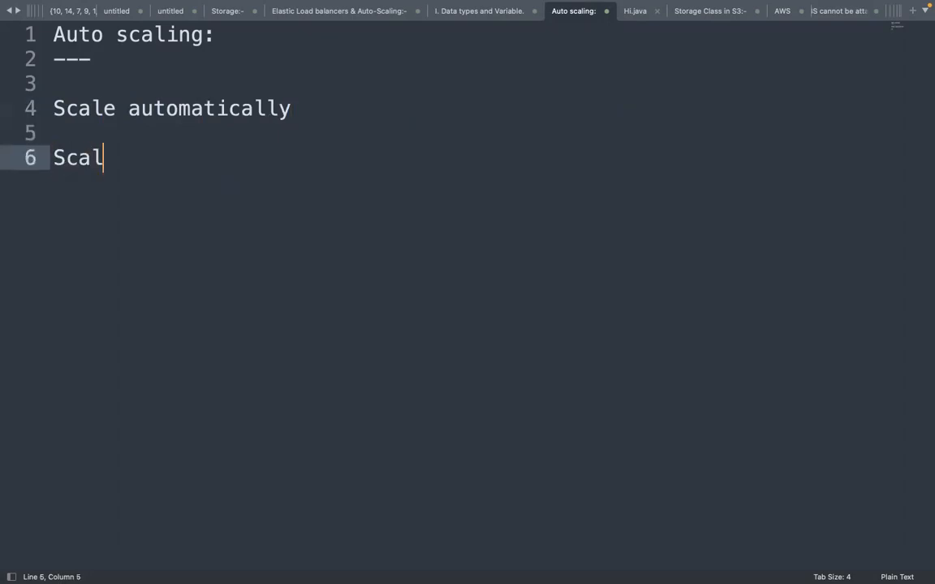
{"action": "key", "text": "BackSpace"}
{"action": "key", "text": "BackSpace"}
{"action": "key", "text": "BackSpace"}
{"action": "key", "text": "BackSpace"}
{"action": "type", "text": "abilit"}
{"action": "type", "text": "y 0"}
{"action": "key", "text": "BackSpace"}
{"action": "type", "text": "-"}
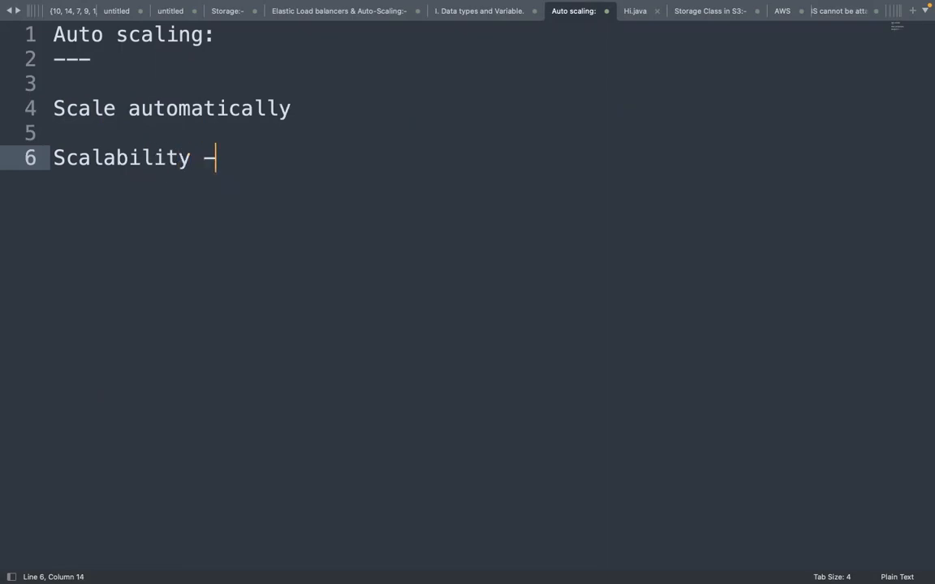
{"action": "type", "text": "> Run "}
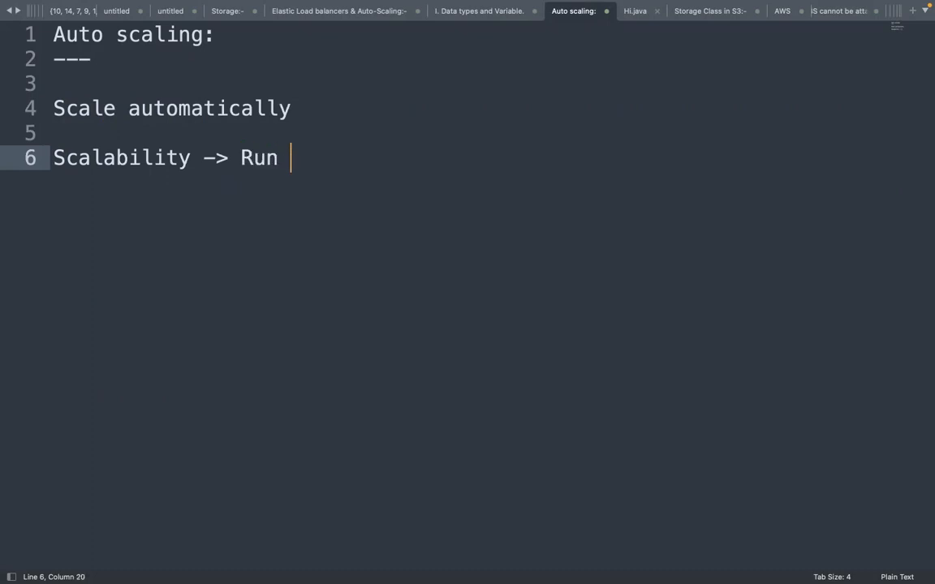
Continue the Scalability line with "any app over the severs"
{"action": "type", "text": "any app over teh s"}
{"action": "key", "text": "BackSpace"}
{"action": "key", "text": "BackSpace"}
{"action": "key", "text": "BackSpace"}
{"action": "key", "text": "BackSpace"}
{"action": "type", "text": "he sver"}
{"action": "key", "text": "BackSpace"}
{"action": "key", "text": "BackSpace"}
{"action": "key", "text": "BackSpace"}
{"action": "type", "text": "evers "}
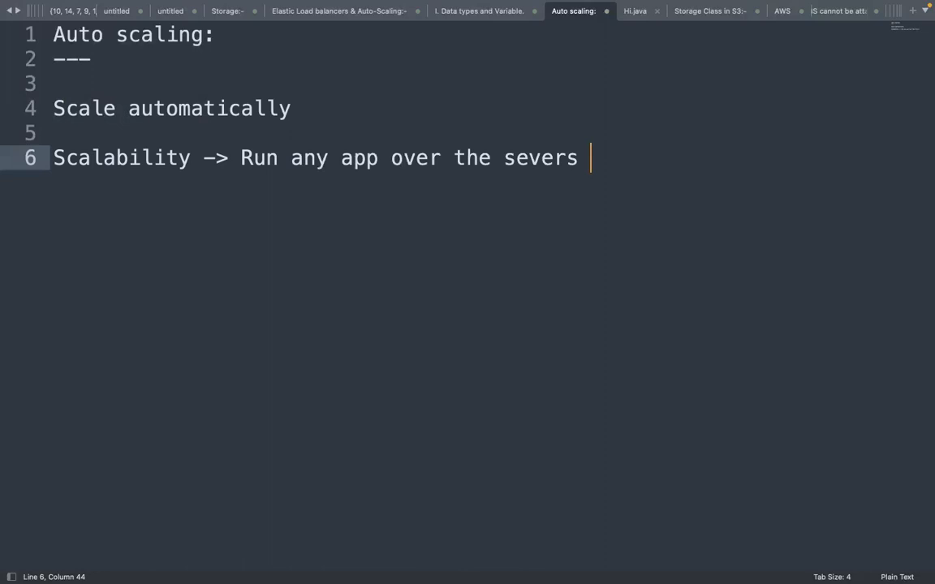
Append "-> Customer request" to the end of the Scalability line
{"action": "type", "text": "-> Customer rque"}
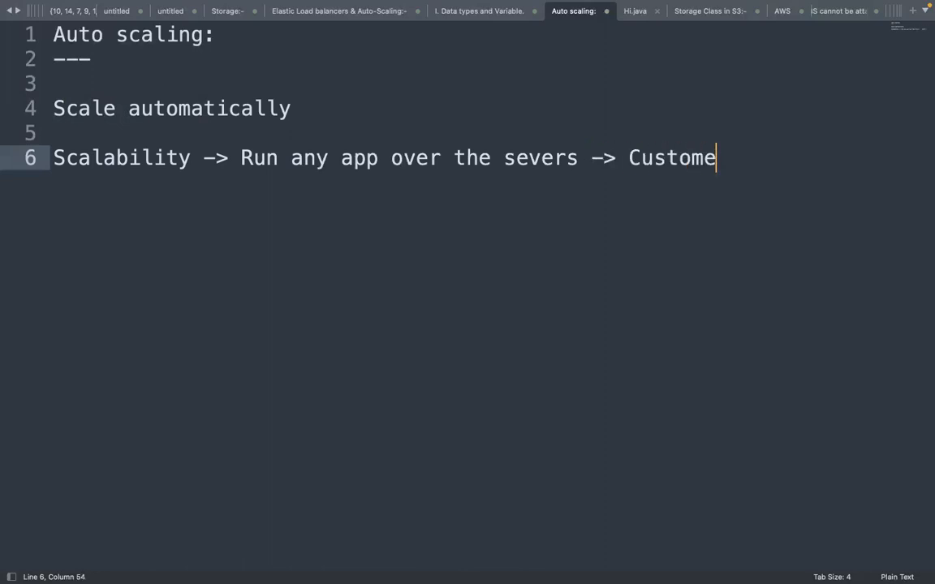
{"action": "key", "text": "BackSpace"}
{"action": "key", "text": "BackSpace"}
{"action": "key", "text": "BackSpace"}
{"action": "type", "text": "equest"}
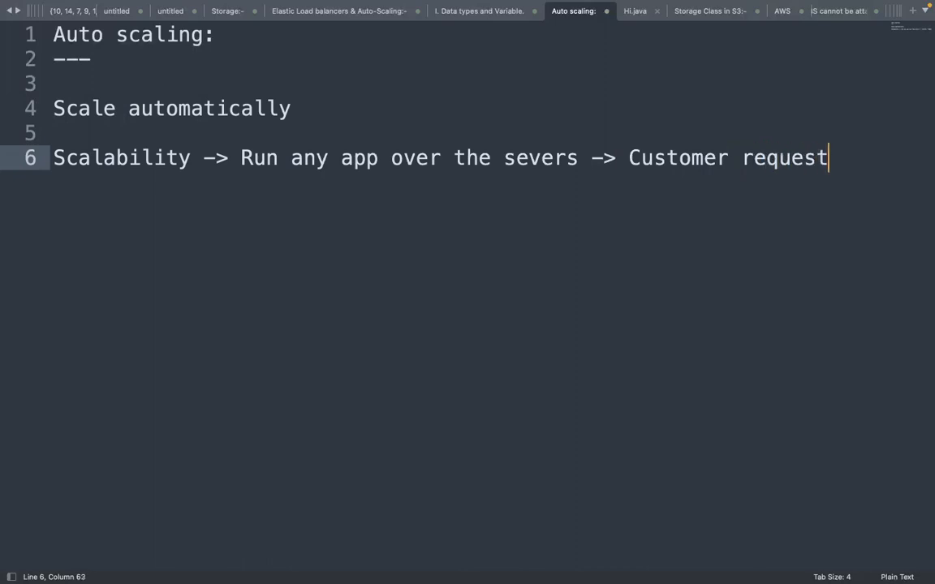
Leave a blank line and add "-> Resources will be over loaded or Under loaded"
{"action": "key", "text": "Return"}
{"action": "key", "text": "Return"}
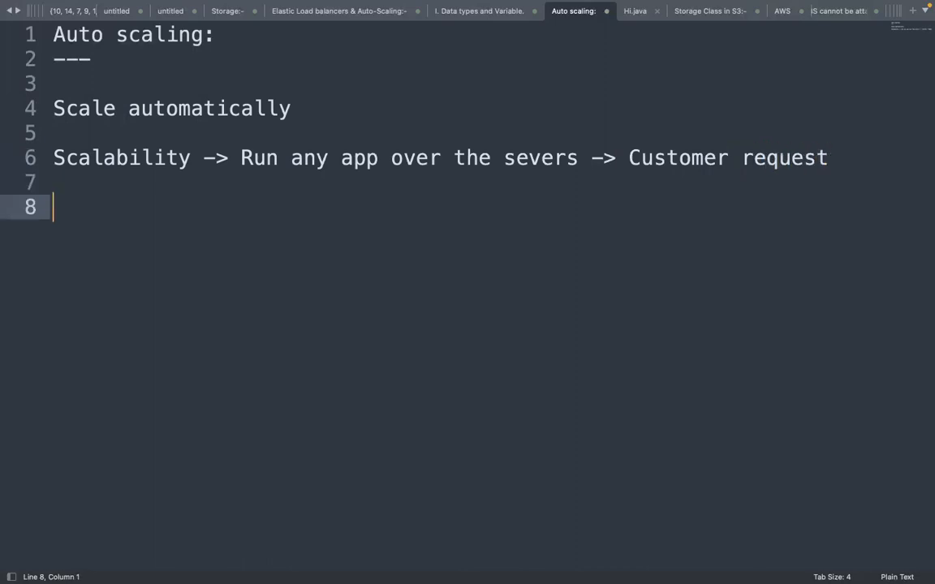
{"action": "type", "text": "-> Resources "}
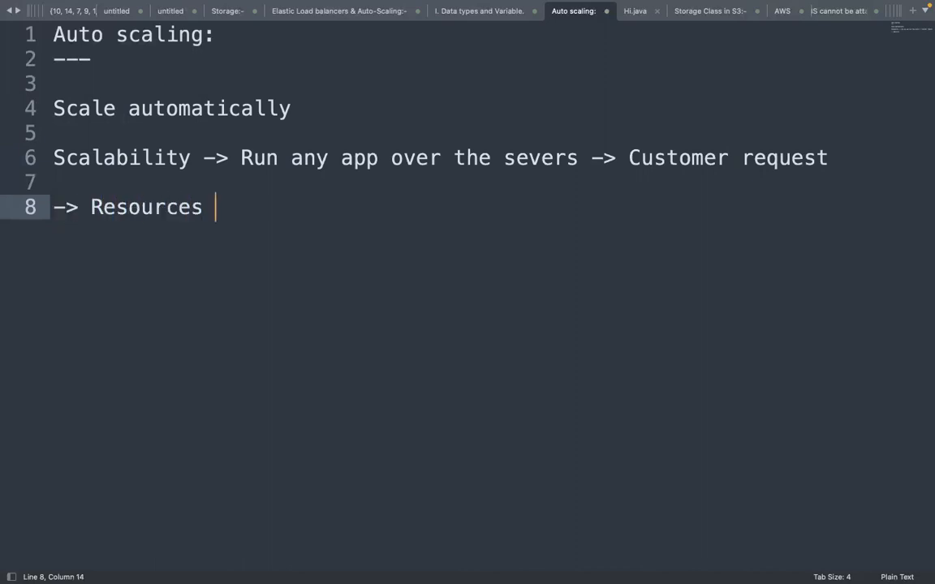
{"action": "type", "text": "will be over"}
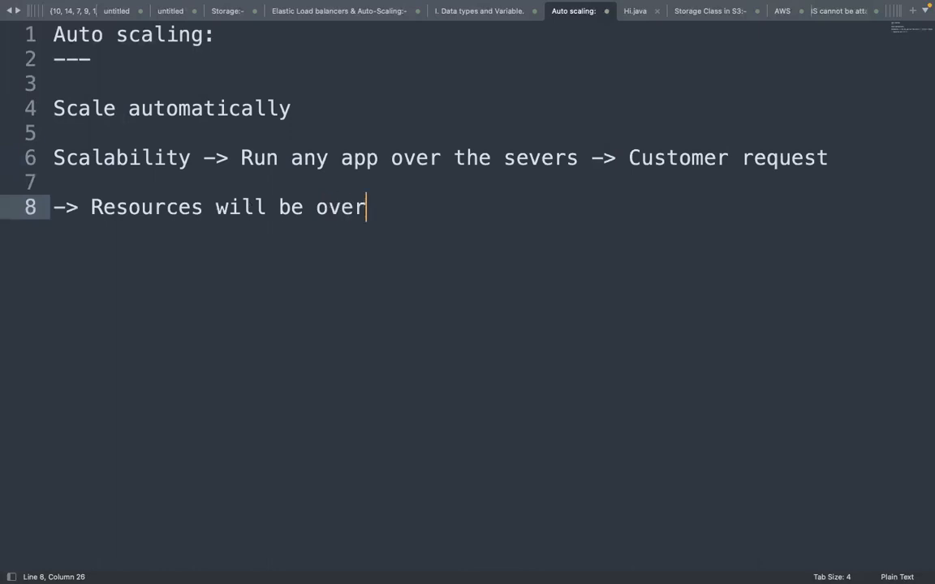
{"action": "type", "text": " loaded or "}
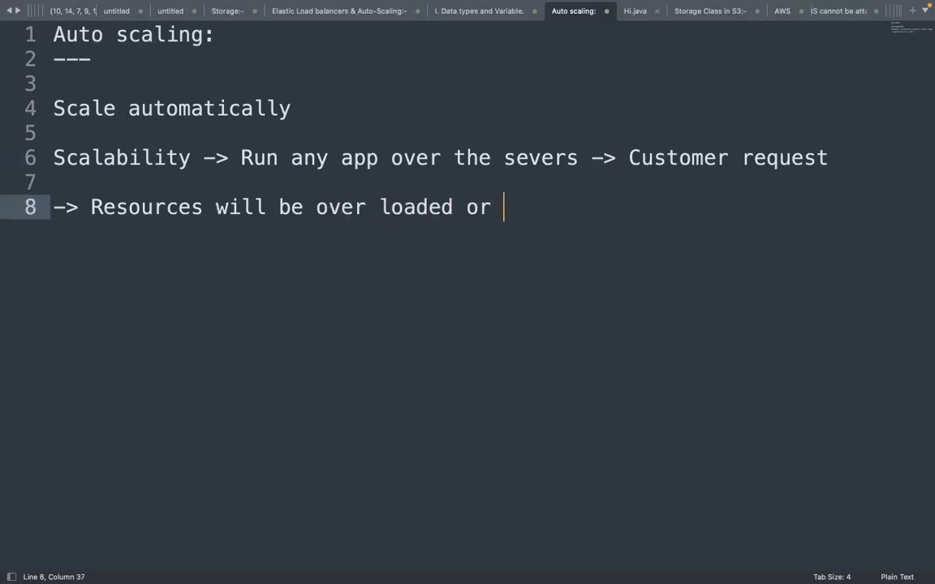
{"action": "type", "text": "Under loead"}
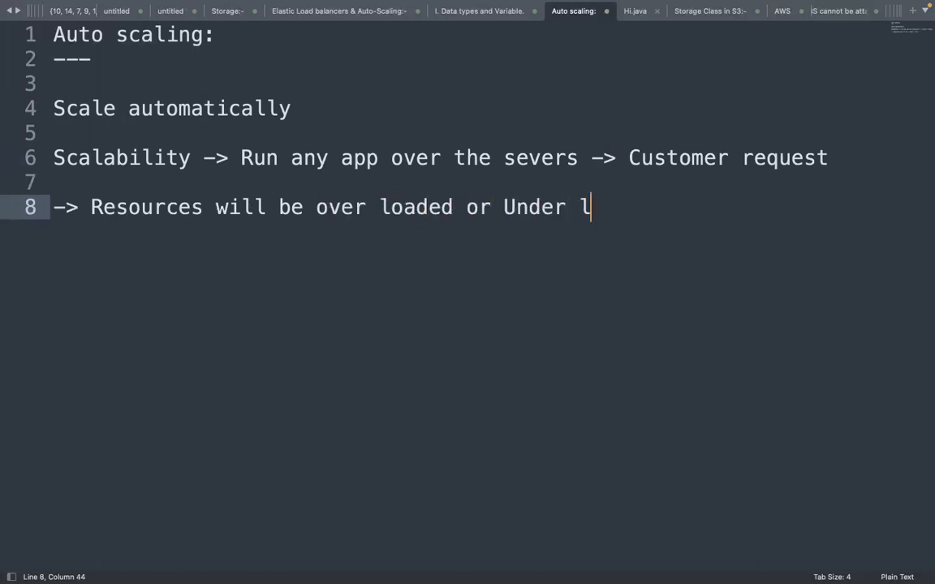
{"action": "key", "text": "BackSpace"}
{"action": "key", "text": "BackSpace"}
{"action": "key", "text": "BackSpace"}
{"action": "type", "text": "ader"}
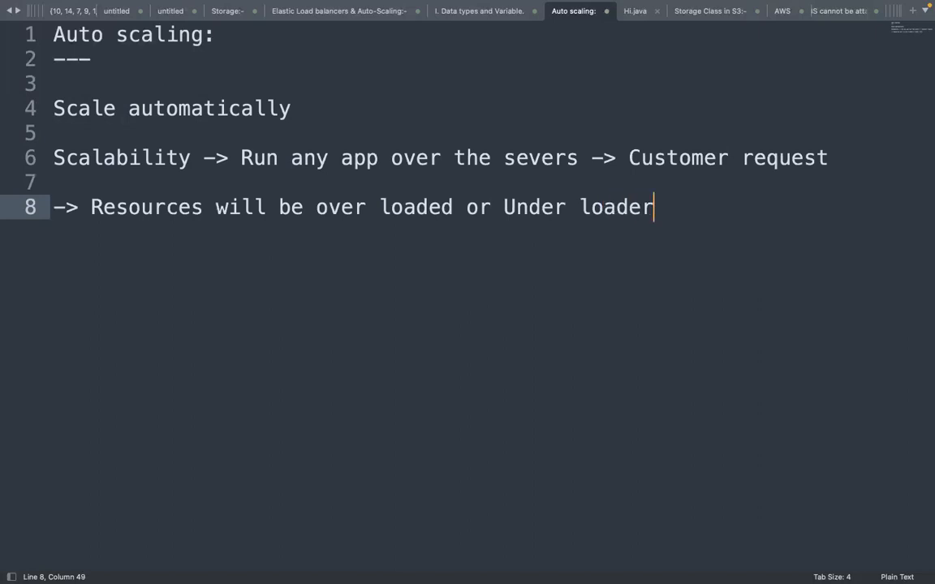
{"action": "key", "text": "BackSpace"}
{"action": "type", "text": "d"}
Append "-> How to decide?" to the Resources line, with the text shown one size smaller
{"action": "key", "text": "super+minus"}
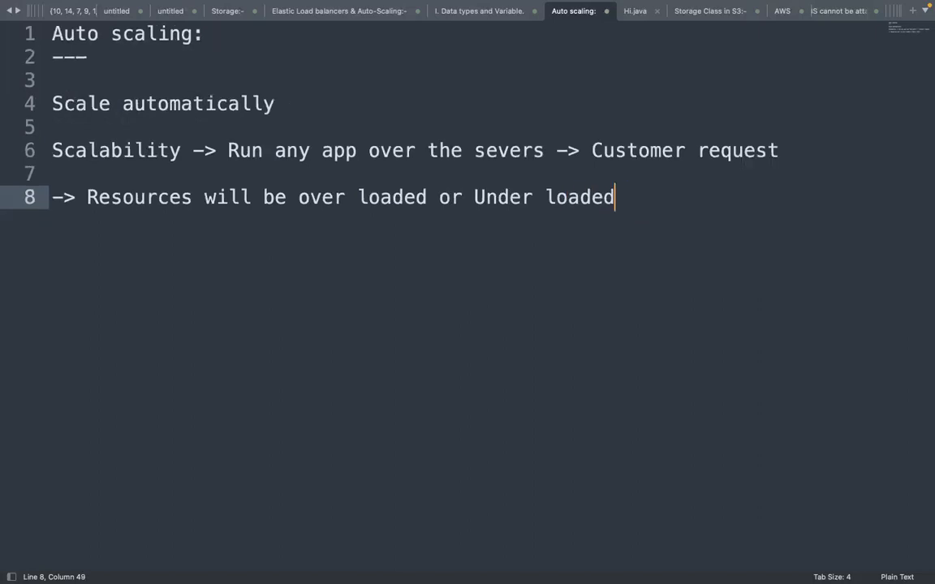
{"action": "type", "text": "-> How "}
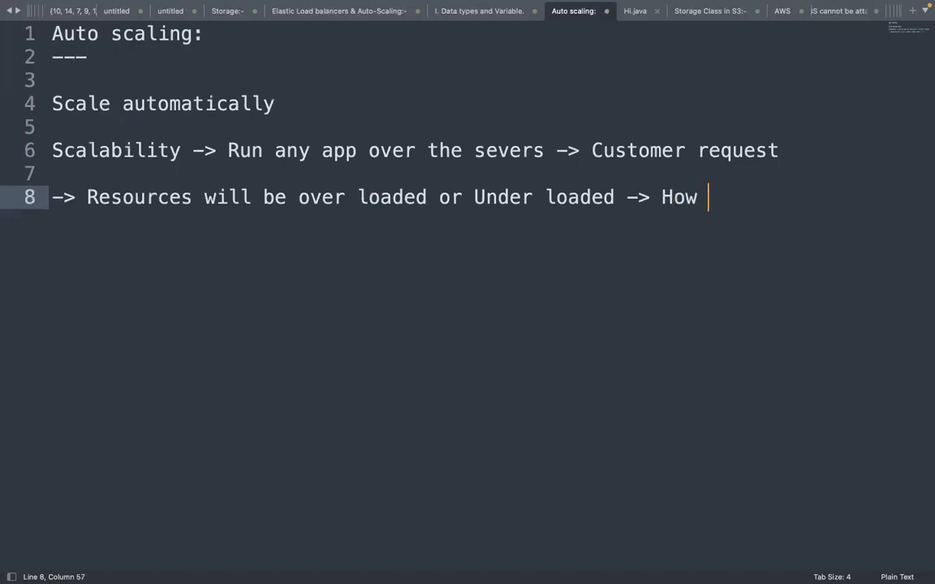
{"action": "type", "text": "to decide?"}
Leave a blank line below the Resources line and add "Data points or Metrix"
{"action": "key", "text": "Return"}
{"action": "key", "text": "Return"}
{"action": "type", "text": "Dat"}
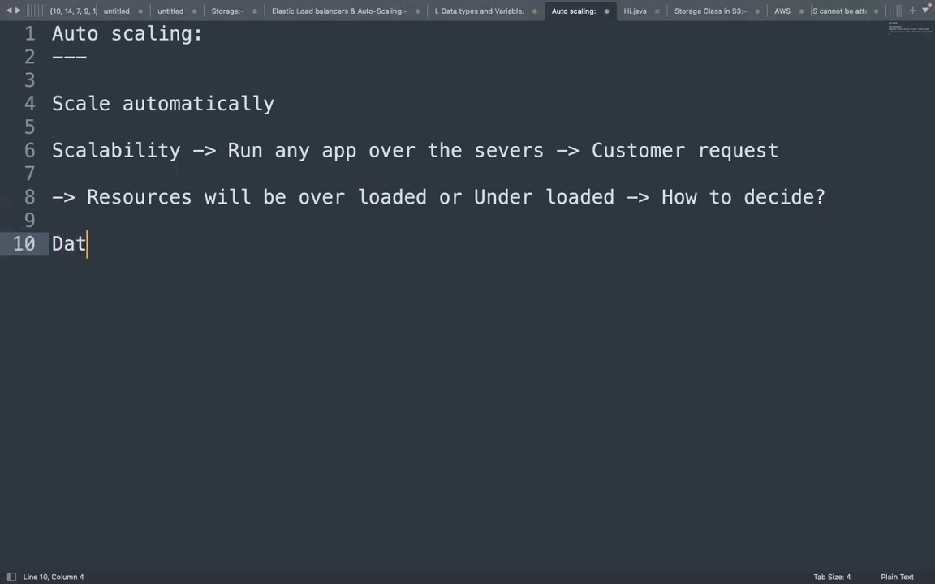
{"action": "type", "text": "a points or Metriz"}
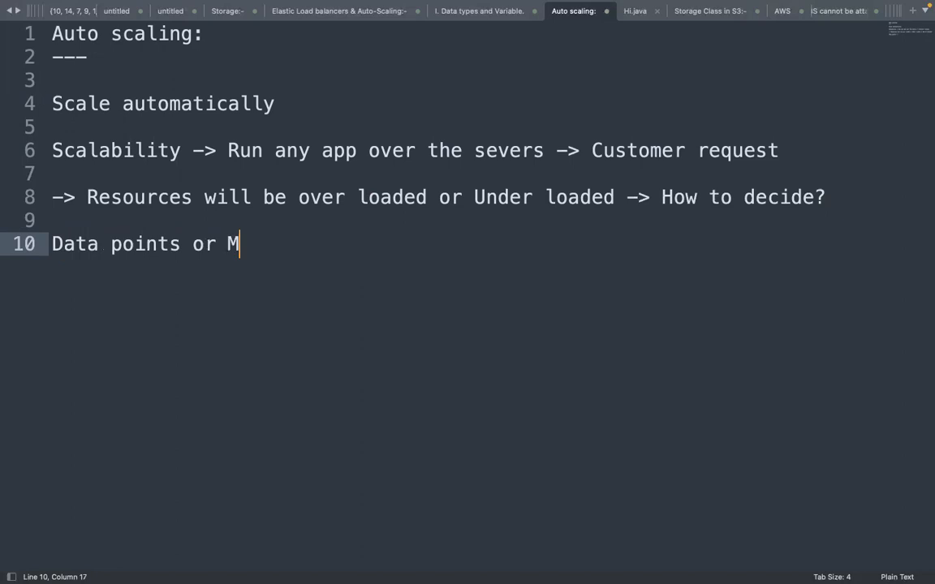
{"action": "key", "text": "BackSpace"}
{"action": "type", "text": "x"}
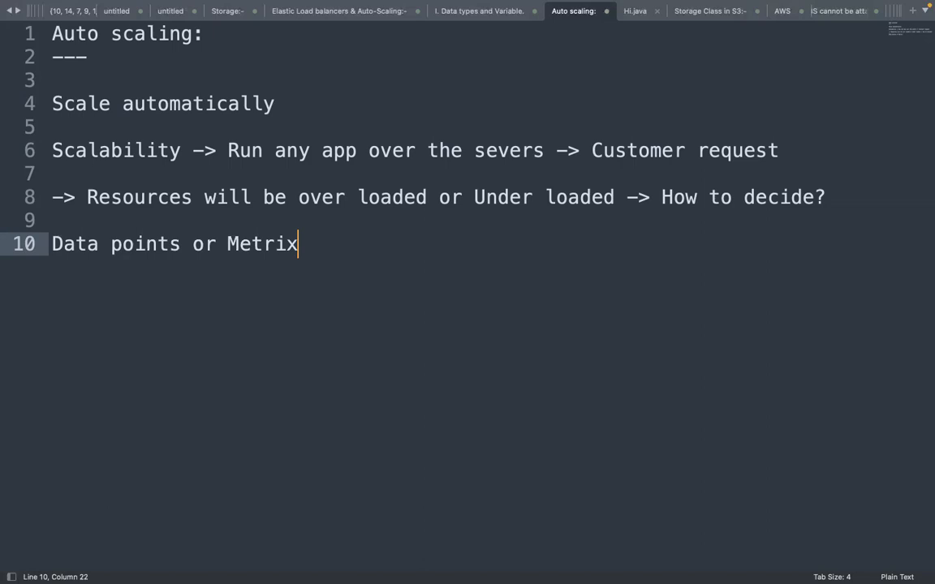
Leave another blank line and add the subheading "In Auto scaling"
{"action": "key", "text": "Return"}
{"action": "key", "text": "Return"}
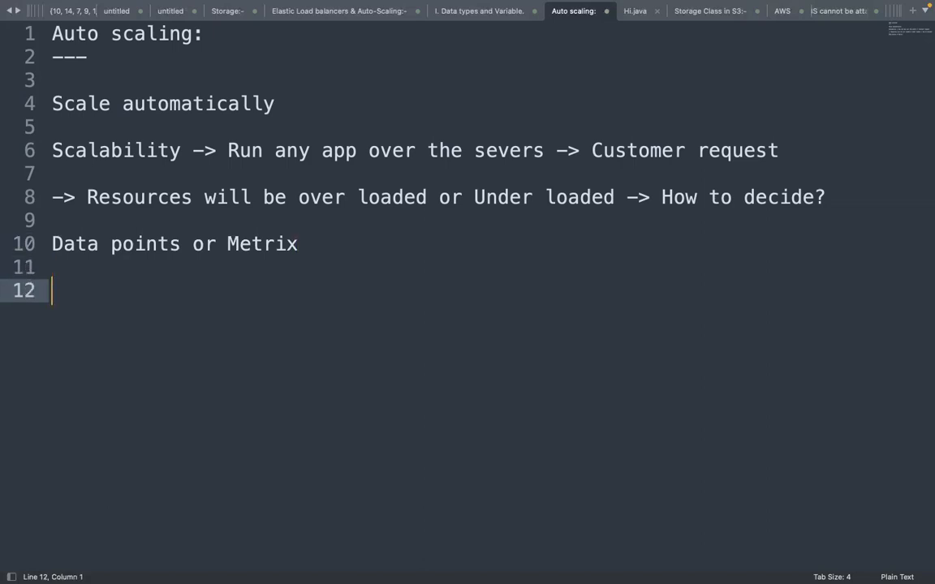
{"action": "type", "text": "In Aut"}
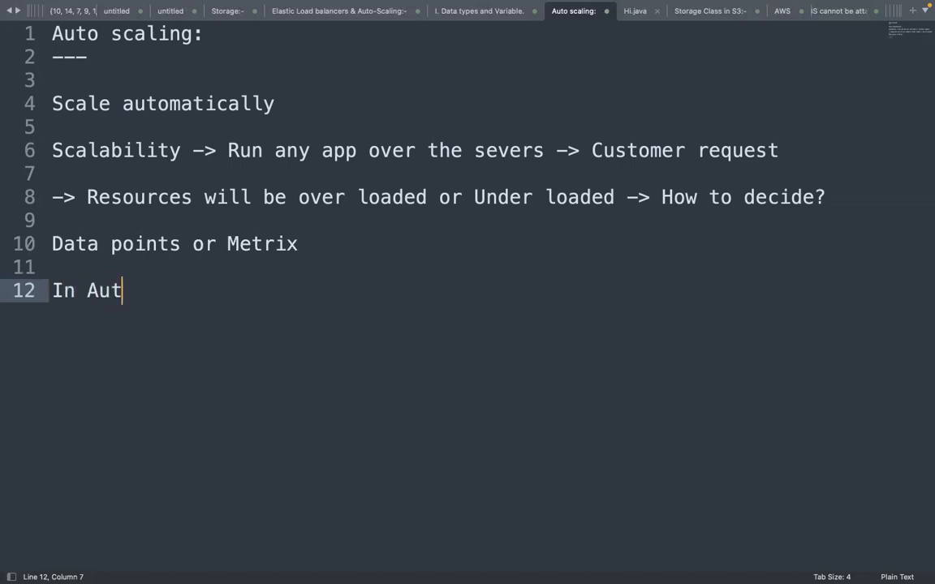
{"action": "type", "text": "o scaling"}
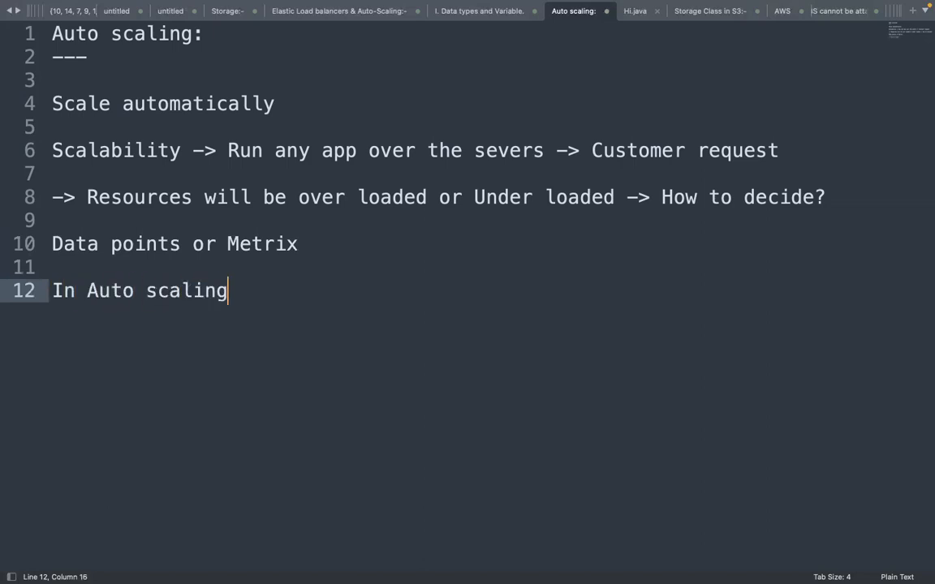
List "Horizontal" and "Vertical" on two indented lines below the "In Auto scaling" subheading, after a blank line
{"action": "key", "text": "Return"}
{"action": "key", "text": "Return"}
{"action": "key", "text": "Tab"}
{"action": "type", "text": "Horiz"}
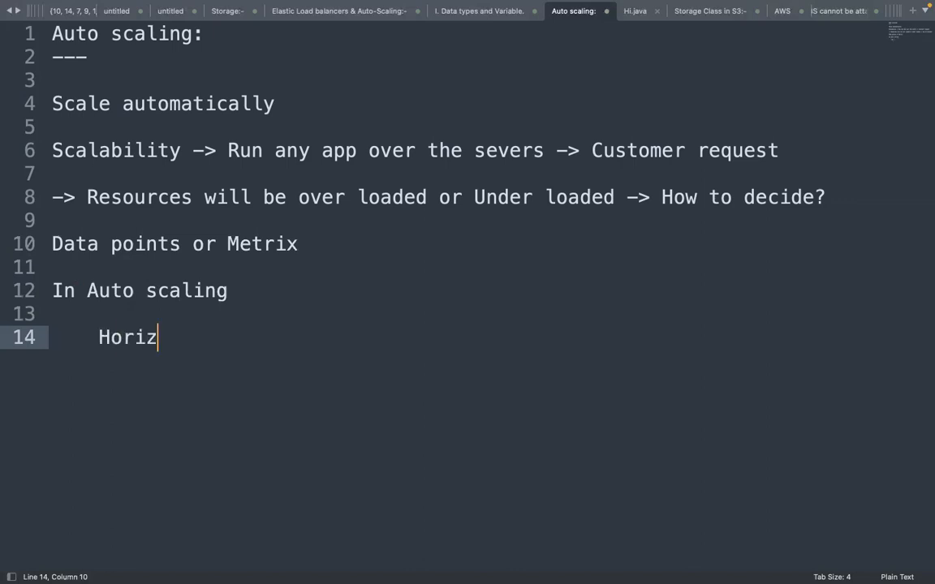
{"action": "type", "text": "ontal"}
{"action": "key", "text": "Return"}
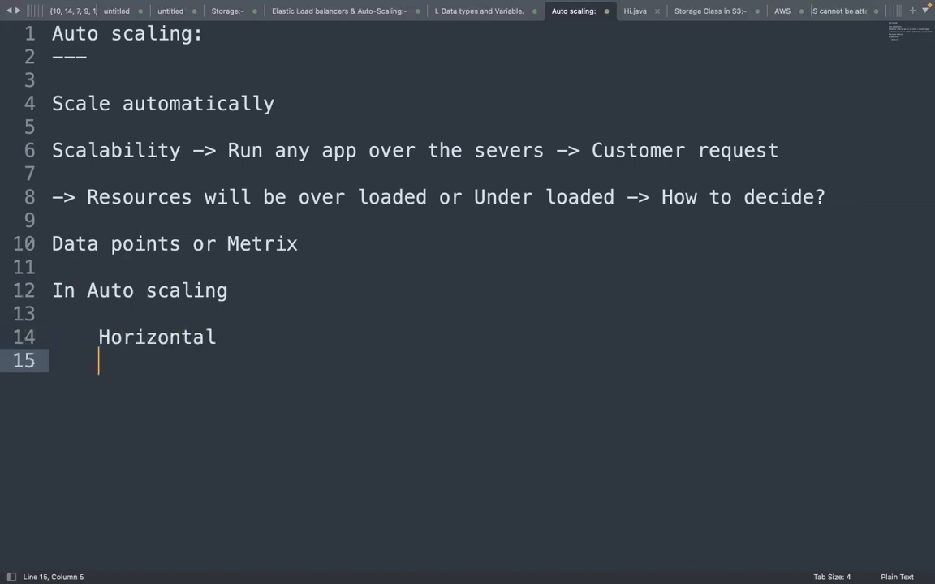
{"action": "type", "text": "Vertical"}
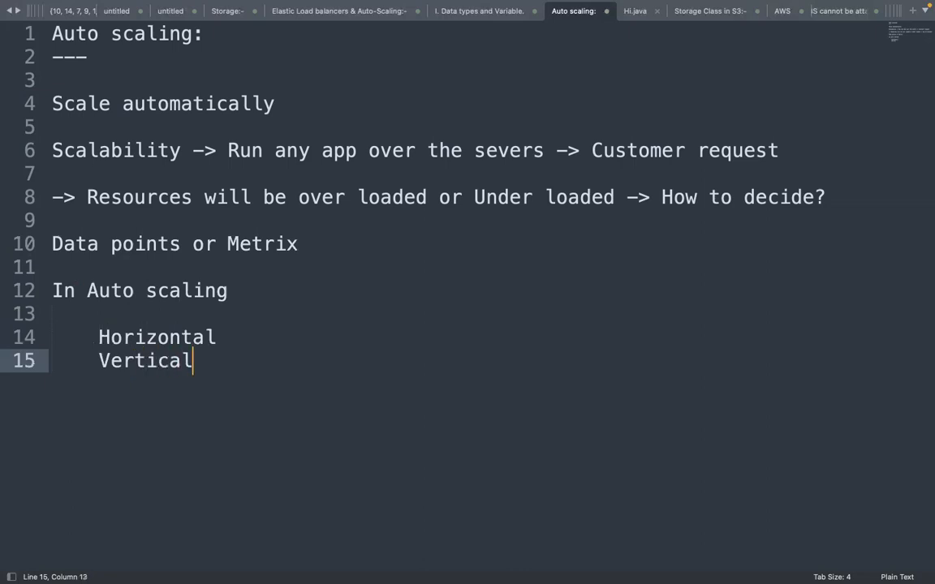
Extend the Horizontal item with "- Count -> Scale out or Scale in"
{"action": "left_click", "coordinate": [230, 334]}
{"action": "type", "text": "- "}
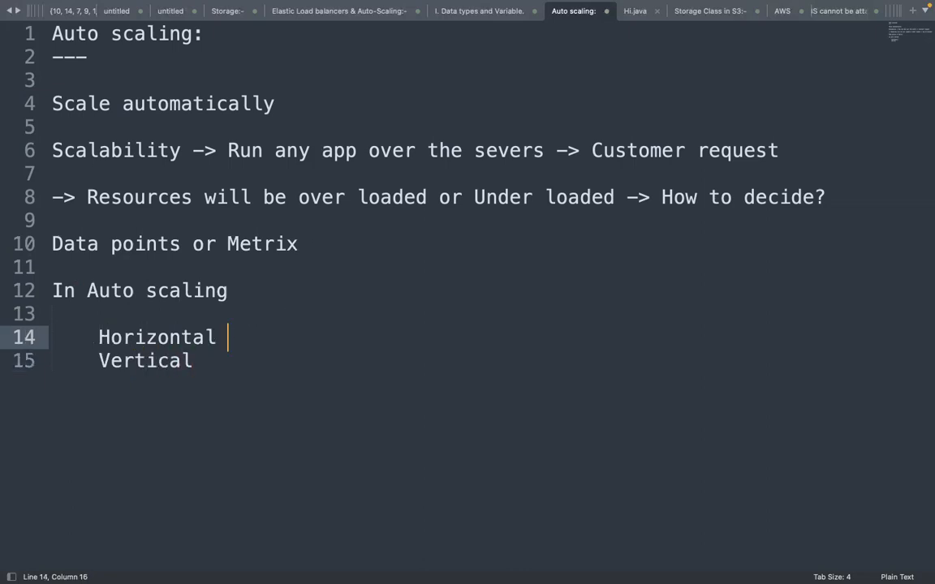
{"action": "type", "text": "Count"}
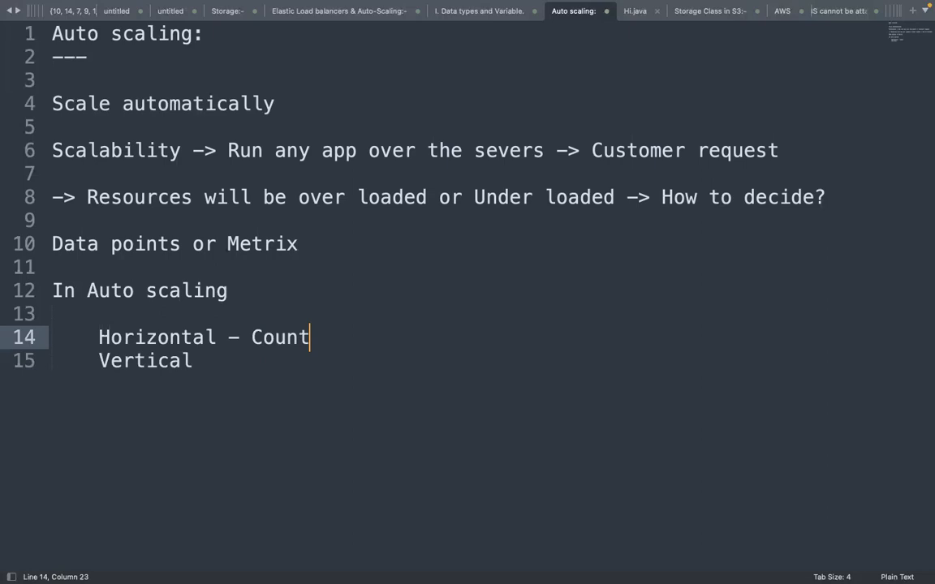
{"action": "type", "text": "-> Scale out"}
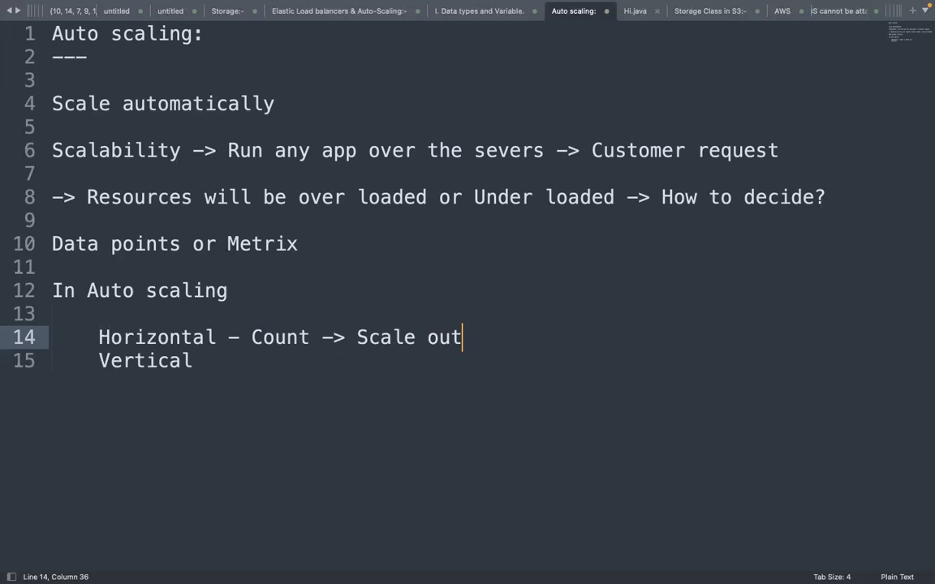
{"action": "type", "text": "or Scale in"}
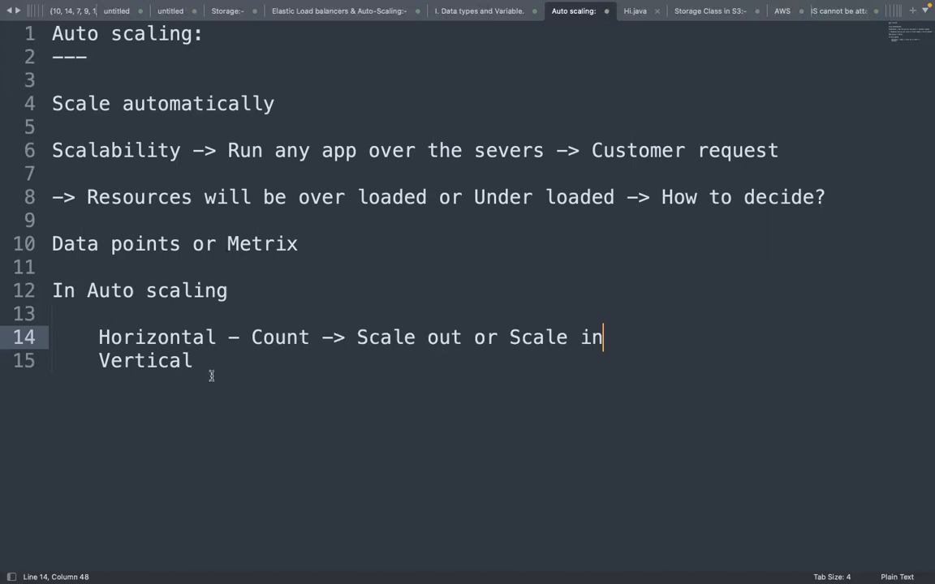
Insert "Scaling" after "Horizontal" in the first item under the "In Auto scaling" subheading
{"action": "left_click_drag", "start_coordinate": [122, 336], "coordinate": [204, 337]}
{"action": "left_click", "coordinate": [228, 336]}
{"action": "type", "text": "Scaling"}
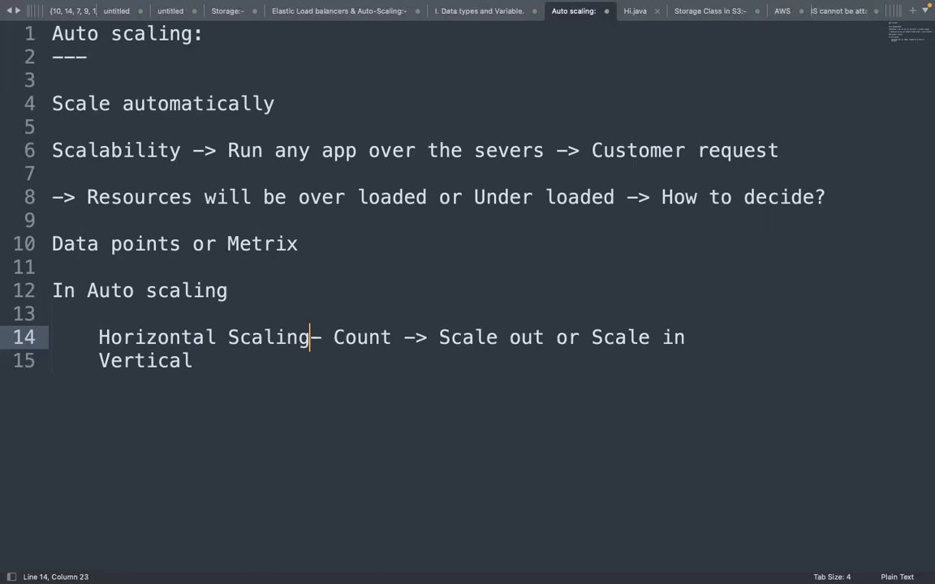
Extend the Vertical item with "- Size t2.micro - t2.large"
{"action": "left_click", "coordinate": [202, 358]}
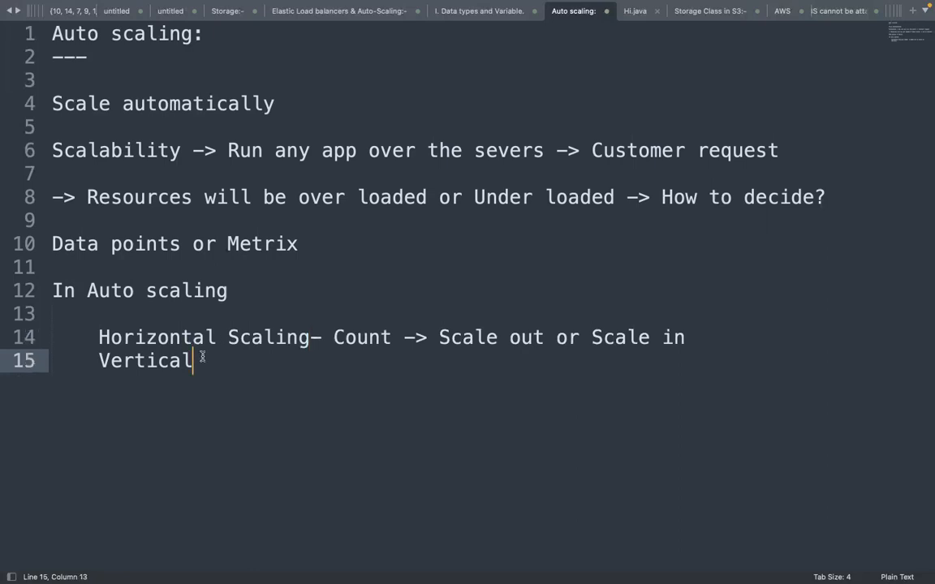
{"action": "type", "text": "- Size"}
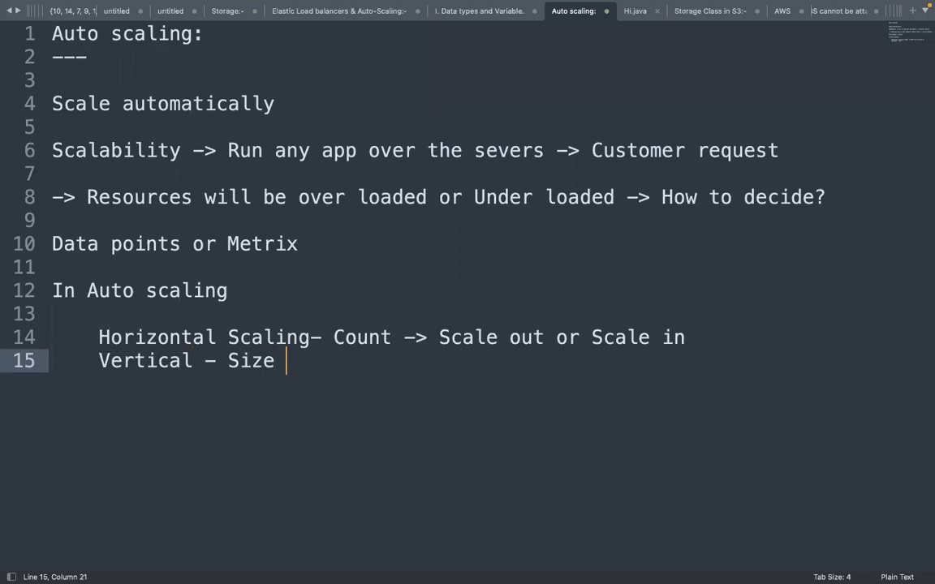
{"action": "type", "text": " t2.micr"}
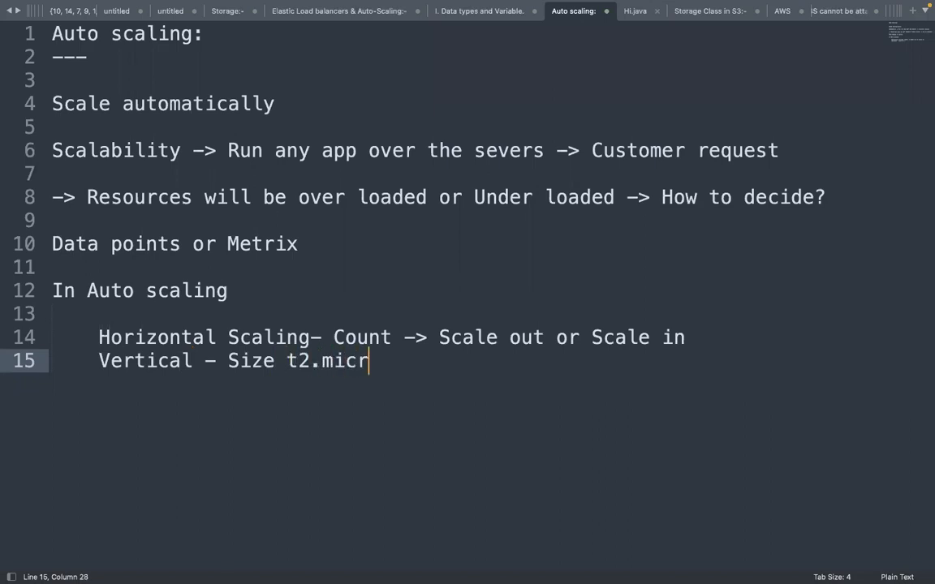
{"action": "type", "text": "o - "}
{"action": "type", "text": "t2.larfe"}
{"action": "key", "text": "BackSpace"}
{"action": "key", "text": "BackSpace"}
{"action": "type", "text": "ge"}
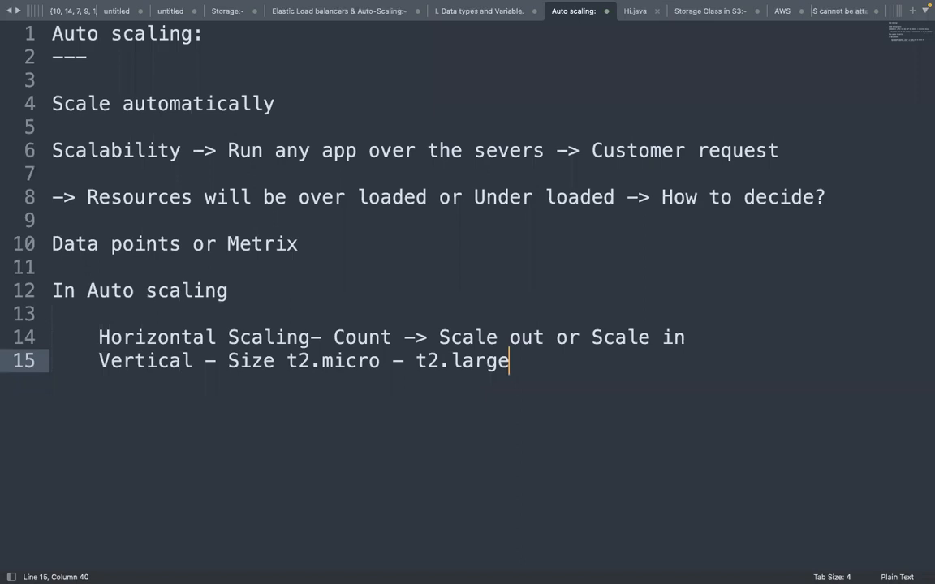
Add the indented line "2 Cpu, 16 GB -> 16 Cpu, 128 GB" below the Vertical item, after a blank line
{"action": "key", "text": "Return"}
{"action": "key", "text": "Return"}
{"action": "type", "text": "2 Cpu"}
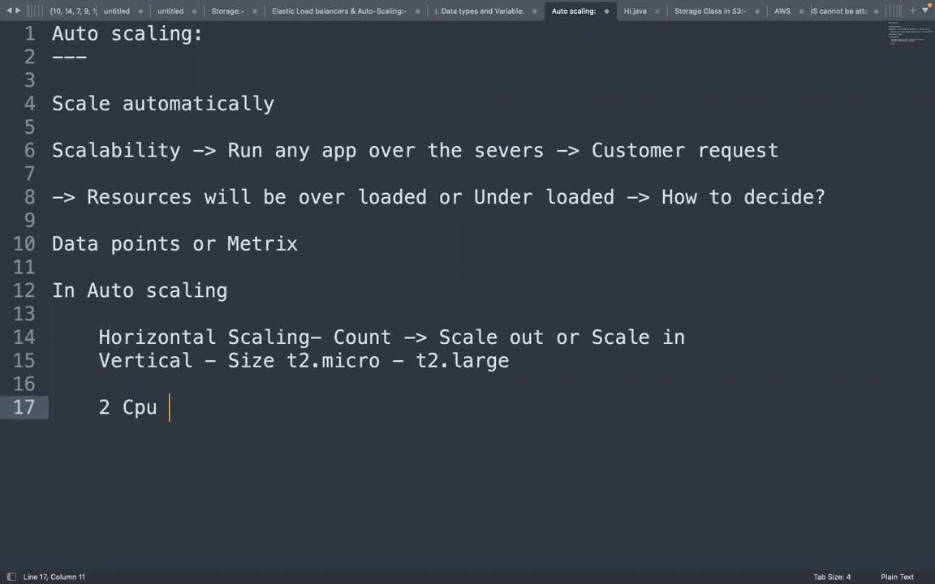
{"action": "key", "text": "BackSpace"}
{"action": "type", "text": ", 16 GB -> 16 Cpu"}
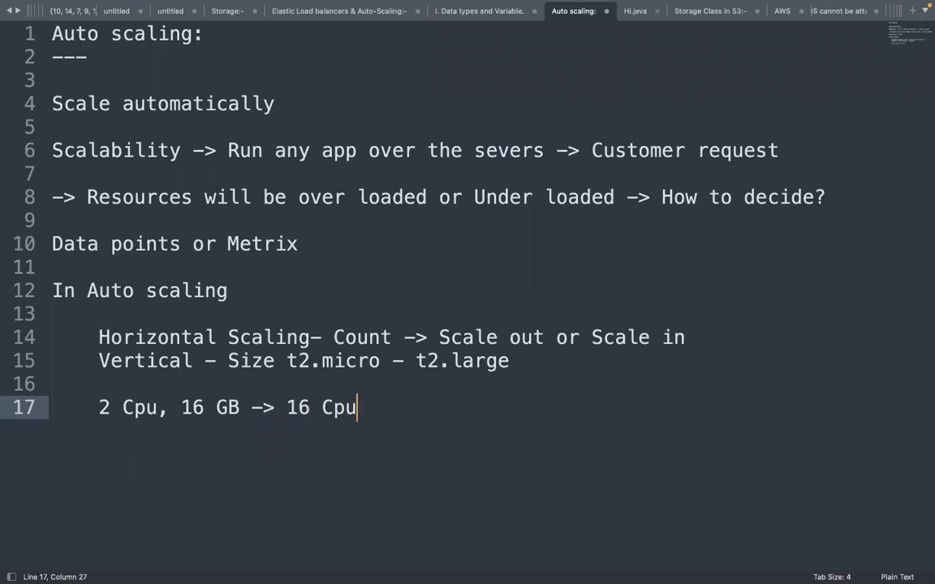
{"action": "type", "text": ", 128 GB"}
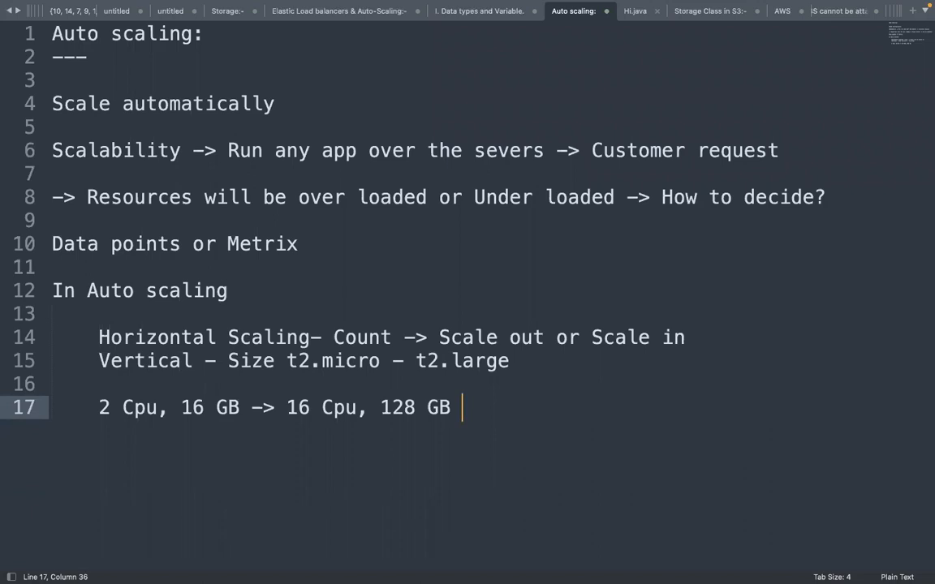
Add an unindented "----" separator after a blank line below the CPU and memory example, followed by a long run of blank lines
{"action": "key", "text": "Return"}
{"action": "key", "text": "Return"}
{"action": "key", "text": "BackSpace"}
{"action": "key", "text": "BackSpace"}
{"action": "key", "text": "Return"}
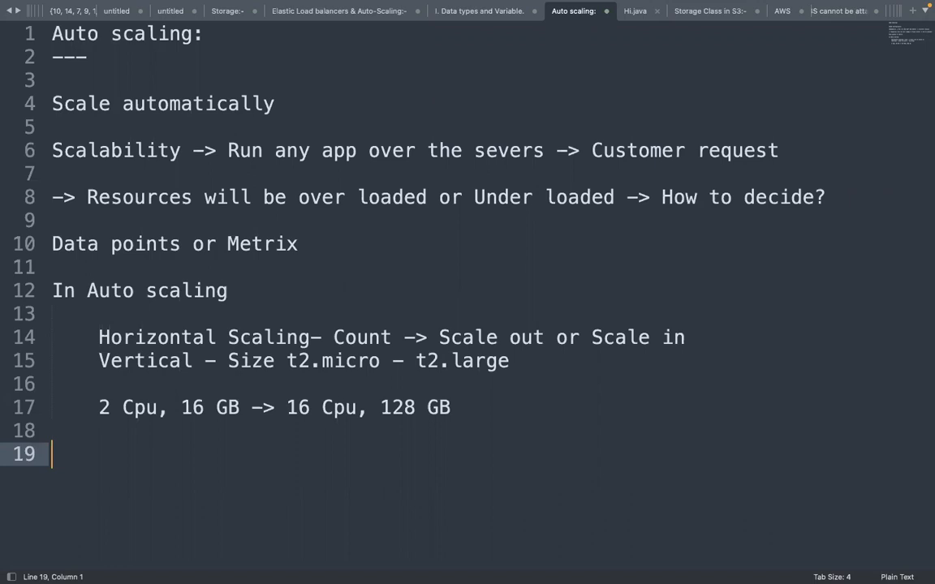
{"action": "type", "text": "----"}
{"action": "key", "text": "Return"}
{"action": "key", "text": "Return"}
{"action": "key", "text": "Return"}
{"action": "key", "text": "Return"}
{"action": "key", "text": "Return"}
{"action": "key", "text": "Return"}
{"action": "key", "text": "Return"}
{"action": "key", "text": "Return"}
{"action": "key", "text": "Return"}
{"action": "key", "text": "Return"}
{"action": "key", "text": "Return"}
{"action": "key", "text": "Return"}
{"action": "key", "text": "Return"}
{"action": "key", "text": "Return"}
{"action": "key", "text": "Return"}
{"action": "key", "text": "Return"}
{"action": "key", "text": "Return"}
{"action": "key", "text": "Return"}
{"action": "key", "text": "Return"}
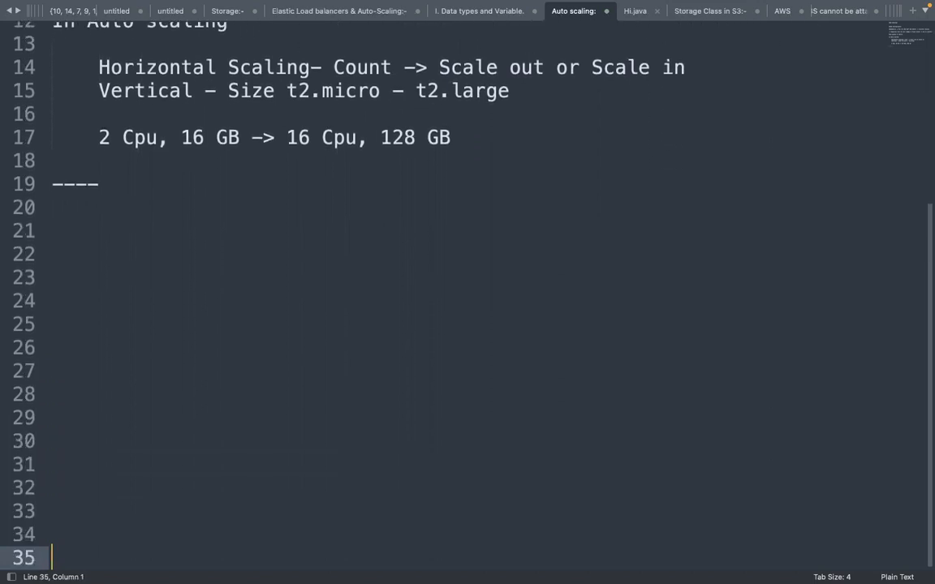
Write "Auto scaling -> Scale in or Scale out" below the "----" separator, leaving one blank line between them
{"action": "left_click", "coordinate": [69, 144]}
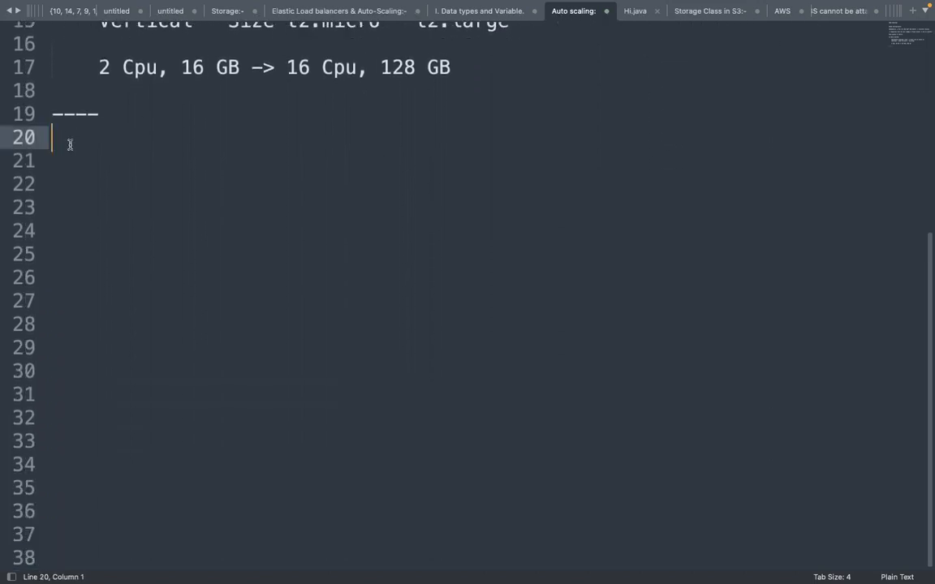
{"action": "key", "text": "Return"}
{"action": "type", "text": "Auto sca"}
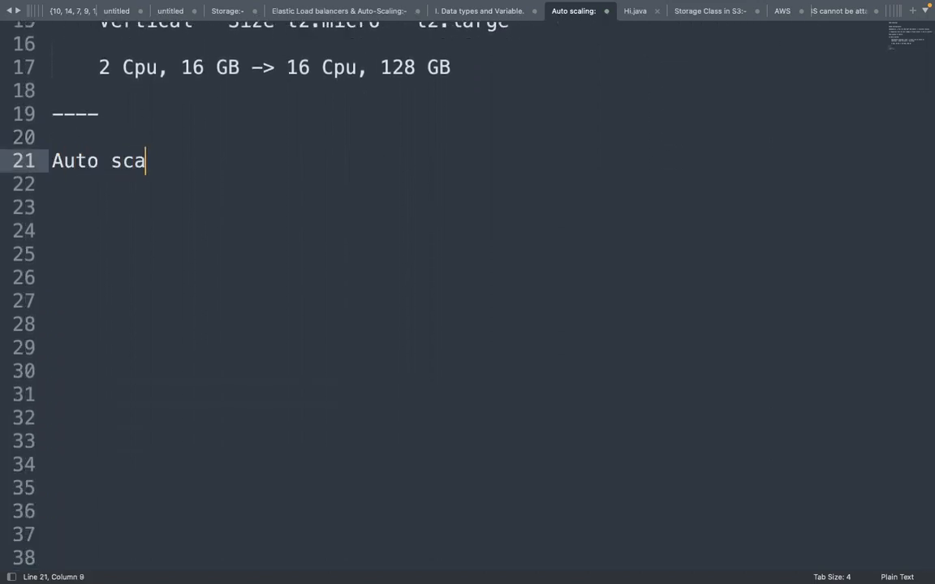
{"action": "type", "text": "ling -> "}
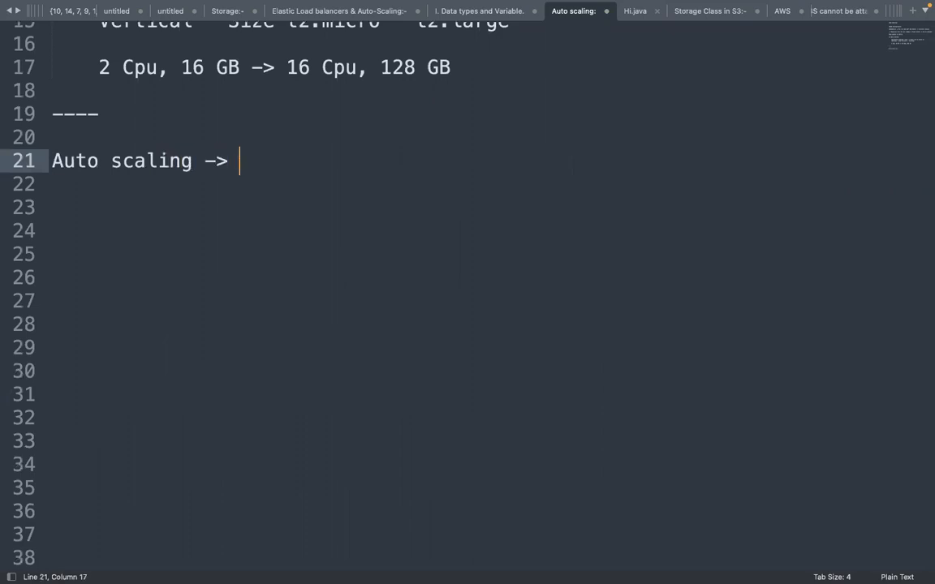
{"action": "type", "text": "Scale i"}
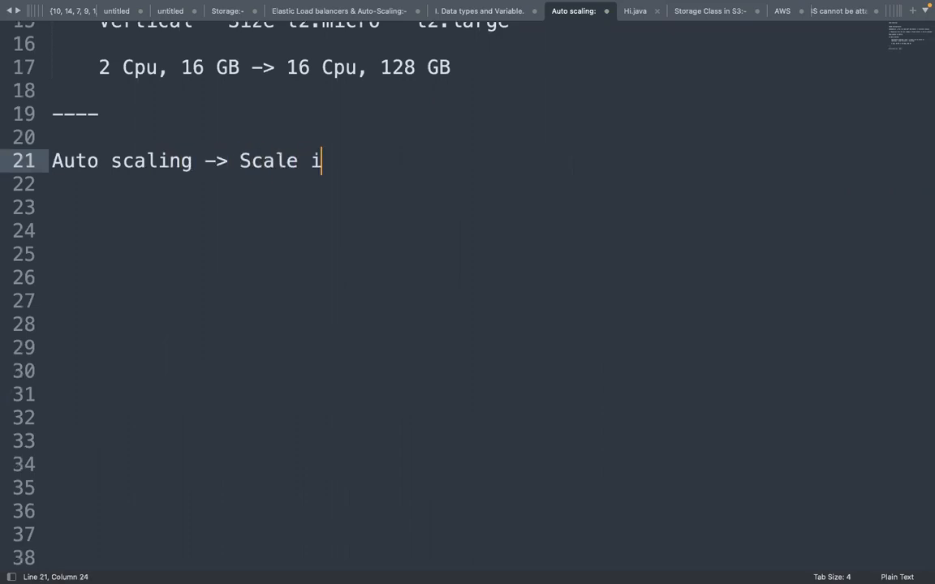
{"action": "type", "text": "n or or Scale out"}
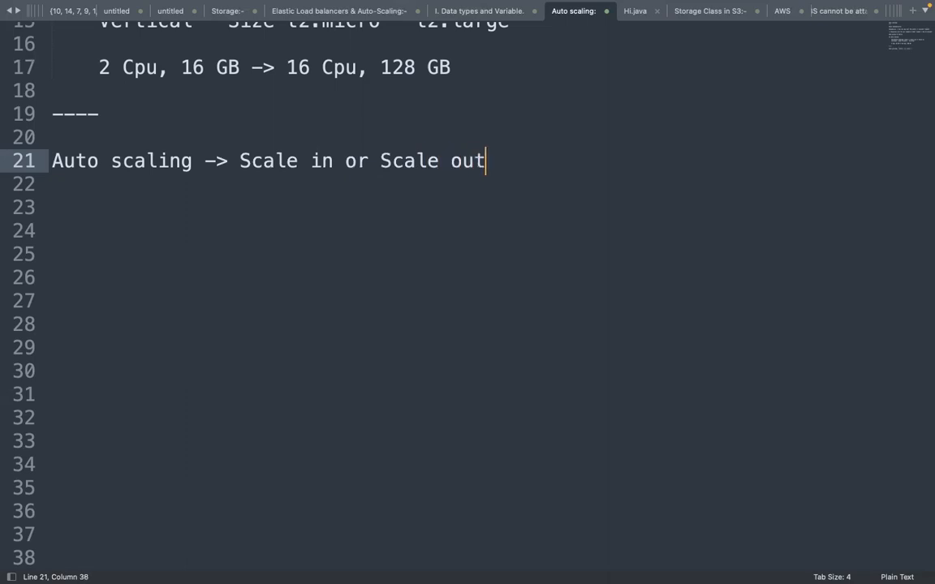
Add the line "ASG / Load balancer" below the scale in or scale out line, after a blank line
{"action": "key", "text": "Return"}
{"action": "key", "text": "Return"}
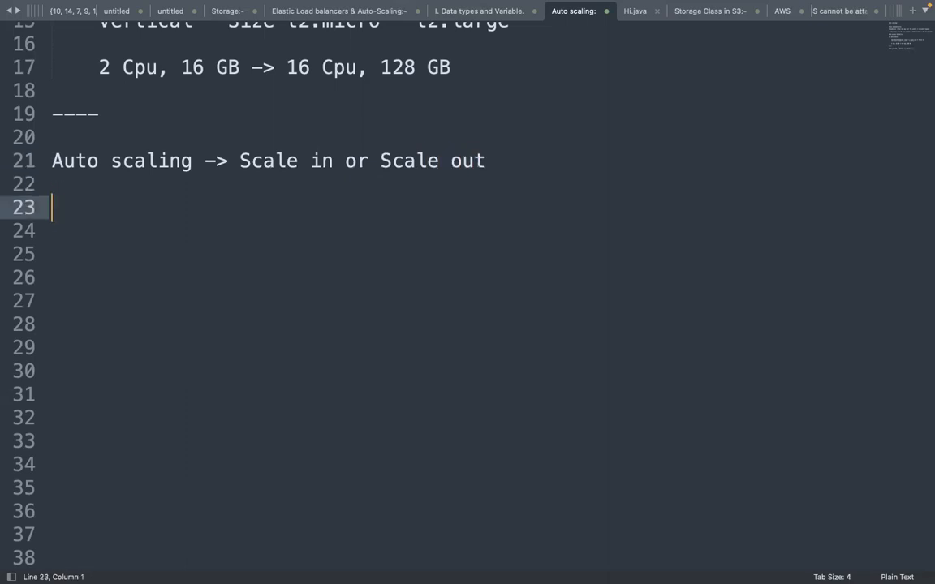
{"action": "type", "text": "ASG "}
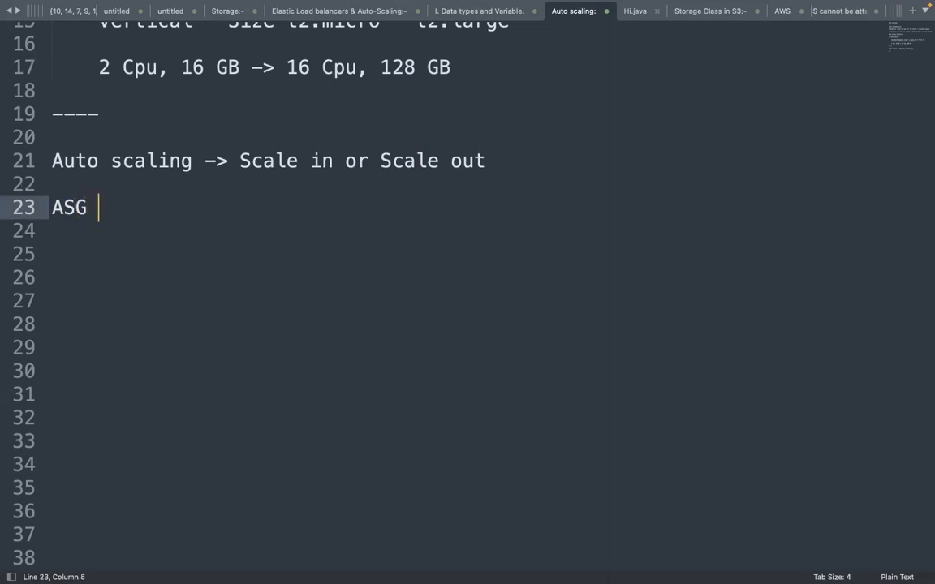
{"action": "type", "text": "/"}
{"action": "key", "text": "BackSpace"}
{"action": "key", "text": "BackSpace"}
{"action": "key", "text": "BackSpace"}
{"action": "type", "text": "/ Load balancer"}
After another blank line, add "AS -> To increase or decreaset the number of server"
{"action": "key", "text": "Return"}
{"action": "key", "text": "Return"}
{"action": "type", "text": "AS -"}
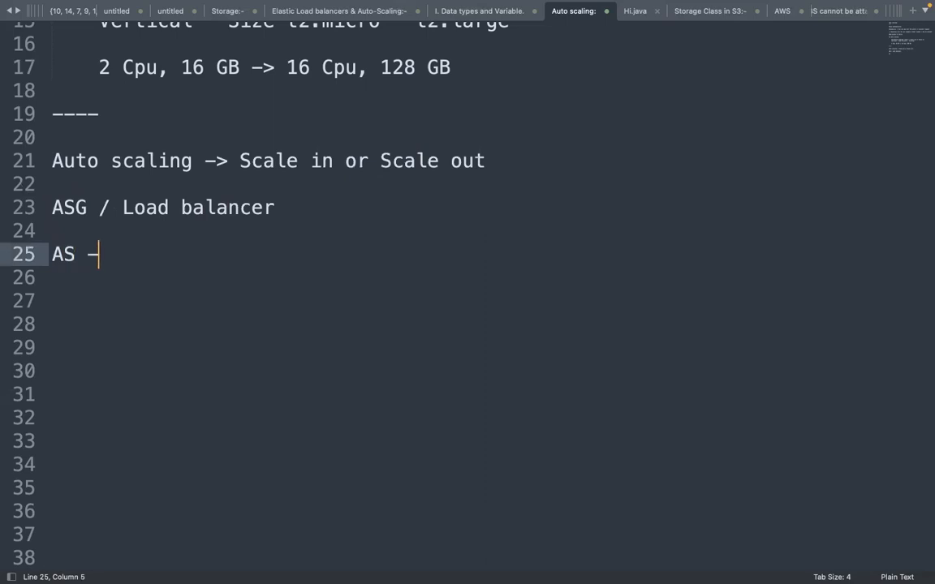
{"action": "type", "text": "> To increate or"}
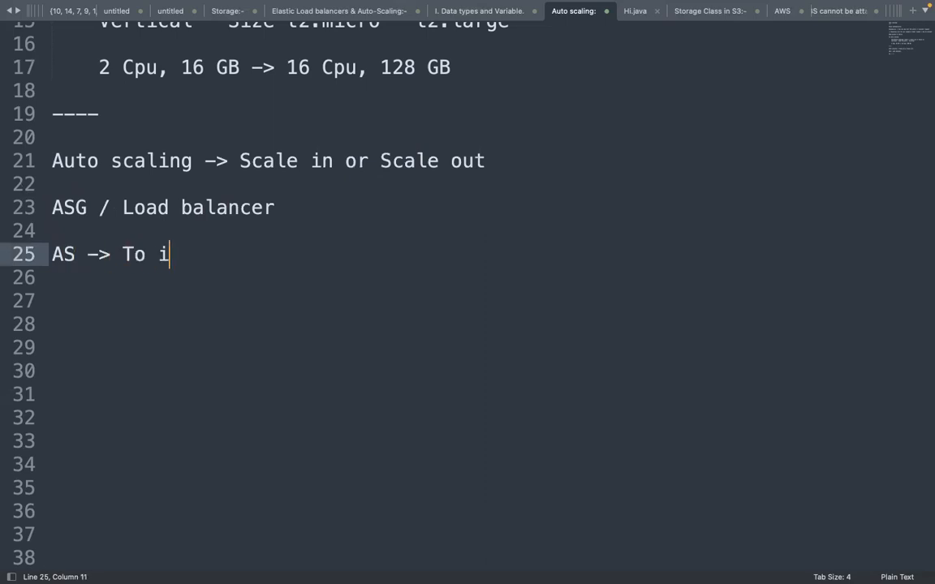
{"action": "key", "text": "BackSpace"}
{"action": "key", "text": "BackSpace"}
{"action": "key", "text": "BackSpace"}
{"action": "key", "text": "BackSpace"}
{"action": "key", "text": "BackSpace"}
{"action": "key", "text": "BackSpace"}
{"action": "type", "text": "se or decrea"}
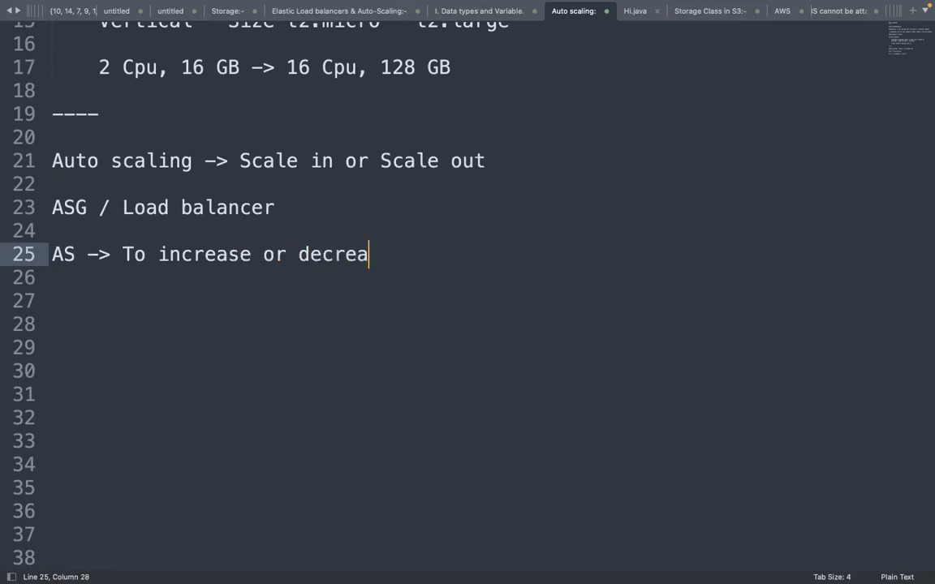
{"action": "type", "text": "set the numbe rof"}
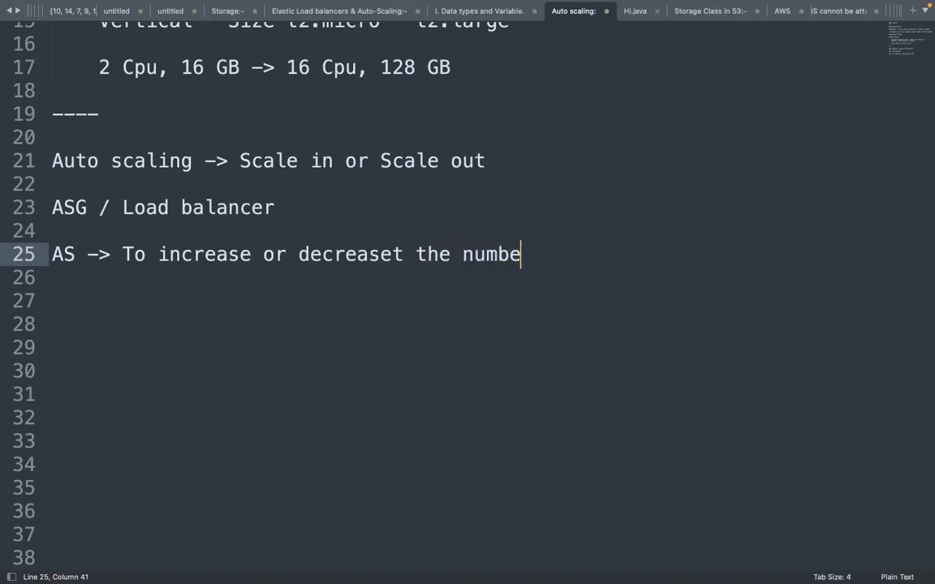
{"action": "key", "text": "BackSpace"}
{"action": "key", "text": "BackSpace"}
{"action": "key", "text": "BackSpace"}
{"action": "key", "text": "BackSpace"}
{"action": "type", "text": "r of server"}
Add "LB -> To distribute the load to the server" below the AS line, after a blank line
{"action": "key", "text": "Return"}
{"action": "key", "text": "Return"}
{"action": "type", "text": "LB -> To distr"}
{"action": "key", "text": "BackSpace"}
{"action": "type", "text": "ribu"}
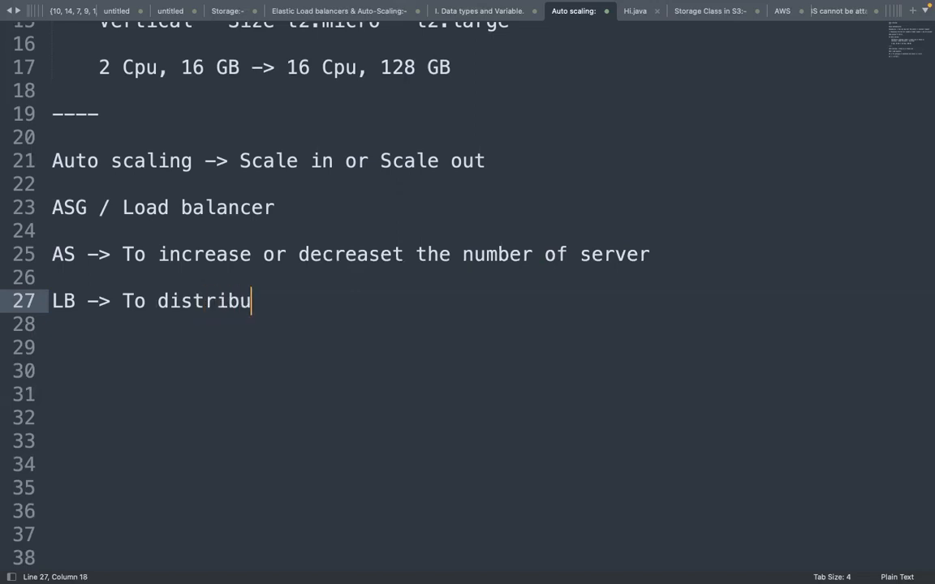
{"action": "type", "text": "te the load"}
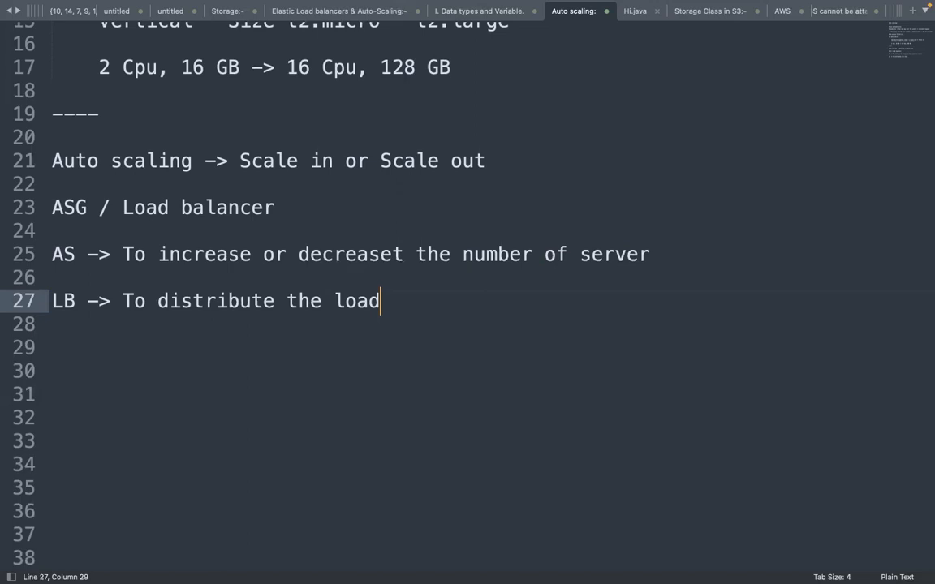
{"action": "type", "text": "to the cer"}
{"action": "key", "text": "BackSpace"}
{"action": "key", "text": "BackSpace"}
{"action": "key", "text": "BackSpace"}
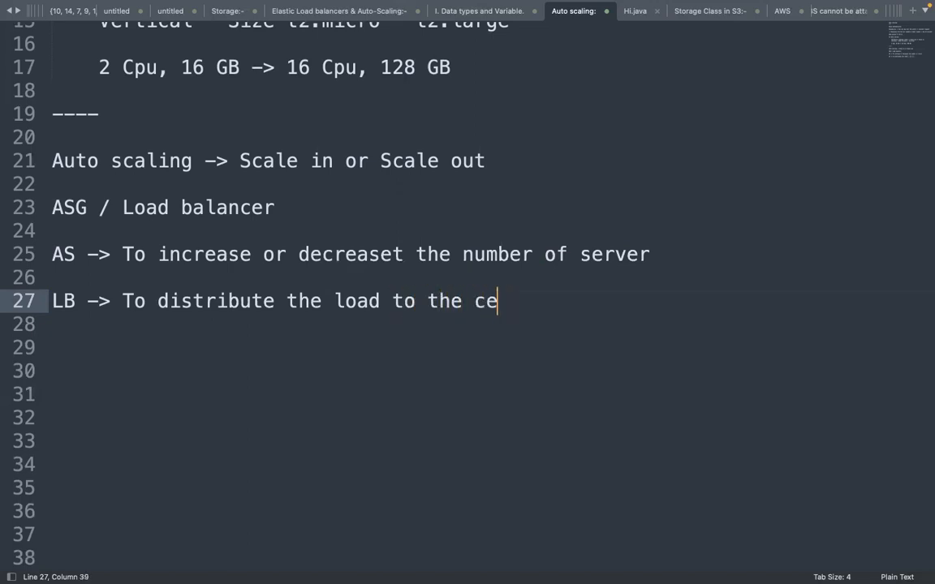
{"action": "type", "text": "server"}
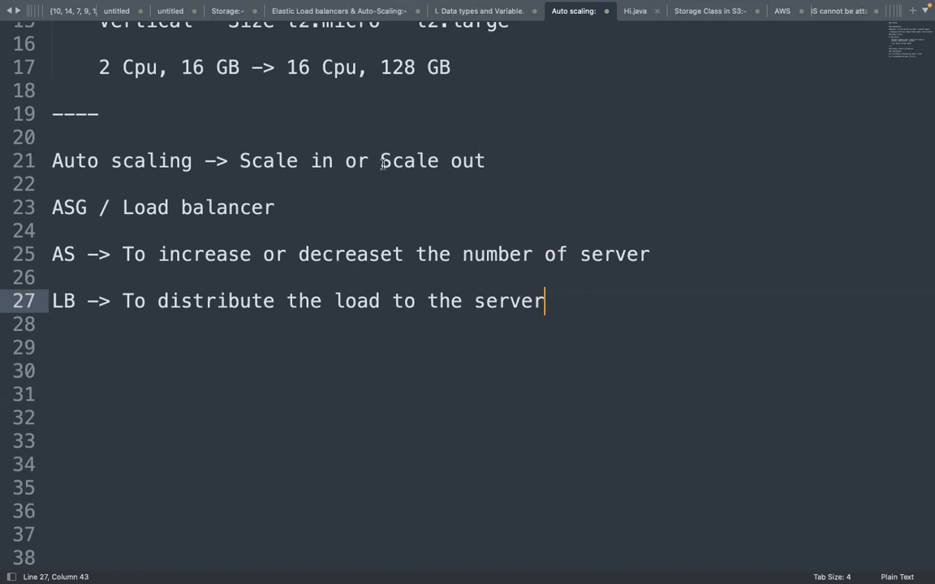
Append "(On condition)" to the end of the AS line
{"action": "left_click", "coordinate": [660, 254]}
{"action": "type", "text": "("}
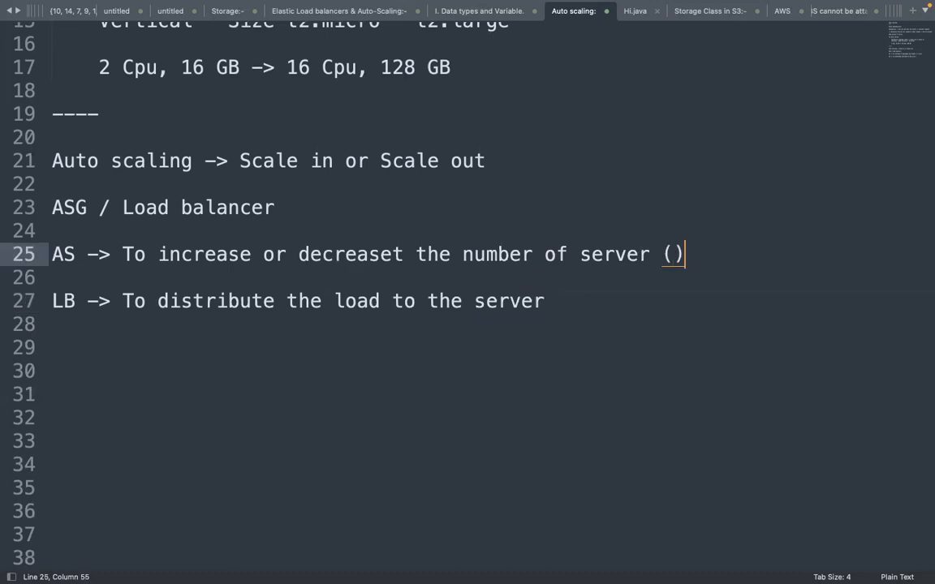
{"action": "type", "text": "On condition"}
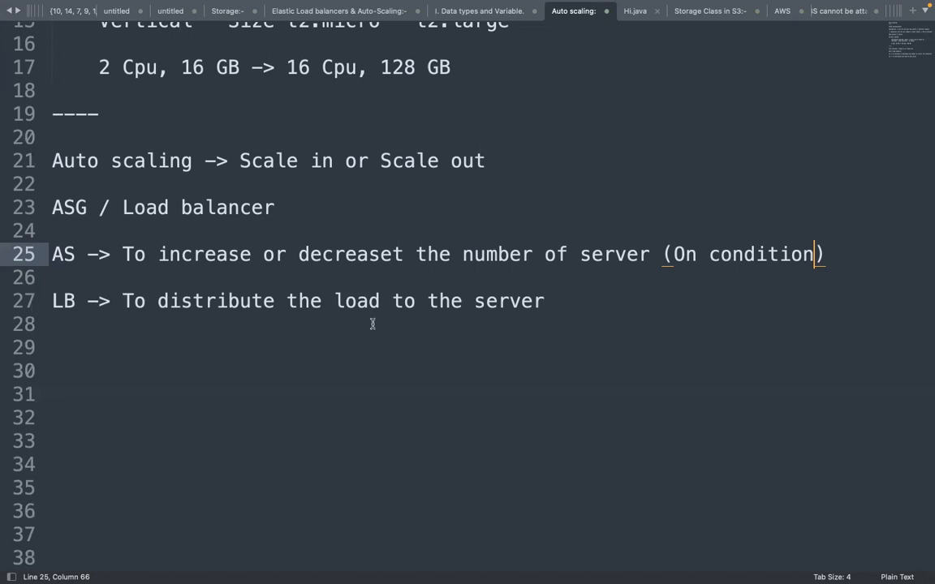
Add a "---" separator after a blank line below the LB line, followed by a run of blank lines
{"action": "left_click", "coordinate": [110, 361]}
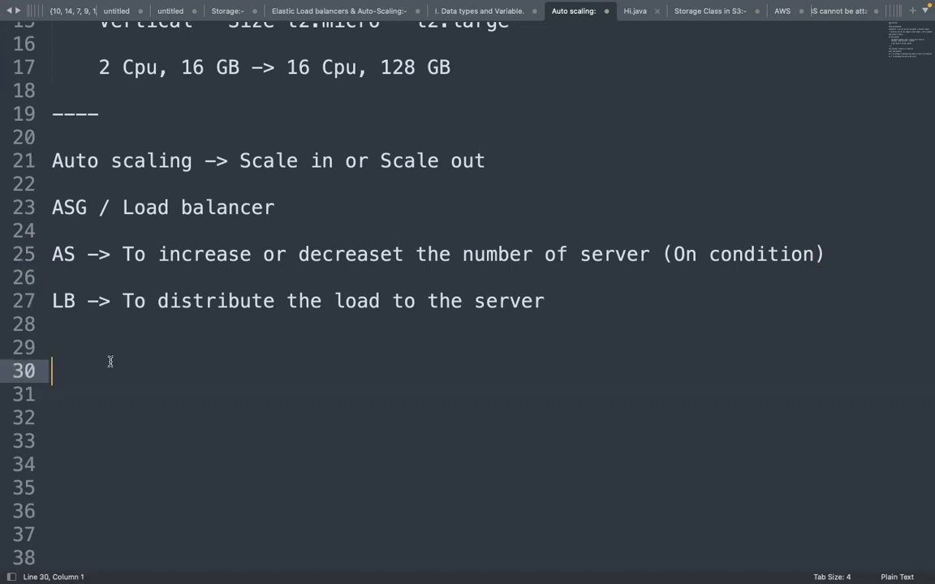
{"action": "key", "text": "Up"}
{"action": "type", "text": "---"}
{"action": "key", "text": "Return"}
{"action": "key", "text": "Return"}
{"action": "key", "text": "Return"}
{"action": "key", "text": "Return"}
{"action": "key", "text": "Return"}
{"action": "key", "text": "Return"}
{"action": "key", "text": "Return"}
{"action": "key", "text": "Return"}
{"action": "key", "text": "Return"}
{"action": "key", "text": "Return"}
{"action": "key", "text": "Return"}
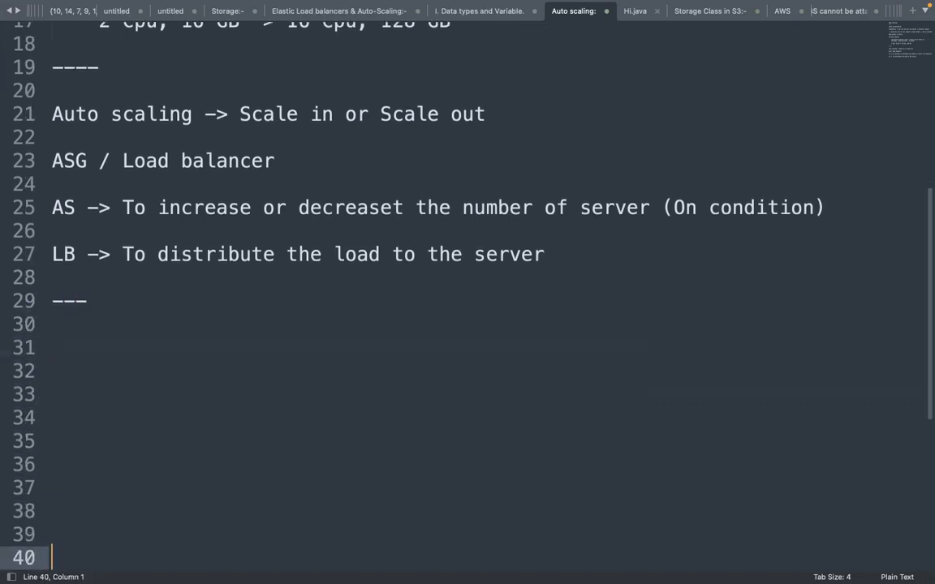
{"action": "key", "text": "Return"}
{"action": "key", "text": "Return"}
{"action": "key", "text": "Return"}
{"action": "key", "text": "Return"}
Add the heading "EC2 Auto scaling:-" below the "---" separator, underline it with "----", and leave a run of blank lines beneath
{"action": "left_click", "coordinate": [68, 223]}
{"action": "key", "text": "Return"}
{"action": "type", "text": "Ec"}
{"action": "key", "text": "BackSpace"}
{"action": "type", "text": "C2 Auto scal"}
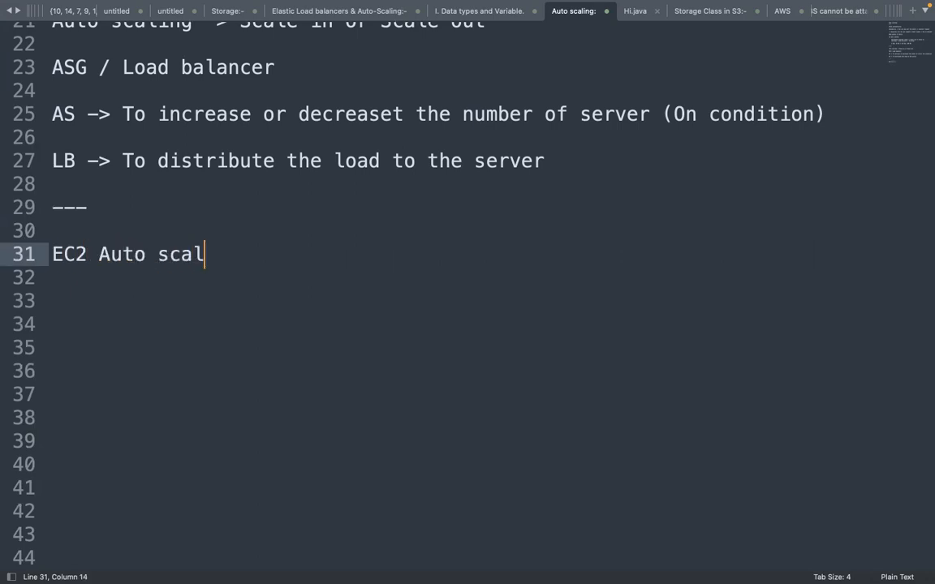
{"action": "type", "text": "ing:-"}
{"action": "key", "text": "Return"}
{"action": "type", "text": "----"}
{"action": "key", "text": "Return"}
{"action": "key", "text": "Return"}
{"action": "key", "text": "Return"}
{"action": "key", "text": "Return"}
{"action": "key", "text": "Return"}
{"action": "key", "text": "Return"}
{"action": "key", "text": "Return"}
{"action": "key", "text": "Return"}
{"action": "key", "text": "Return"}
{"action": "key", "text": "Return"}
{"action": "key", "text": "Return"}
{"action": "key", "text": "Return"}
{"action": "key", "text": "Return"}
{"action": "key", "text": "Return"}
{"action": "key", "text": "Return"}
{"action": "key", "text": "Return"}
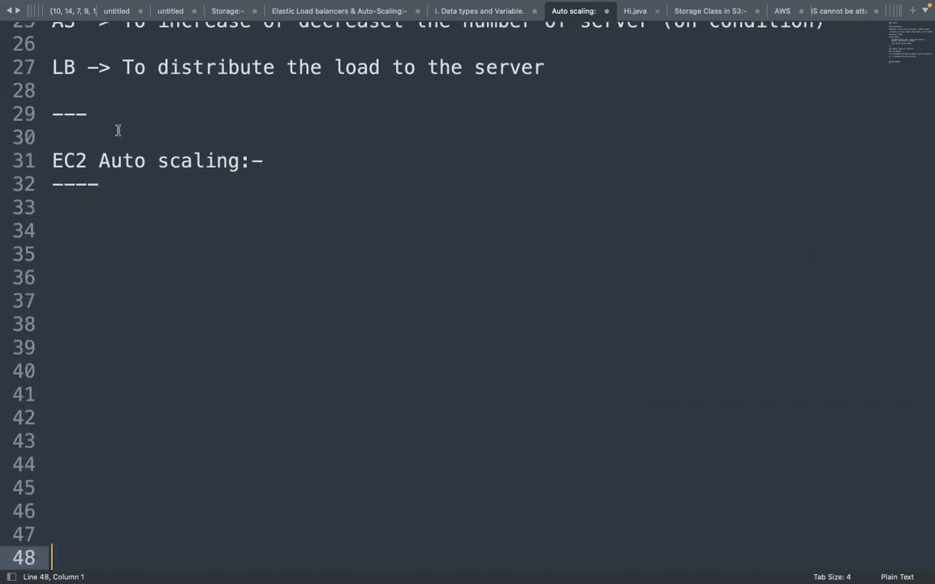
Write the indented line "Auto scaling of Ec2 instance" under the EC2 heading, after a blank line
{"action": "left_click", "coordinate": [100, 228]}
{"action": "key", "text": "Tab"}
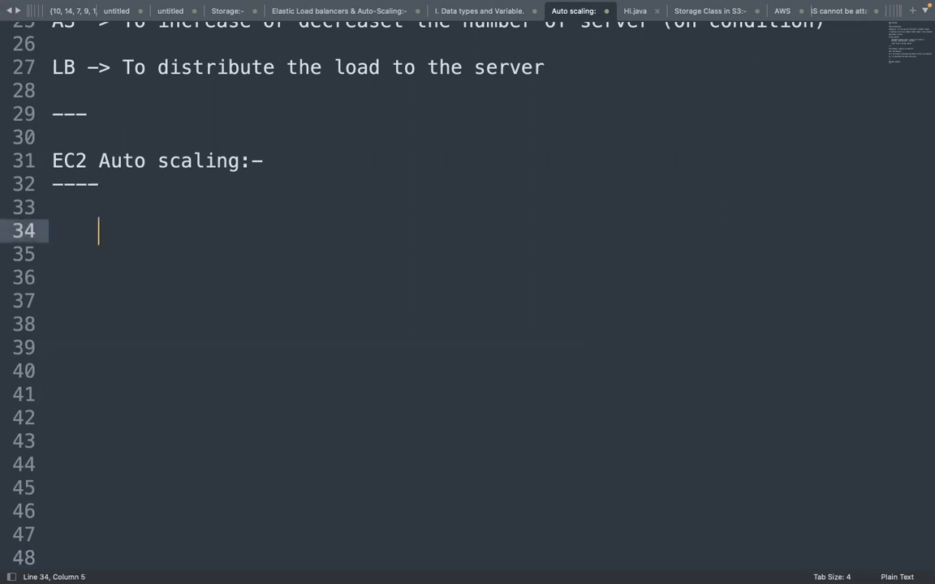
{"action": "type", "text": "Auto "}
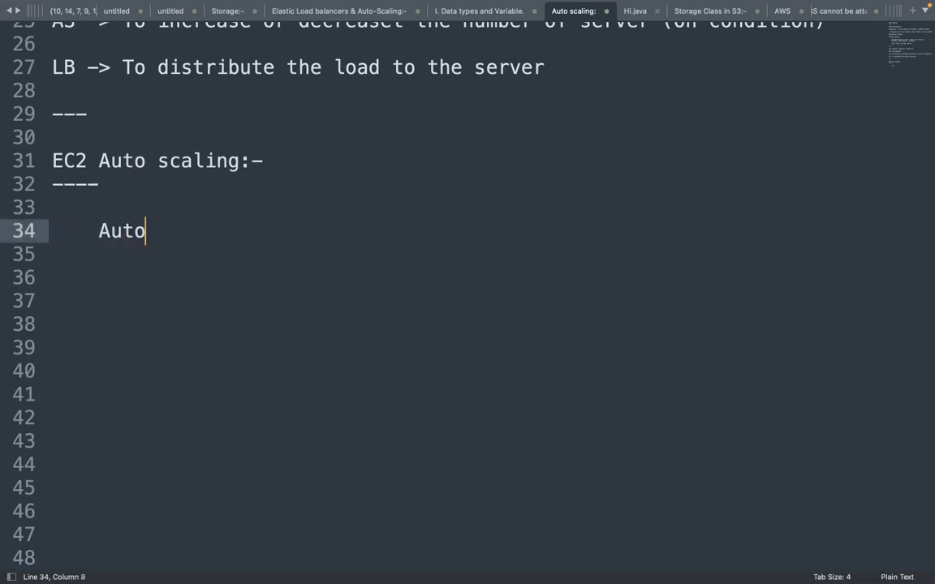
{"action": "type", "text": "scaling of Ec2 instance"}
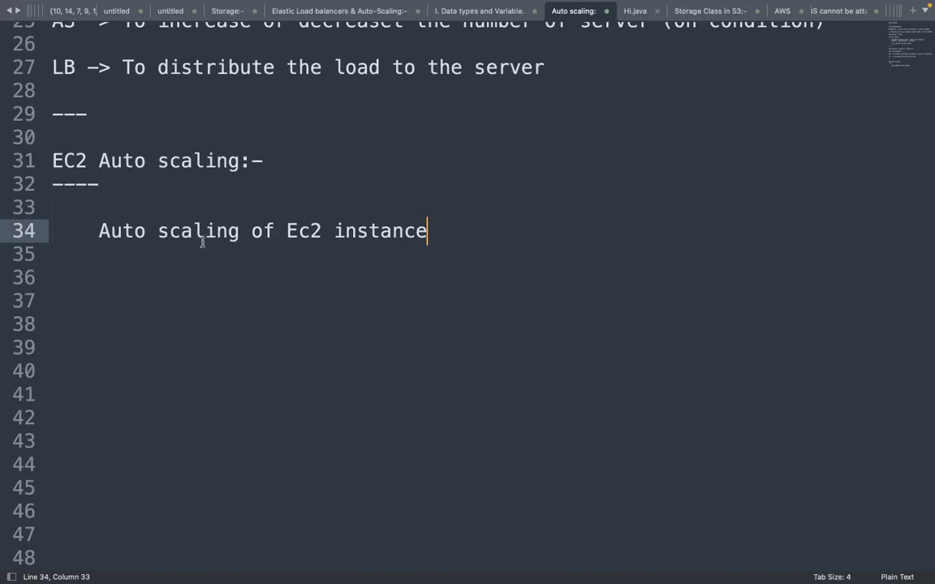
Switch to Chrome with the "Person 1" profile and load aws.amazon.com in place of the Google page
{"action": "left_click", "coordinate": [710, 562]}
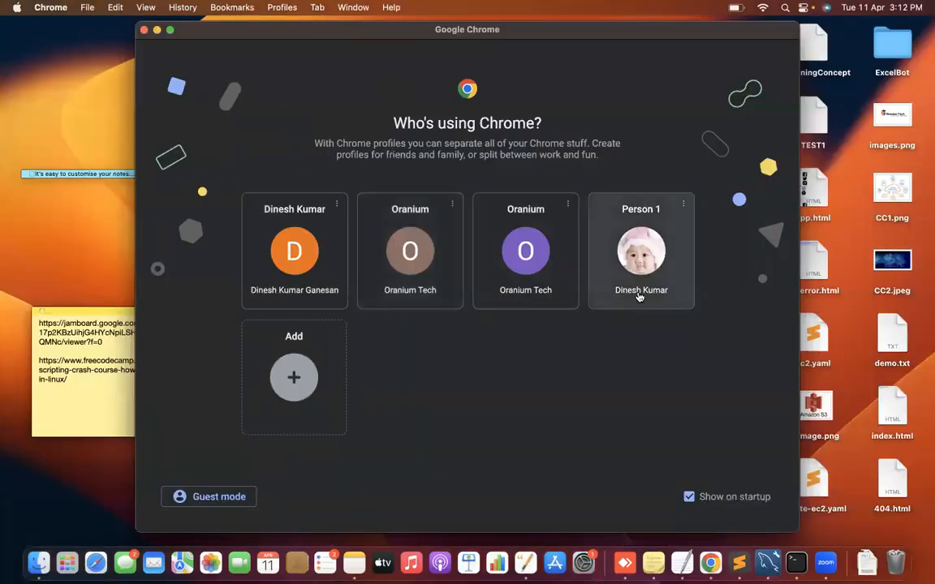
{"action": "left_click", "coordinate": [639, 297]}
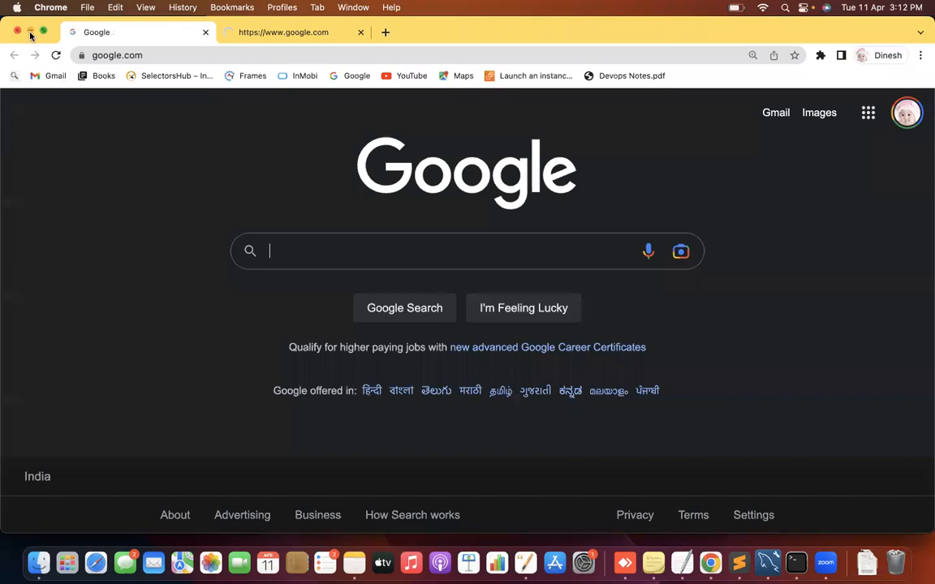
{"action": "left_click", "coordinate": [88, 54]}
{"action": "left_click", "coordinate": [106, 54]}
{"action": "left_click", "coordinate": [108, 55]}
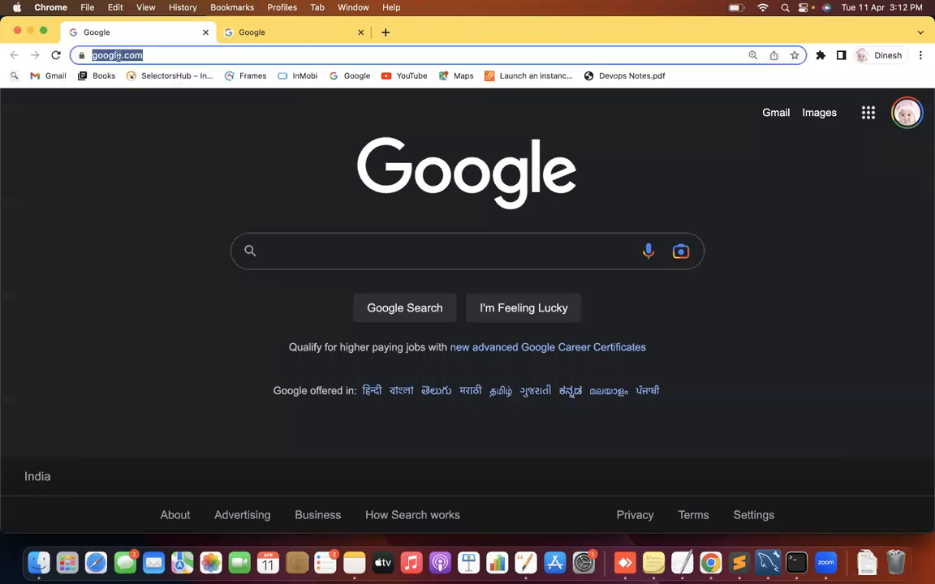
{"action": "type", "text": "a"}
{"action": "key", "text": "Return"}
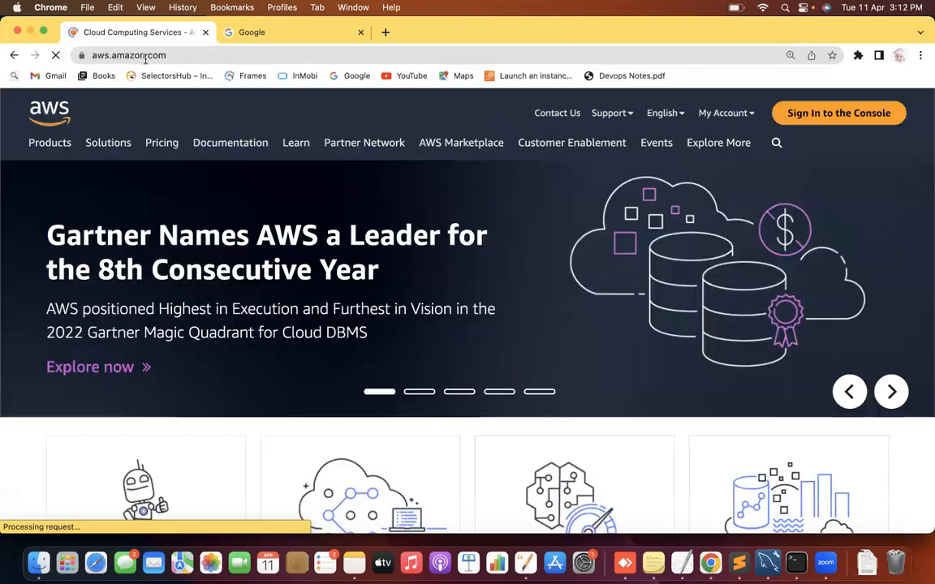
Sign in to the AWS console and go to the Auto Scaling Groups page of the EC2 service
{"action": "left_click", "coordinate": [824, 114]}
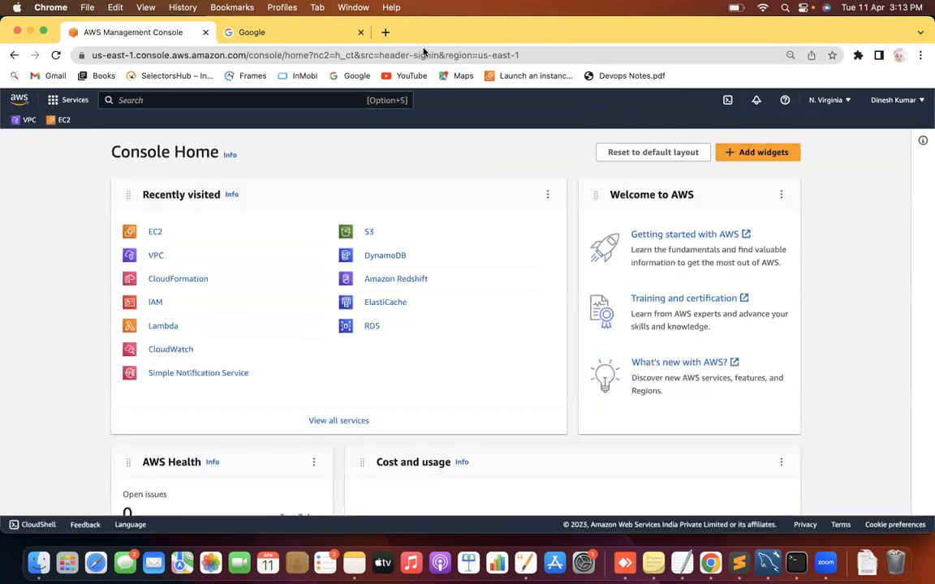
{"action": "left_click", "coordinate": [151, 234]}
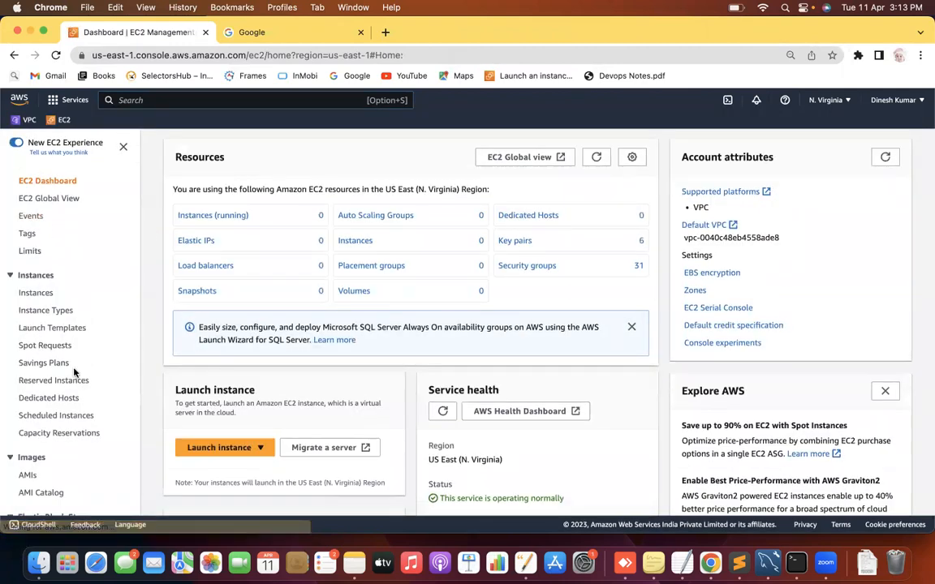
{"action": "scroll", "coordinate": [6, 322], "scroll_direction": "down", "scroll_amount": 8}
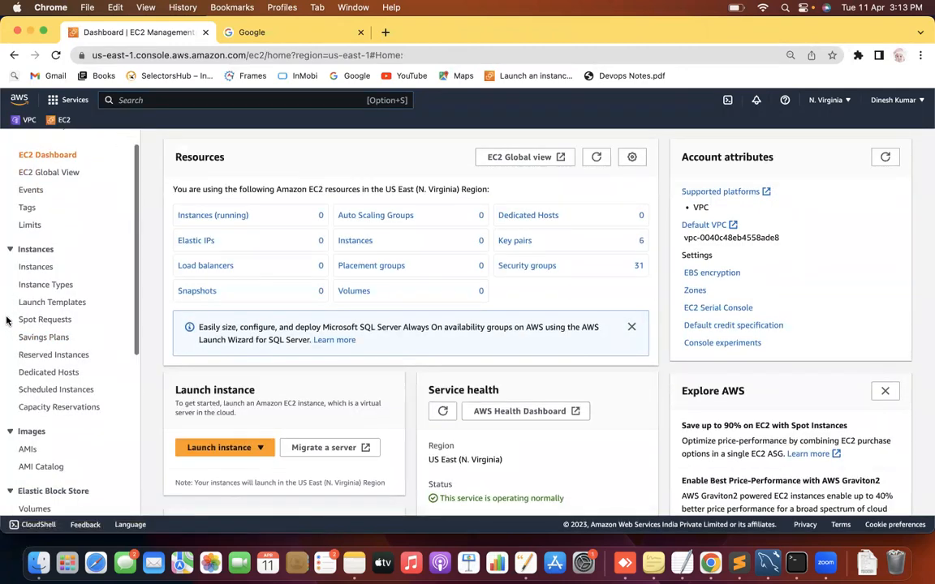
{"action": "scroll", "coordinate": [6, 321], "scroll_direction": "down", "scroll_amount": 1}
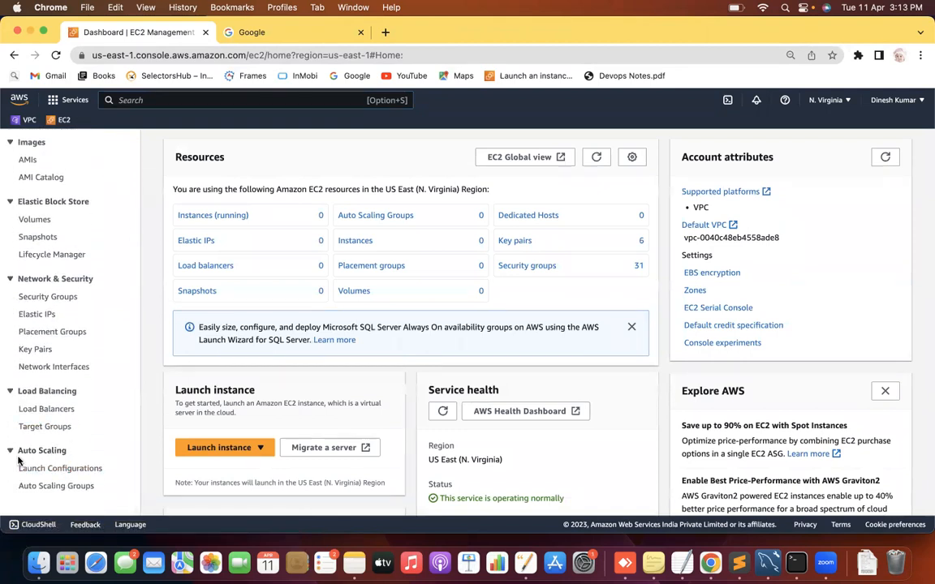
{"action": "left_click", "coordinate": [74, 490]}
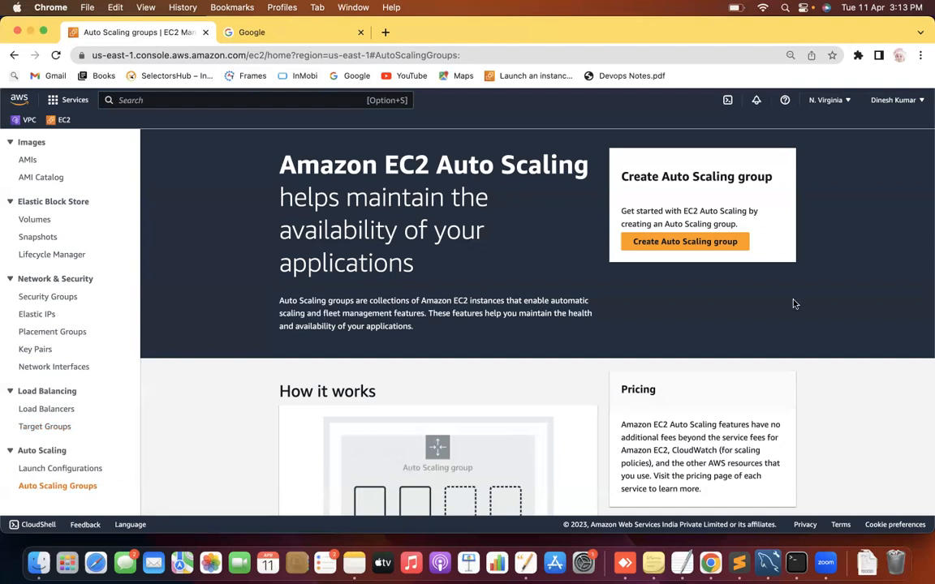
Start creating an Auto Scaling group and name it asg-11-04-2023
{"action": "left_click", "coordinate": [659, 242]}
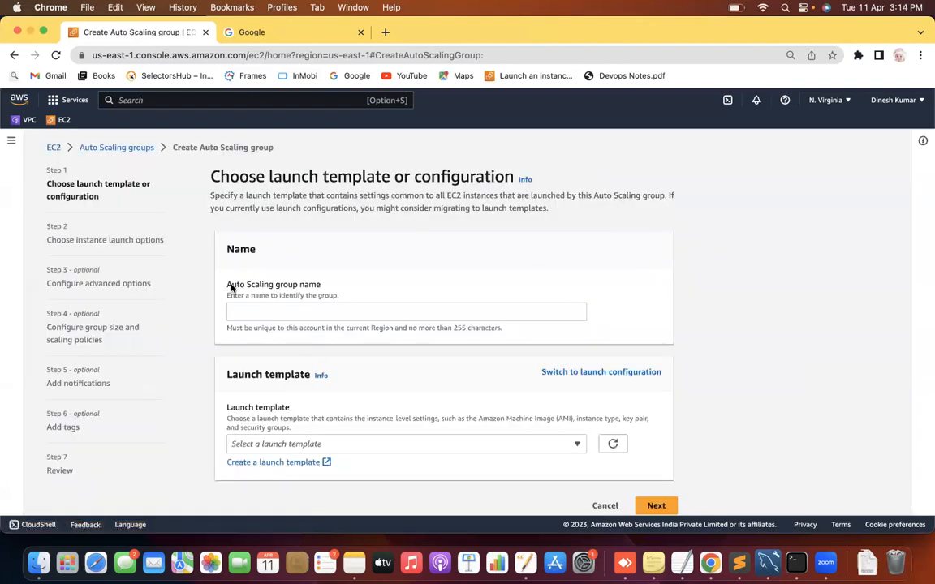
{"action": "left_click_drag", "start_coordinate": [228, 284], "coordinate": [329, 289]}
{"action": "left_click", "coordinate": [255, 310]}
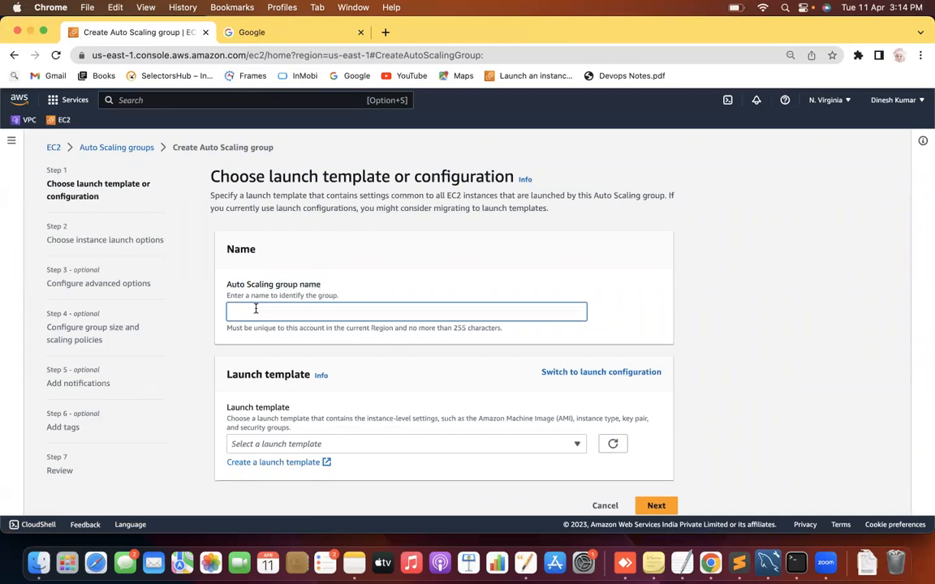
{"action": "type", "text": "asg-11-04-2023"}
{"action": "left_click", "coordinate": [892, 353]}
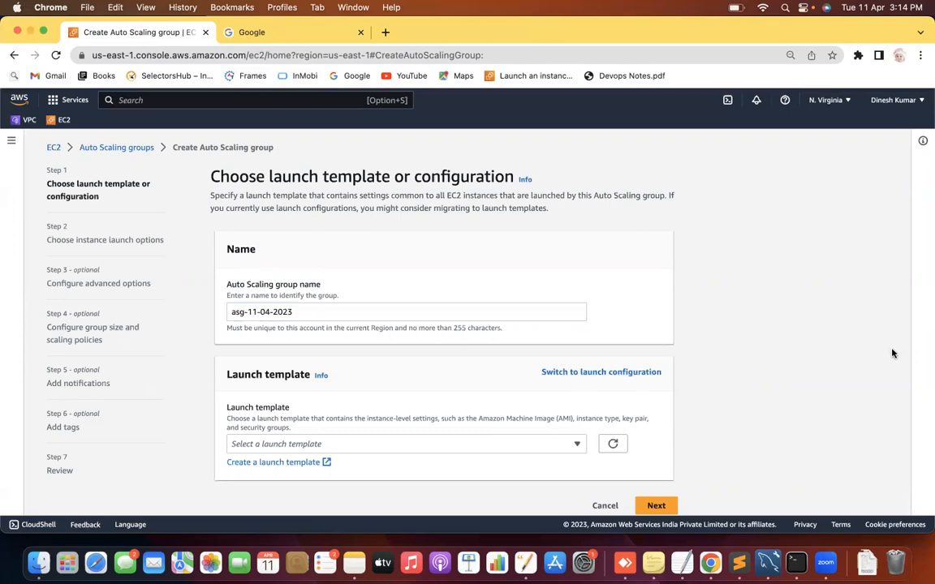
Copy the "Launch template" field label from the AWS form into the Sublime Text notes, after a blank line below "Auto scaling of Ec2 instance"
{"action": "scroll", "coordinate": [892, 353], "scroll_direction": "down", "scroll_amount": 1}
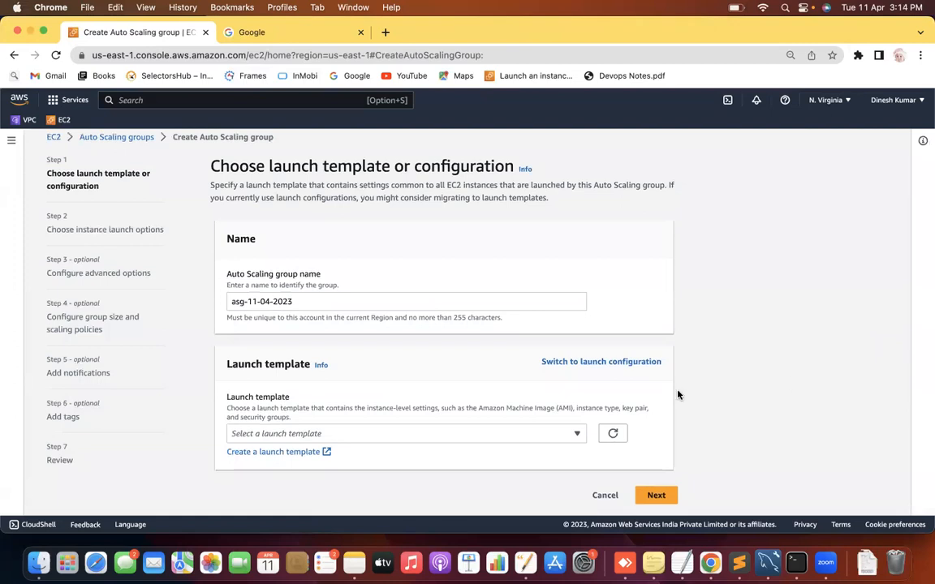
{"action": "left_click_drag", "start_coordinate": [228, 397], "coordinate": [292, 401]}
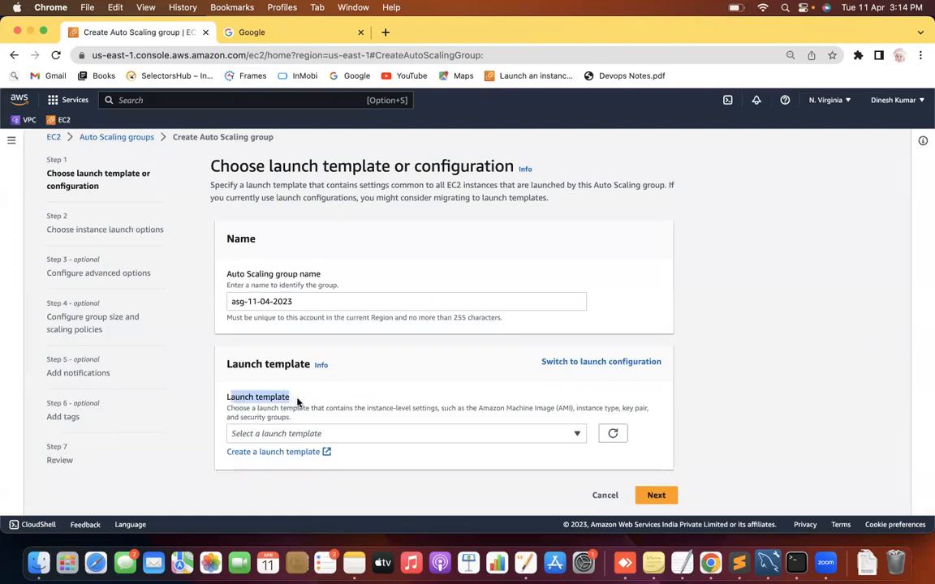
{"action": "left_click", "coordinate": [217, 398]}
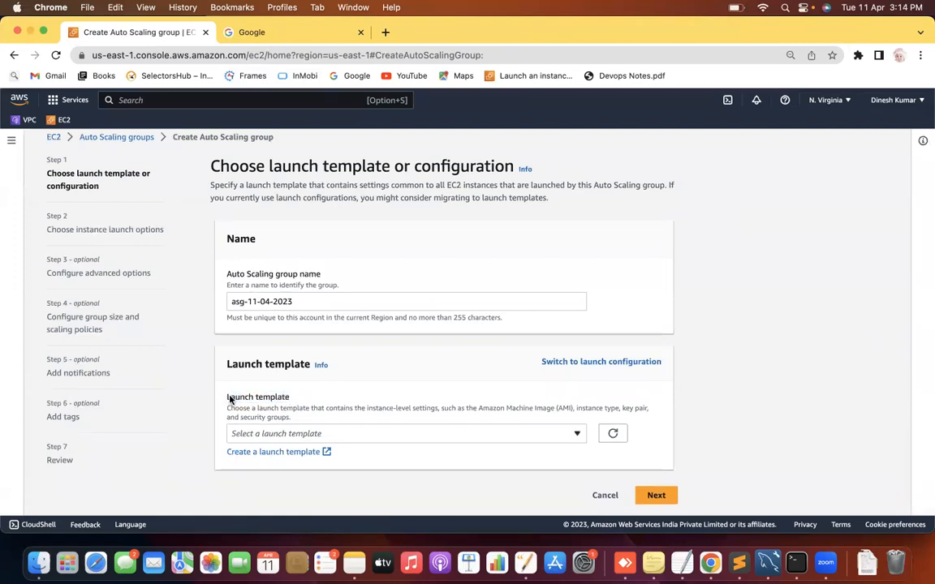
{"action": "left_click_drag", "start_coordinate": [227, 397], "coordinate": [294, 399]}
{"action": "key", "text": "super+c"}
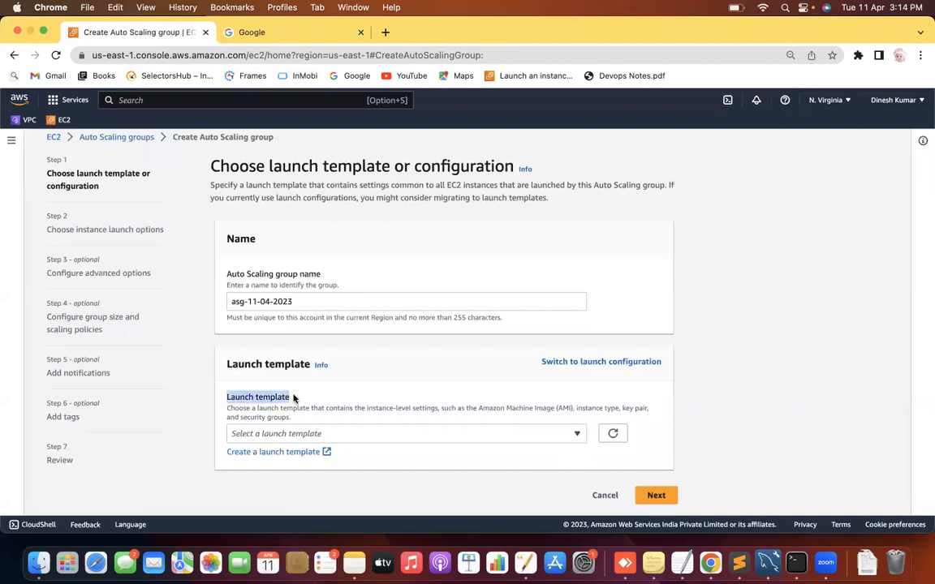
{"action": "left_click", "coordinate": [745, 570]}
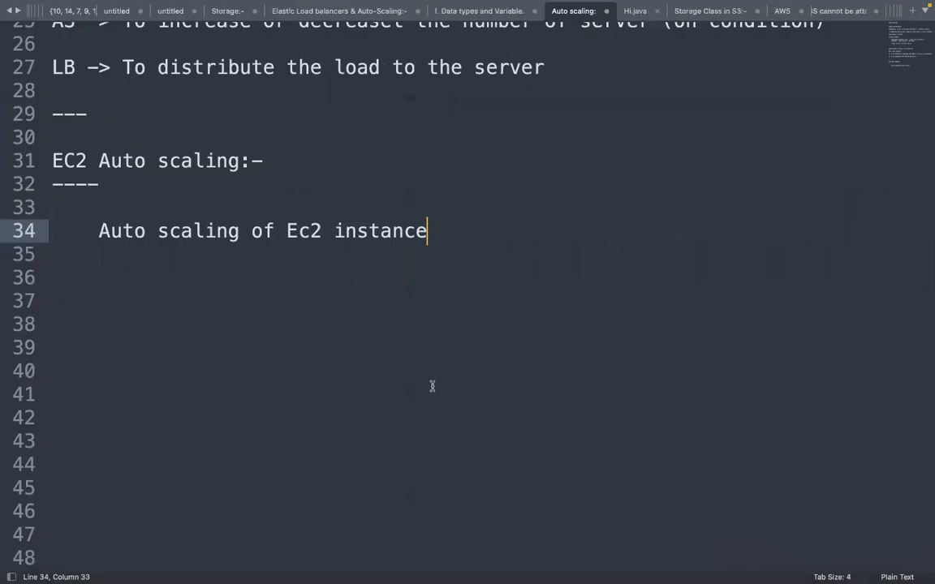
{"action": "key", "text": "Return"}
{"action": "key", "text": "Return"}
{"action": "key", "text": "Return"}
{"action": "key", "text": "Up"}
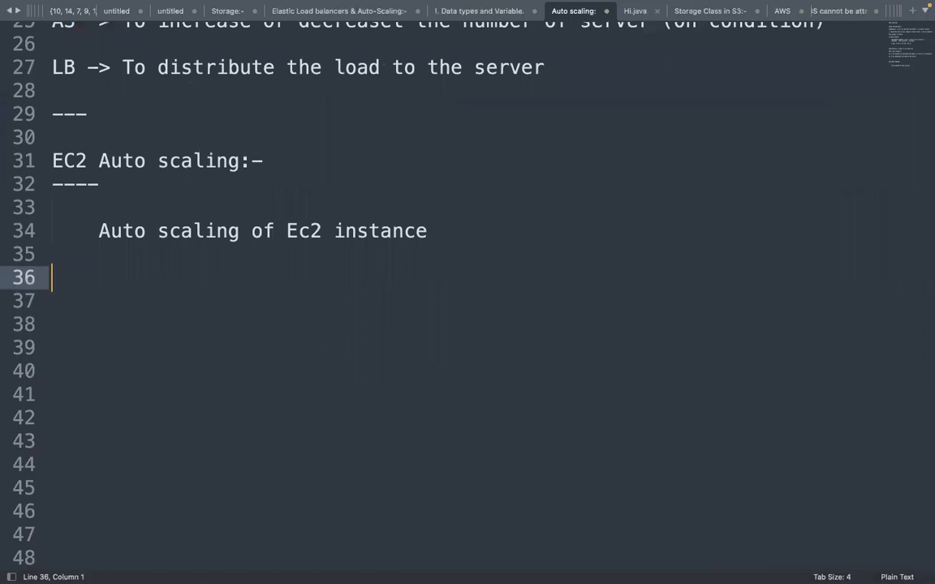
{"action": "key", "text": "super+v"}
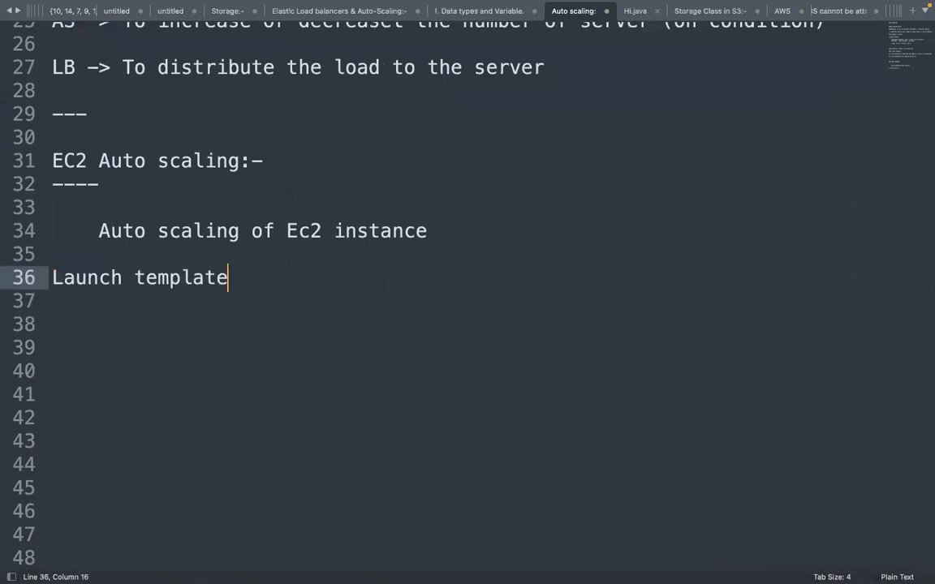
Write the unindented line "Launch instance" after a blank line below "Launch template"
{"action": "key", "text": "Return"}
{"action": "key", "text": "Return"}
{"action": "key", "text": "Tab"}
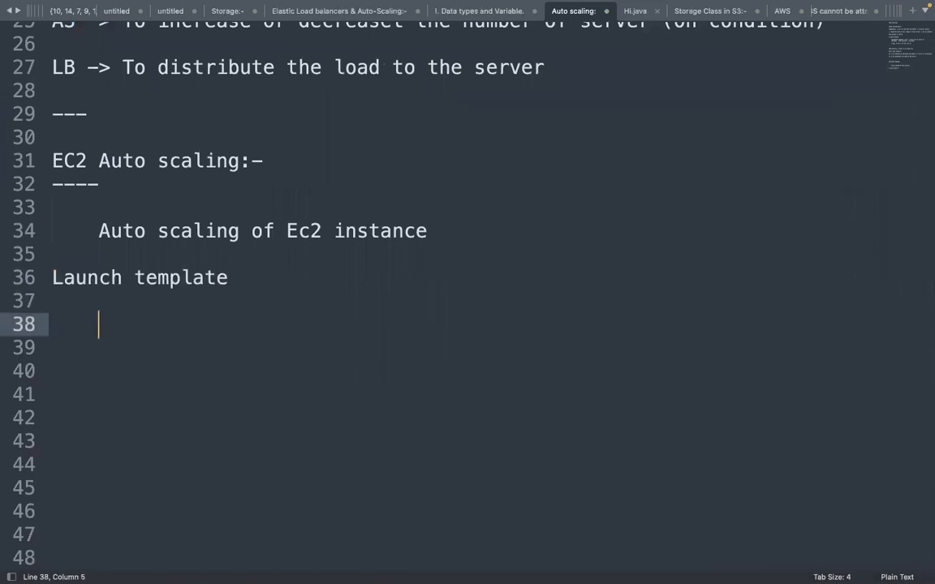
{"action": "key", "text": "BackSpace"}
{"action": "type", "text": "Launch instance"}
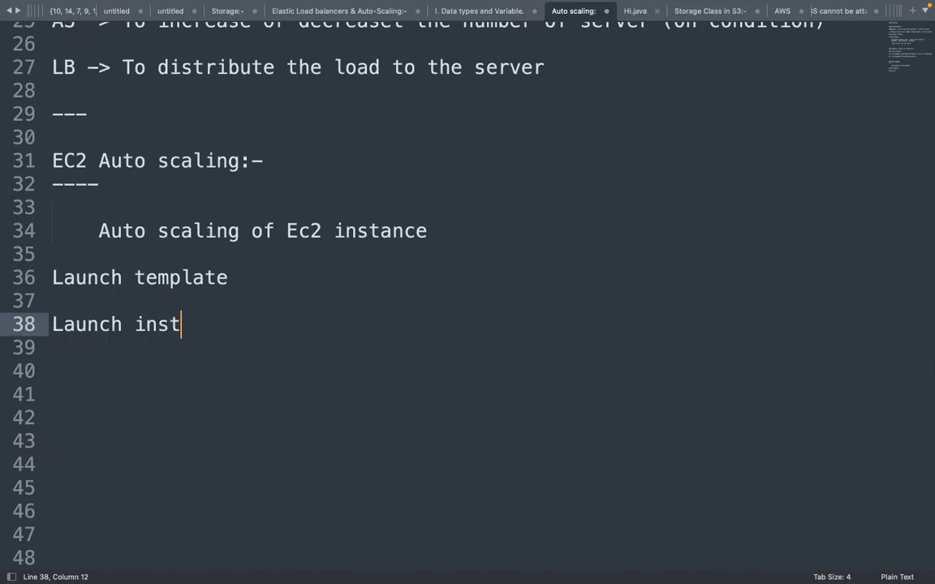
Begin an indented list with "Name", leaving a blank line below "Launch instance"
{"action": "key", "text": "Return"}
{"action": "key", "text": "Return"}
{"action": "key", "text": "Tab"}
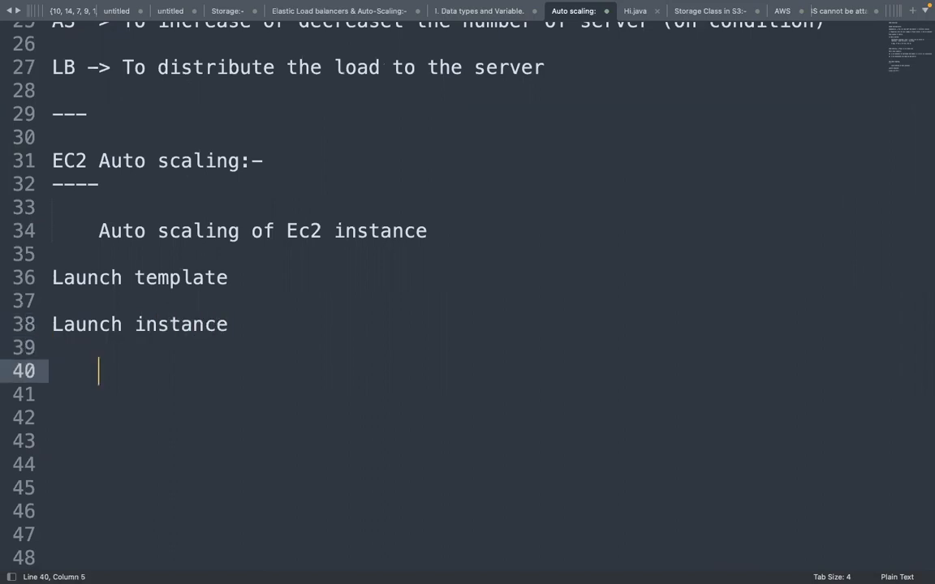
{"action": "type", "text": "Softwa"}
{"action": "key", "text": "BackSpace"}
{"action": "key", "text": "BackSpace"}
{"action": "key", "text": "BackSpace"}
{"action": "key", "text": "BackSpace"}
{"action": "key", "text": "BackSpace"}
{"action": "type", "text": "Name"}
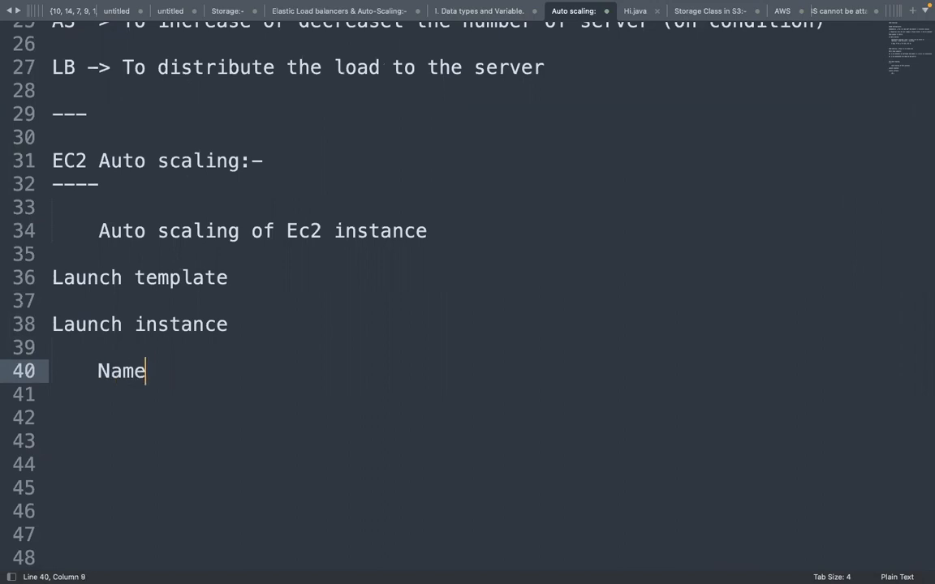
Add "AMI", "Instance type", "Key-pair" and "SG" on separate indented lines below "Name"
{"action": "key", "text": "Return"}
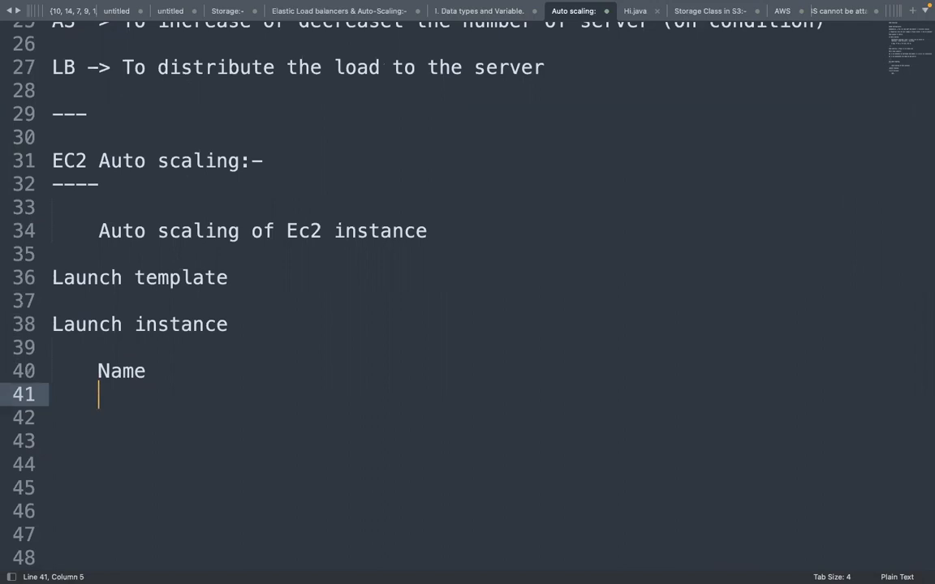
{"action": "type", "text": "AMI"}
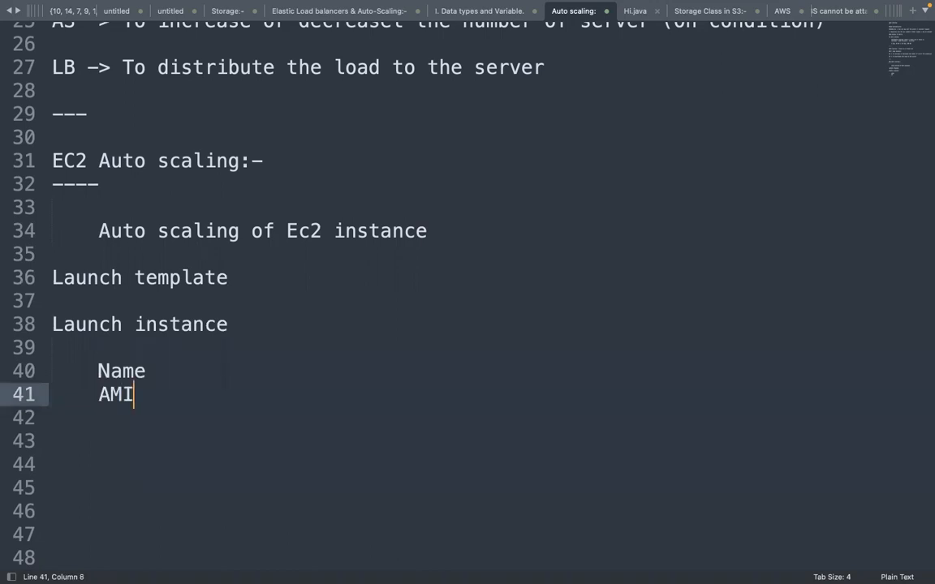
{"action": "key", "text": "Return"}
{"action": "type", "text": "Insta"}
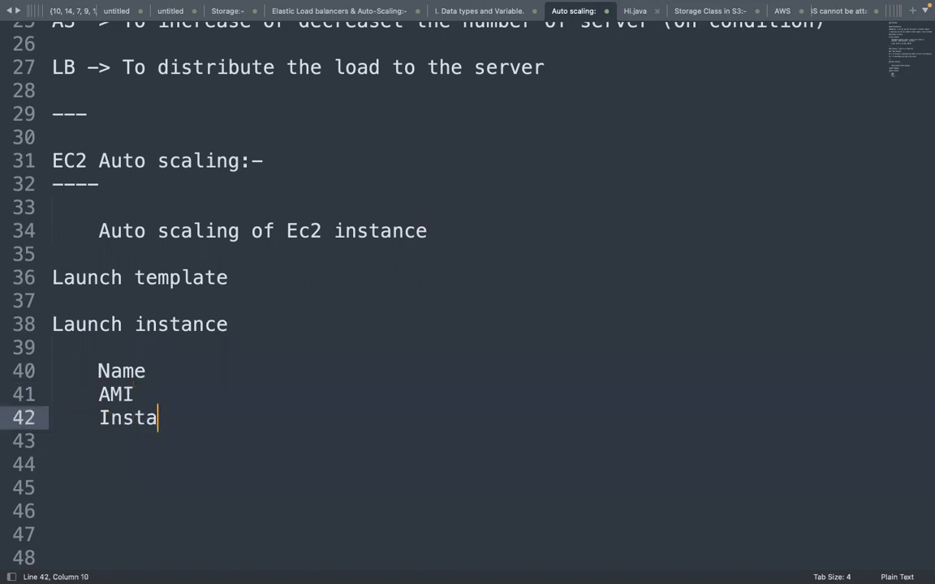
{"action": "type", "text": "nce type"}
{"action": "key", "text": "Return"}
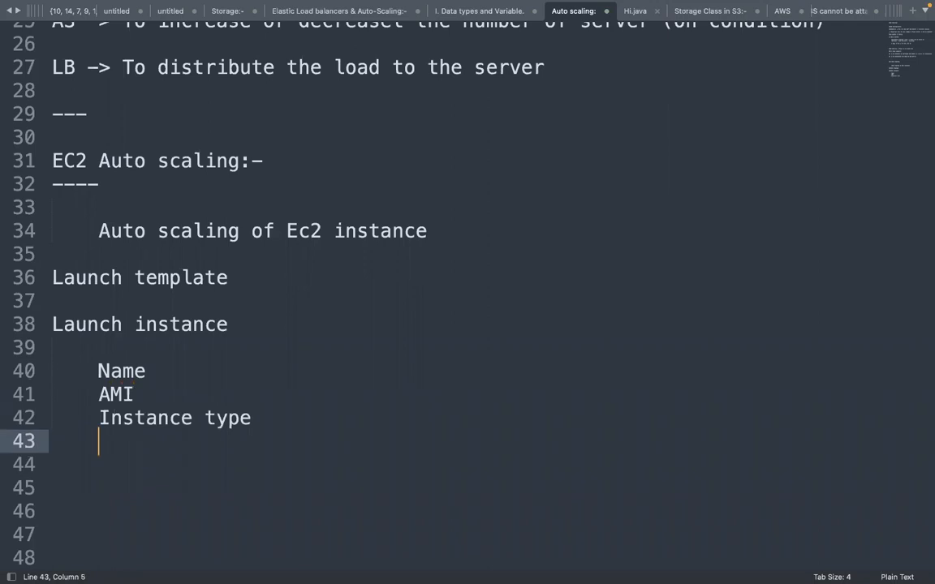
{"action": "type", "text": "Key-pair"}
{"action": "key", "text": "Return"}
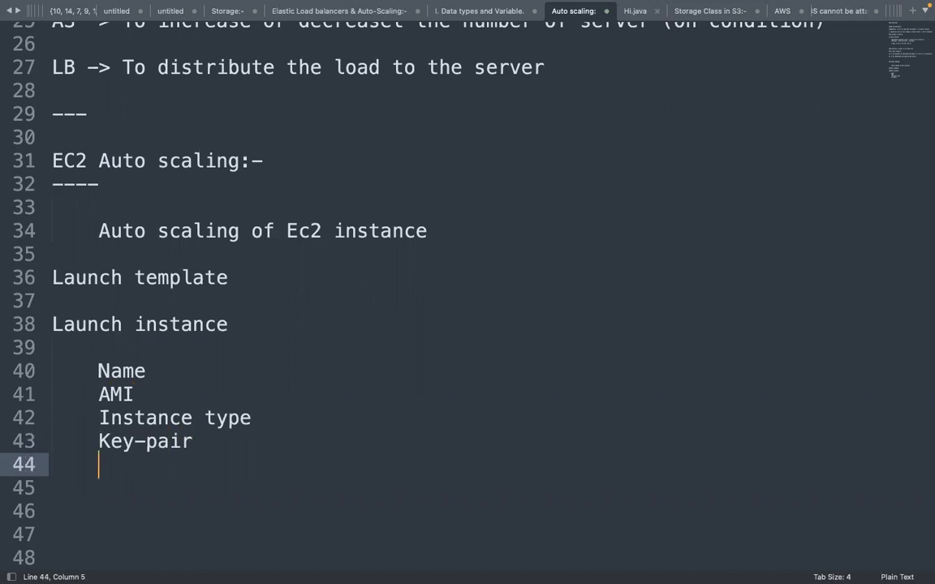
{"action": "type", "text": "SG"}
{"action": "key", "text": "Return"}
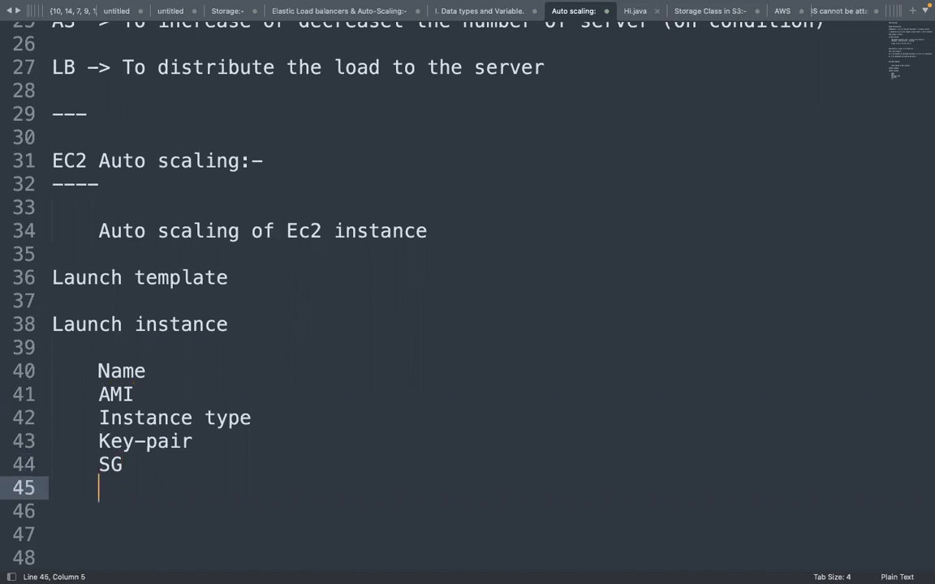
Finish the indented list with the lines "Storgage" and "No.of instance" below "SG"
{"action": "type", "text": "Storgae"}
{"action": "key", "text": "BackSpace"}
{"action": "key", "text": "BackSpace"}
{"action": "type", "text": "age"}
{"action": "key", "text": "Return"}
{"action": "type", "text": "No-.of"}
{"action": "key", "text": "BackSpace"}
{"action": "key", "text": "BackSpace"}
{"action": "key", "text": "BackSpace"}
{"action": "key", "text": "BackSpace"}
{"action": "key", "text": "BackSpace"}
{"action": "type", "text": ".of instance"}
Write "Launch --> Configuration -> Run instance" after a blank line below the list, followed by several blank lines, and highlight the list items
{"action": "key", "text": "Down"}
{"action": "key", "text": "Down"}
{"action": "type", "text": "Launch --> Configuration"}
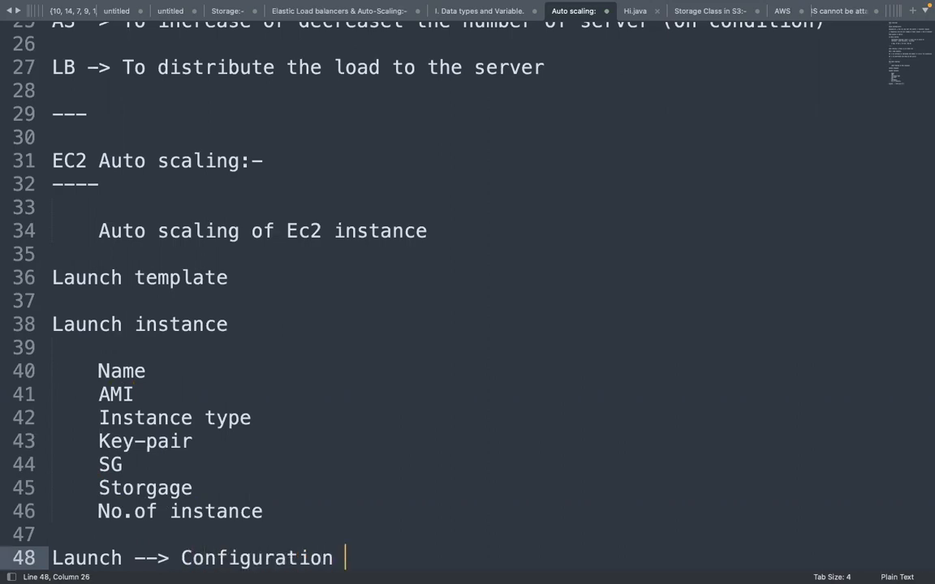
{"action": "left_click_drag", "start_coordinate": [99, 349], "coordinate": [277, 520]}
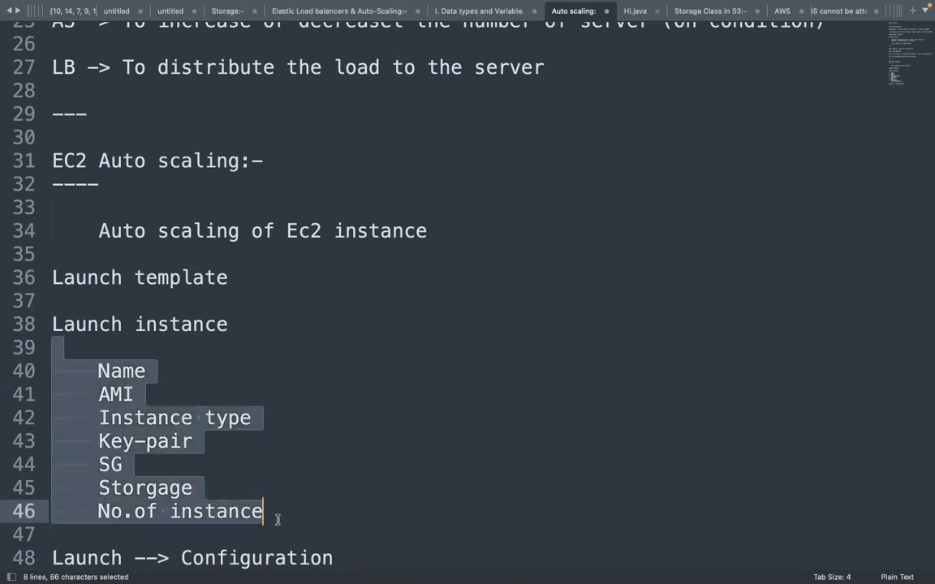
{"action": "left_click", "coordinate": [356, 560]}
{"action": "type", "text": "-> "}
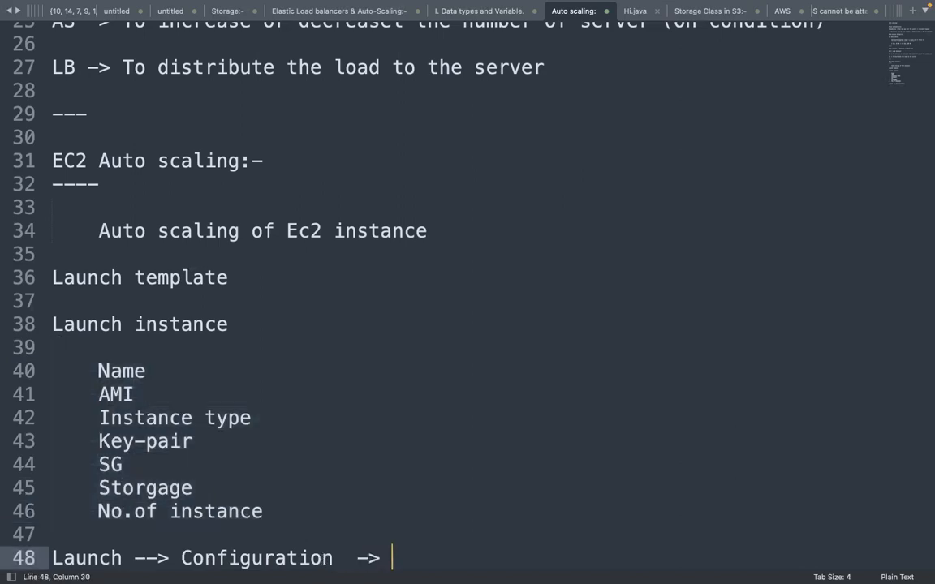
{"action": "type", "text": "Run in"}
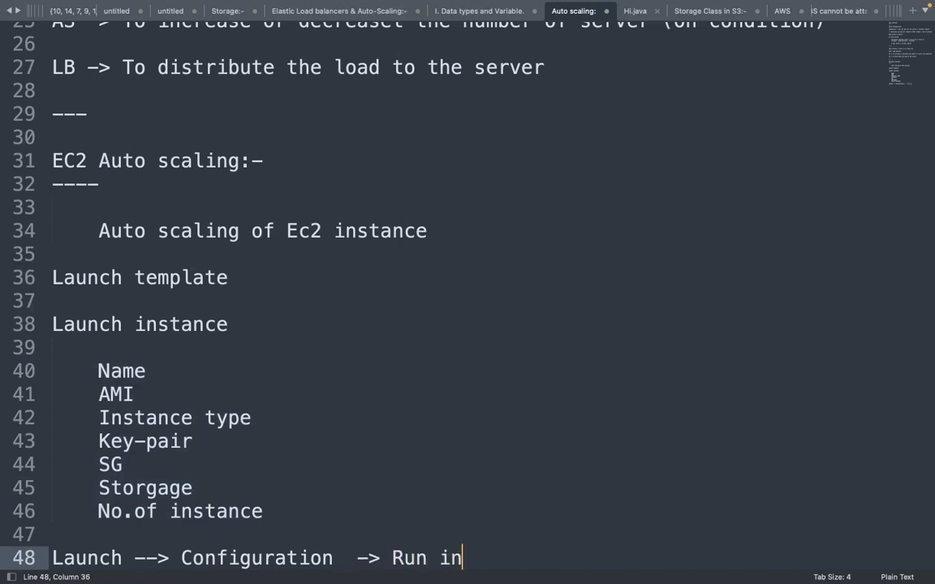
{"action": "type", "text": "stance"}
{"action": "key", "text": "Return"}
{"action": "key", "text": "Return"}
{"action": "key", "text": "Return"}
{"action": "key", "text": "Return"}
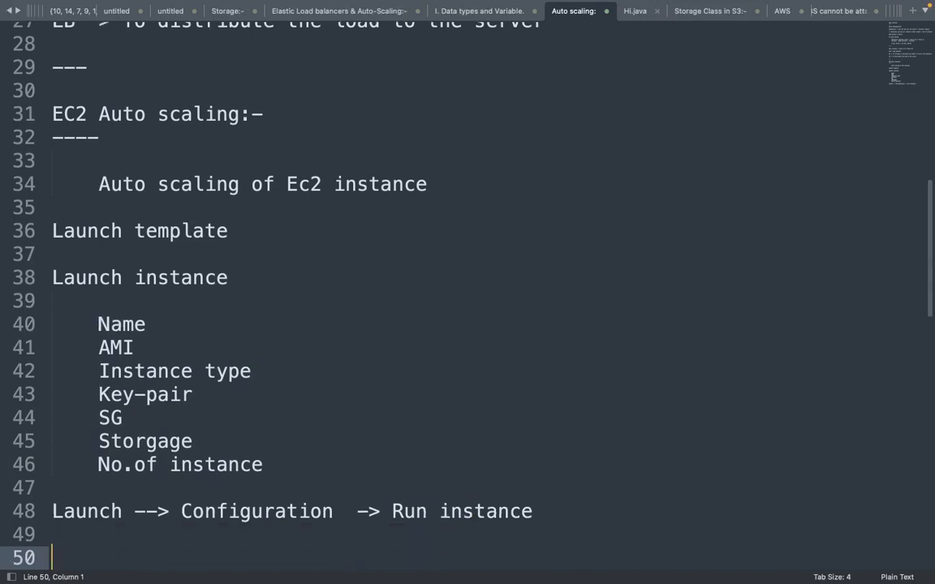
{"action": "left_click_drag", "start_coordinate": [75, 276], "coordinate": [244, 431]}
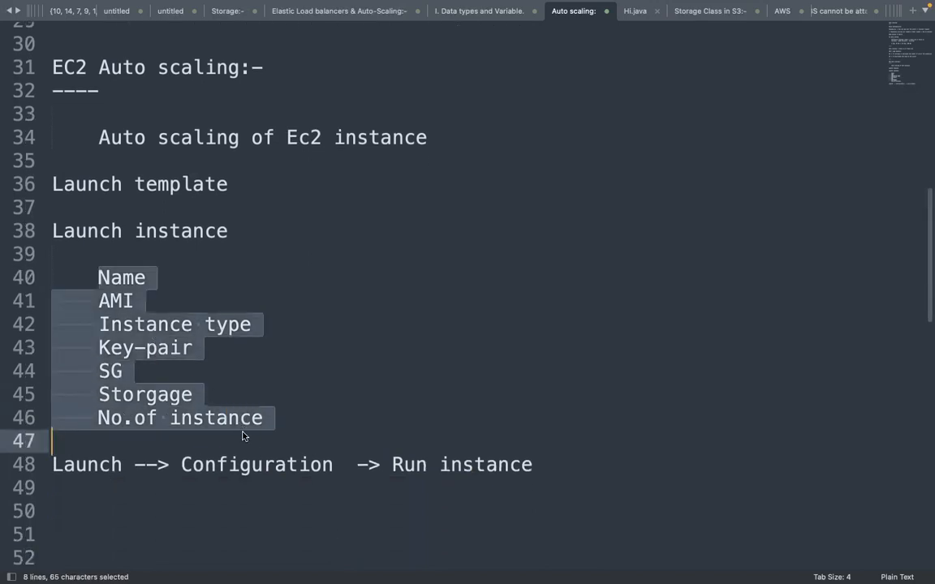
Insert two extra blank lines between "Launch template" and "Launch instance"
{"action": "left_click_drag", "start_coordinate": [217, 464], "coordinate": [622, 466]}
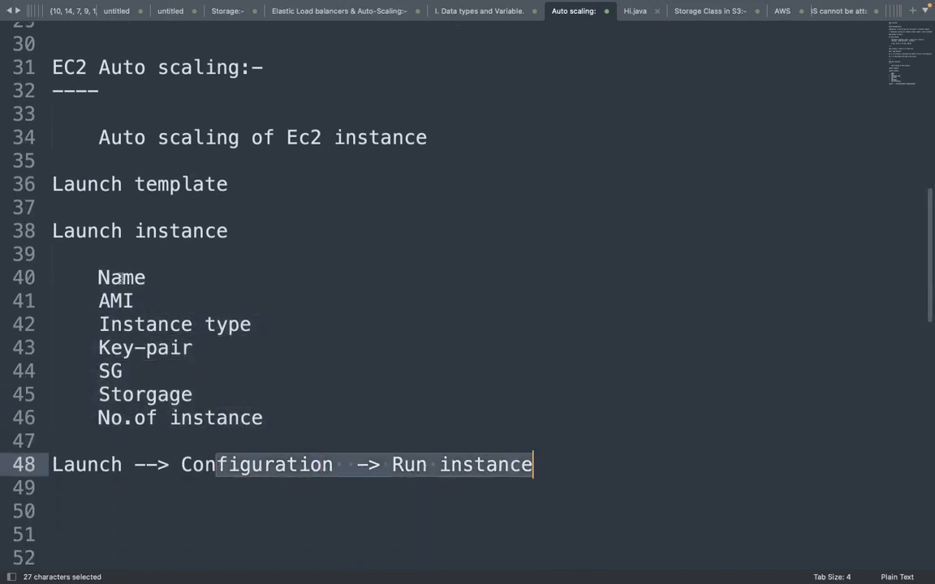
{"action": "left_click_drag", "start_coordinate": [42, 230], "coordinate": [235, 219]}
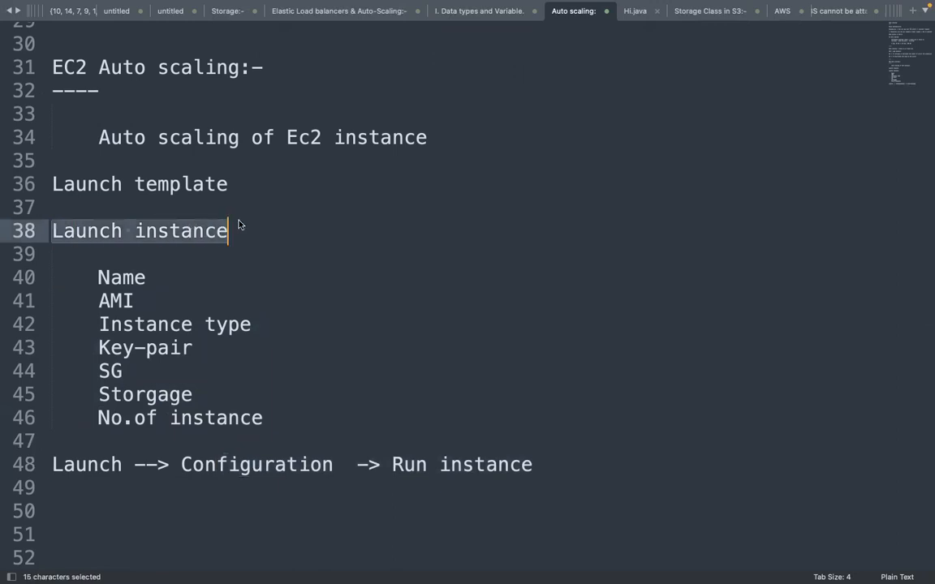
{"action": "left_click", "coordinate": [232, 195]}
{"action": "key", "text": "Return"}
{"action": "key", "text": "Return"}
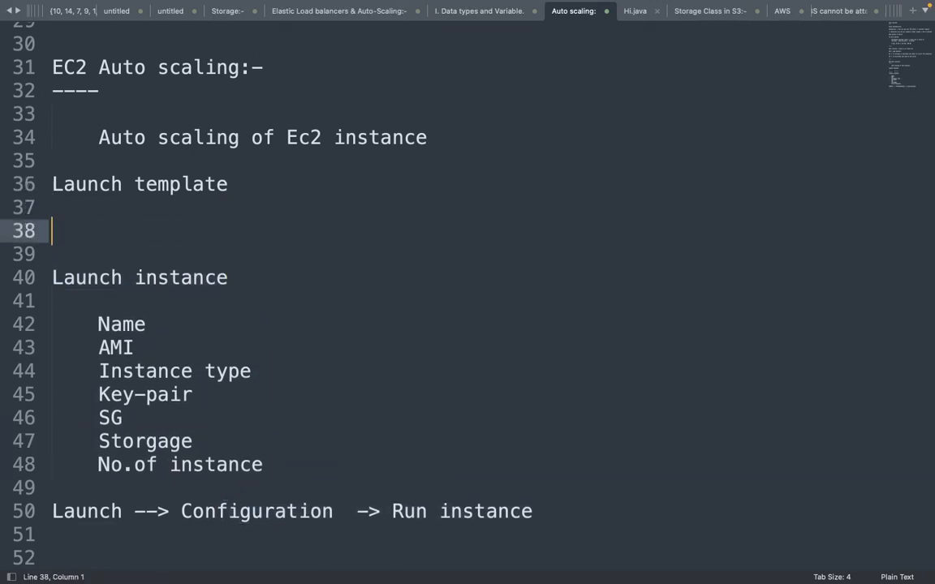
Copy the list from "Name" to "No.of instance" and paste it below "Launch template", indenting its "Name" line to match
{"action": "left_click_drag", "start_coordinate": [97, 323], "coordinate": [272, 469]}
{"action": "key", "text": "cmd+c"}
{"action": "left_click", "coordinate": [125, 214]}
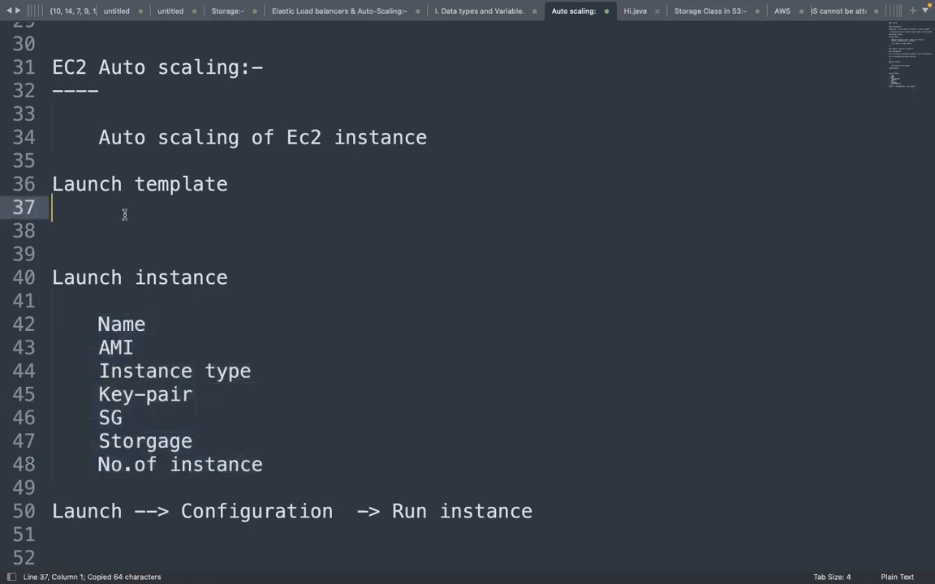
{"action": "key", "text": "Return"}
{"action": "key", "text": "super+v"}
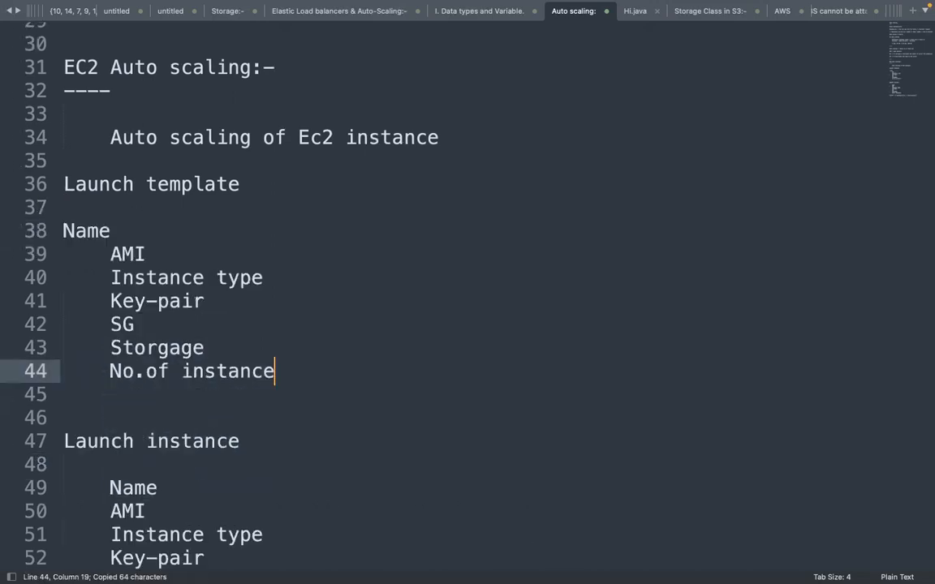
{"action": "double_click", "coordinate": [60, 231]}
{"action": "left_click", "coordinate": [62, 231]}
{"action": "key", "text": "Tab"}
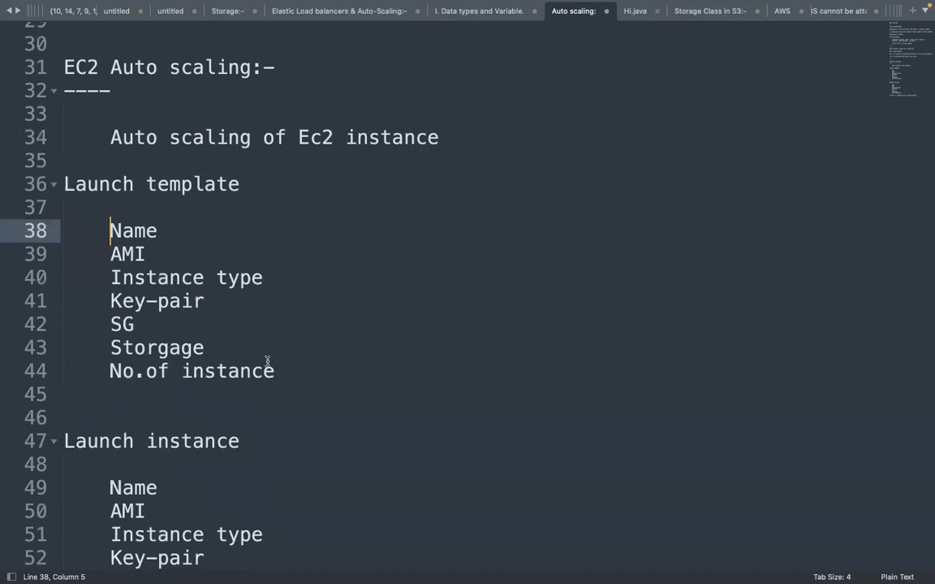
Write "Wont run your instance" after a blank line below the "Launch template" list
{"action": "left_click", "coordinate": [291, 372]}
{"action": "left_click_drag", "start_coordinate": [87, 184], "coordinate": [243, 184]}
{"action": "left_click", "coordinate": [291, 380]}
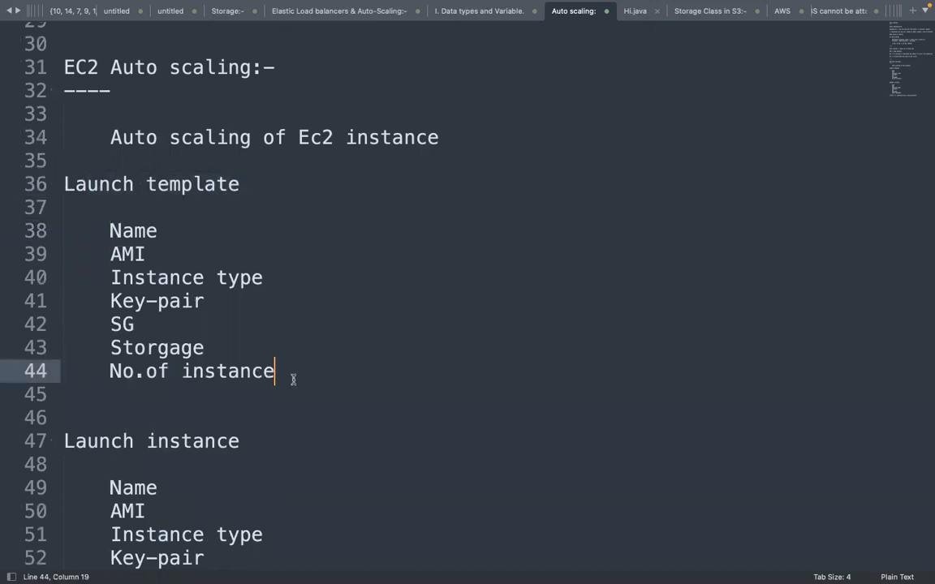
{"action": "key", "text": "Return"}
{"action": "key", "text": "Return"}
{"action": "type", "text": "Run"}
{"action": "key", "text": "BackSpace"}
{"action": "key", "text": "BackSpace"}
{"action": "key", "text": "BackSpace"}
{"action": "type", "text": "Wont run"}
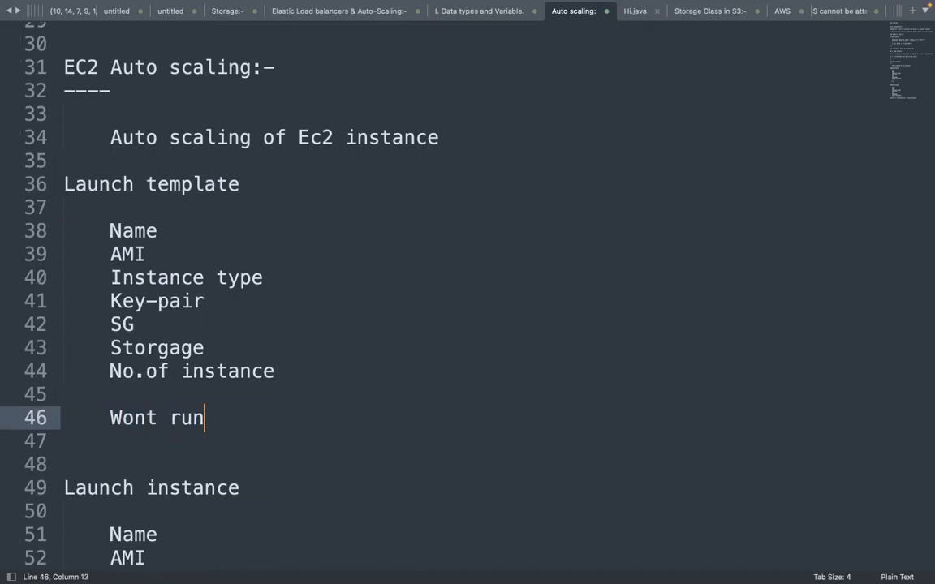
{"action": "type", "text": " your instnac"}
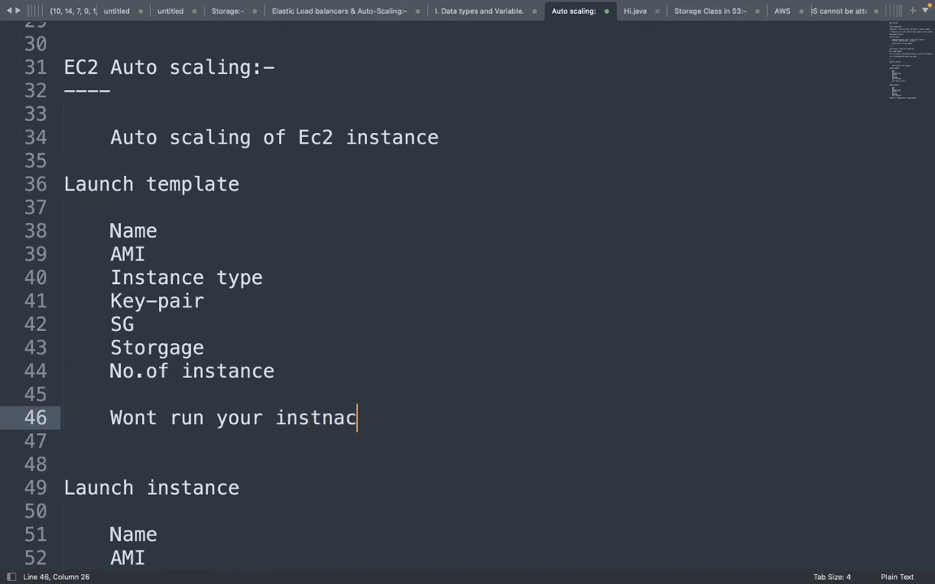
{"action": "key", "text": "BackSpace"}
{"action": "key", "text": "BackSpace"}
{"action": "key", "text": "BackSpace"}
{"action": "type", "text": "ance"}
Add the further indented line "It will create one template" below "Wont run your instance"
{"action": "key", "text": "Return"}
{"action": "key", "text": "Tab"}
{"action": "type", "text": "It will cxre"}
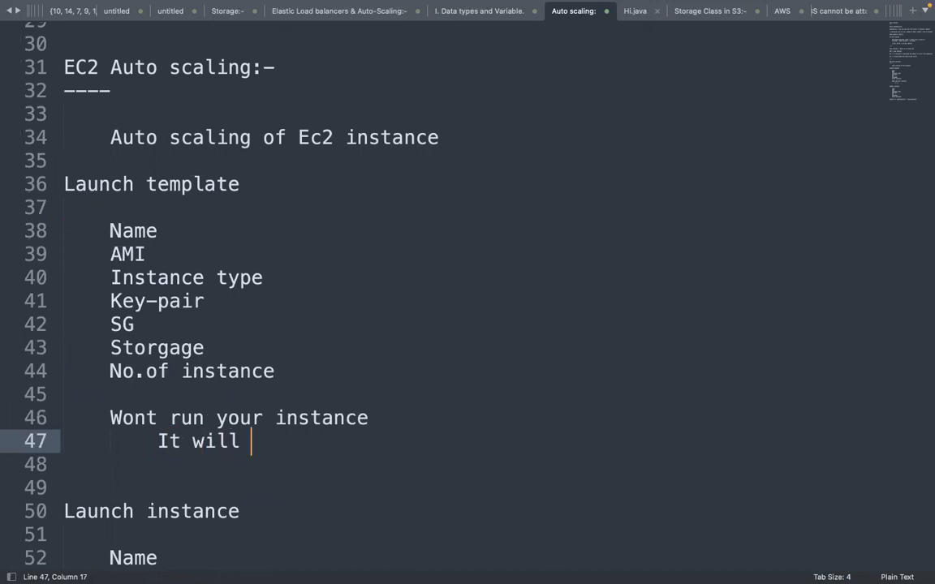
{"action": "key", "text": "BackSpace"}
{"action": "key", "text": "BackSpace"}
{"action": "key", "text": "BackSpace"}
{"action": "type", "text": "reate one "}
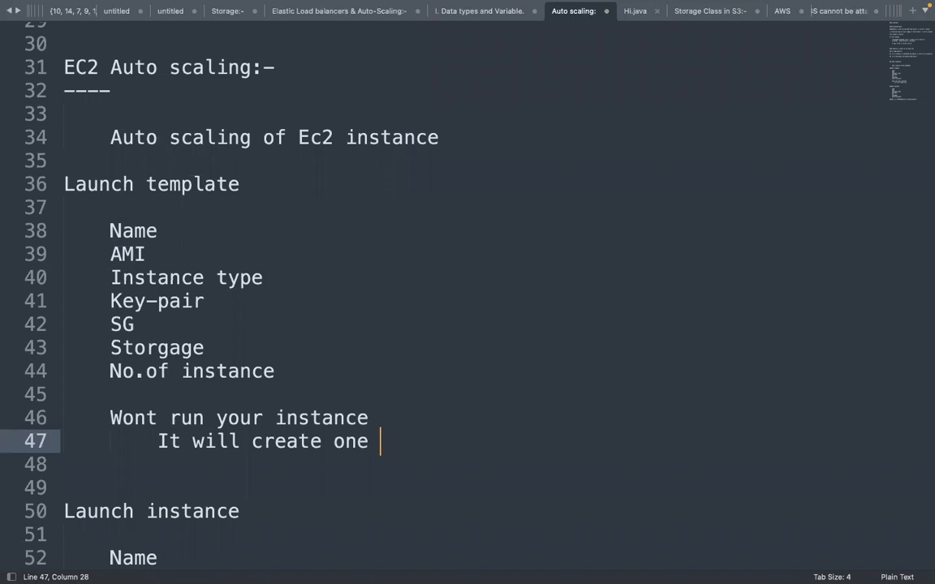
{"action": "type", "text": "template"}
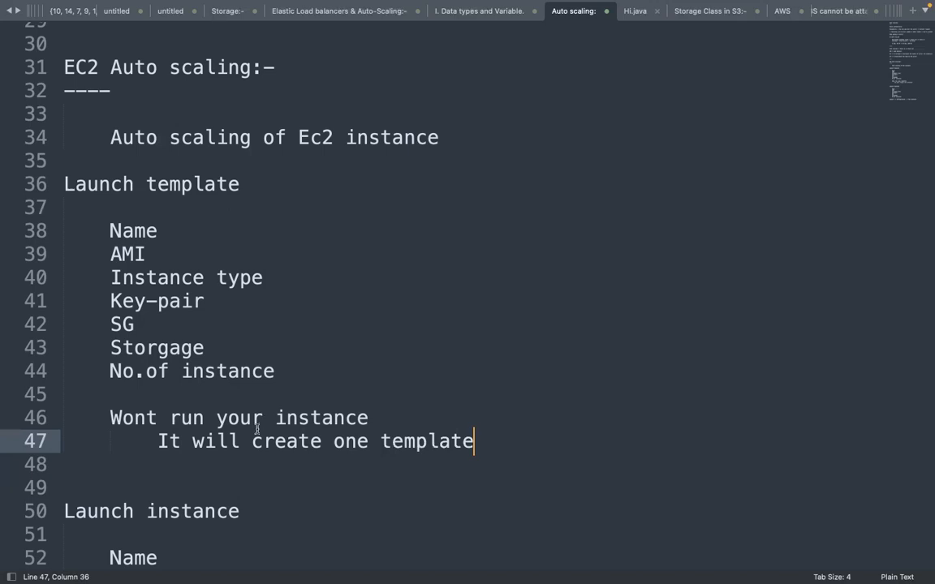
Add the heading "Launch template" after a blank line below "Launch --> Configuration -> Run instance"
{"action": "left_click", "coordinate": [254, 455]}
{"action": "key", "text": "Down"}
{"action": "key", "text": "Down"}
{"action": "key", "text": "Down"}
{"action": "key", "text": "Down"}
{"action": "key", "text": "Down"}
{"action": "key", "text": "Down"}
{"action": "key", "text": "Down"}
{"action": "key", "text": "Down"}
{"action": "key", "text": "Down"}
{"action": "key", "text": "Down"}
{"action": "key", "text": "Down"}
{"action": "key", "text": "Down"}
{"action": "key", "text": "Down"}
{"action": "key", "text": "Down"}
{"action": "key", "text": "Down"}
{"action": "key", "text": "Down"}
{"action": "key", "text": "Down"}
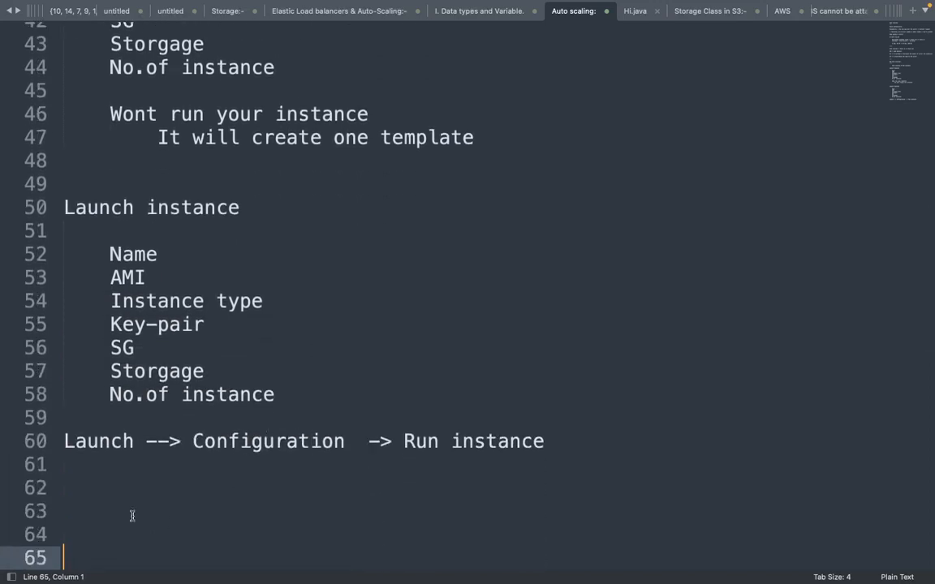
{"action": "left_click", "coordinate": [90, 495]}
{"action": "type", "text": "Launch te"}
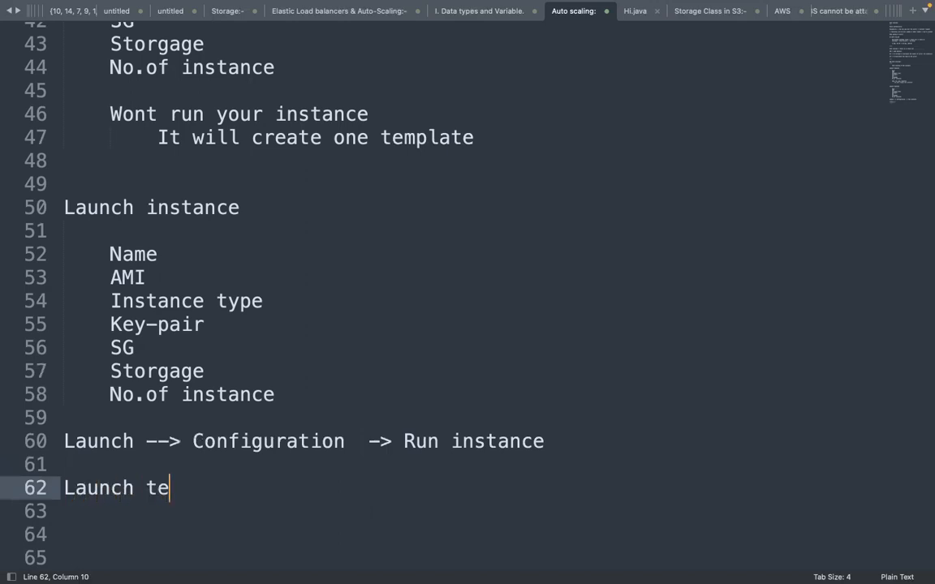
{"action": "type", "text": "mplate"}
{"action": "key", "text": "Return"}
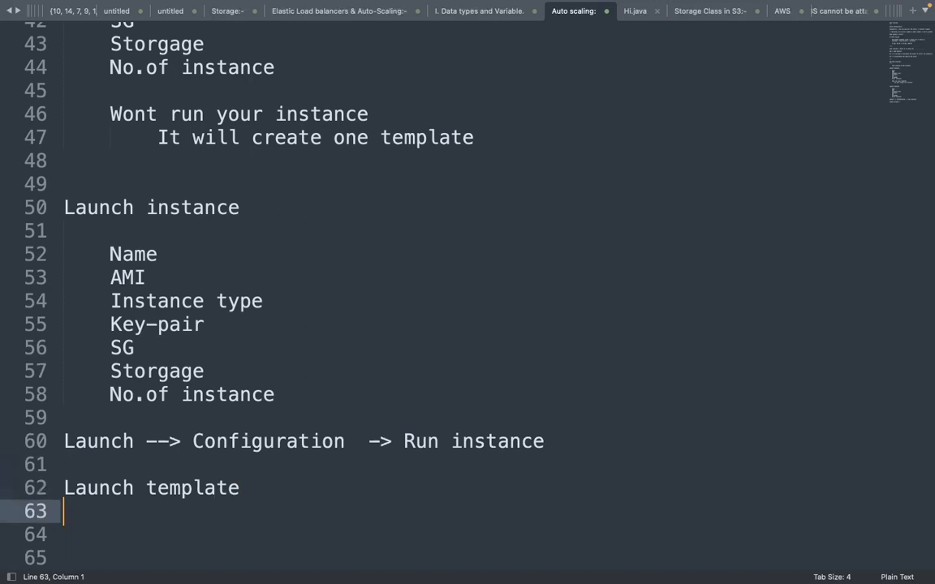
Begin an indented description below the new heading with "Its a template which contains configuration or requirement", leaving a blank line between
{"action": "key", "text": "Return"}
{"action": "key", "text": "Tab"}
{"action": "type", "text": "Its a"}
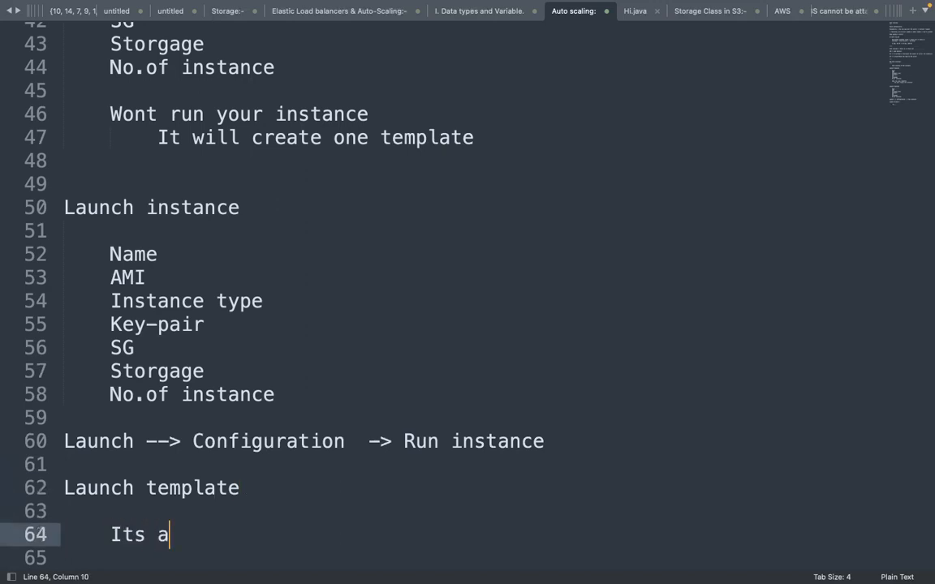
{"action": "type", "text": " template which contains "}
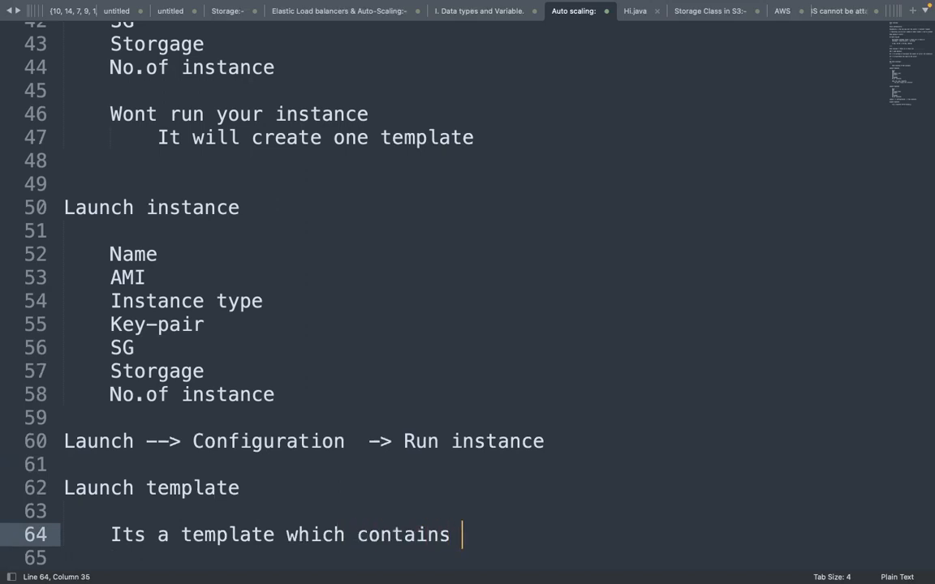
{"action": "type", "text": "configuration or requirement"}
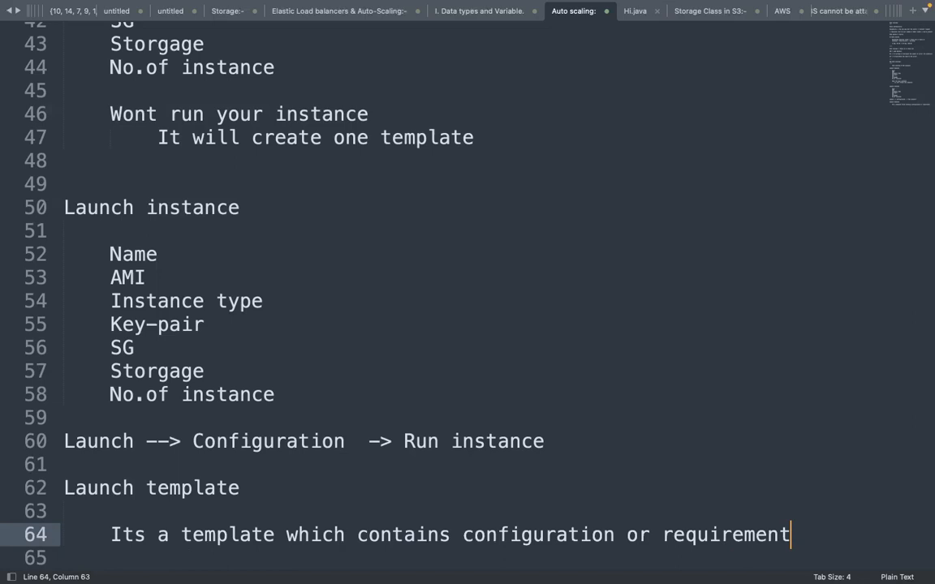
Complete the description with the line "to give type of ec2 instance that we want", followed by a blank line
{"action": "key", "text": "Return"}
{"action": "type", "text": "to give type of ec2 insta"}
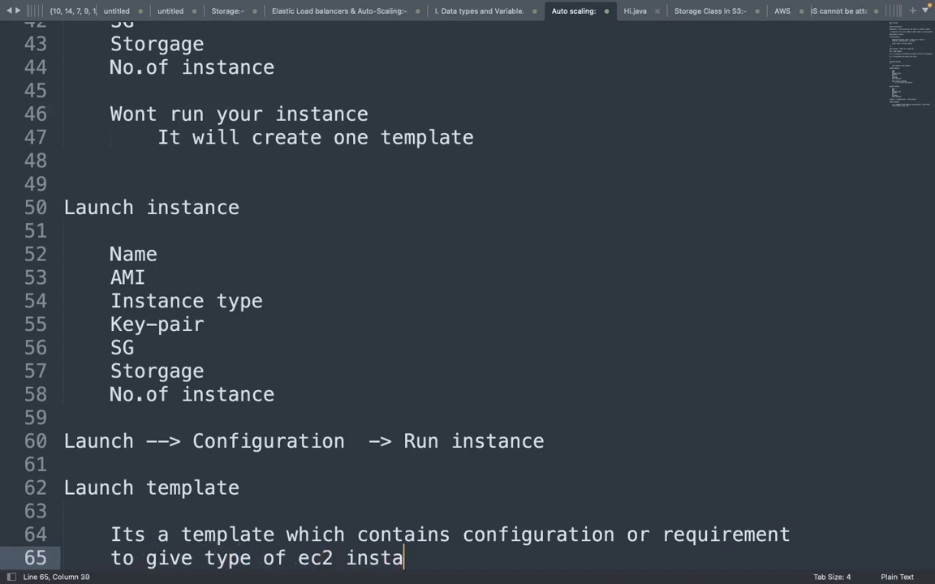
{"action": "type", "text": "nce w"}
{"action": "key", "text": "BackSpace"}
{"action": "key", "text": "BackSpace"}
{"action": "type", "text": "t"}
{"action": "key", "text": "BackSpace"}
{"action": "type", "text": "that we want"}
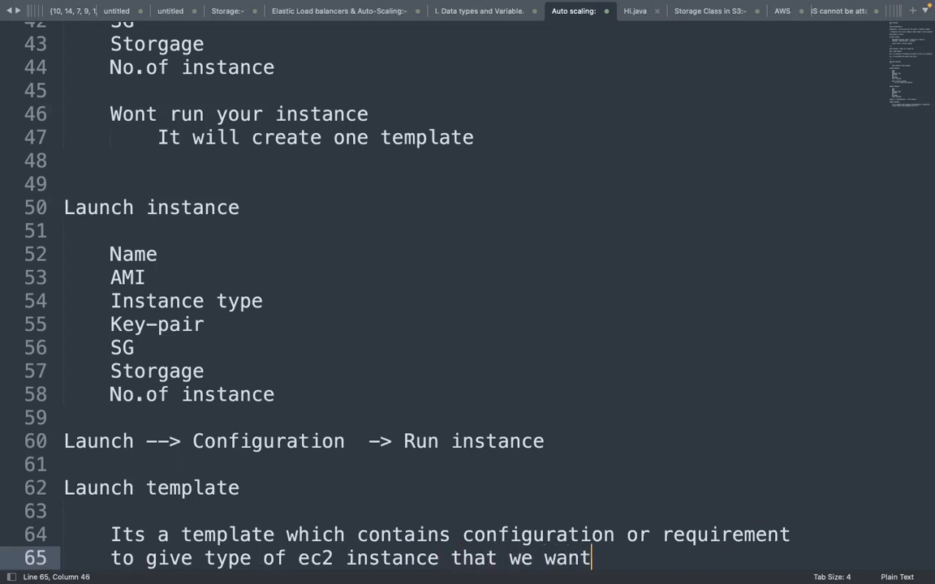
{"action": "key", "text": "Return"}
{"action": "key", "text": "Return"}
{"action": "key", "text": "Up"}
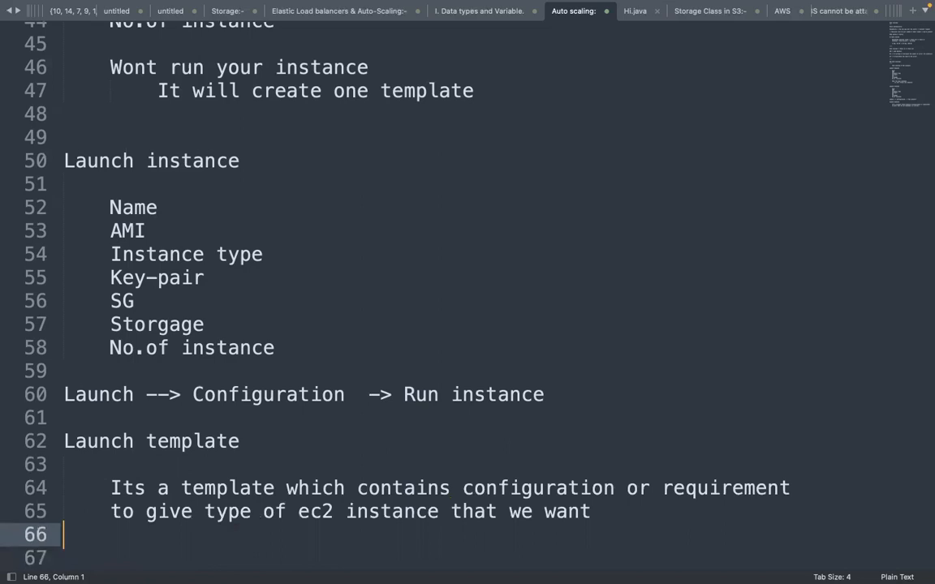
{"action": "key", "text": "Down"}
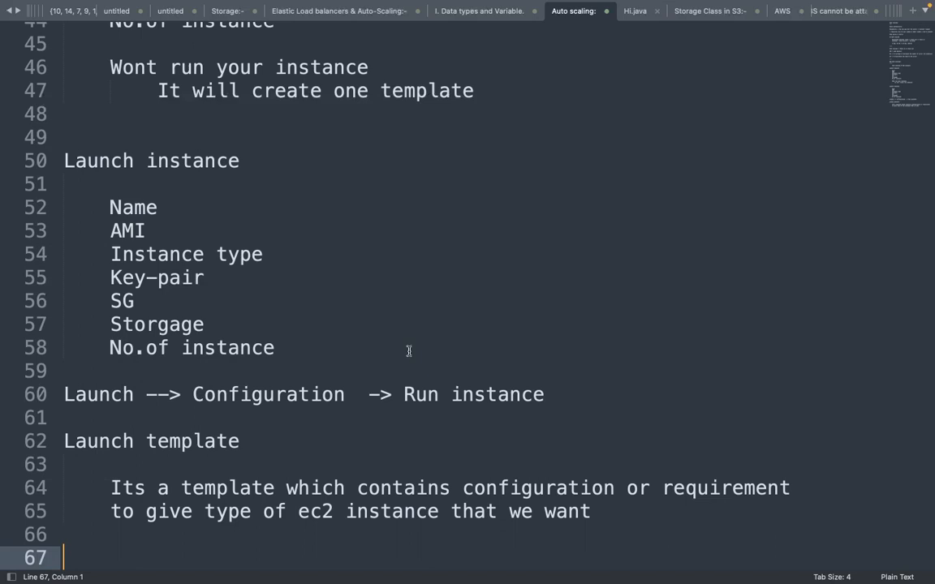
Add a run of blank lines below the launch template description and remove the stray backslash
{"action": "mouse_move", "coordinate": [422, 20]}
{"action": "key", "text": "Up"}
{"action": "key", "text": "Down"}
{"action": "type", "text": "\\"}
{"action": "key", "text": "Return"}
{"action": "key", "text": "Return"}
{"action": "key", "text": "Return"}
{"action": "key", "text": "Return"}
{"action": "key", "text": "Return"}
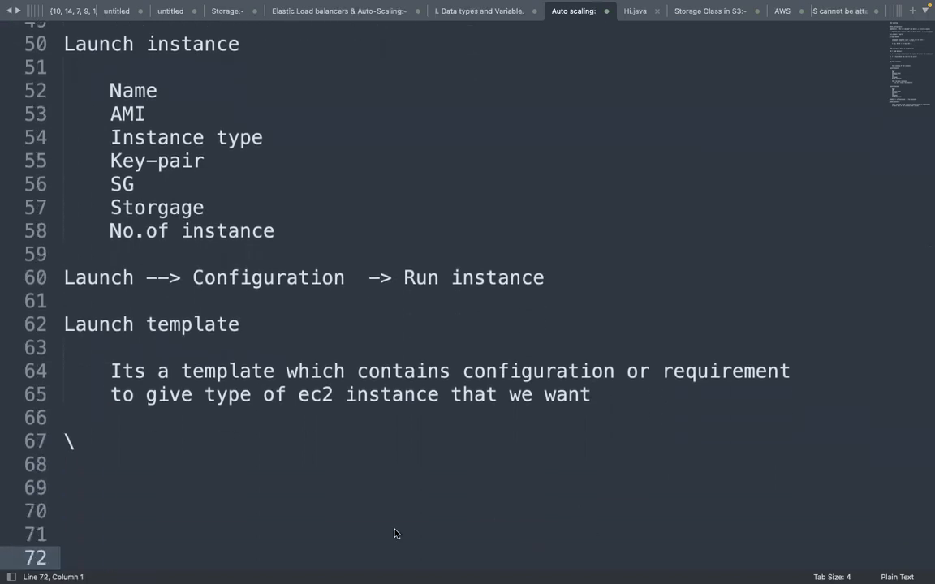
{"action": "left_click", "coordinate": [302, 473]}
{"action": "key", "text": "BackSpace"}
{"action": "key", "text": "Return"}
{"action": "key", "text": "Return"}
{"action": "key", "text": "Return"}
{"action": "key", "text": "Return"}
{"action": "key", "text": "Return"}
{"action": "key", "text": "Return"}
{"action": "key", "text": "Return"}
{"action": "key", "text": "Return"}
{"action": "key", "text": "Return"}
{"action": "key", "text": "Return"}
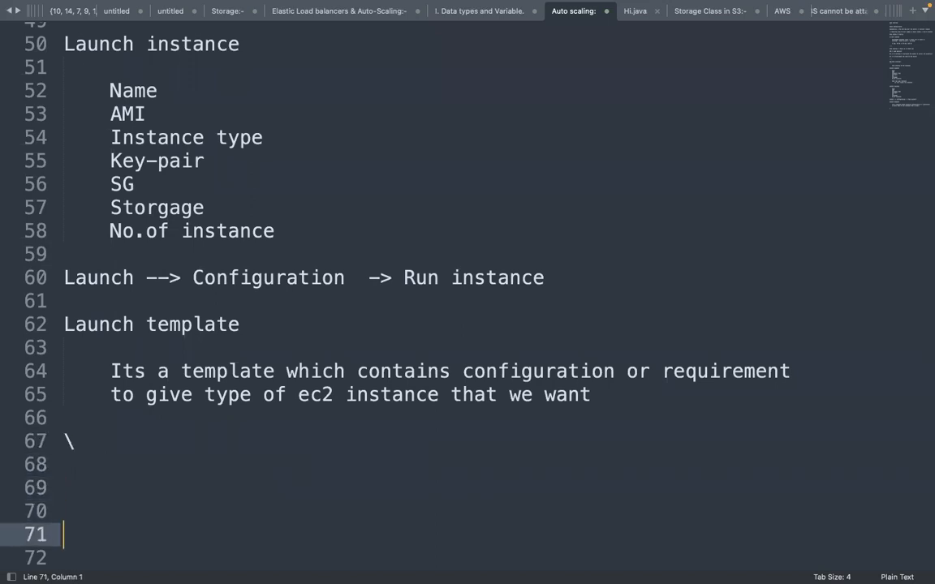
{"action": "key", "text": "Return"}
{"action": "left_click", "coordinate": [82, 300]}
{"action": "key", "text": "BackSpace"}
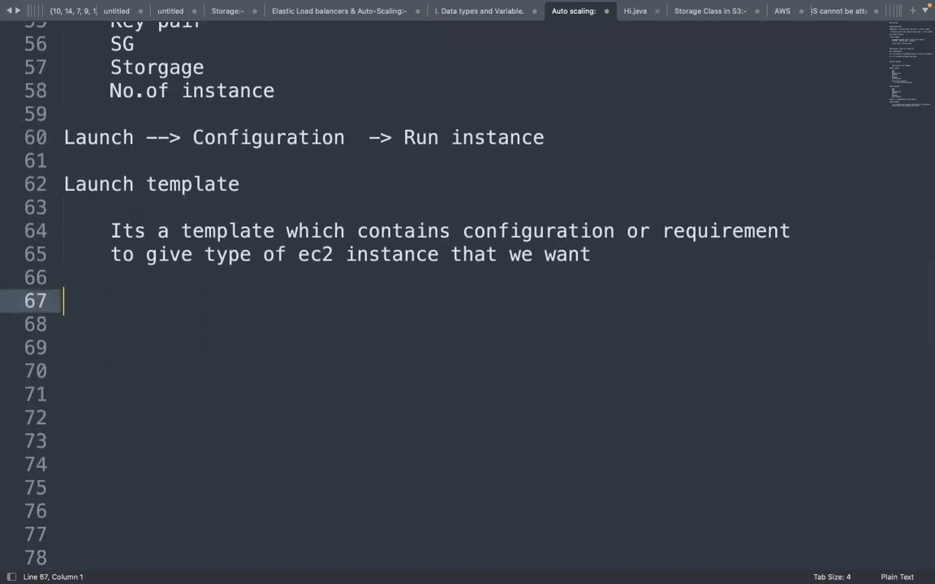
Switch to Chrome and start creating a new launch template from the Auto Scaling group setup
{"action": "key", "text": "super+Tab"}
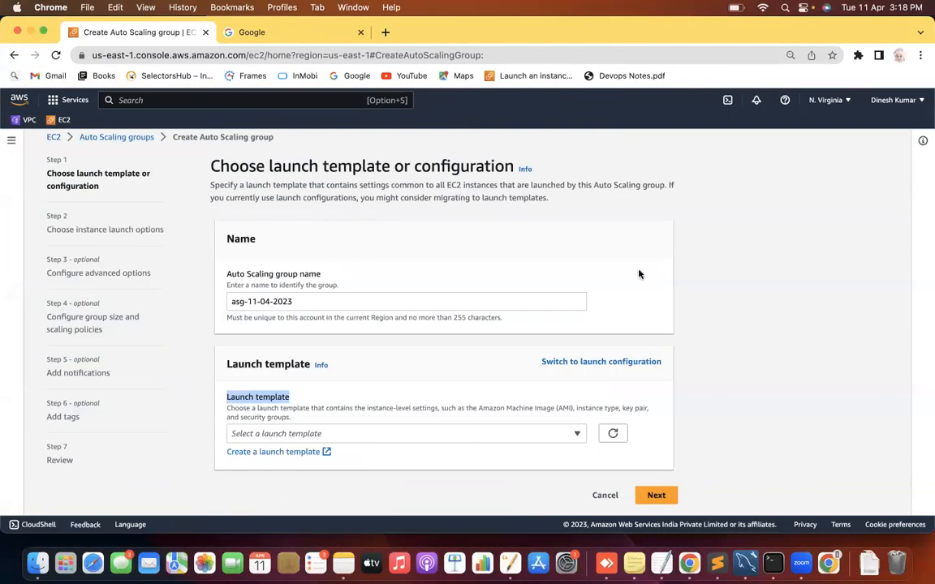
{"action": "left_click", "coordinate": [274, 457]}
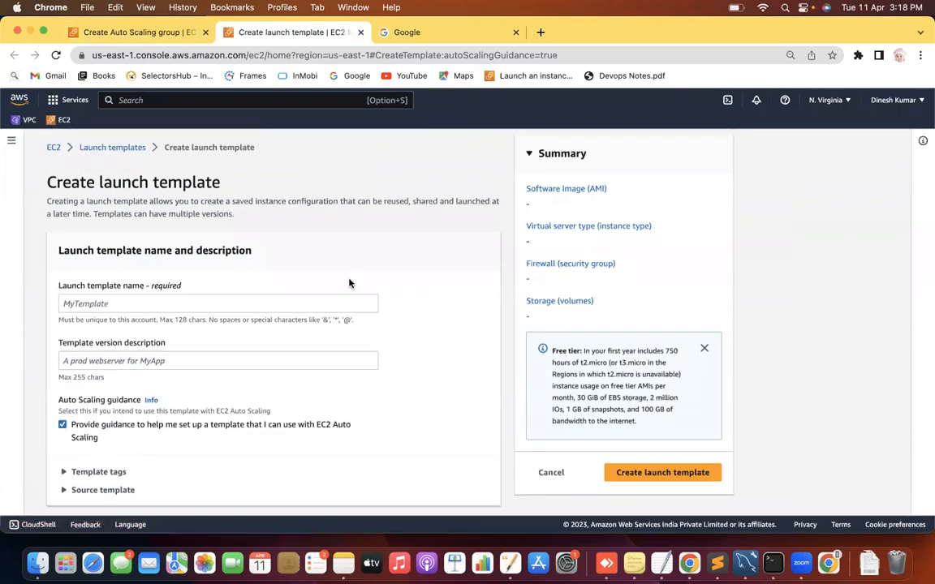
{"action": "scroll", "coordinate": [394, 175], "scroll_direction": "down", "scroll_amount": 2}
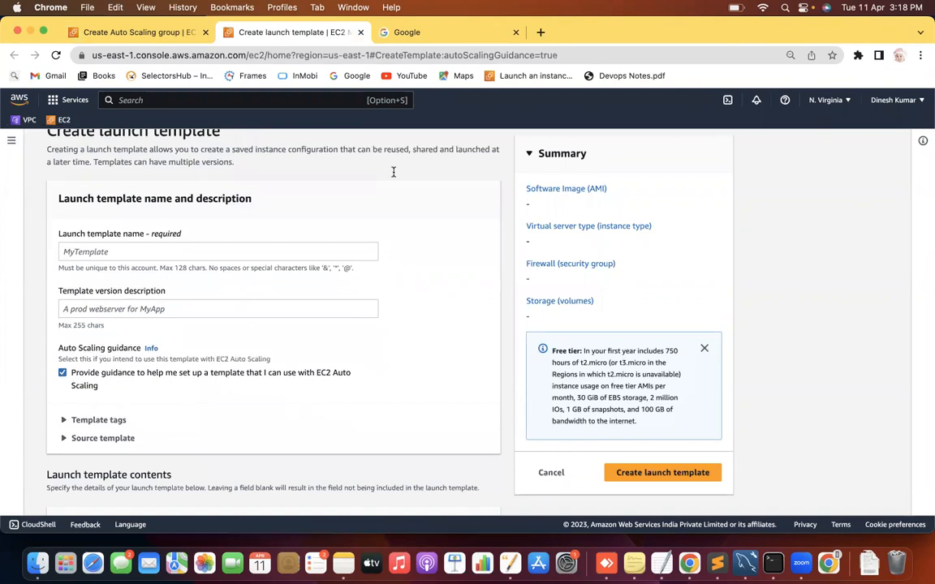
Name the launch template "ec2-11-apr-2023" and set its version description to "Fiist version of ec2"
{"action": "left_click", "coordinate": [78, 256]}
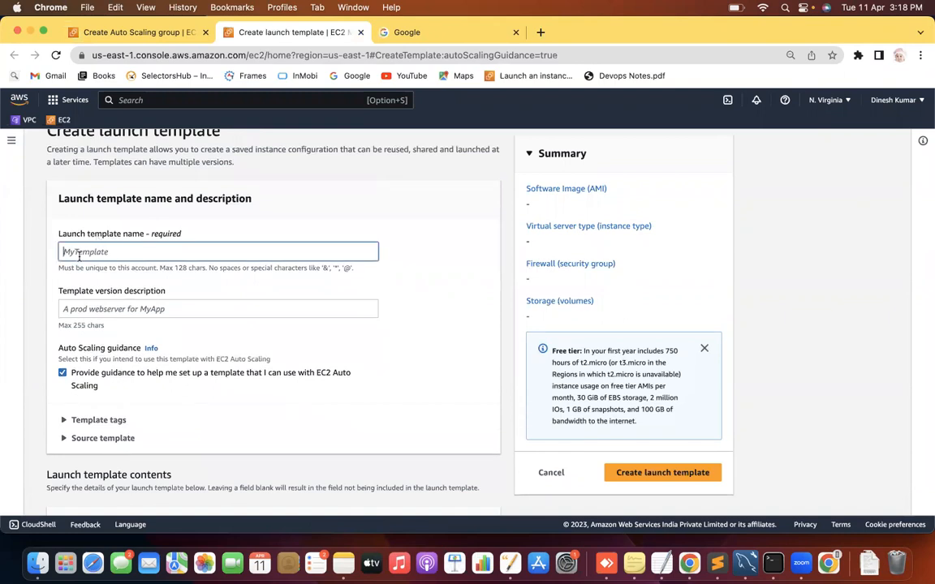
{"action": "type", "text": "ec2-11-apr-2023"}
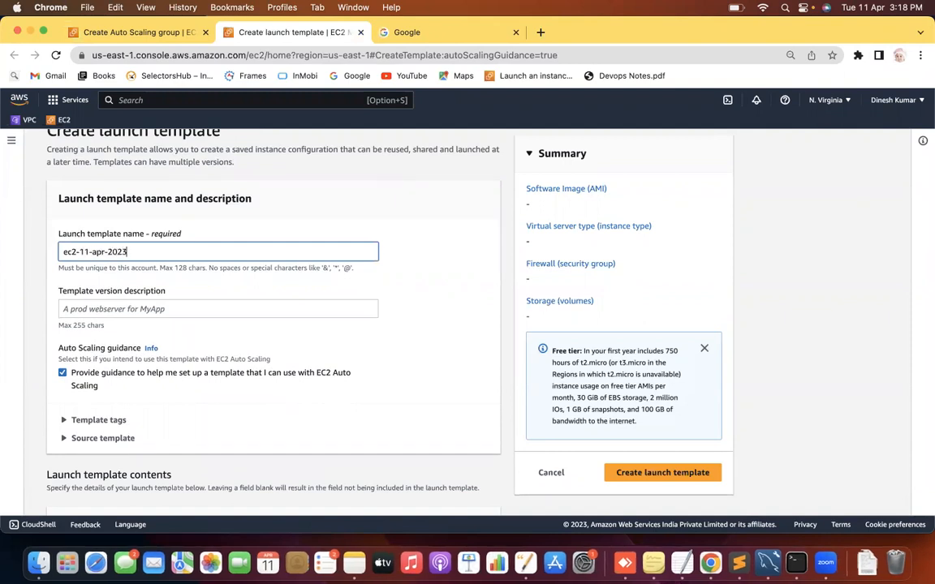
{"action": "left_click", "coordinate": [121, 309]}
{"action": "type", "text": "Fiurs"}
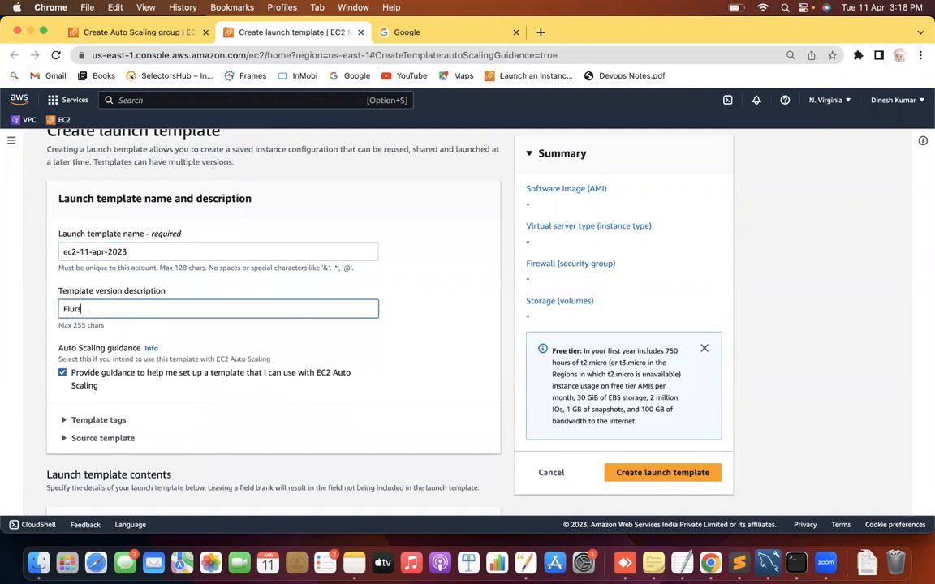
{"action": "type", "text": "t version of"}
{"action": "left_click", "coordinate": [434, 313]}
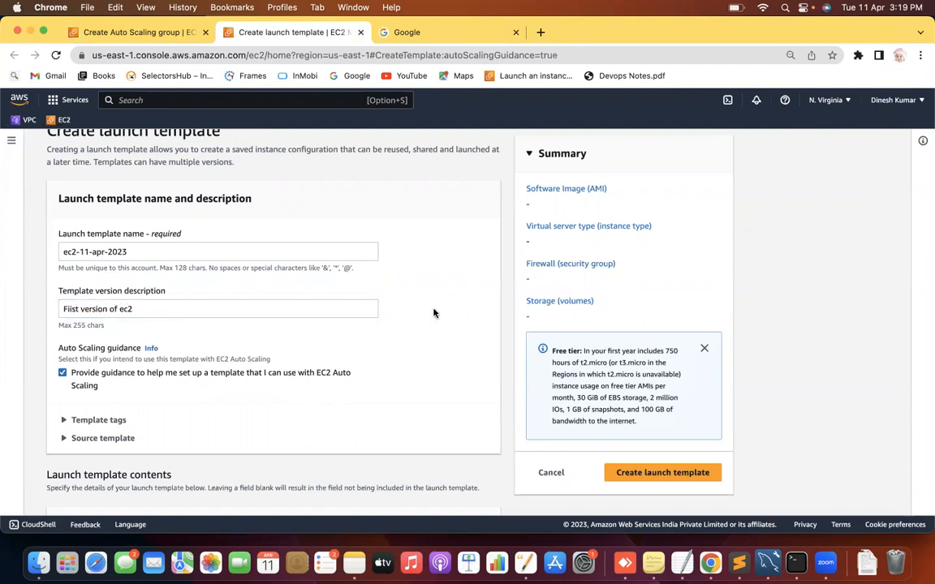
Highlight the "Application and OS Images" heading in the launch template contents and collapse that section
{"action": "scroll", "coordinate": [434, 313], "scroll_direction": "down", "scroll_amount": 1}
{"action": "scroll", "coordinate": [434, 313], "scroll_direction": "down", "scroll_amount": 5}
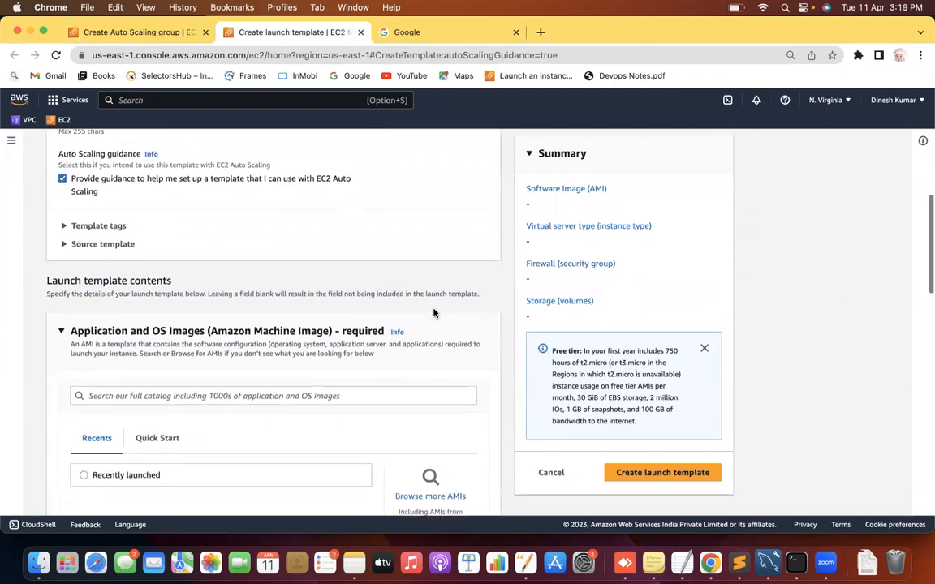
{"action": "scroll", "coordinate": [434, 314], "scroll_direction": "down", "scroll_amount": 4}
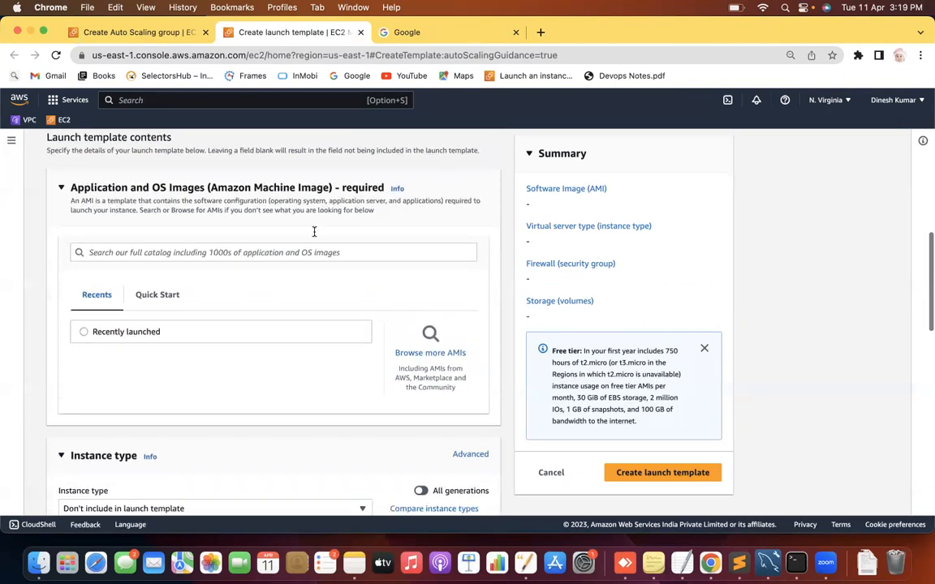
{"action": "left_click_drag", "start_coordinate": [73, 188], "coordinate": [204, 192]}
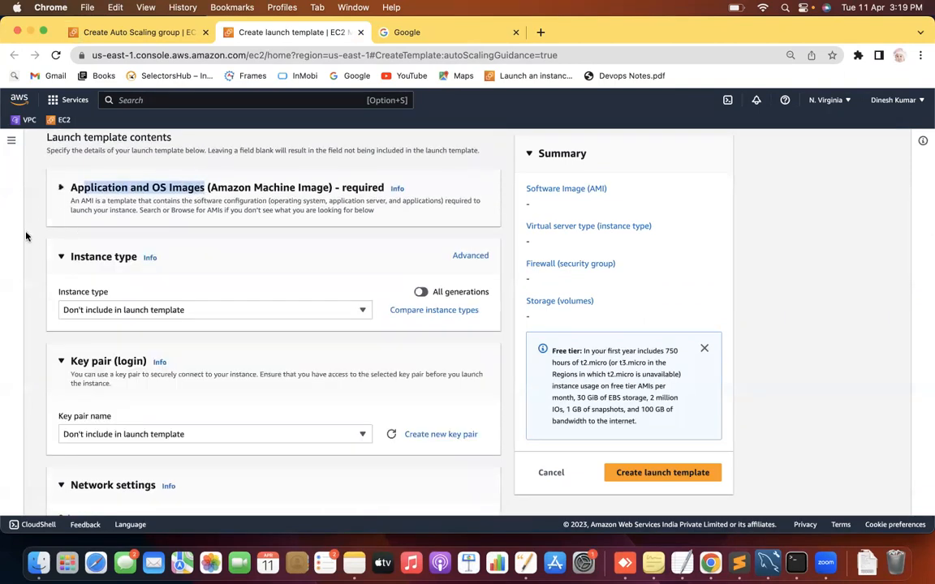
Expand the application and OS images section and choose Amazon Linux from the Quick Start images
{"action": "left_click", "coordinate": [79, 205]}
{"action": "left_click", "coordinate": [128, 252]}
{"action": "left_click", "coordinate": [153, 295]}
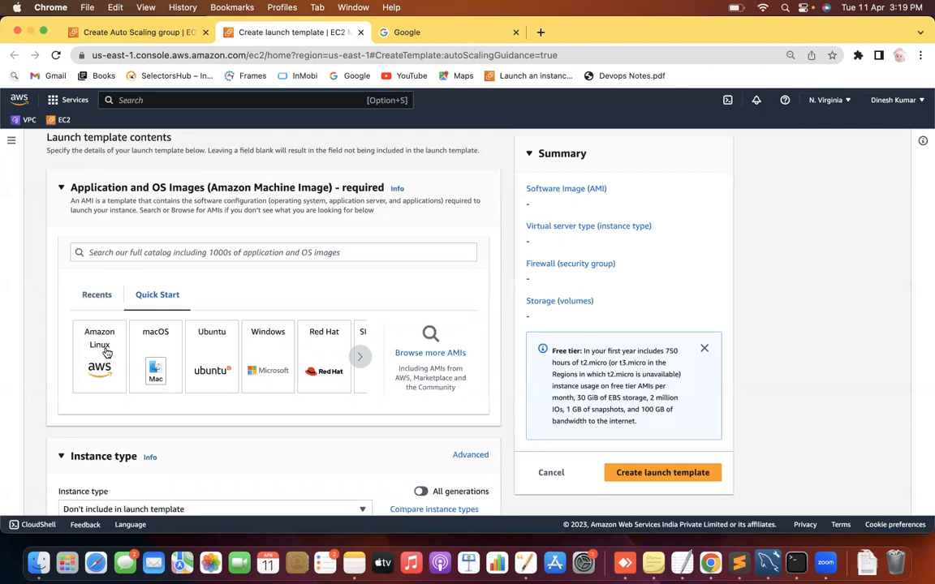
{"action": "left_click", "coordinate": [106, 353]}
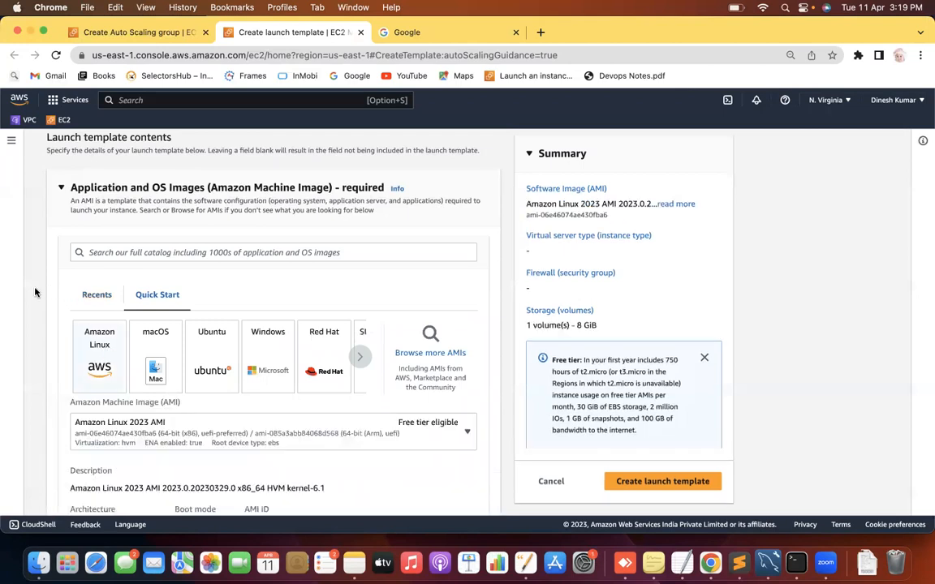
Set the launch template's instance type to t2.micro
{"action": "scroll", "coordinate": [34, 292], "scroll_direction": "down", "scroll_amount": 1}
{"action": "scroll", "coordinate": [35, 292], "scroll_direction": "down", "scroll_amount": 8}
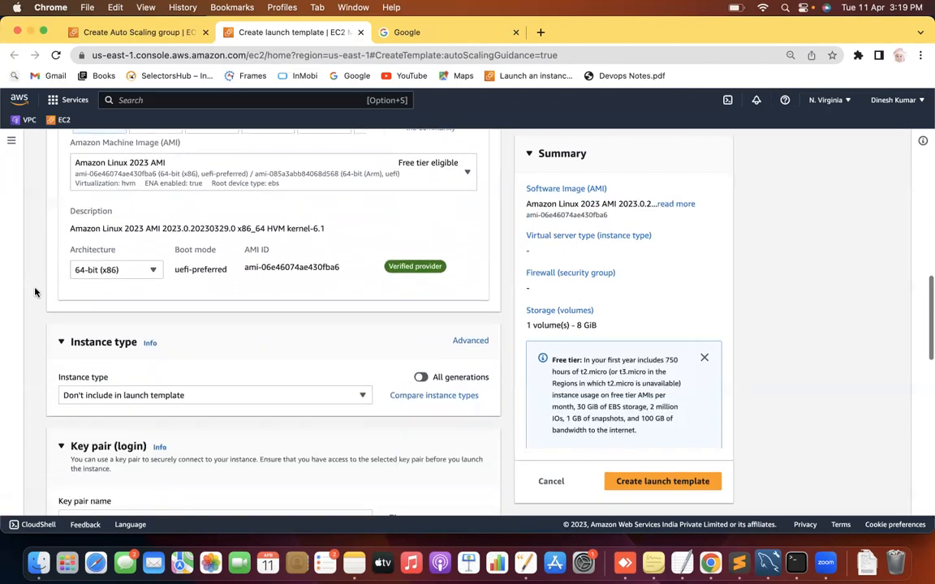
{"action": "scroll", "coordinate": [35, 292], "scroll_direction": "down", "scroll_amount": 3}
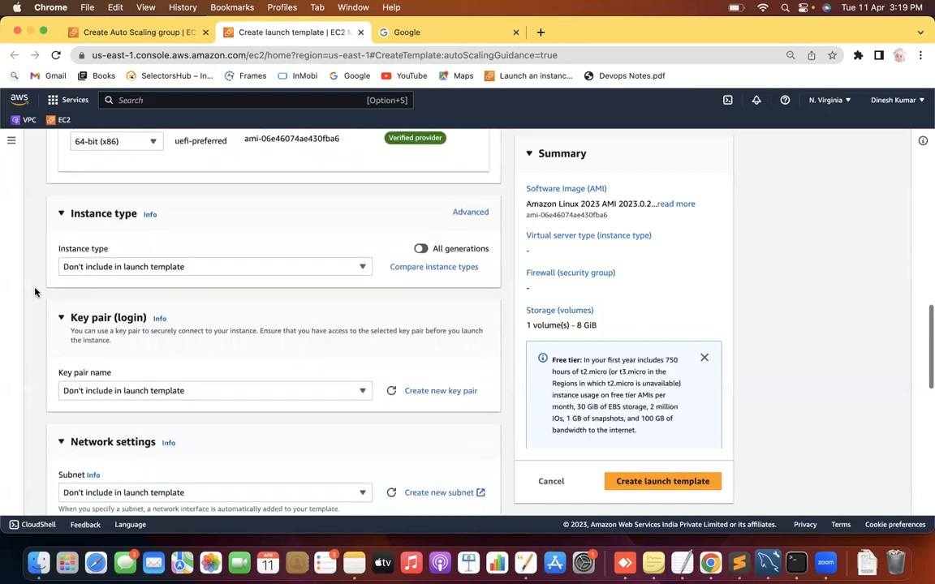
{"action": "left_click", "coordinate": [178, 266]}
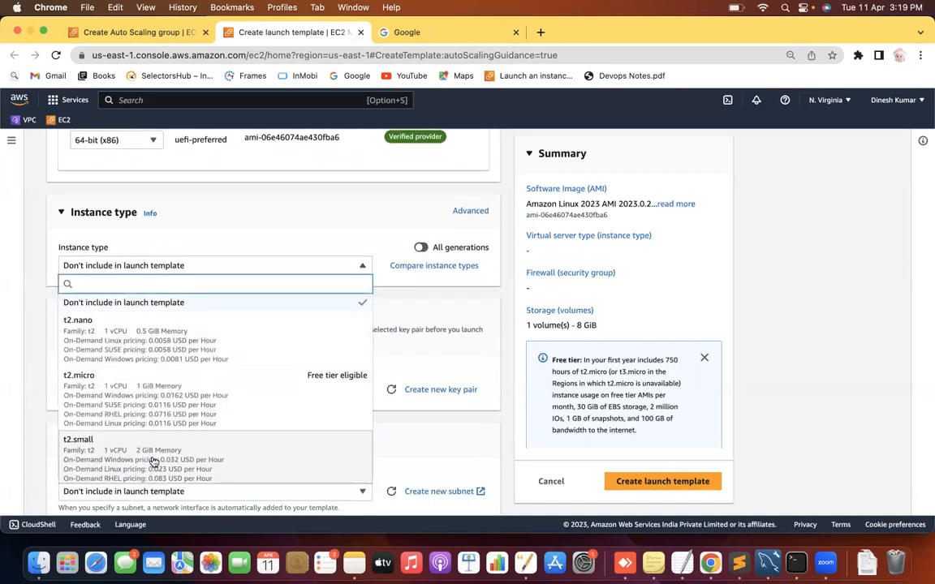
{"action": "left_click", "coordinate": [118, 369]}
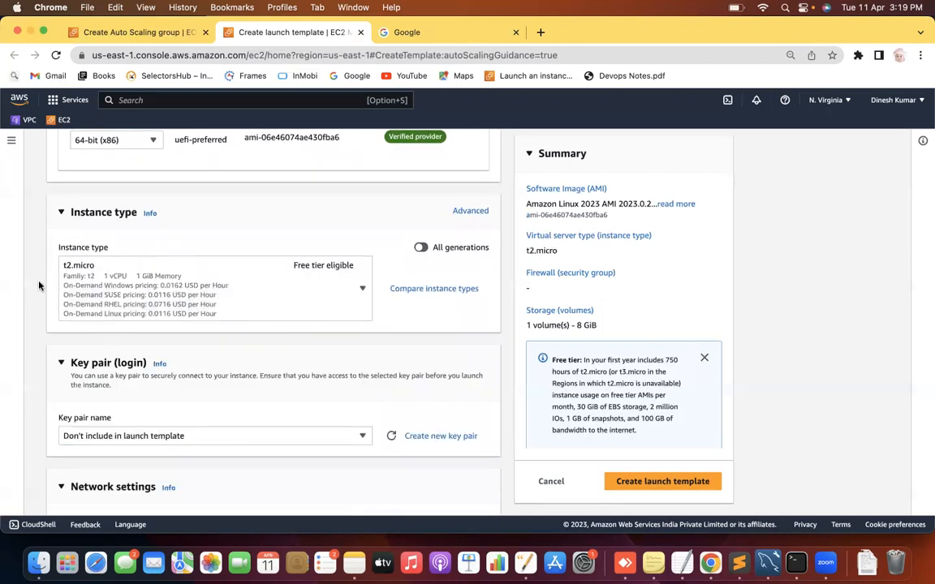
Find and assign the existing "default" security group in the launch template's network settings
{"action": "scroll", "coordinate": [36, 282], "scroll_direction": "down", "scroll_amount": 5}
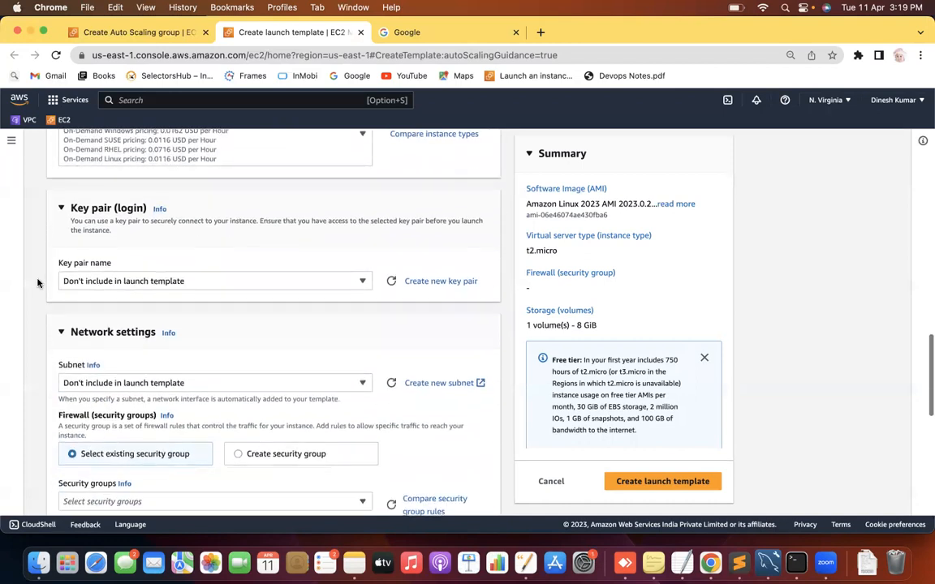
{"action": "scroll", "coordinate": [128, 314], "scroll_direction": "down", "scroll_amount": 2}
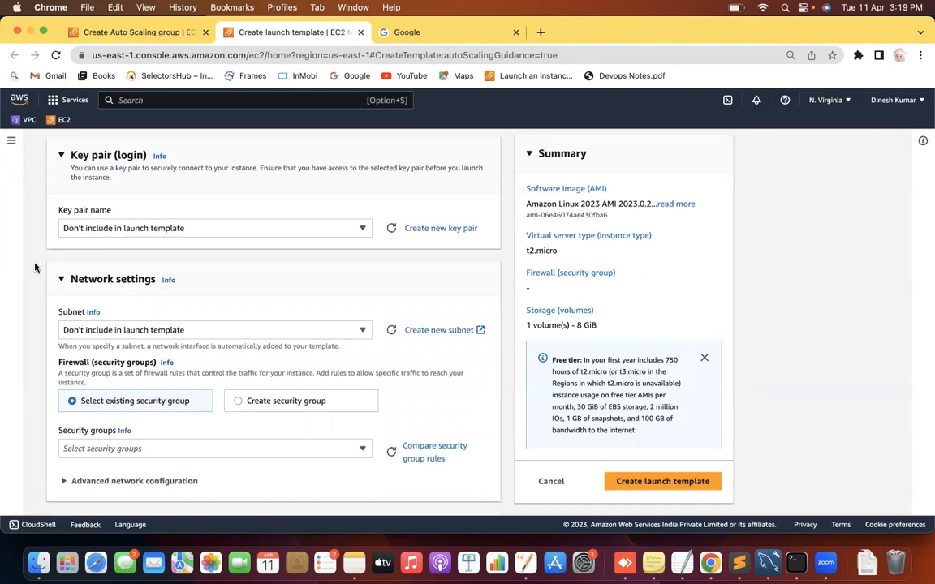
{"action": "scroll", "coordinate": [35, 267], "scroll_direction": "down", "scroll_amount": 2}
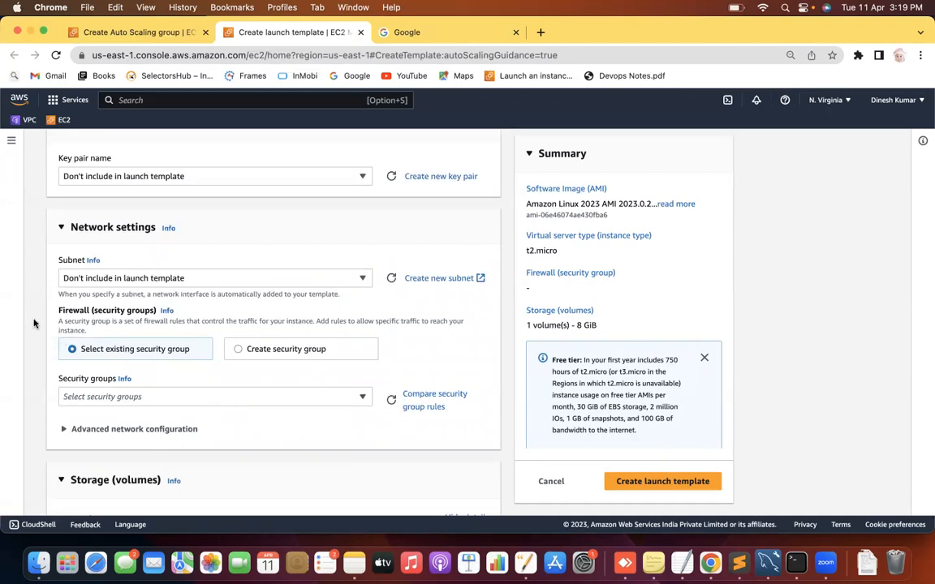
{"action": "scroll", "coordinate": [35, 323], "scroll_direction": "down", "scroll_amount": 3}
{"action": "scroll", "coordinate": [33, 323], "scroll_direction": "down", "scroll_amount": 1}
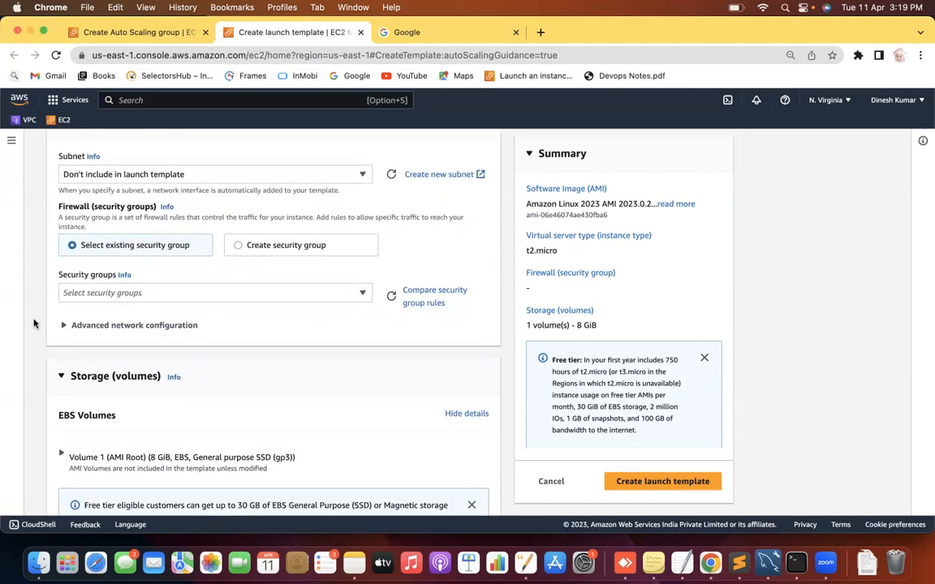
{"action": "left_click", "coordinate": [173, 297]}
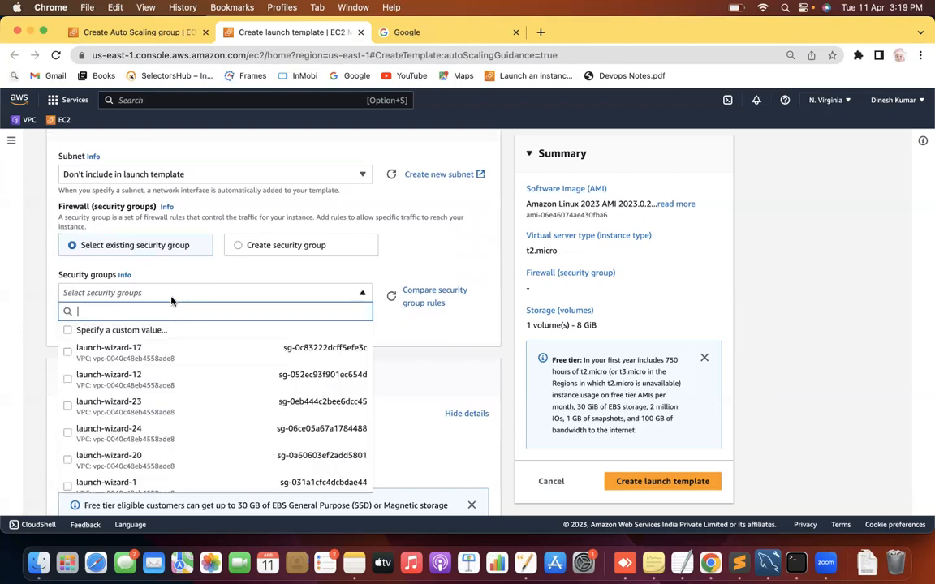
{"action": "type", "text": "default"}
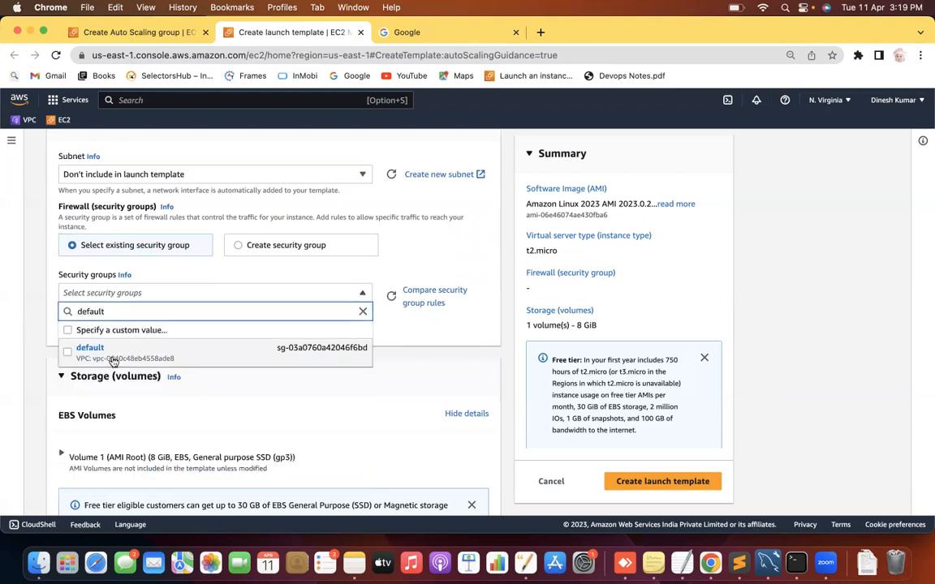
{"action": "left_click", "coordinate": [103, 352]}
Review the remaining settings, create the launch template and open the list of launch templates
{"action": "scroll", "coordinate": [37, 308], "scroll_direction": "down", "scroll_amount": 5}
{"action": "scroll", "coordinate": [36, 308], "scroll_direction": "down", "scroll_amount": 3}
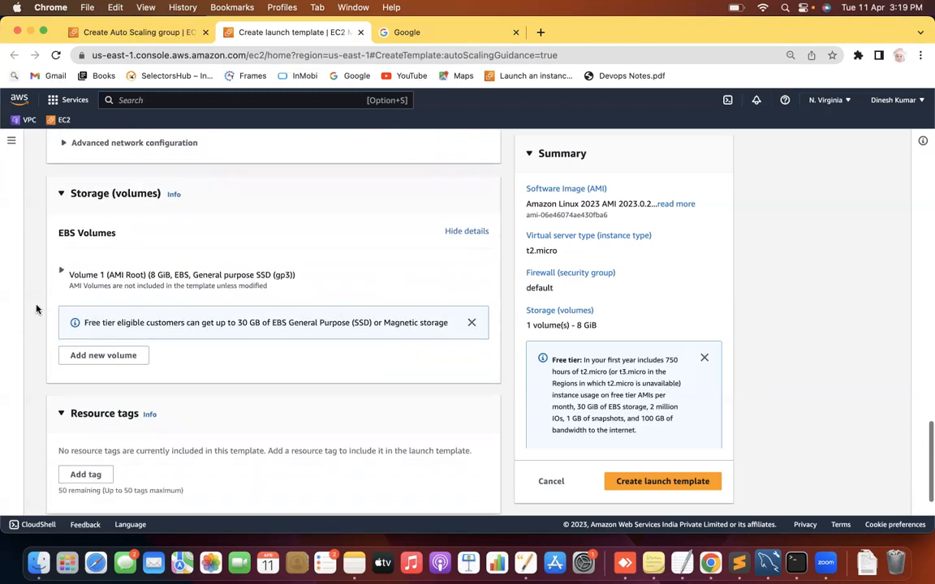
{"action": "scroll", "coordinate": [36, 309], "scroll_direction": "down", "scroll_amount": 1}
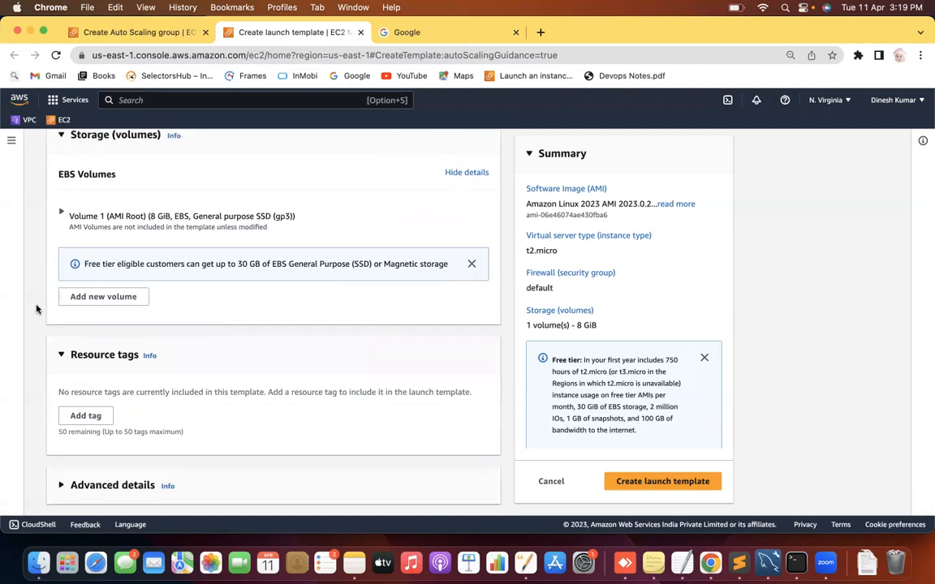
{"action": "scroll", "coordinate": [36, 308], "scroll_direction": "up", "scroll_amount": 6}
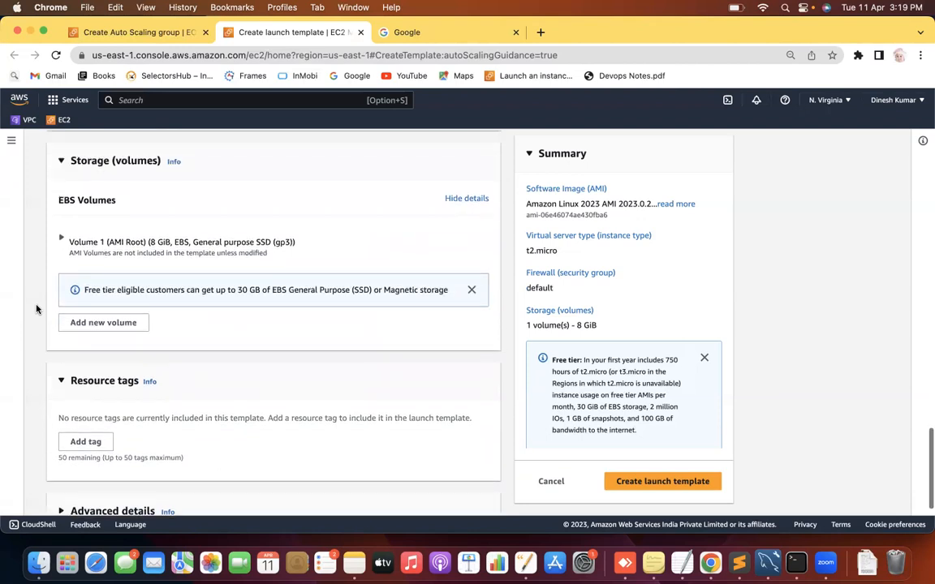
{"action": "scroll", "coordinate": [35, 308], "scroll_direction": "up", "scroll_amount": 20}
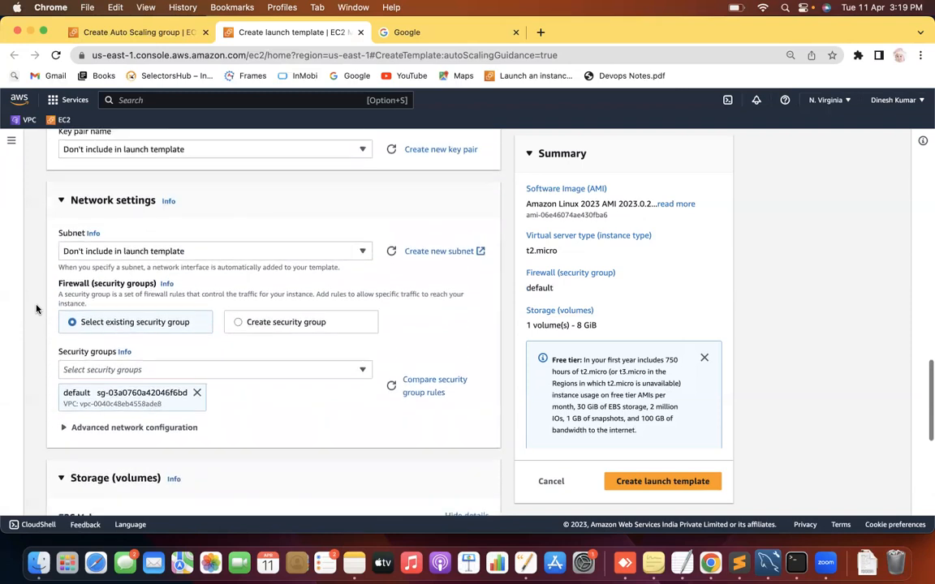
{"action": "scroll", "coordinate": [35, 308], "scroll_direction": "up", "scroll_amount": 15}
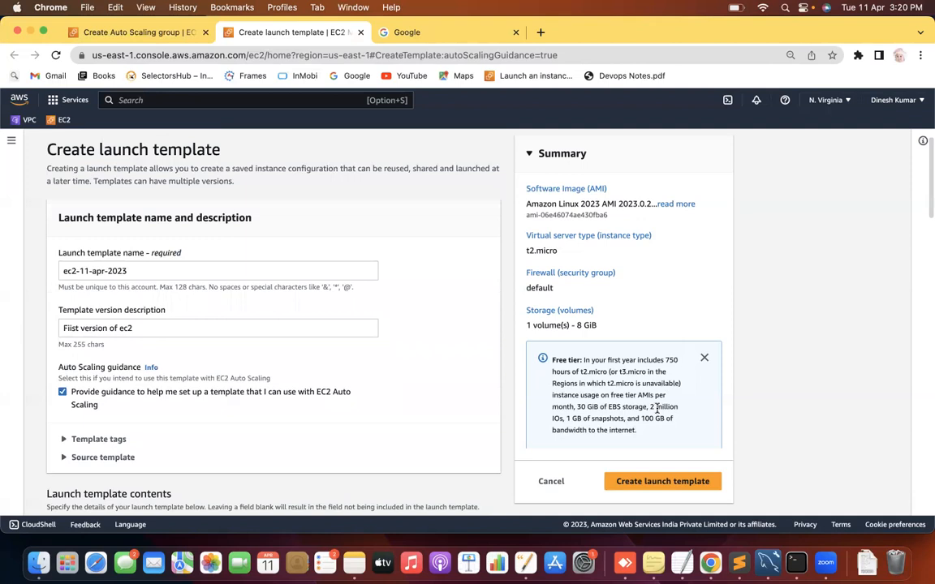
{"action": "left_click", "coordinate": [683, 482]}
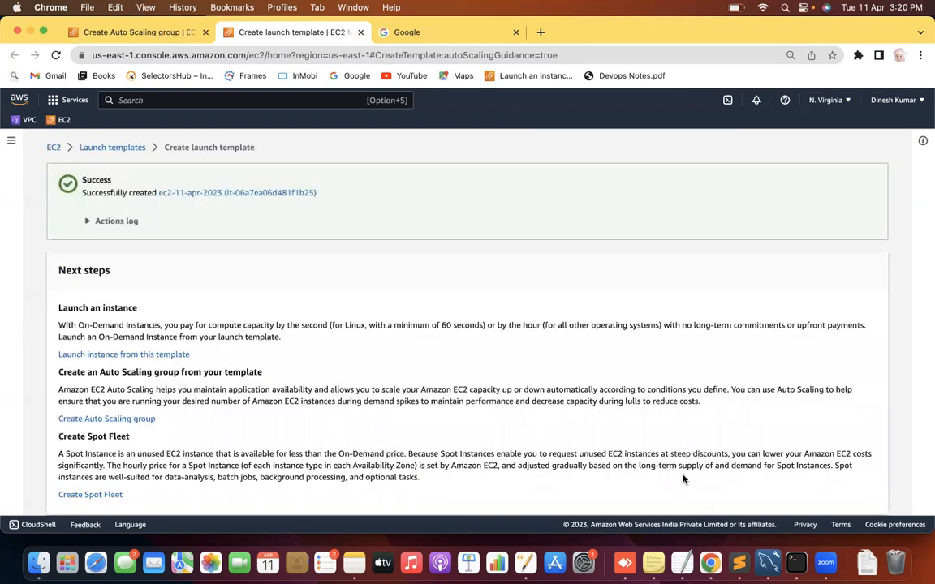
{"action": "scroll", "coordinate": [891, 382], "scroll_direction": "down", "scroll_amount": 1}
{"action": "left_click", "coordinate": [832, 507]}
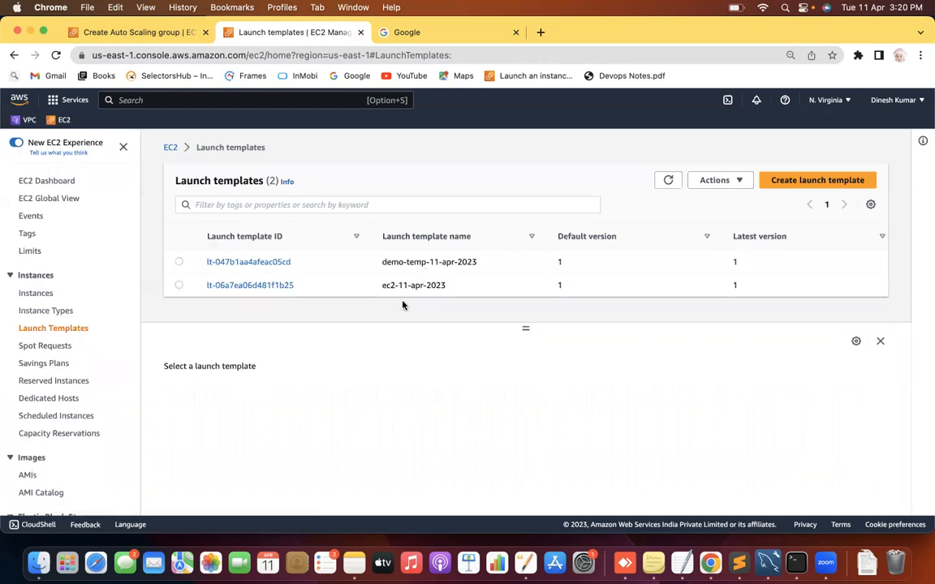
Delete the launch template "demo-temp-11-apr-2023" and confirm the deletion with "Delete"
{"action": "left_click_drag", "start_coordinate": [445, 284], "coordinate": [391, 286]}
{"action": "left_click_drag", "start_coordinate": [477, 260], "coordinate": [329, 241]}
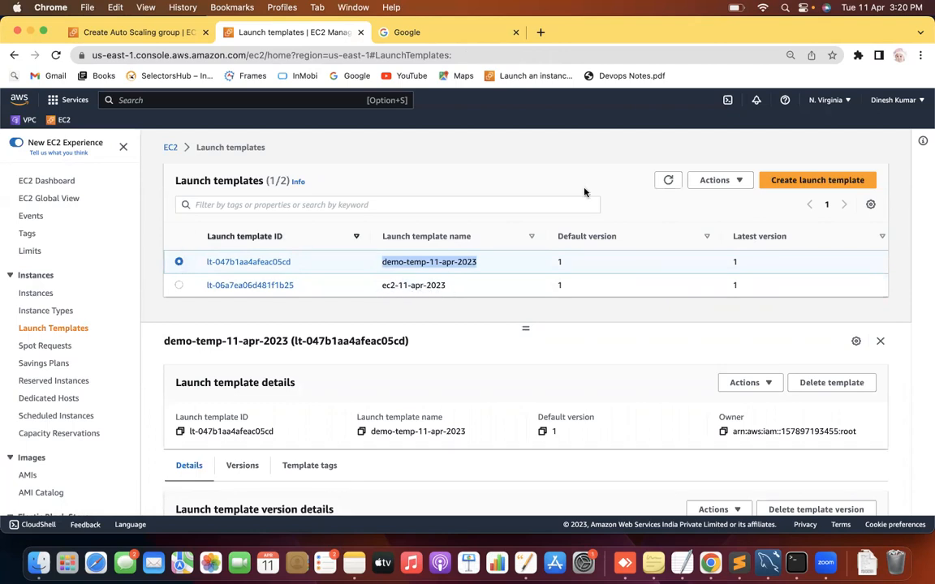
{"action": "left_click", "coordinate": [714, 180]}
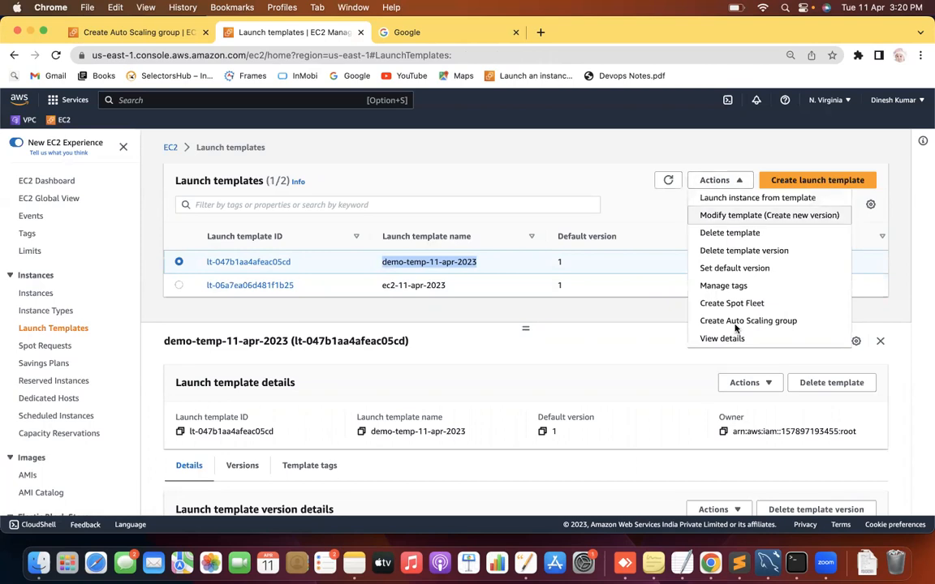
{"action": "left_click", "coordinate": [734, 233]}
{"action": "left_click", "coordinate": [535, 362]}
{"action": "type", "text": "Delete"}
{"action": "left_click", "coordinate": [673, 428]}
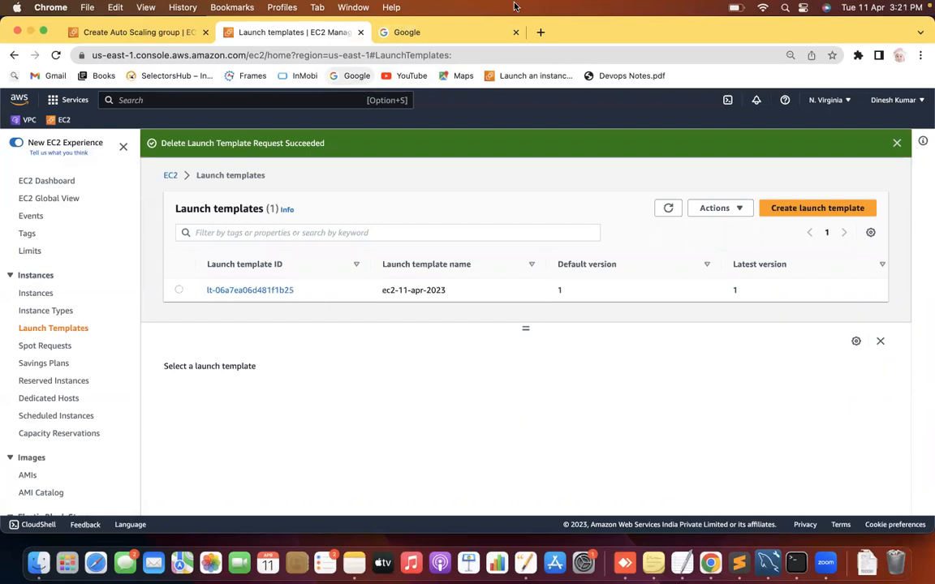
Return to the Auto Scaling group setup, refresh the available launch templates and select "ec2-11-apr-2023"
{"action": "left_click", "coordinate": [115, 32]}
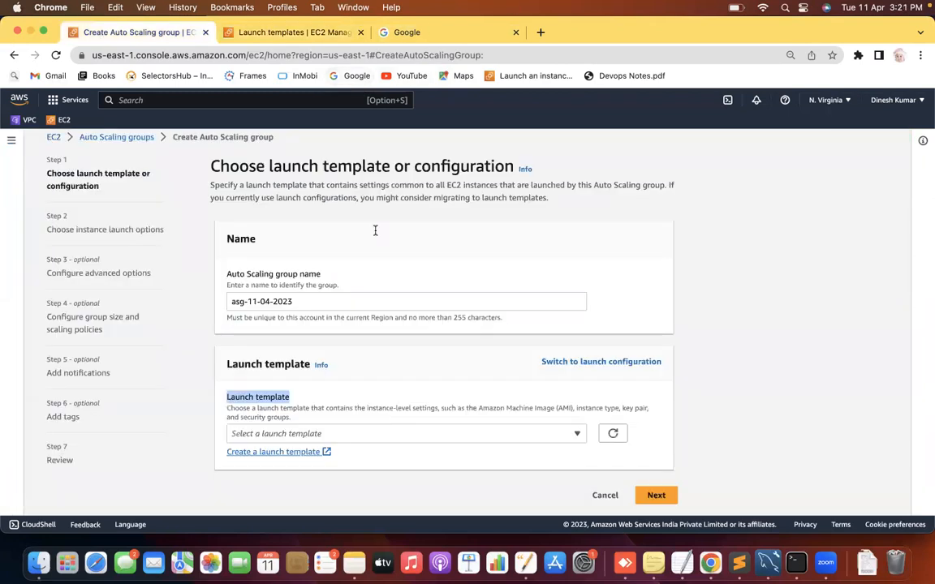
{"action": "left_click", "coordinate": [815, 337]}
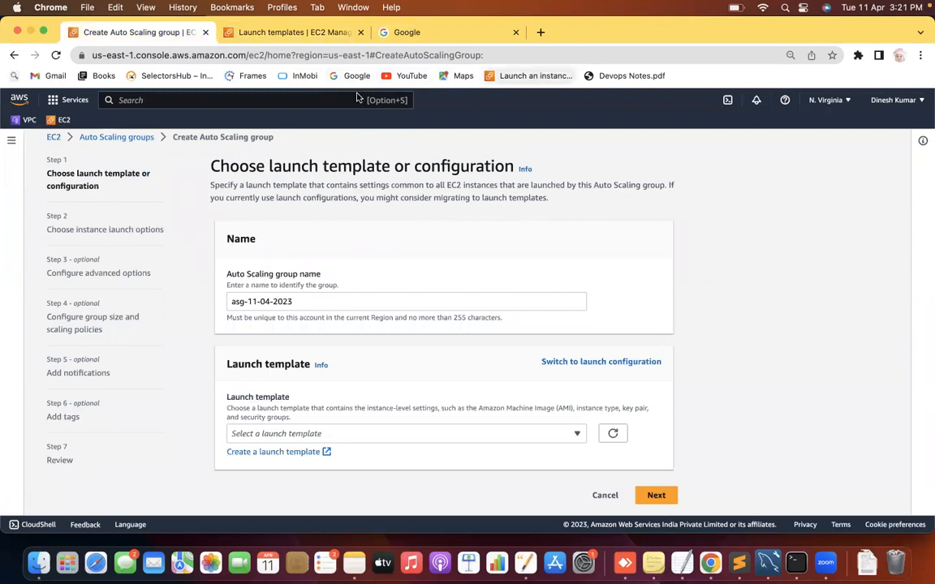
{"action": "left_click", "coordinate": [381, 438]}
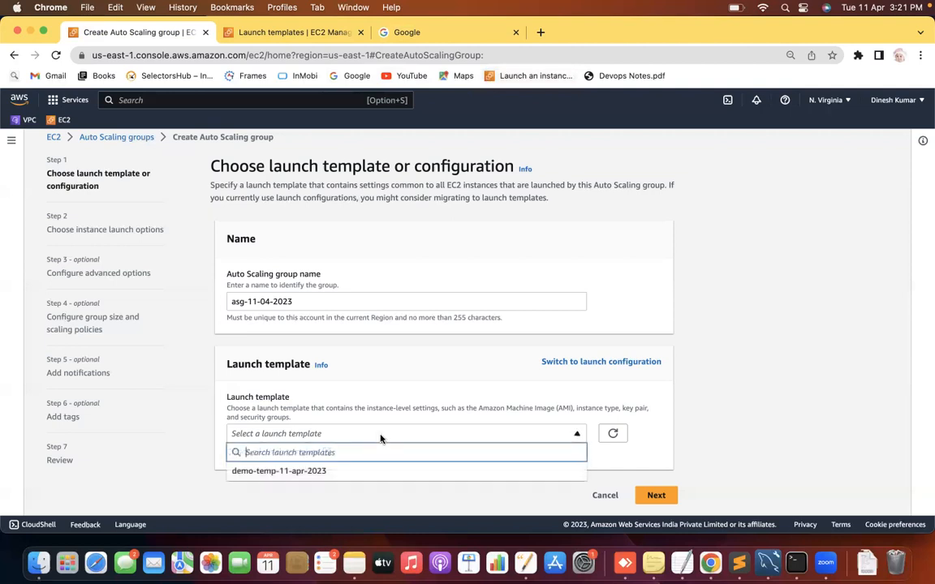
{"action": "left_click", "coordinate": [605, 432]}
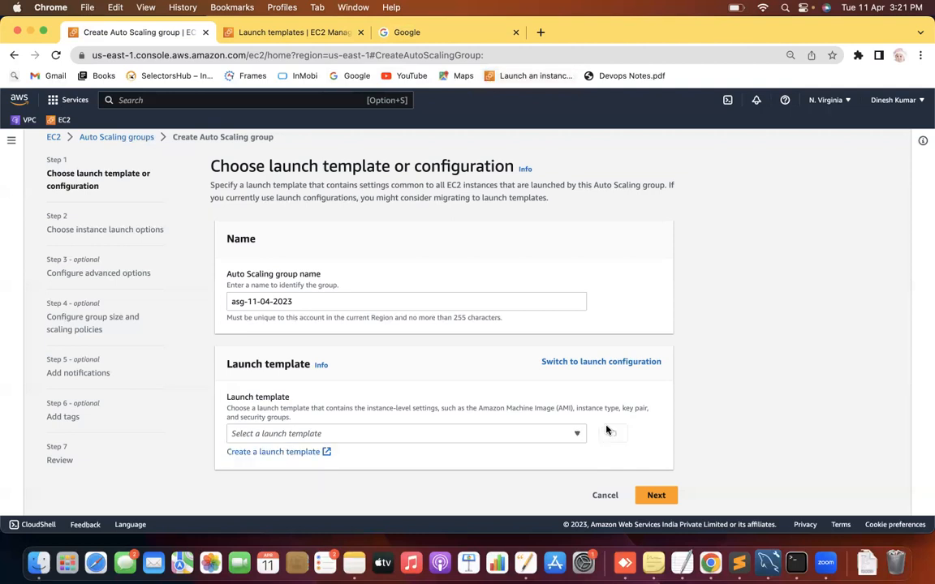
{"action": "left_click", "coordinate": [422, 436]}
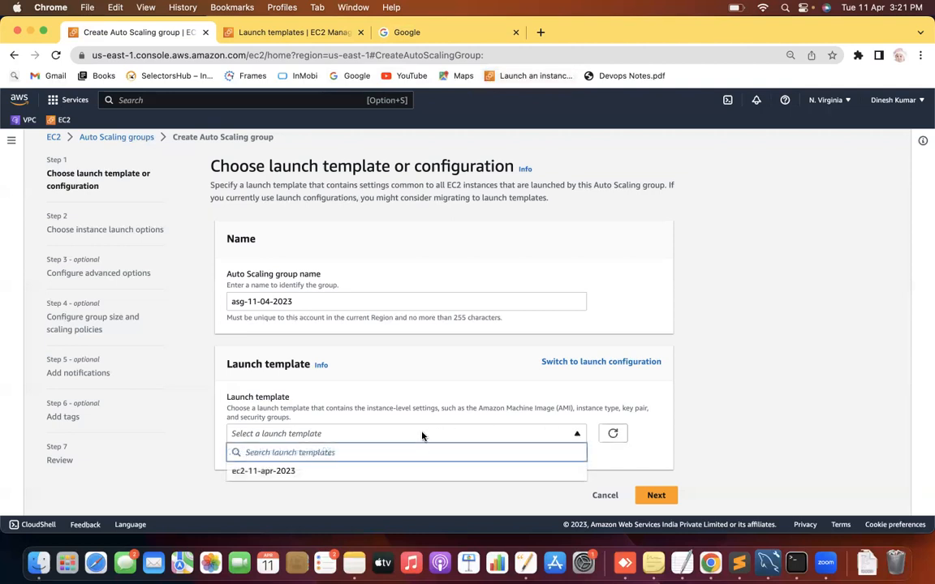
{"action": "left_click", "coordinate": [307, 480]}
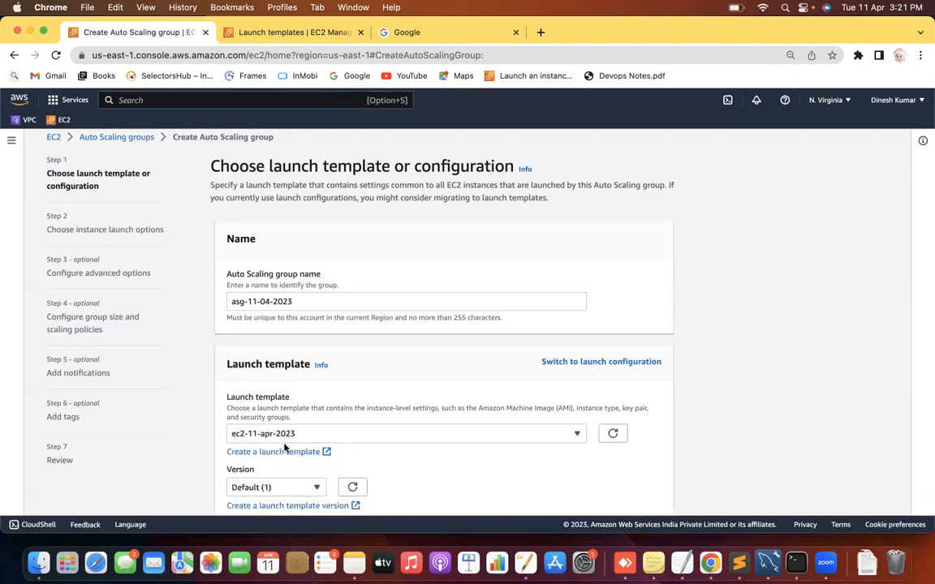
Examine the selected launch template's details, including instance type, description, AMI ID, spot request, security group IDs and creation date
{"action": "scroll", "coordinate": [857, 364], "scroll_direction": "down", "scroll_amount": 5}
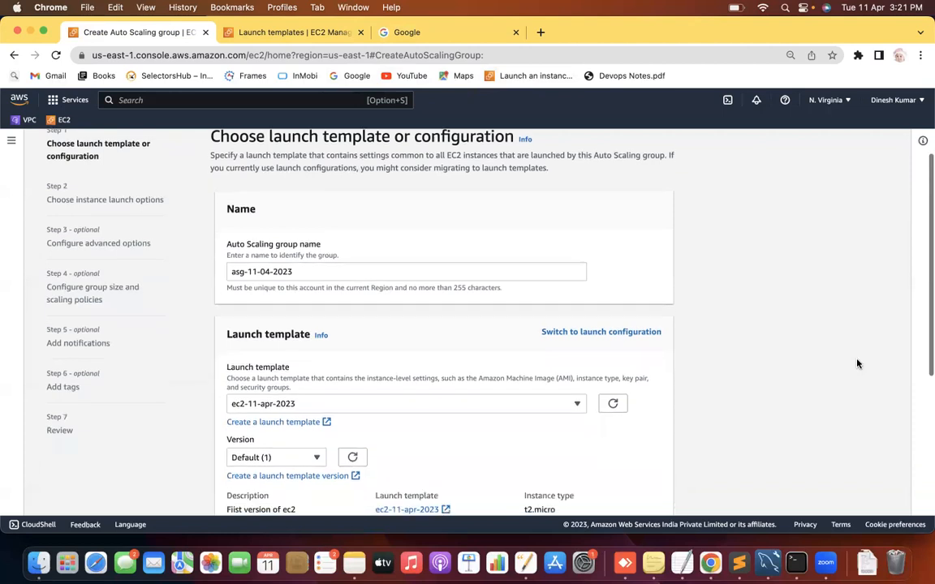
{"action": "scroll", "coordinate": [857, 364], "scroll_direction": "down", "scroll_amount": 1}
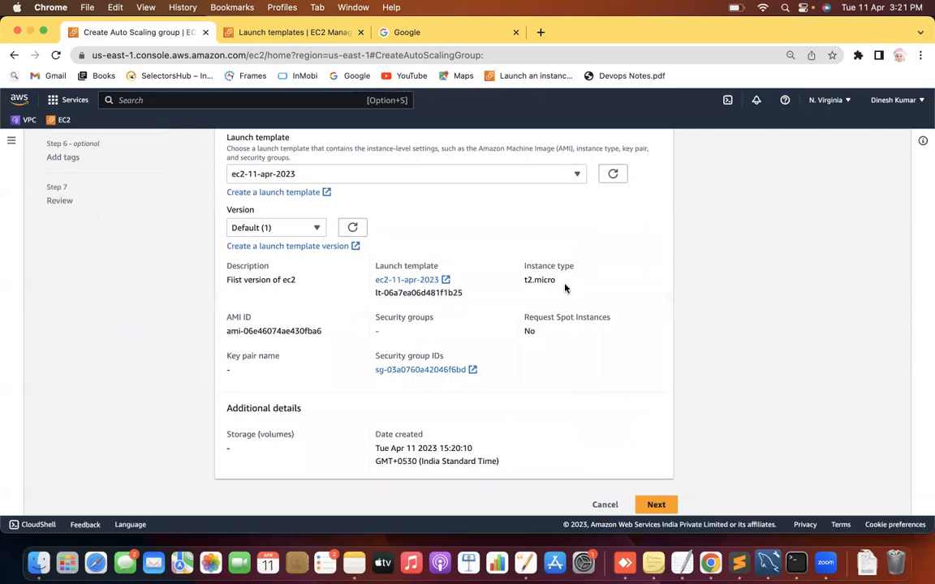
{"action": "left_click_drag", "start_coordinate": [563, 286], "coordinate": [509, 283]}
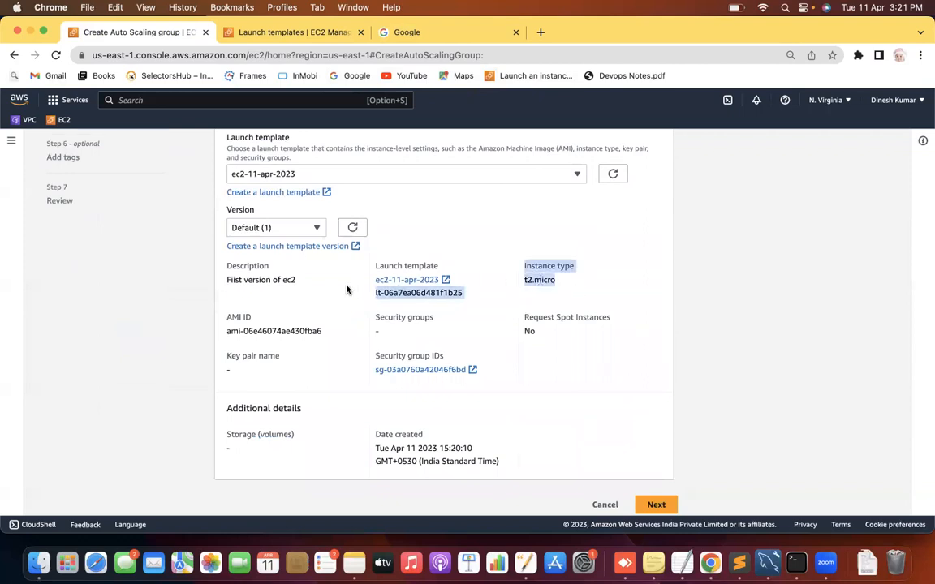
{"action": "left_click_drag", "start_coordinate": [371, 263], "coordinate": [434, 287]}
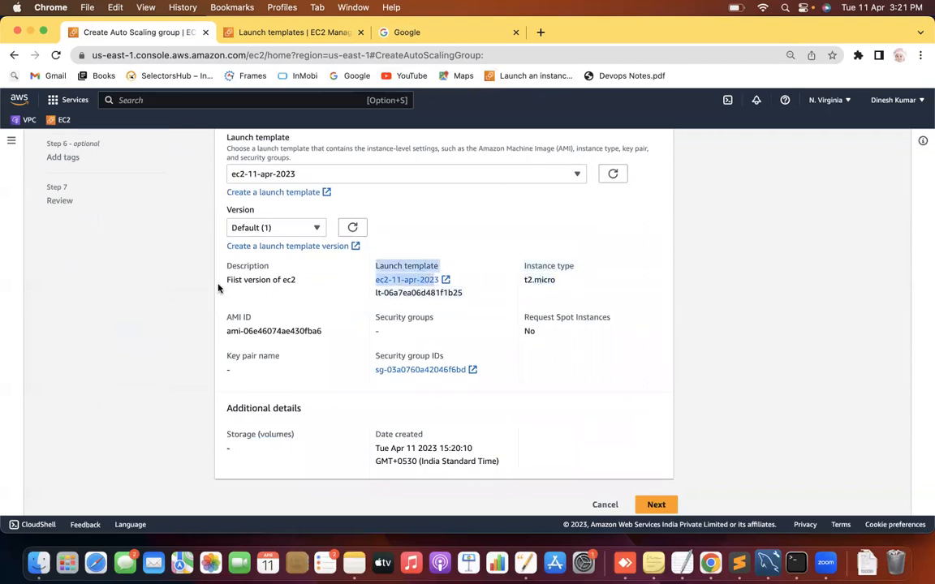
{"action": "left_click_drag", "start_coordinate": [219, 280], "coordinate": [269, 283]}
{"action": "left_click_drag", "start_coordinate": [325, 331], "coordinate": [228, 330]}
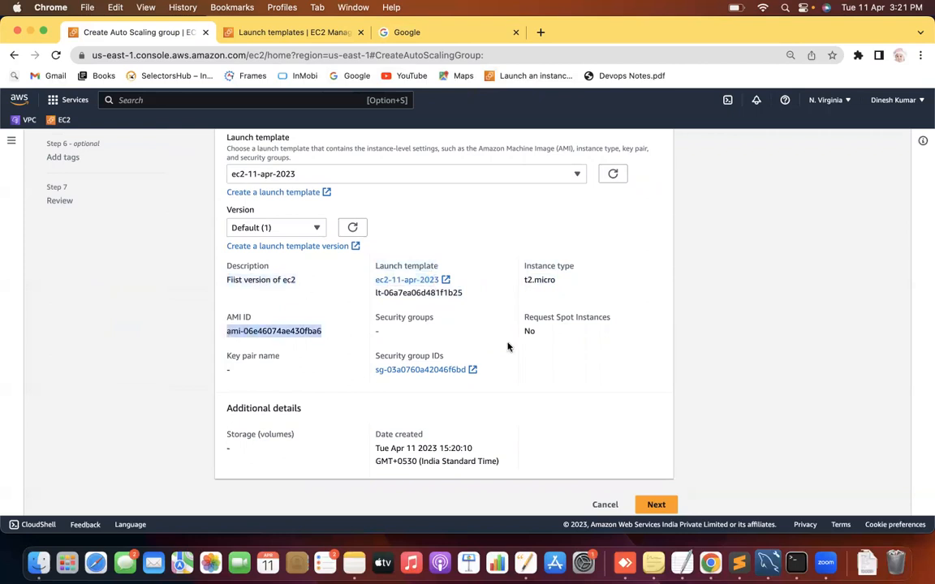
{"action": "left_click_drag", "start_coordinate": [540, 332], "coordinate": [523, 335]}
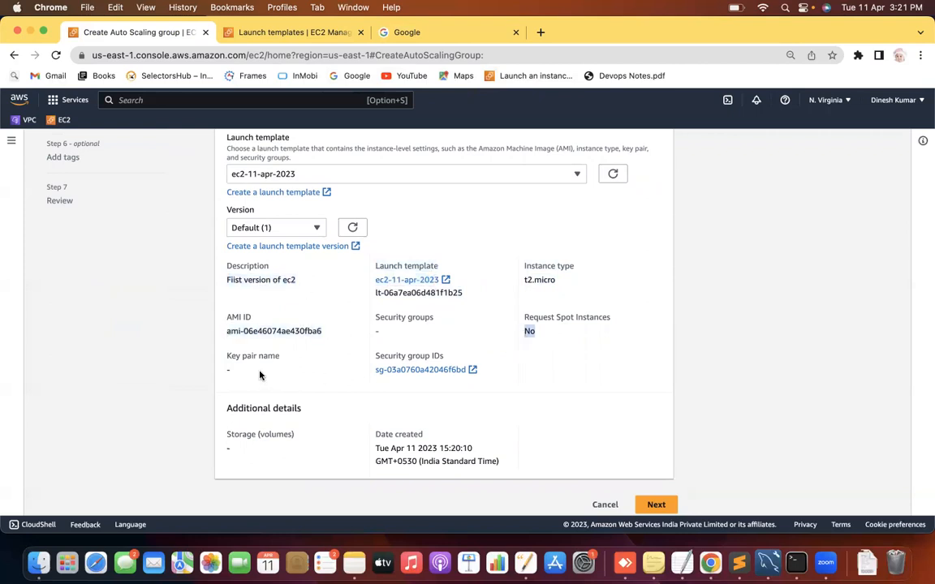
{"action": "left_click_drag", "start_coordinate": [483, 372], "coordinate": [369, 379]}
{"action": "left_click", "coordinate": [377, 381]}
{"action": "left_click_drag", "start_coordinate": [375, 449], "coordinate": [476, 461]}
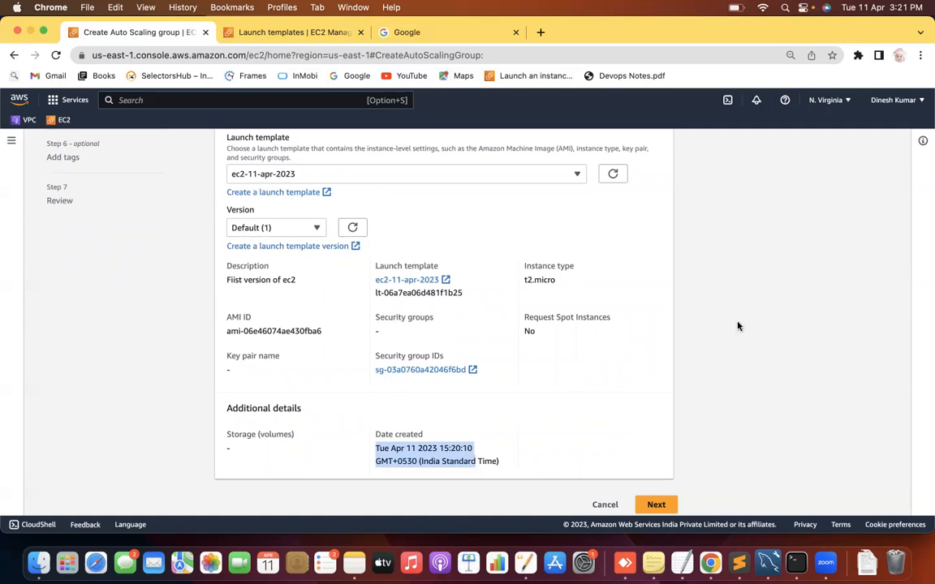
Accept the selected launch template and continue to the instance launch options of the Auto Scaling group
{"action": "left_click", "coordinate": [820, 335]}
{"action": "scroll", "coordinate": [820, 336], "scroll_direction": "down", "scroll_amount": 1}
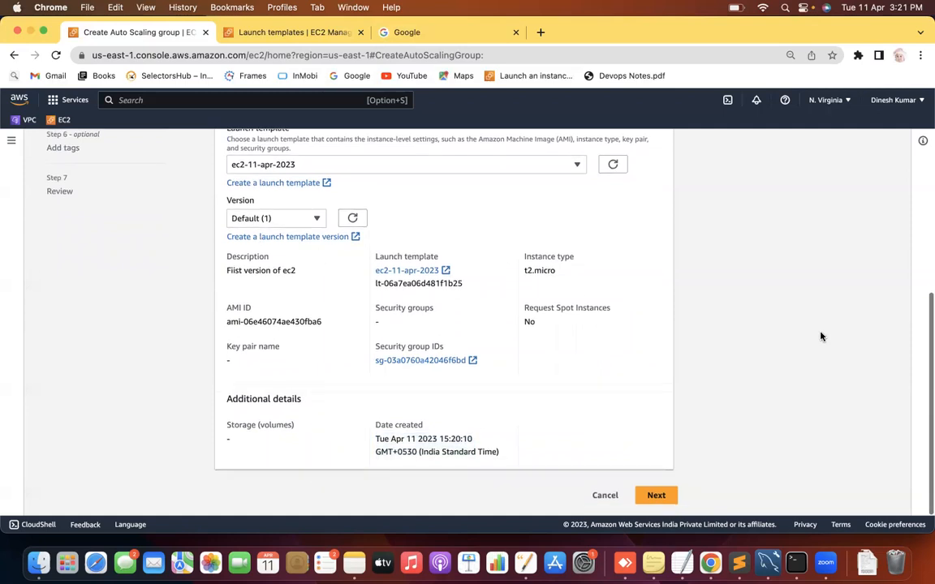
{"action": "left_click", "coordinate": [672, 496]}
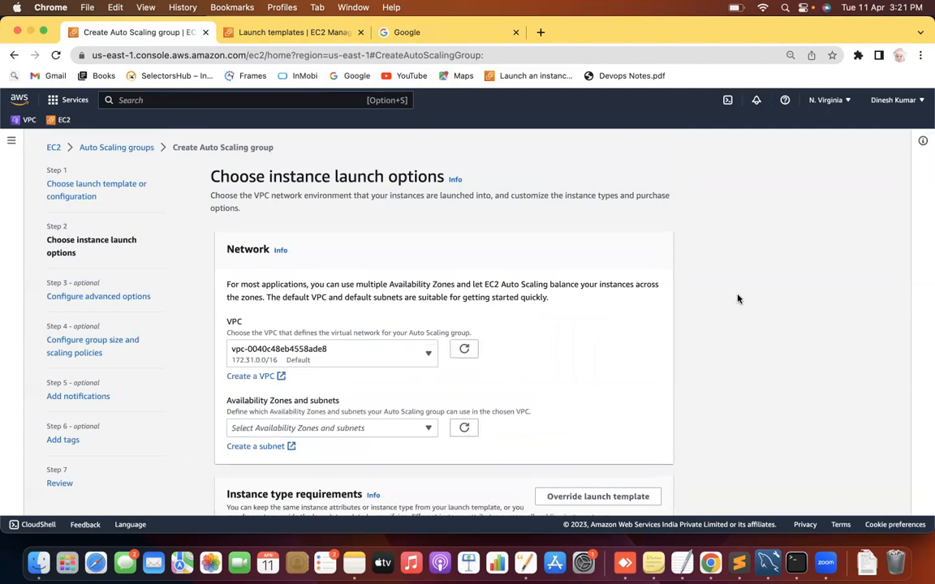
Choose the us-east-1a subnet (172.31.32.0/20) as the group's availability zone in the default VPC
{"action": "scroll", "coordinate": [737, 298], "scroll_direction": "down", "scroll_amount": 3}
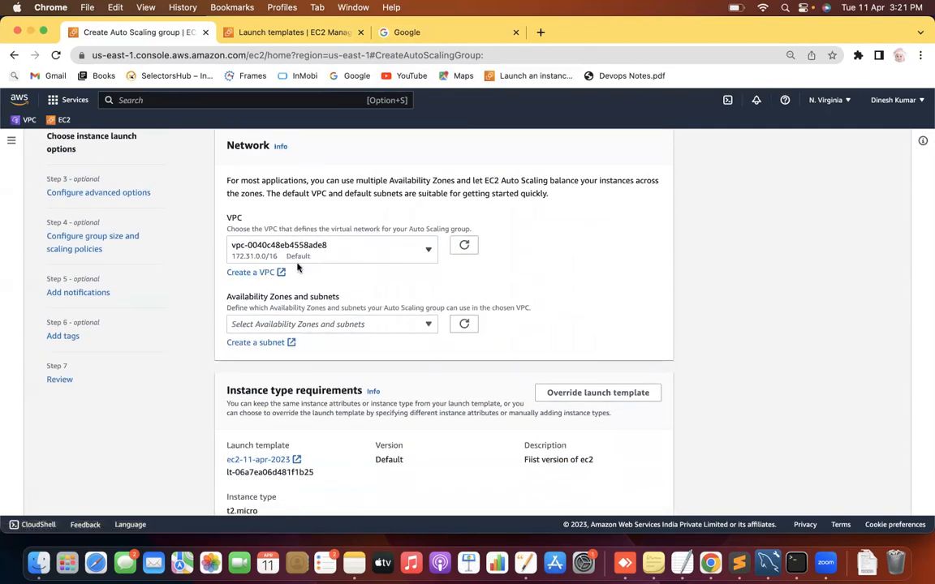
{"action": "left_click", "coordinate": [364, 328]}
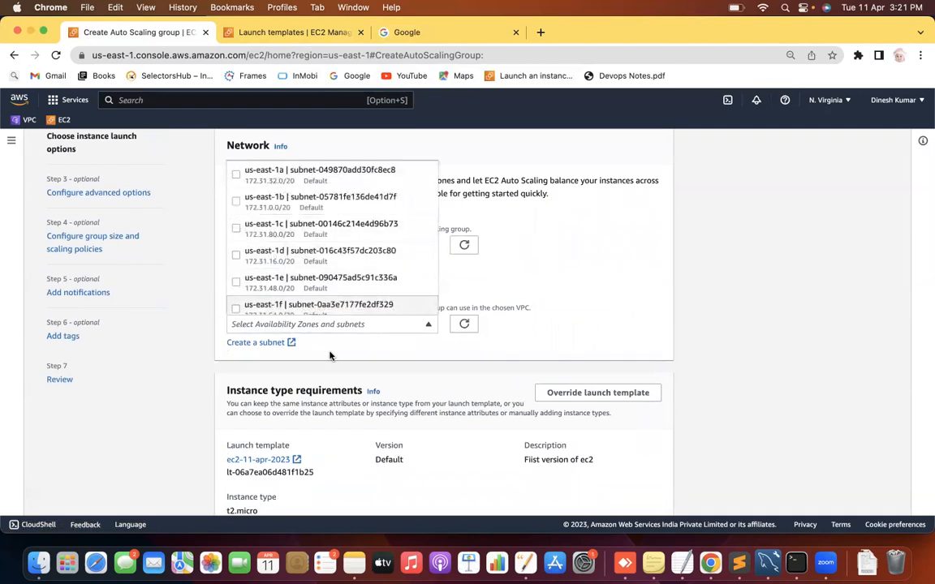
{"action": "left_click", "coordinate": [236, 184]}
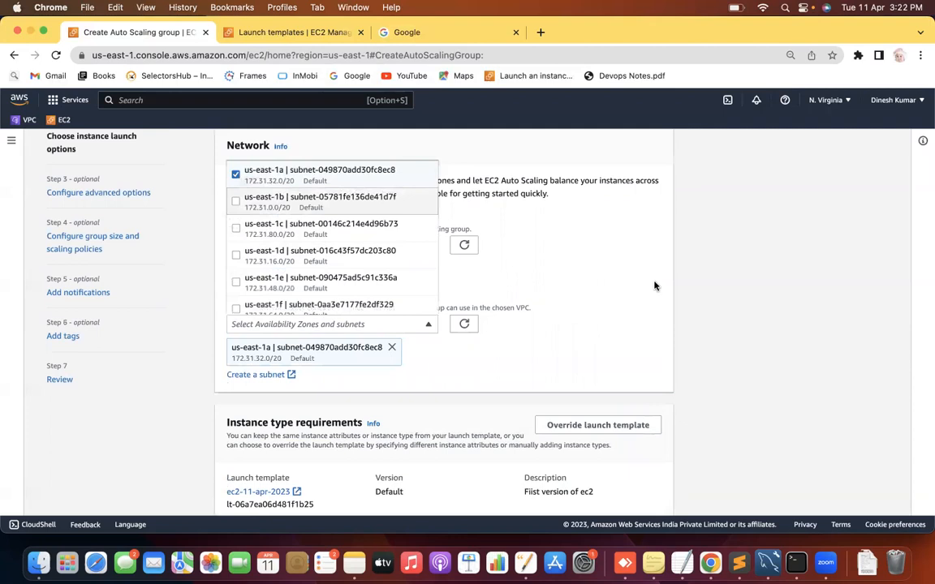
{"action": "left_click", "coordinate": [654, 286]}
{"action": "scroll", "coordinate": [655, 285], "scroll_direction": "down", "scroll_amount": 3}
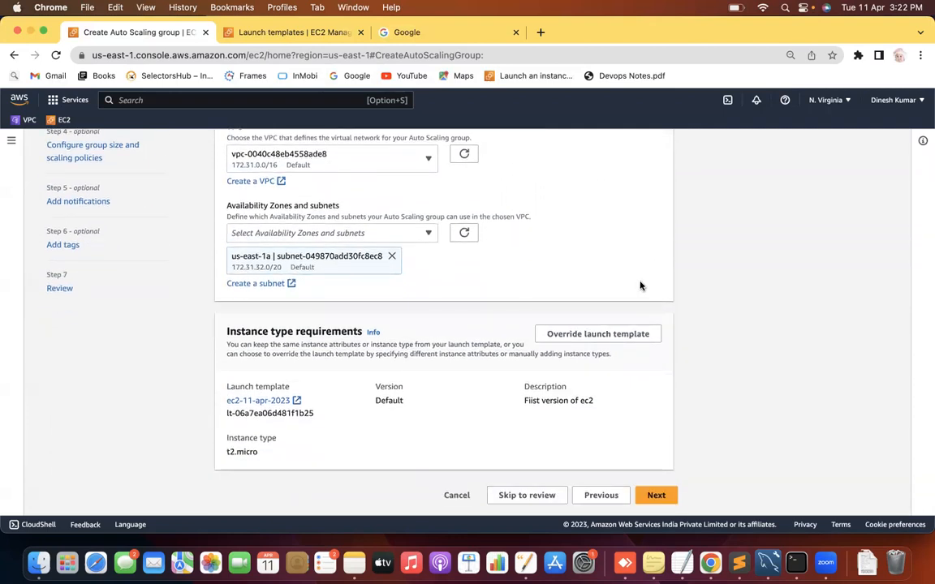
Check the instance type requirements, continue to the advanced options and view the load balancing choices
{"action": "left_click_drag", "start_coordinate": [245, 333], "coordinate": [347, 330]}
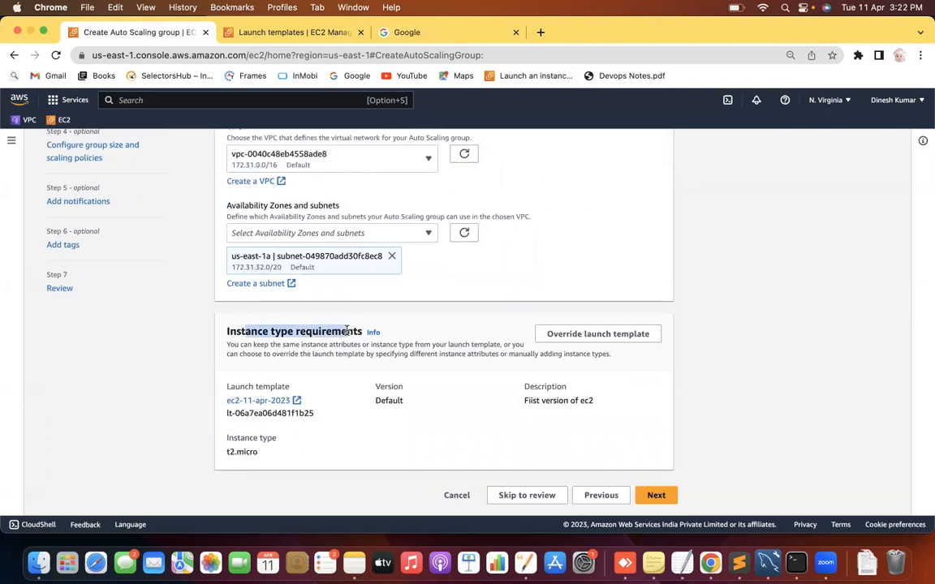
{"action": "left_click", "coordinate": [262, 455]}
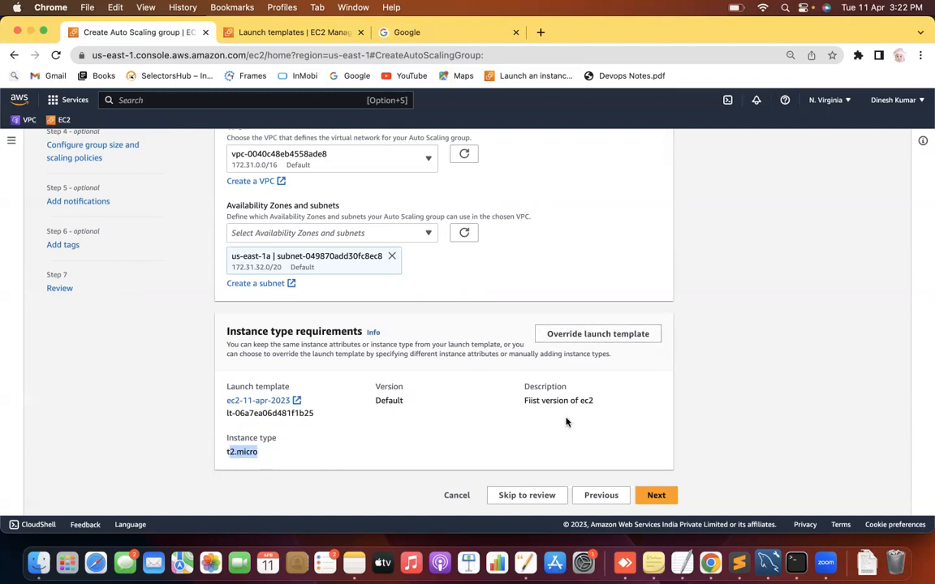
{"action": "left_click", "coordinate": [664, 496]}
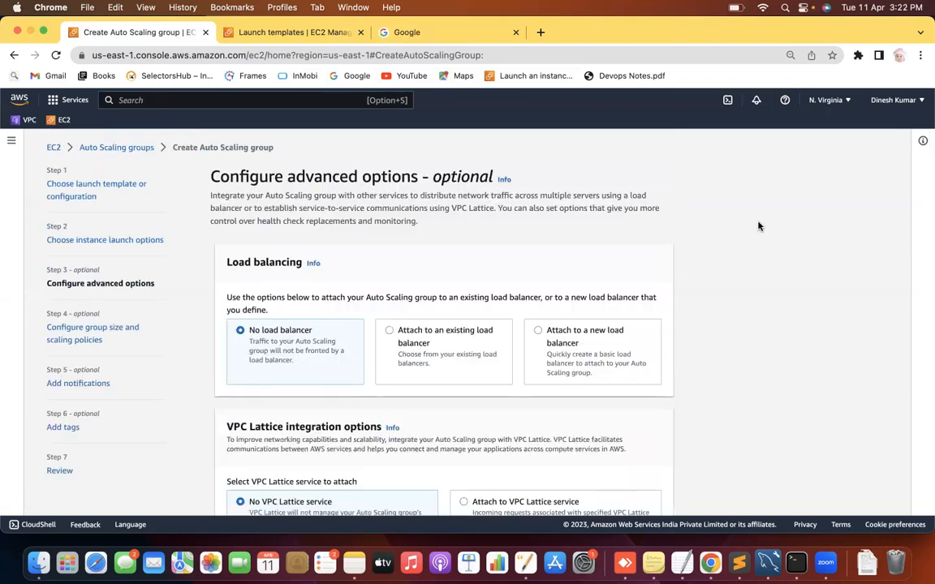
{"action": "scroll", "coordinate": [759, 226], "scroll_direction": "down", "scroll_amount": 3}
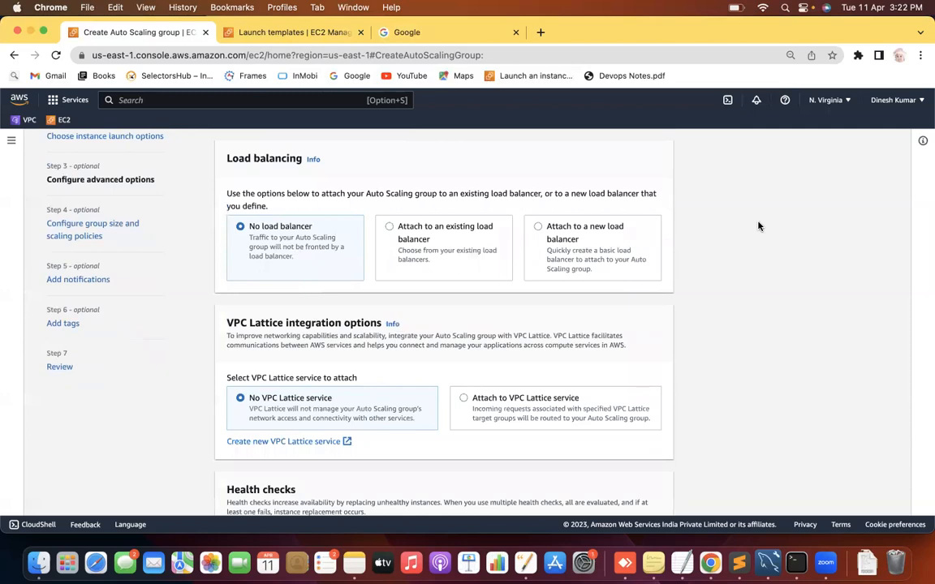
Switch to the "Auto scaling:" notes in Sublime Text and add the line "Application ->" below the launch template definition
{"action": "key", "text": "super+Tab"}
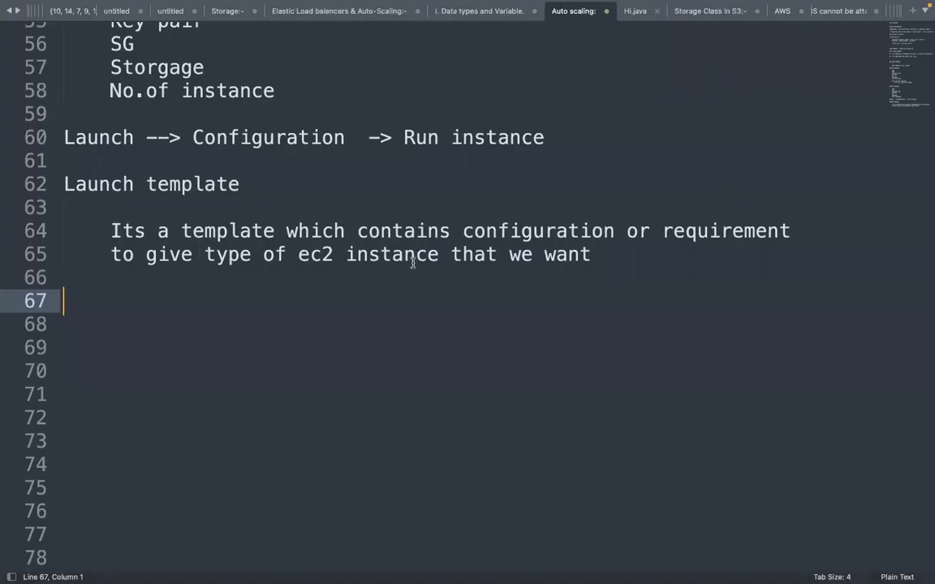
{"action": "key", "text": "Return"}
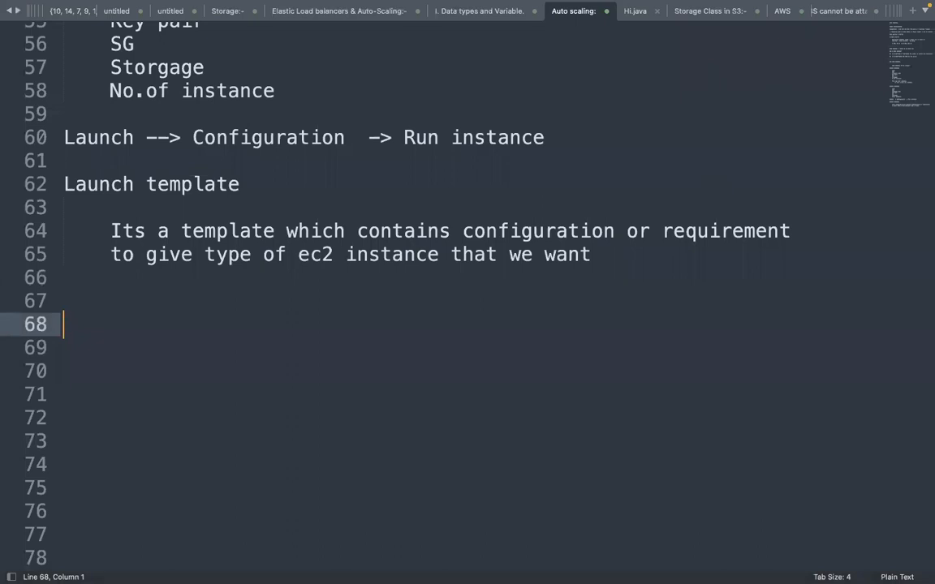
{"action": "type", "text": "Appl"}
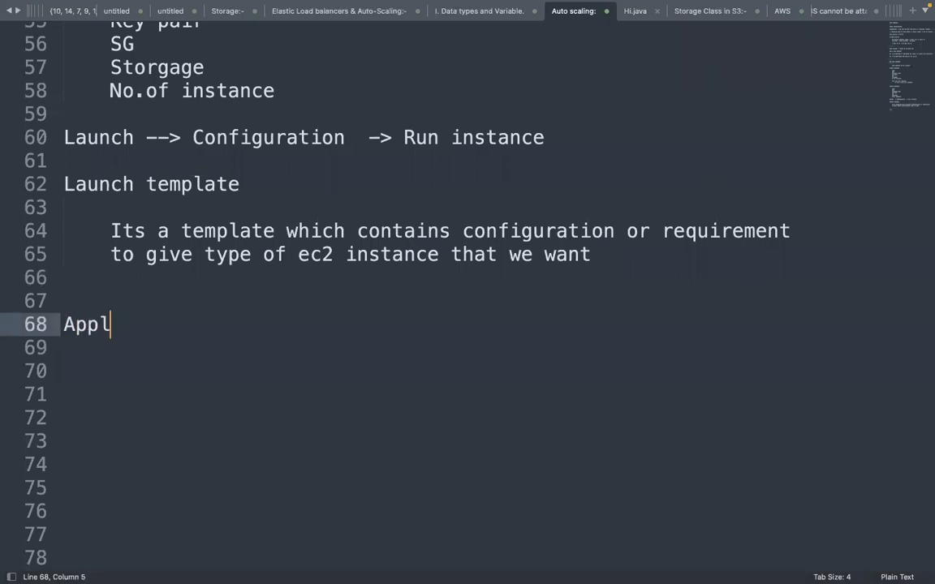
{"action": "type", "text": "ication"}
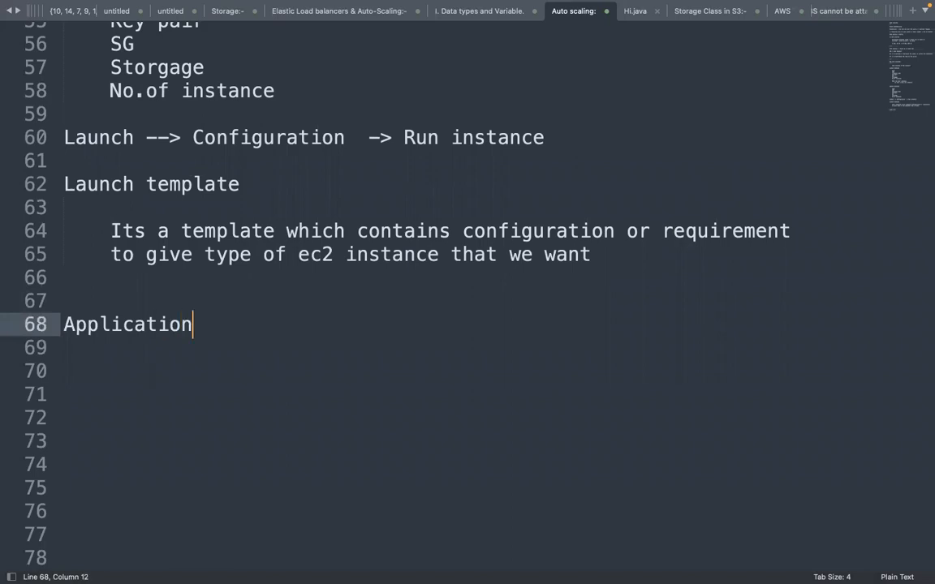
{"action": "type", "text": " ->"}
{"action": "key", "text": "Return"}
{"action": "key", "text": "Return"}
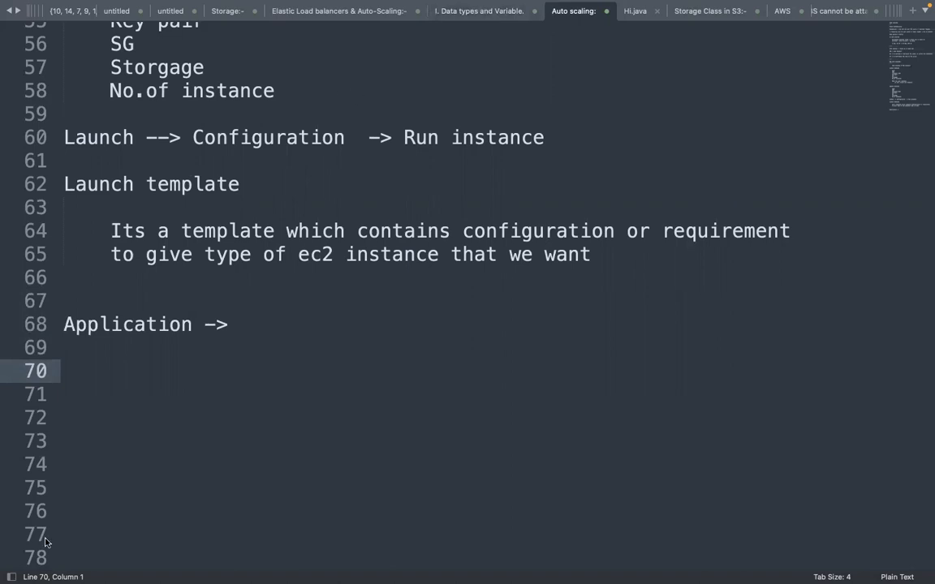
{"action": "left_click", "coordinate": [253, 313]}
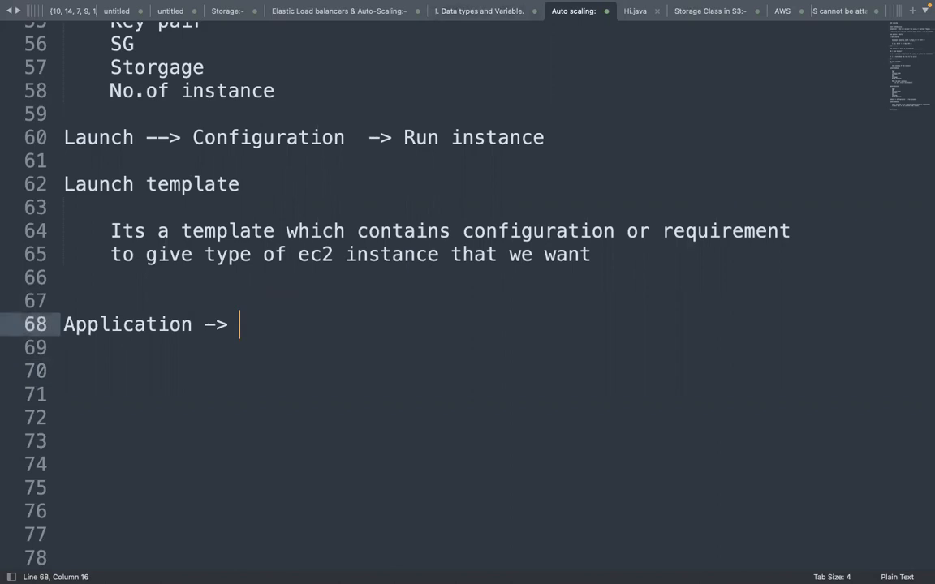
{"action": "key", "text": "Down"}
{"action": "key", "text": "Down"}
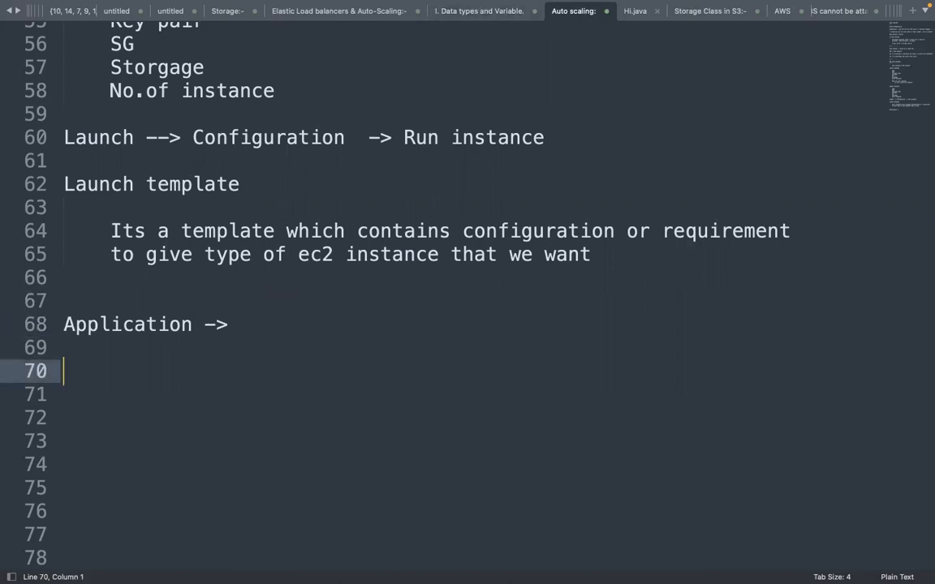
List the servers "S1", "S2" and "S3" on separate lines below the "Application ->" line
{"action": "type", "text": "S1"}
{"action": "key", "text": "Return"}
{"action": "type", "text": "S2"}
{"action": "key", "text": "Return"}
{"action": "type", "text": "S3"}
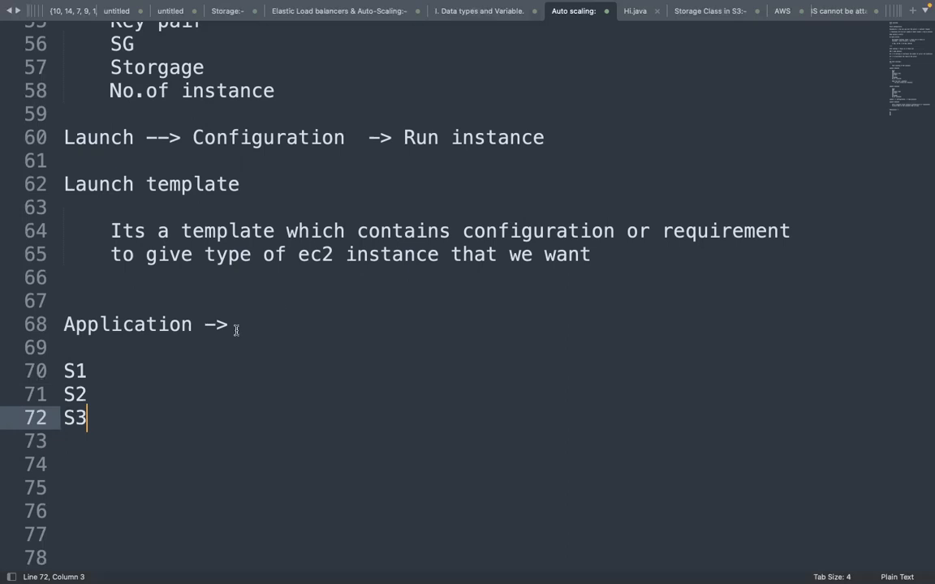
Mark server S1 in the notes with "- Unhealthy"
{"action": "left_click", "coordinate": [90, 370]}
{"action": "left_click_drag", "start_coordinate": [90, 370], "coordinate": [68, 373]}
{"action": "left_click", "coordinate": [99, 390]}
{"action": "left_click", "coordinate": [81, 371]}
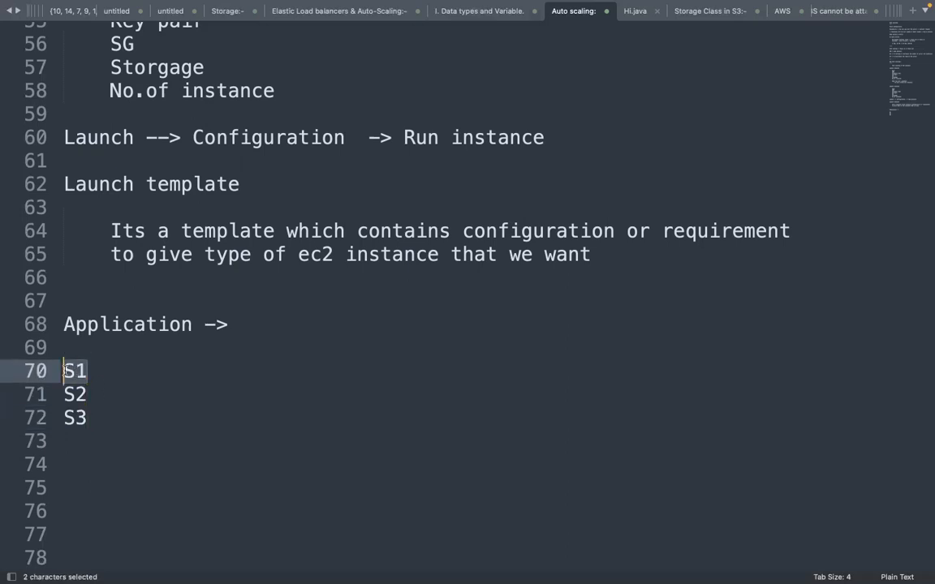
{"action": "left_click", "coordinate": [103, 371]}
{"action": "type", "text": "- Un"}
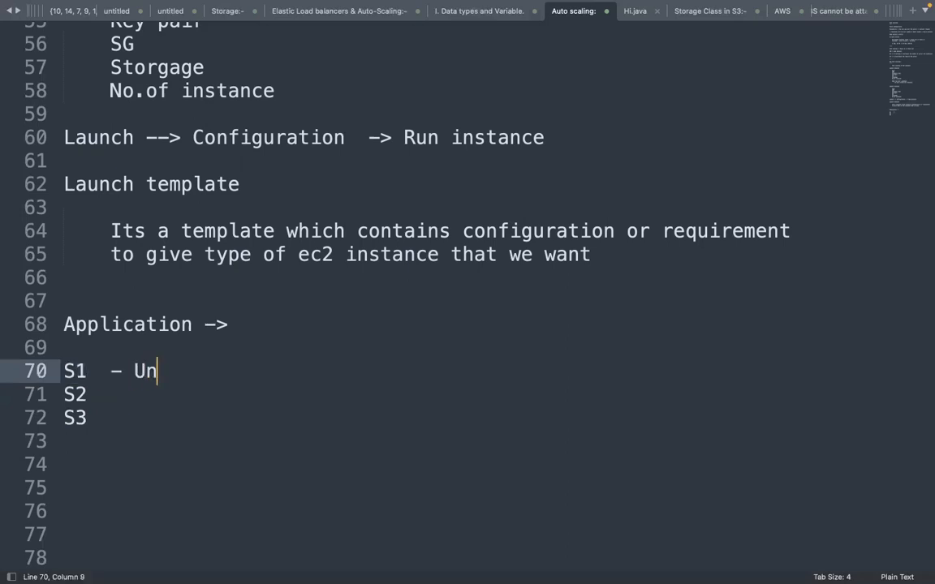
{"action": "type", "text": "healthy"}
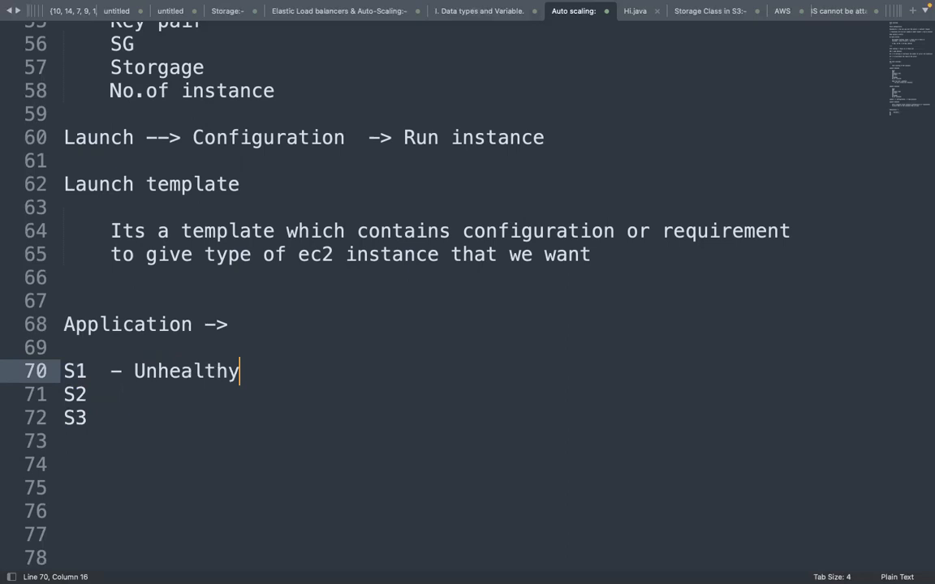
Insert the line "Load balancer" between the "Application ->" line and the server list, separated by blank lines
{"action": "key", "text": "Up"}
{"action": "key", "text": "Up"}
{"action": "key", "text": "Return"}
{"action": "key", "text": "Return"}
{"action": "type", "text": "Load bala"}
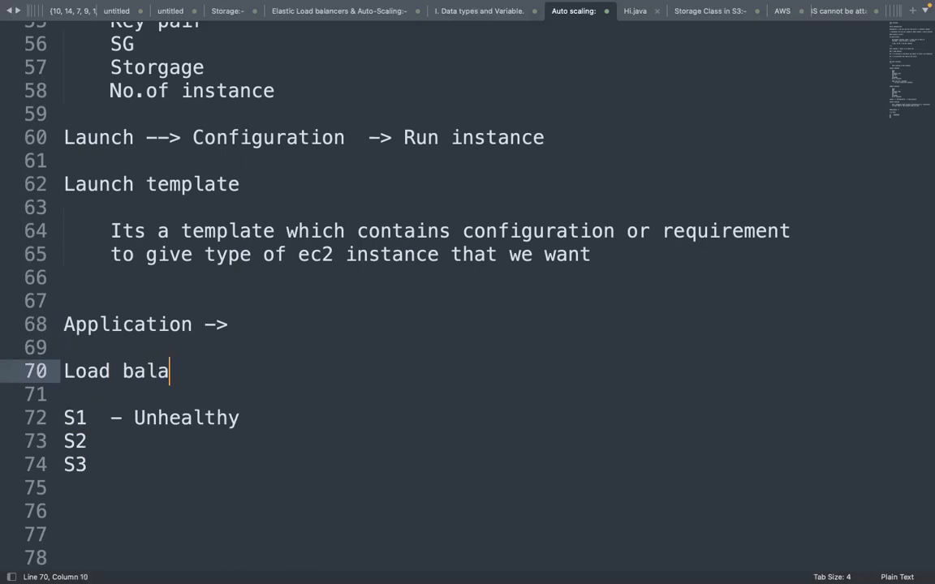
{"action": "type", "text": "ncer"}
{"action": "left_click_drag", "start_coordinate": [84, 417], "coordinate": [67, 417]}
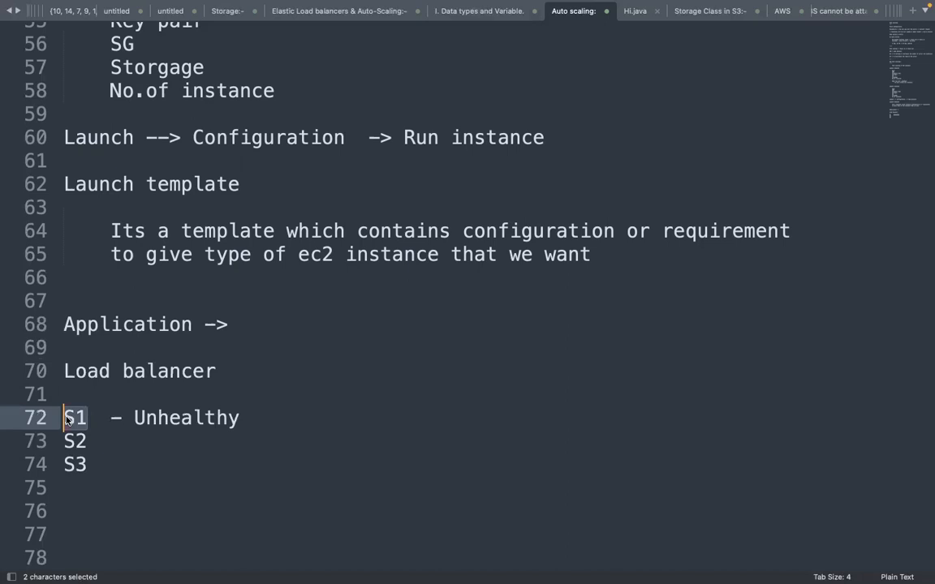
{"action": "left_click_drag", "start_coordinate": [86, 465], "coordinate": [68, 440]}
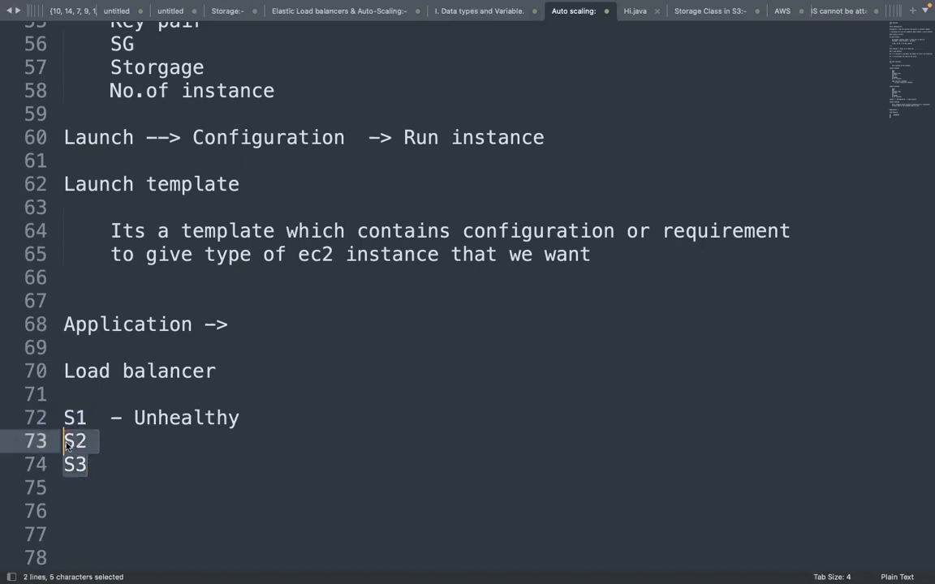
{"action": "left_click", "coordinate": [112, 486]}
{"action": "left_click_drag", "start_coordinate": [87, 464], "coordinate": [65, 443]}
{"action": "left_click_drag", "start_coordinate": [64, 417], "coordinate": [88, 462]}
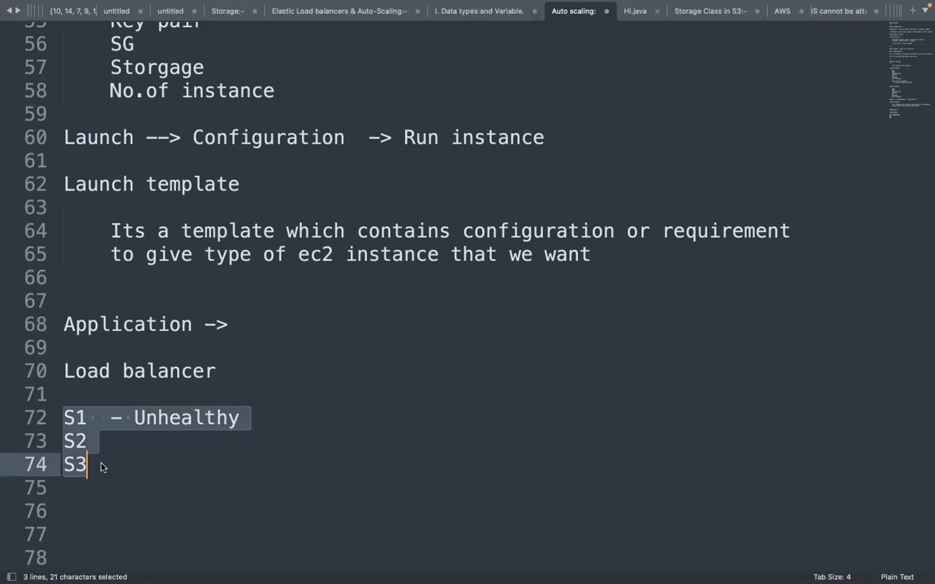
Add the line "Autoscaling group -> Scale out / Scale in" below the server list
{"action": "left_click", "coordinate": [98, 463]}
{"action": "key", "text": "Down"}
{"action": "key", "text": "Down"}
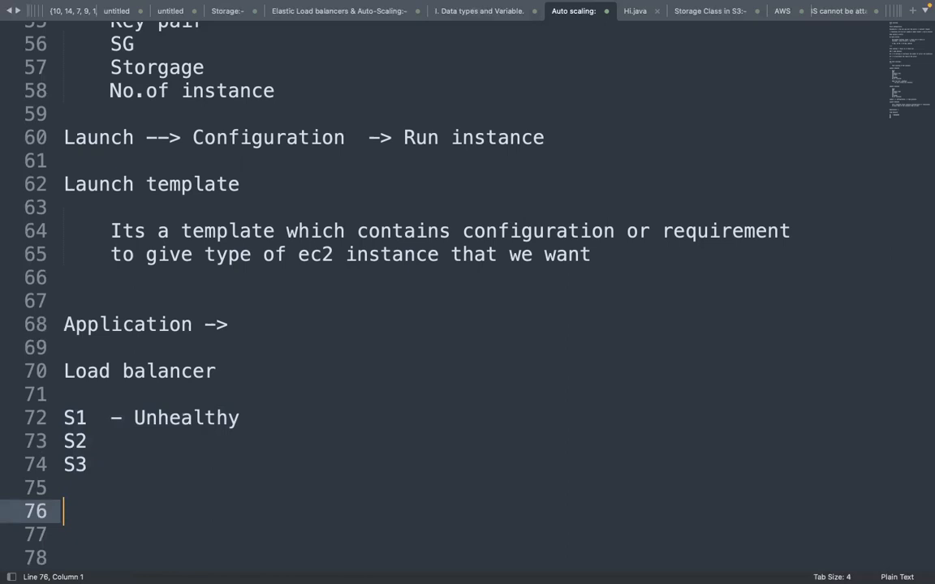
{"action": "type", "text": "Autoscaling group -> Scale out"}
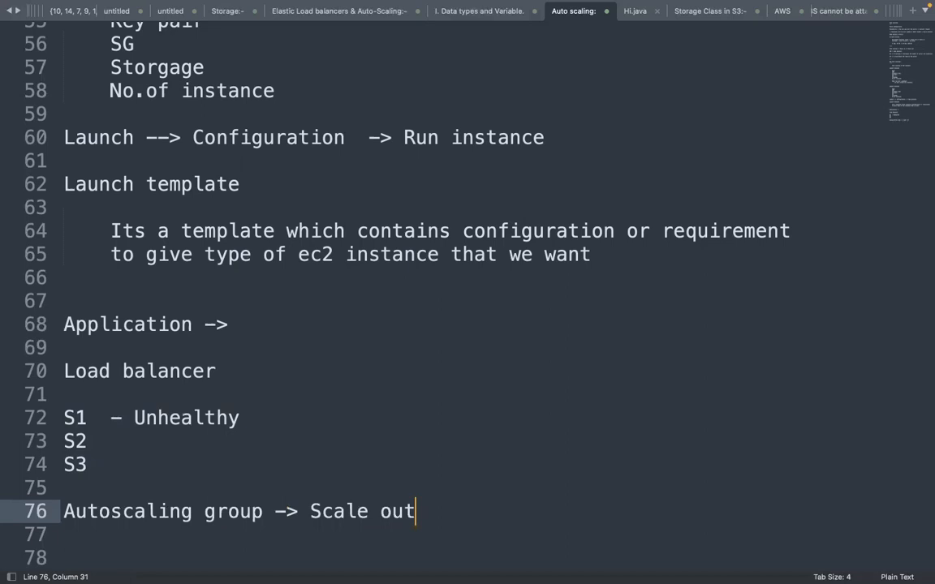
{"action": "type", "text": " /"}
{"action": "left_click_drag", "start_coordinate": [87, 467], "coordinate": [67, 430]}
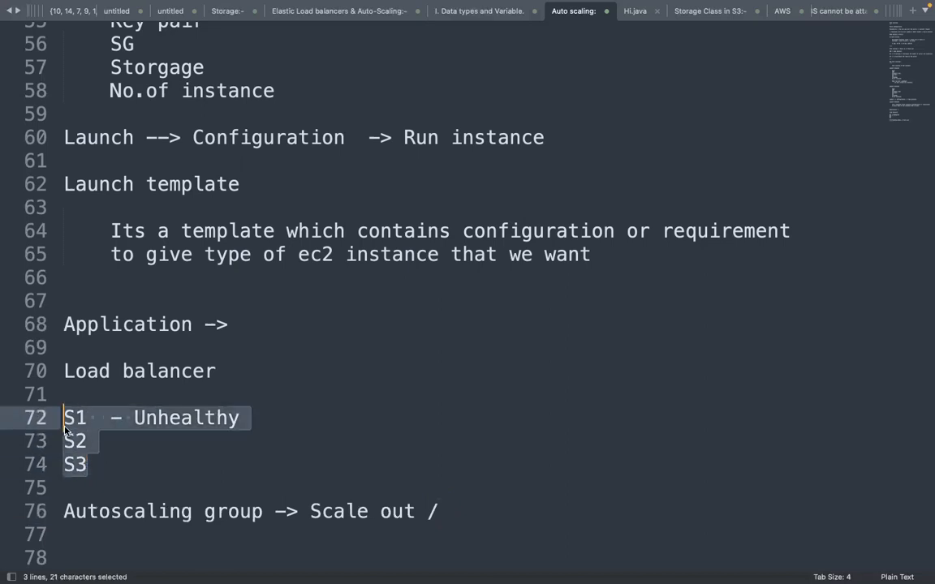
{"action": "left_click", "coordinate": [106, 442]}
{"action": "left_click_drag", "start_coordinate": [64, 465], "coordinate": [69, 467]}
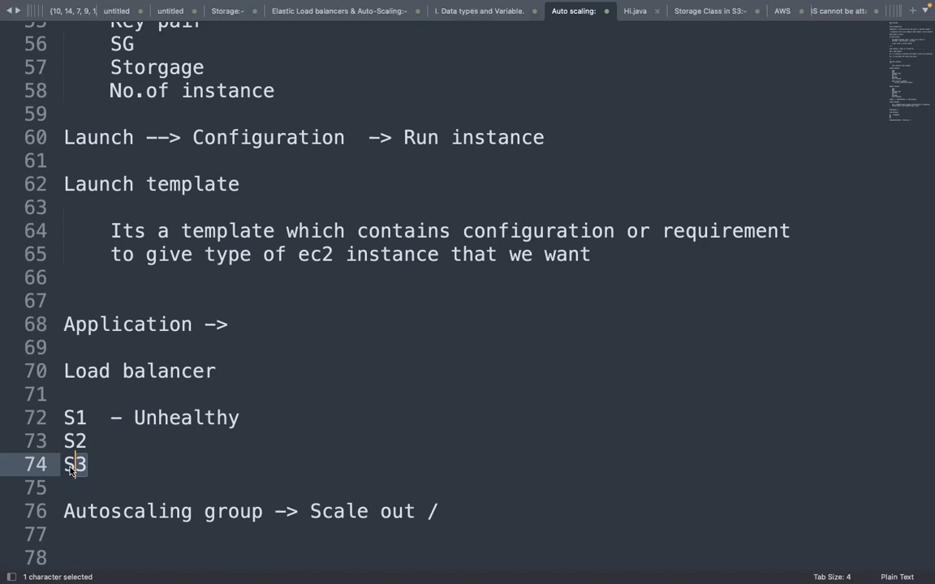
{"action": "left_click", "coordinate": [464, 503]}
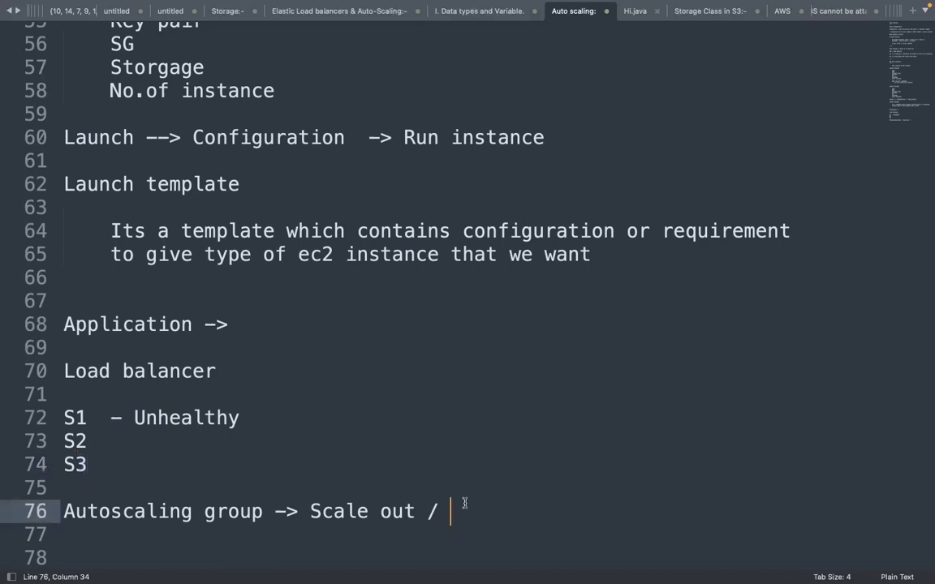
{"action": "type", "text": "Scale in"}
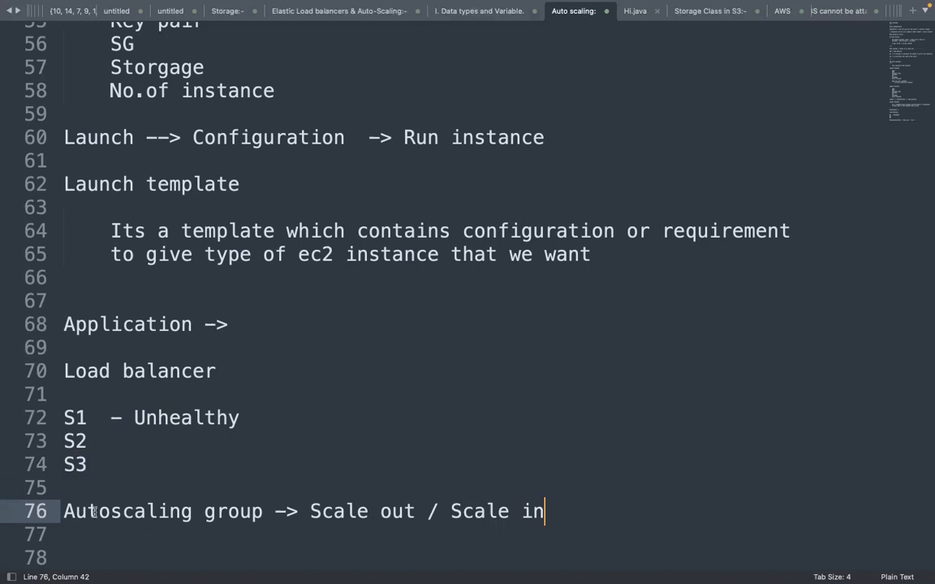
Add the line "LB -> Distributing the load" below the "Autoscaling group" line, separated by two blank lines
{"action": "left_click_drag", "start_coordinate": [86, 511], "coordinate": [229, 514]}
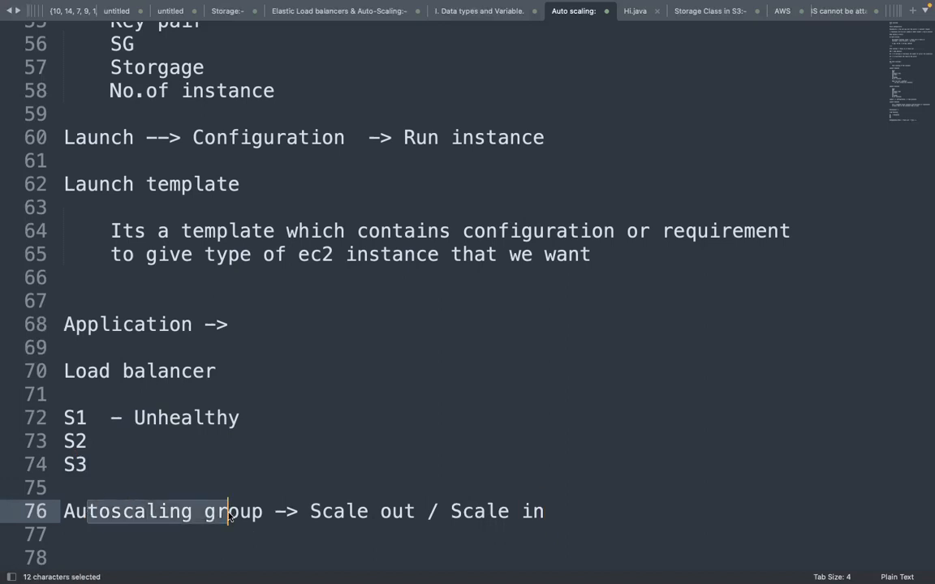
{"action": "left_click", "coordinate": [559, 505]}
{"action": "key", "text": "Return"}
{"action": "key", "text": "Return"}
{"action": "key", "text": "Return"}
{"action": "key", "text": "Return"}
{"action": "key", "text": "Return"}
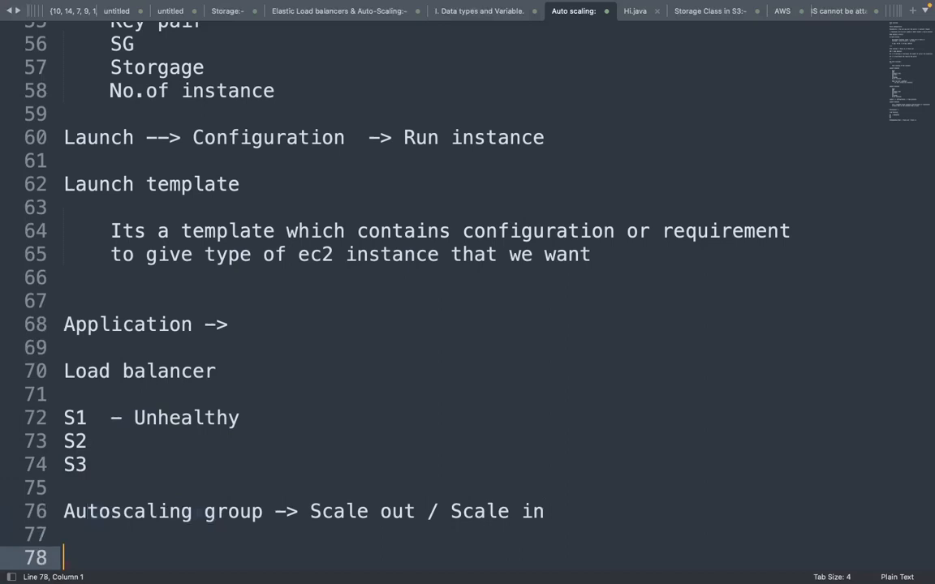
{"action": "key", "text": "Up"}
{"action": "key", "text": "Up"}
{"action": "type", "text": "LB"}
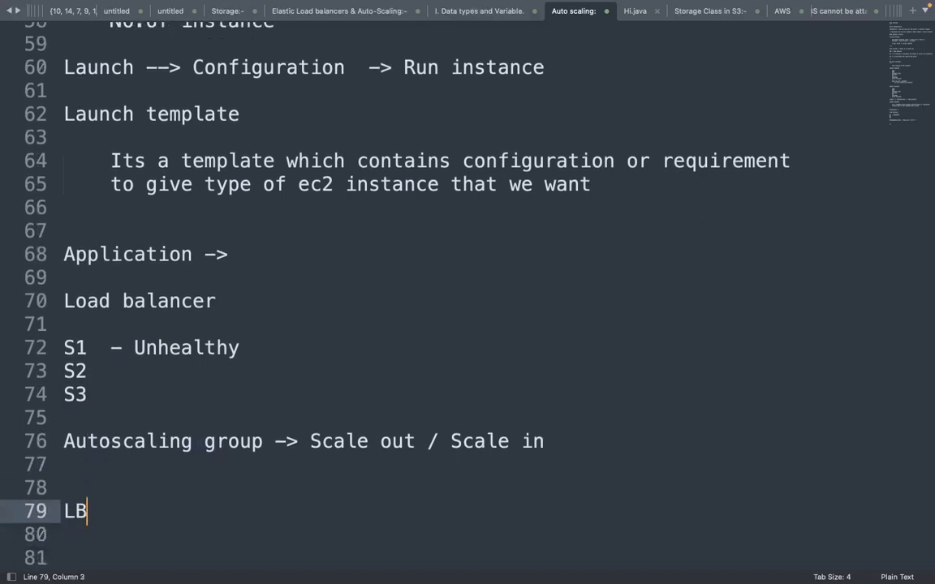
{"action": "type", "text": " -> Distrib"}
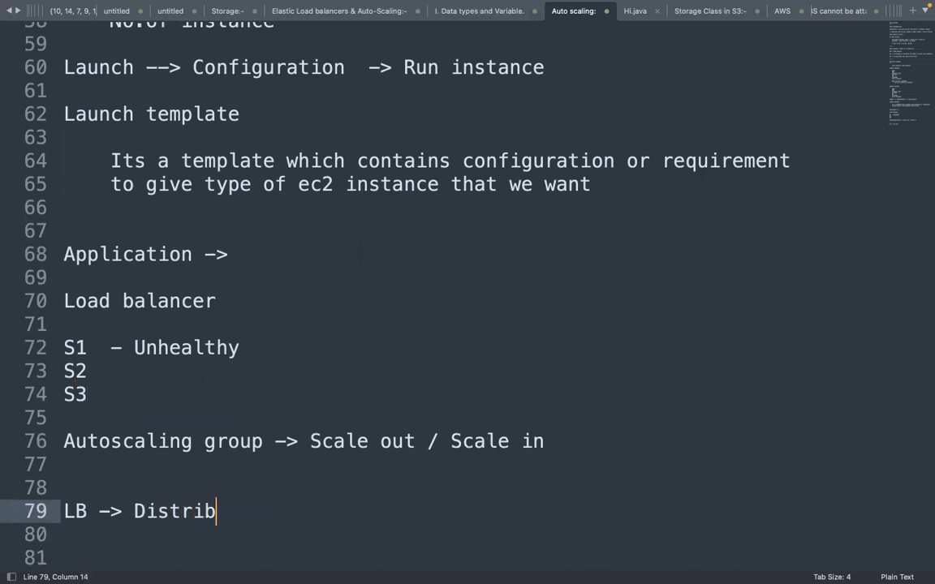
{"action": "type", "text": "uting the load"}
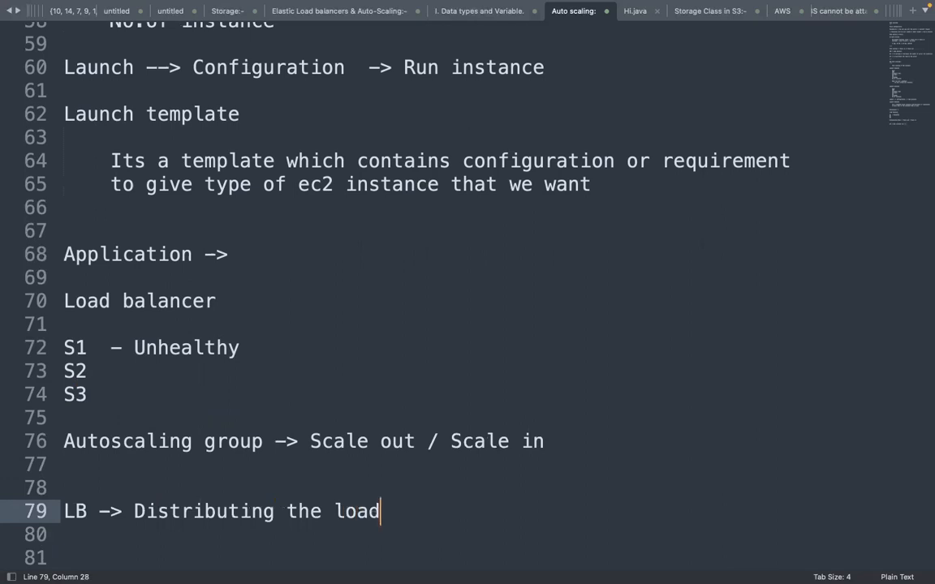
Add the line "ASG -> Increase / Decrease the number of servers" below the LB line, separated by a blank line
{"action": "key", "text": "Return"}
{"action": "key", "text": "Return"}
{"action": "type", "text": "AS"}
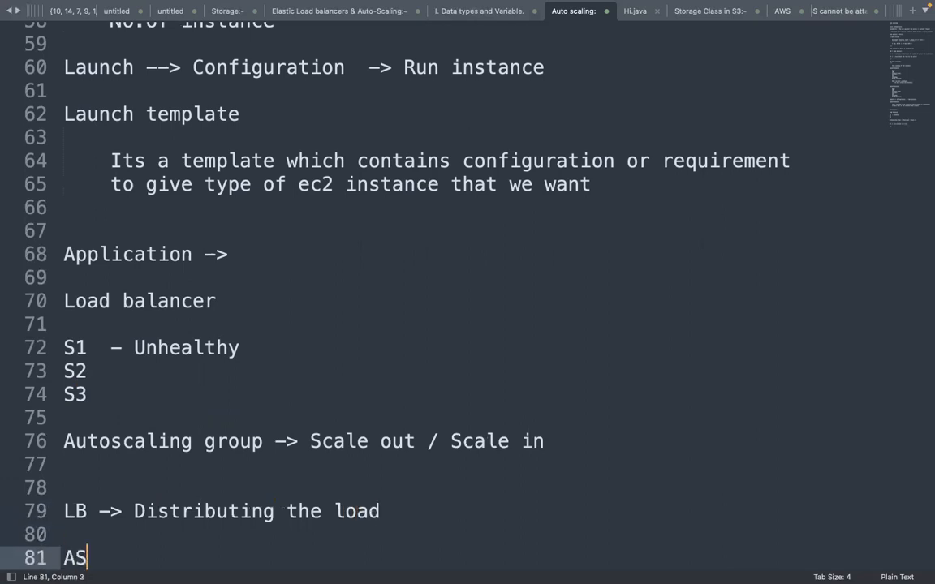
{"action": "type", "text": "G  -> Increas"}
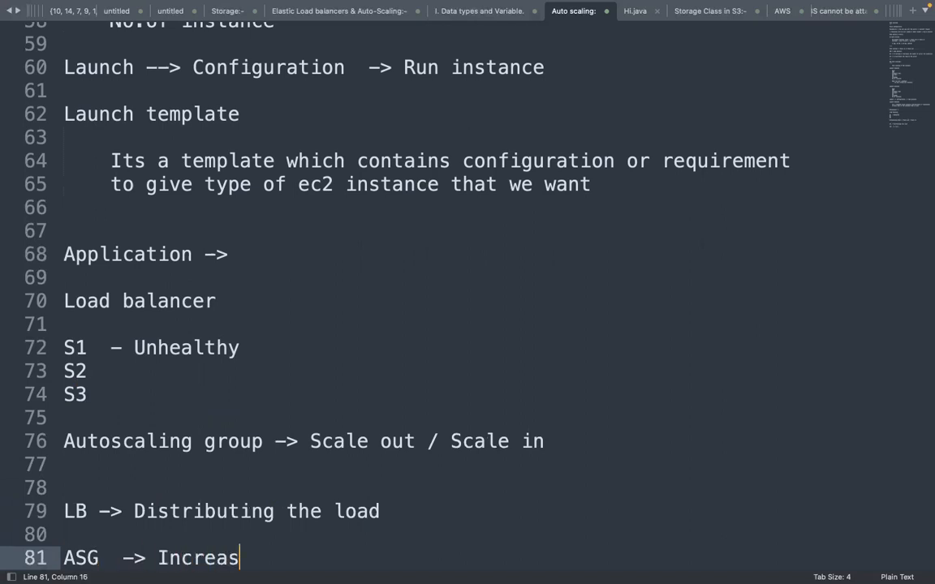
{"action": "type", "text": "e / Decreate"}
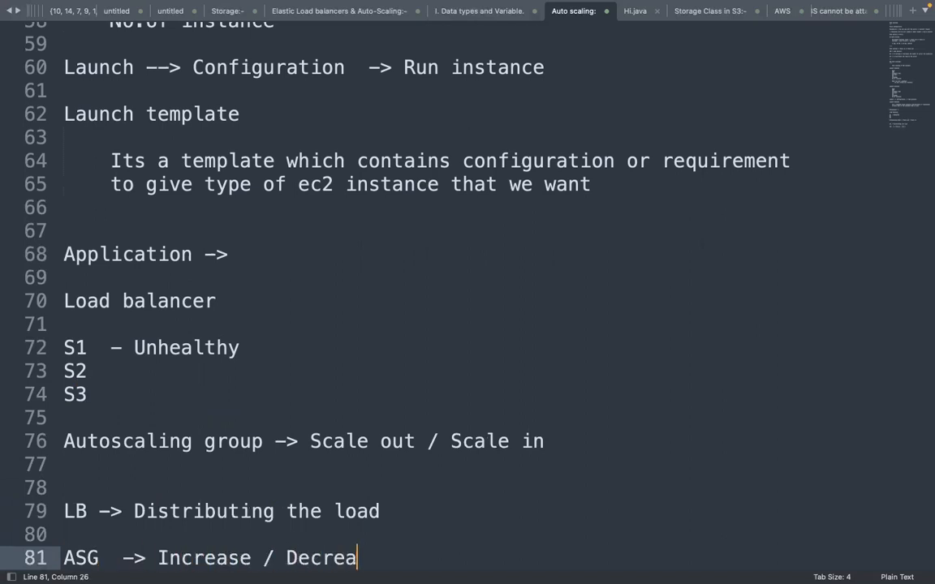
{"action": "key", "text": "BackSpace"}
{"action": "key", "text": "BackSpace"}
{"action": "type", "text": "se the nu"}
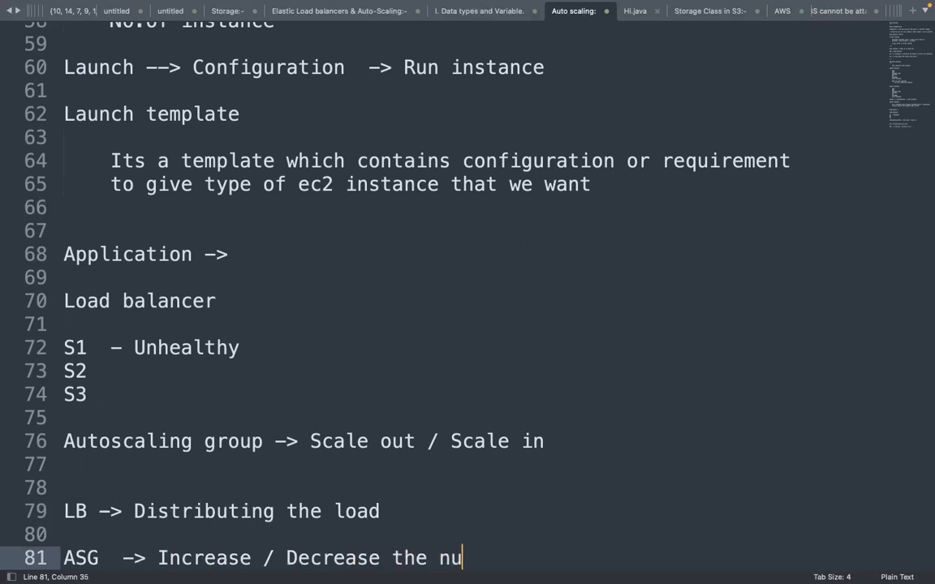
{"action": "type", "text": "mber of servers"}
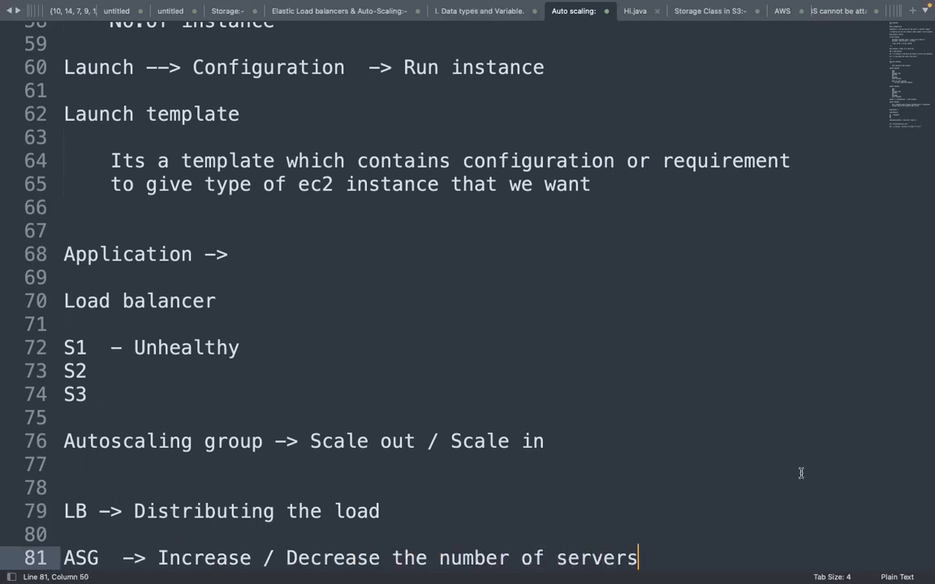
Switch to Chrome and duplicate the browser tab holding the Create Auto Scaling group wizard
{"action": "key", "text": "ctrl+Left"}
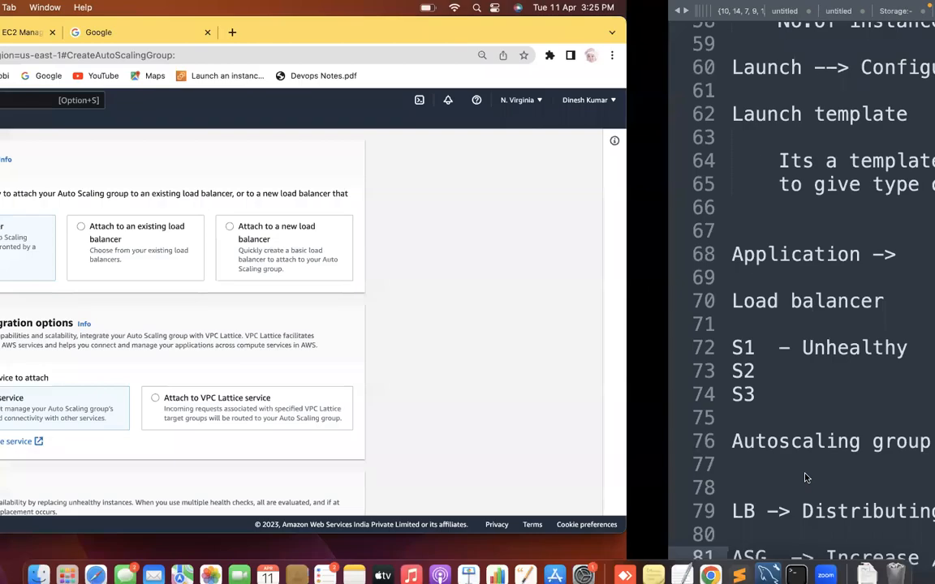
{"action": "right_click", "coordinate": [114, 36]}
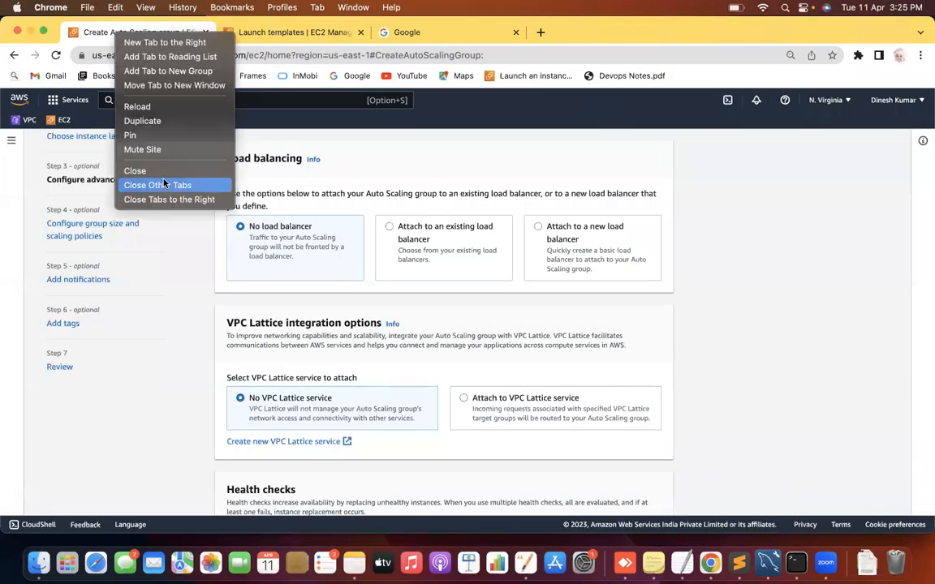
{"action": "left_click", "coordinate": [167, 128]}
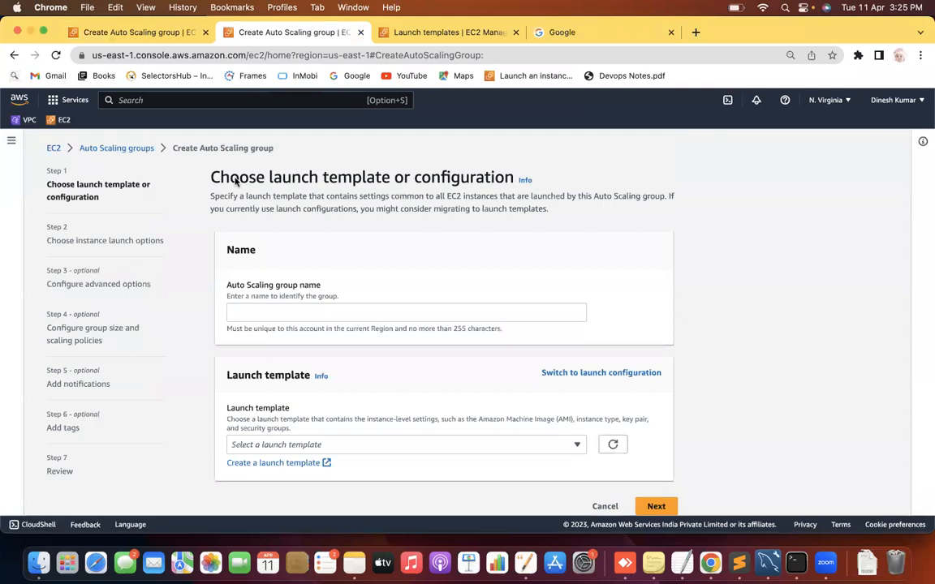
Open the Auto Scaling groups overview page and read the introduction on what Auto Scaling groups do
{"action": "left_click", "coordinate": [116, 148]}
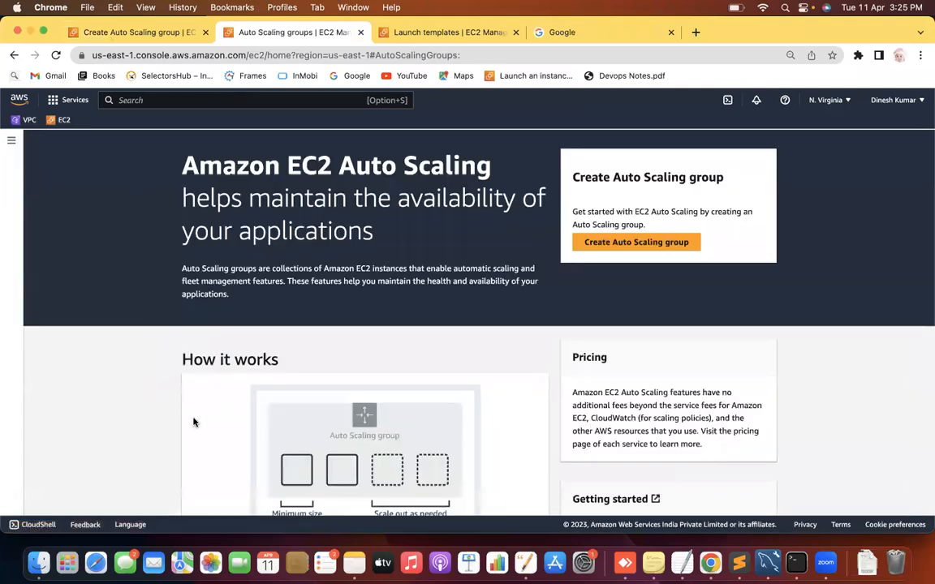
{"action": "left_click_drag", "start_coordinate": [216, 183], "coordinate": [383, 233]}
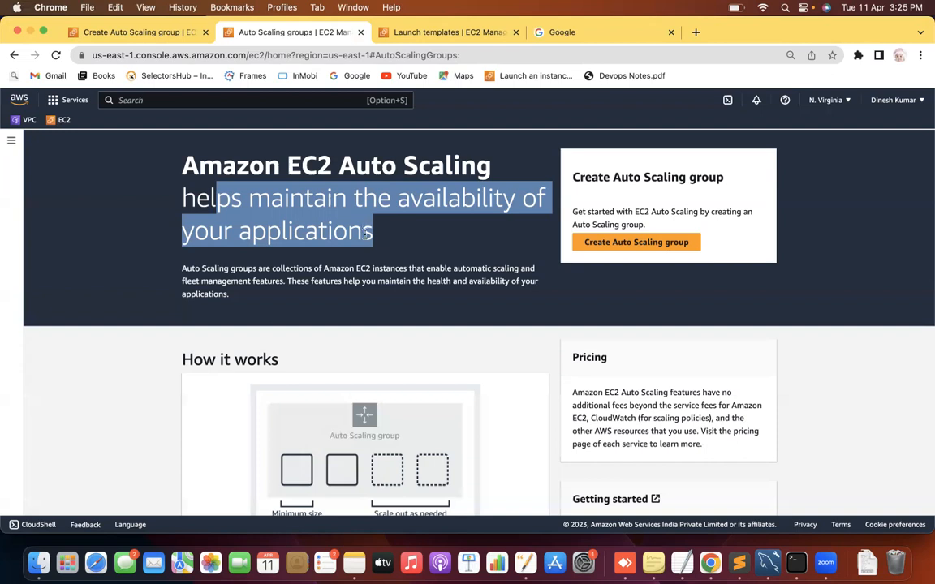
{"action": "left_click", "coordinate": [367, 234]}
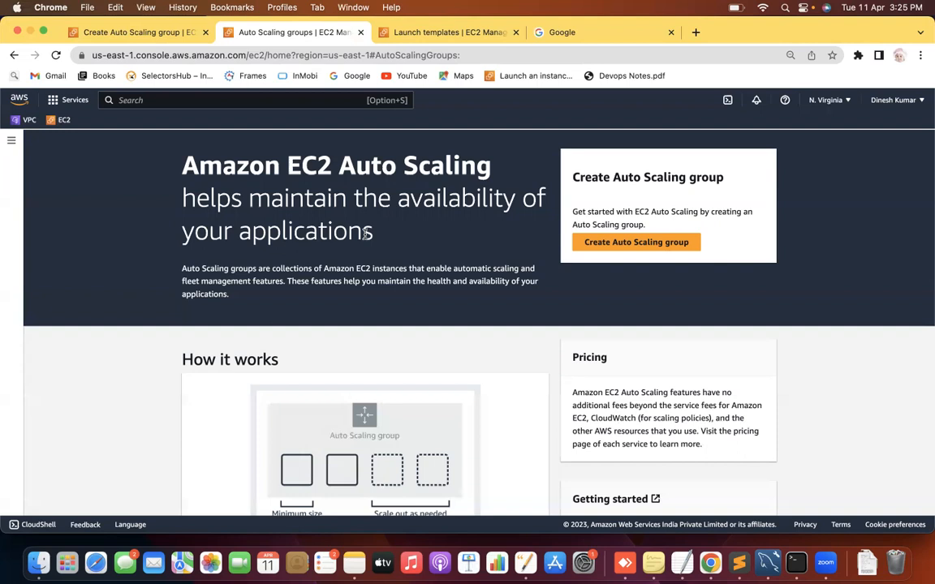
{"action": "scroll", "coordinate": [367, 236], "scroll_direction": "down", "scroll_amount": 2}
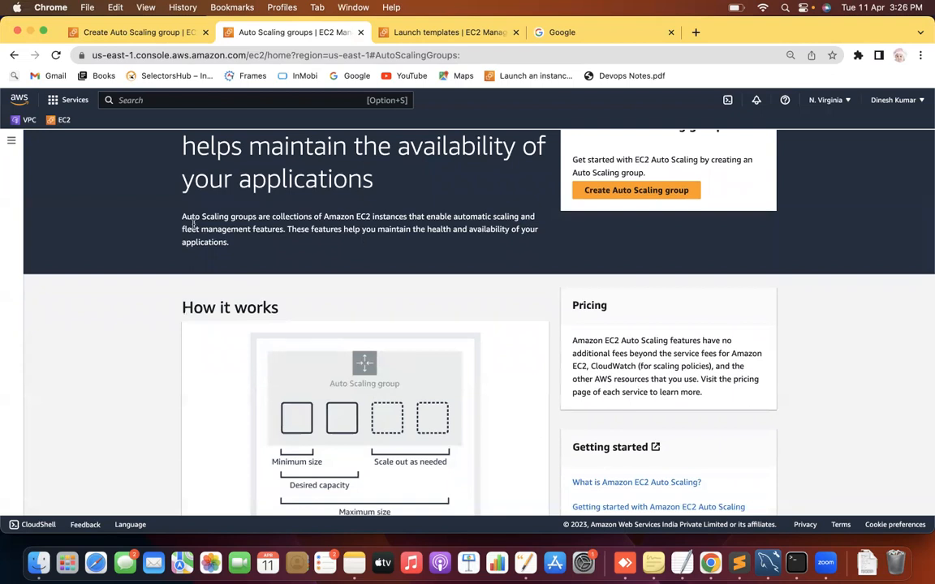
{"action": "left_click_drag", "start_coordinate": [180, 216], "coordinate": [256, 216]}
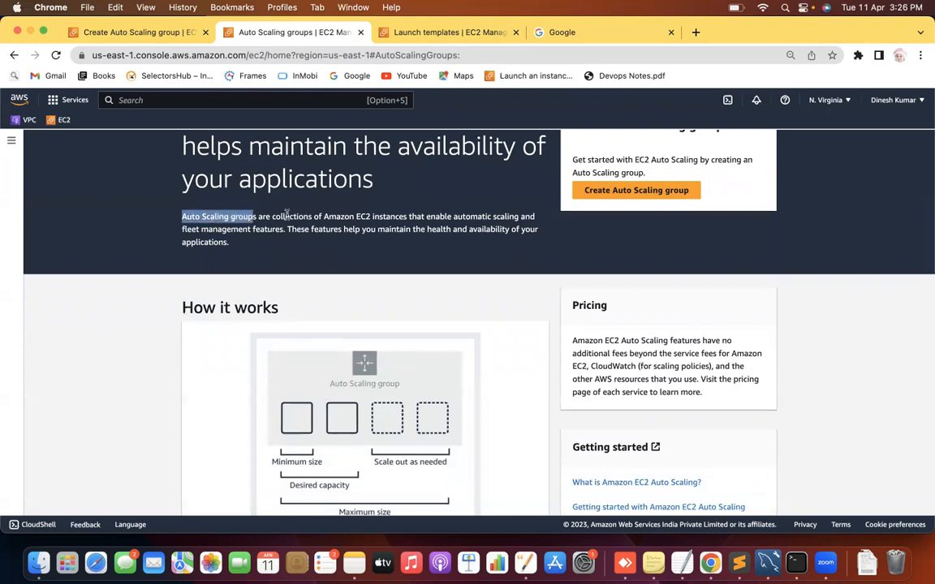
{"action": "left_click", "coordinate": [311, 217]}
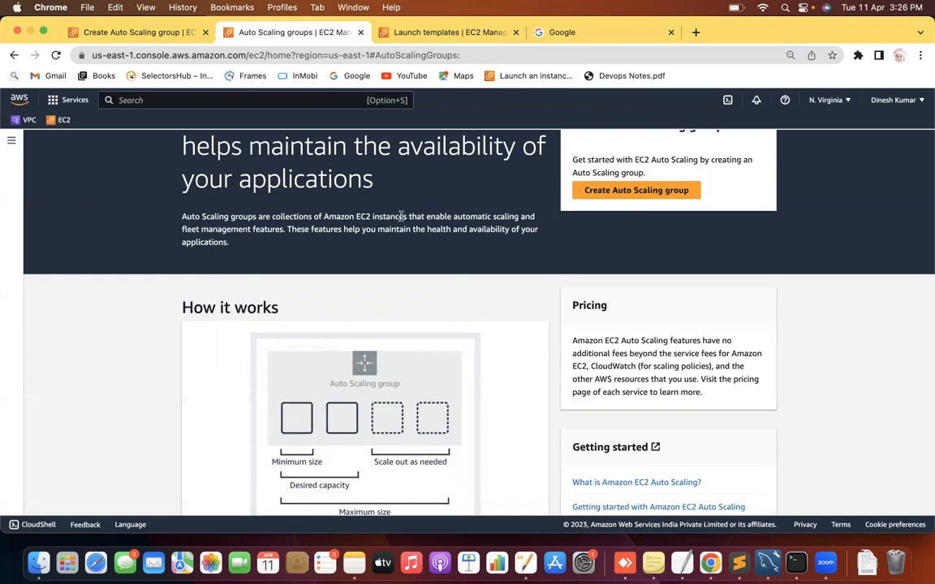
{"action": "left_click_drag", "start_coordinate": [427, 214], "coordinate": [503, 214]}
{"action": "left_click", "coordinate": [473, 213]}
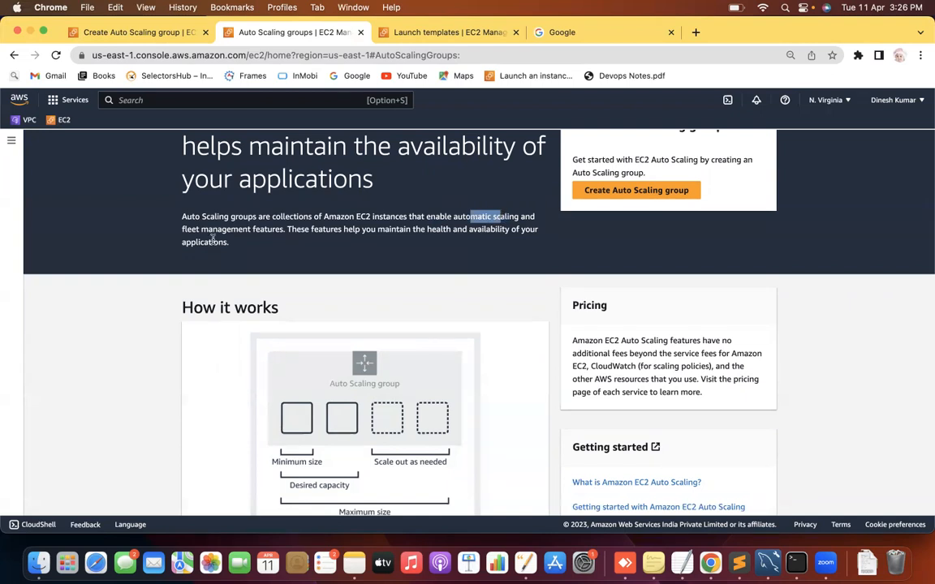
{"action": "left_click_drag", "start_coordinate": [191, 229], "coordinate": [267, 229]}
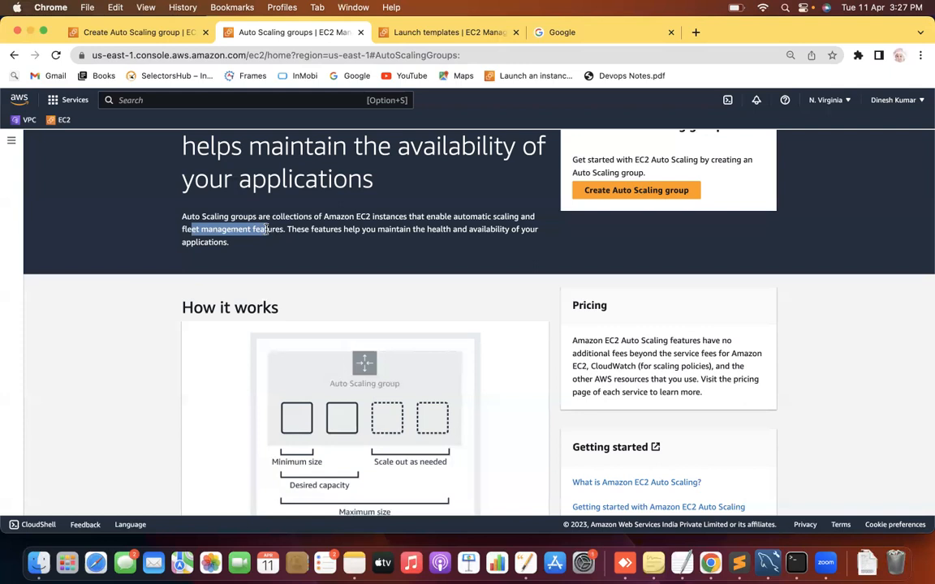
{"action": "left_click", "coordinate": [110, 361]}
Examine the How it works diagram showing minimum size, desired capacity, maximum size and scale out
{"action": "scroll", "coordinate": [110, 361], "scroll_direction": "down", "scroll_amount": 3}
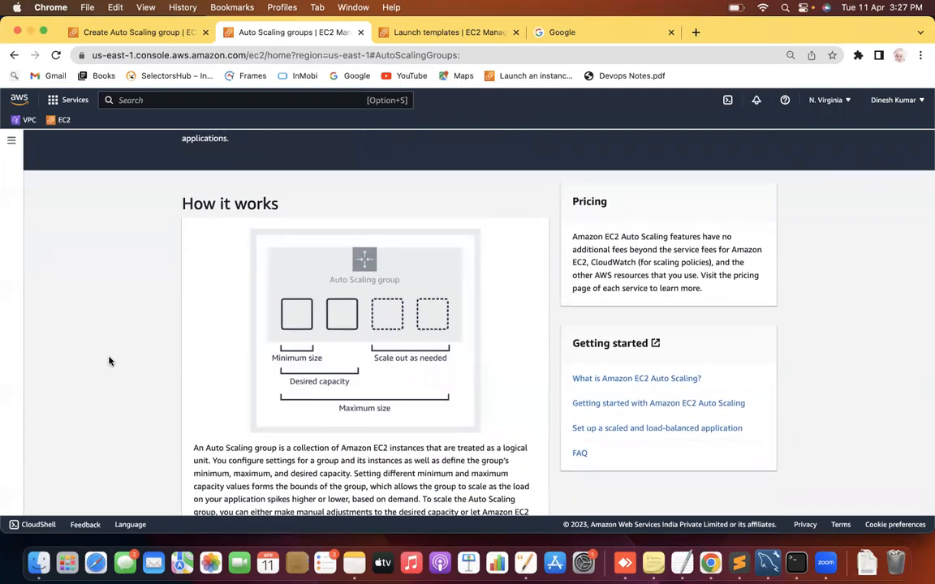
{"action": "key", "text": "super+equal"}
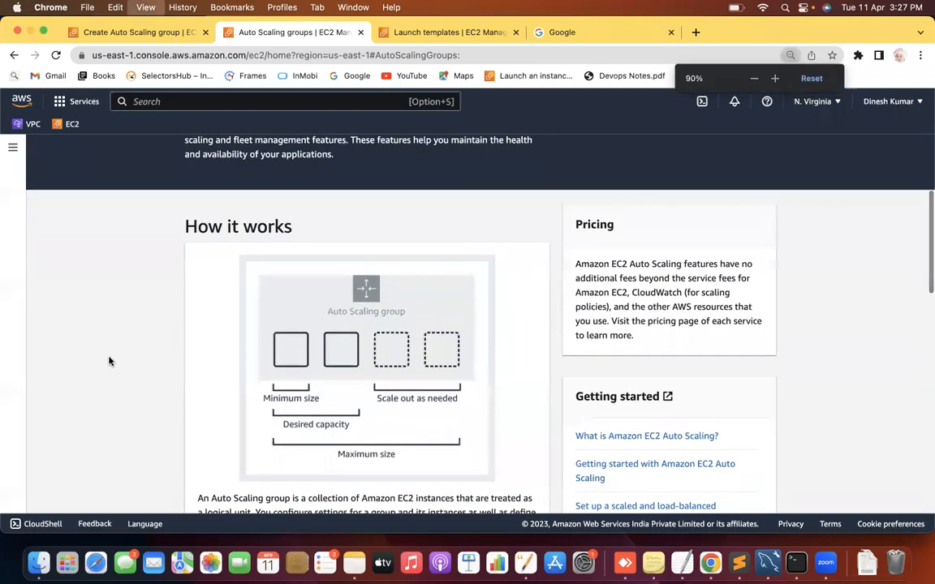
{"action": "key", "text": "super+minus"}
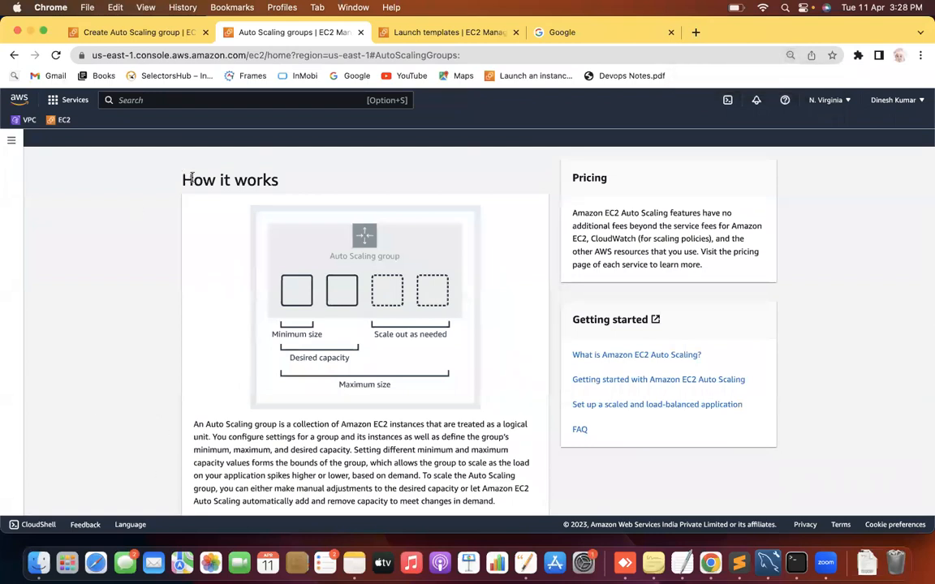
{"action": "left_click_drag", "start_coordinate": [182, 178], "coordinate": [283, 183]}
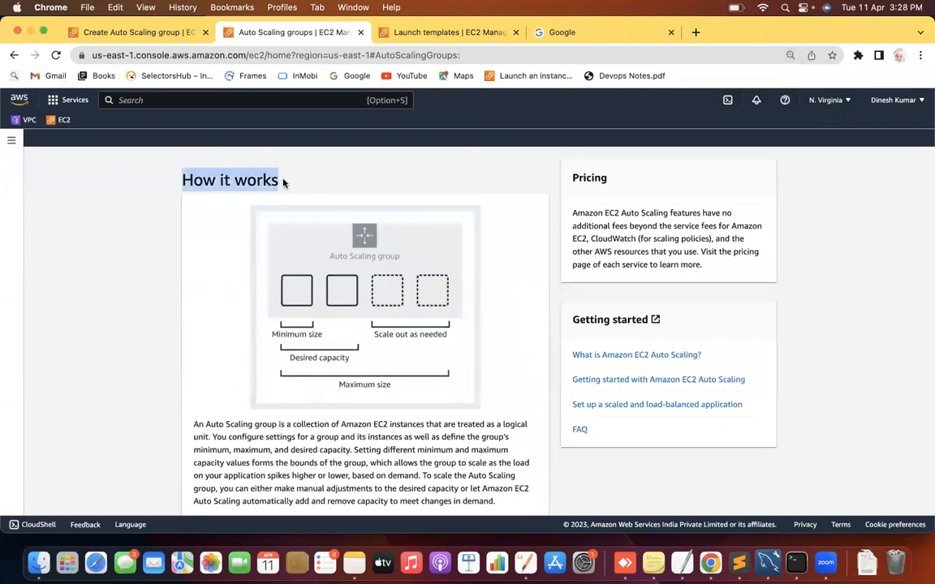
{"action": "left_click", "coordinate": [150, 347]}
{"action": "scroll", "coordinate": [150, 347], "scroll_direction": "down", "scroll_amount": 1}
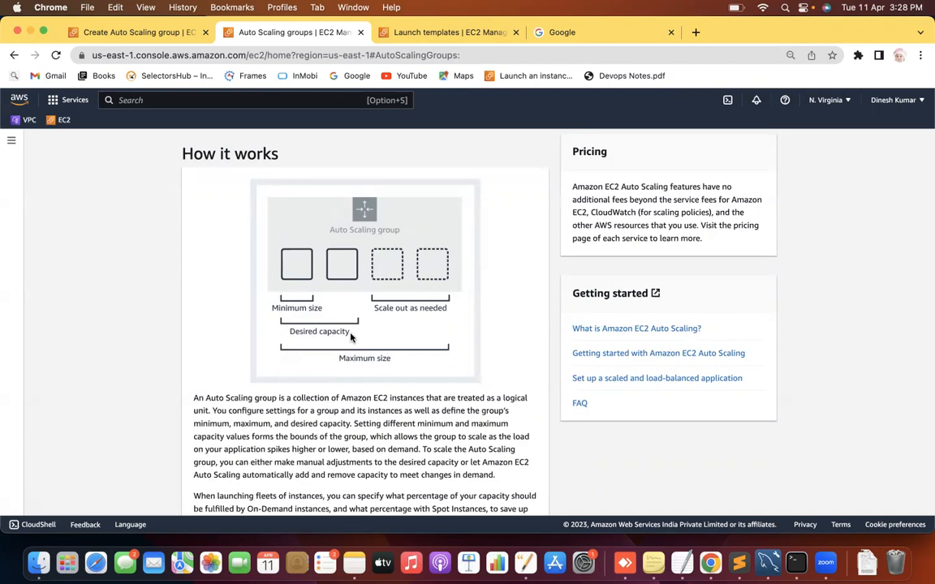
Switch to the Auto scaling notes in Sublime Text and add the line "DC = 5 (ASG)" below the ASG description
{"action": "left_click", "coordinate": [738, 562]}
{"action": "left_click", "coordinate": [418, 490]}
{"action": "key", "text": "Down"}
{"action": "key", "text": "Down"}
{"action": "key", "text": "Down"}
{"action": "key", "text": "Down"}
{"action": "key", "text": "Down"}
{"action": "key", "text": "Down"}
{"action": "key", "text": "Down"}
{"action": "key", "text": "Down"}
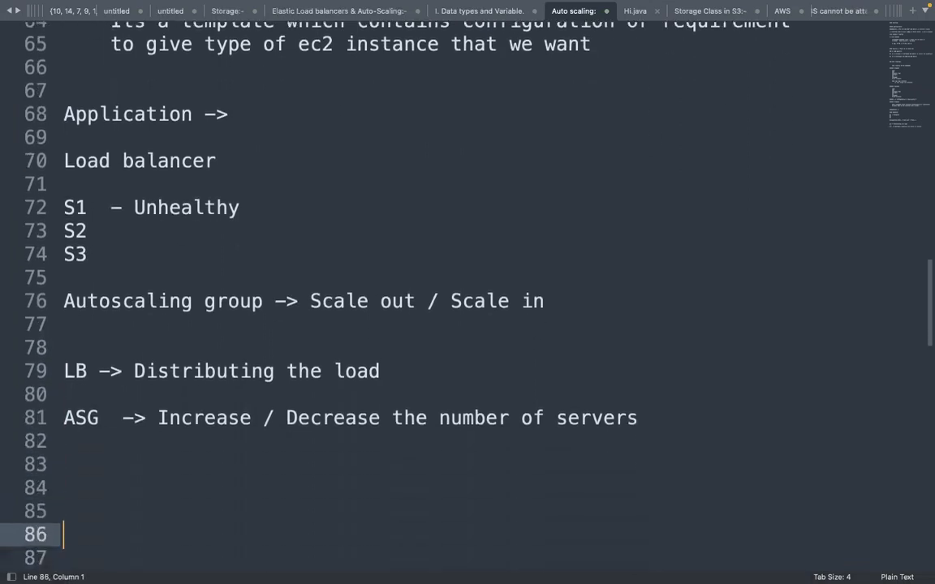
{"action": "key", "text": "Up"}
{"action": "key", "text": "Up"}
{"action": "key", "text": "Up"}
{"action": "type", "text": "DC = "}
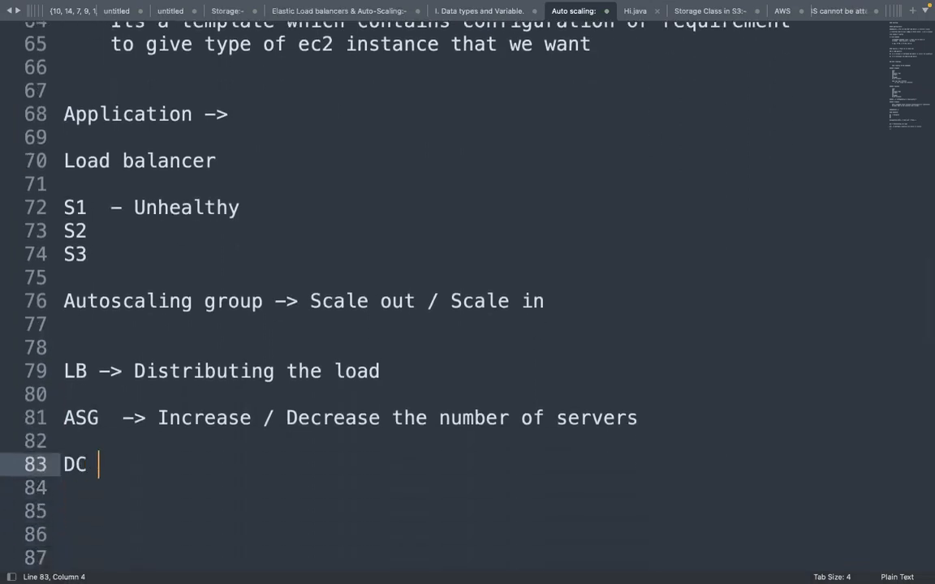
{"action": "type", "text": "2"}
{"action": "key", "text": "BackSpace"}
{"action": "type", "text": "5"}
{"action": "key", "text": "Return"}
{"action": "key", "text": "Return"}
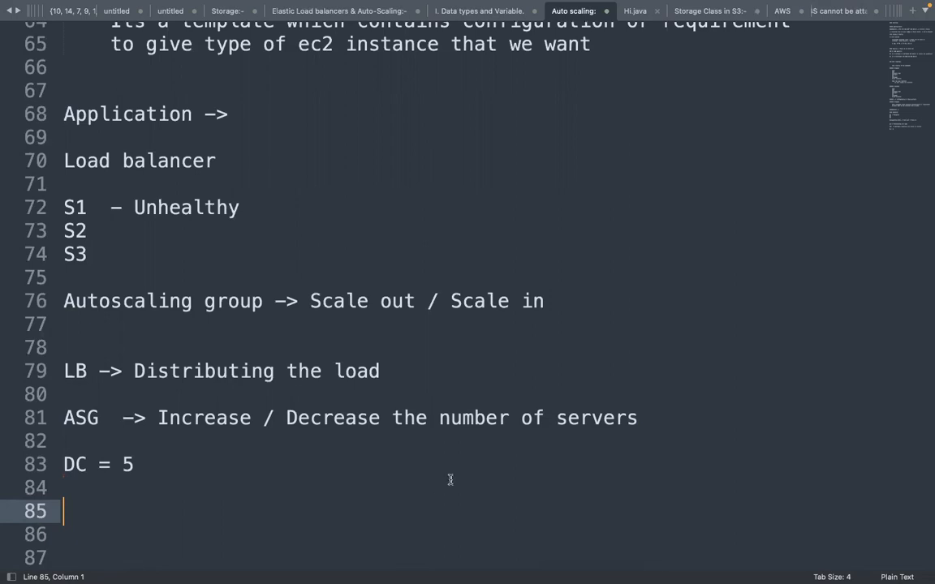
{"action": "left_click", "coordinate": [146, 464]}
{"action": "type", "text": "(ASG)"}
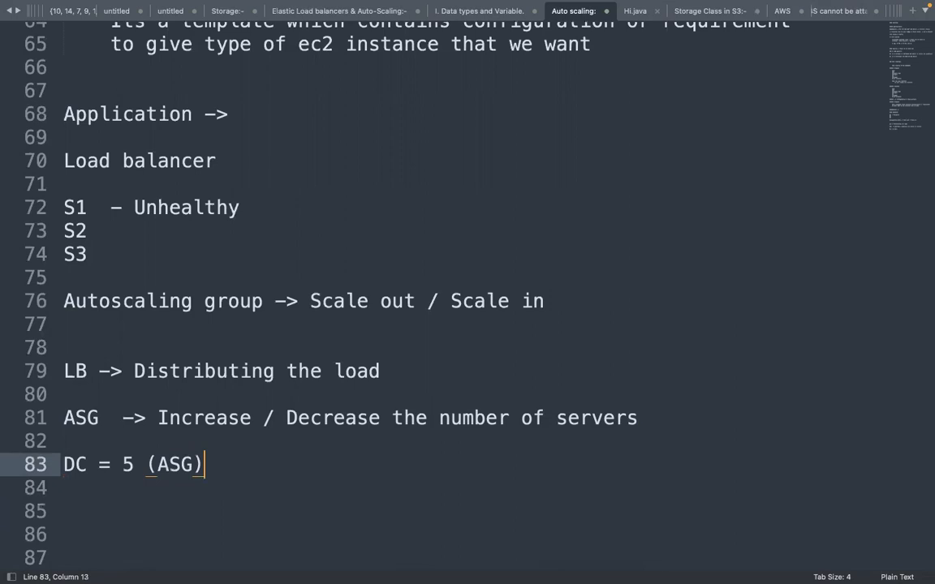
Add the lines "Minimum -> 2" and "Maximum -> 7" below the DC line, separated by a blank line
{"action": "key", "text": "Down"}
{"action": "key", "text": "Down"}
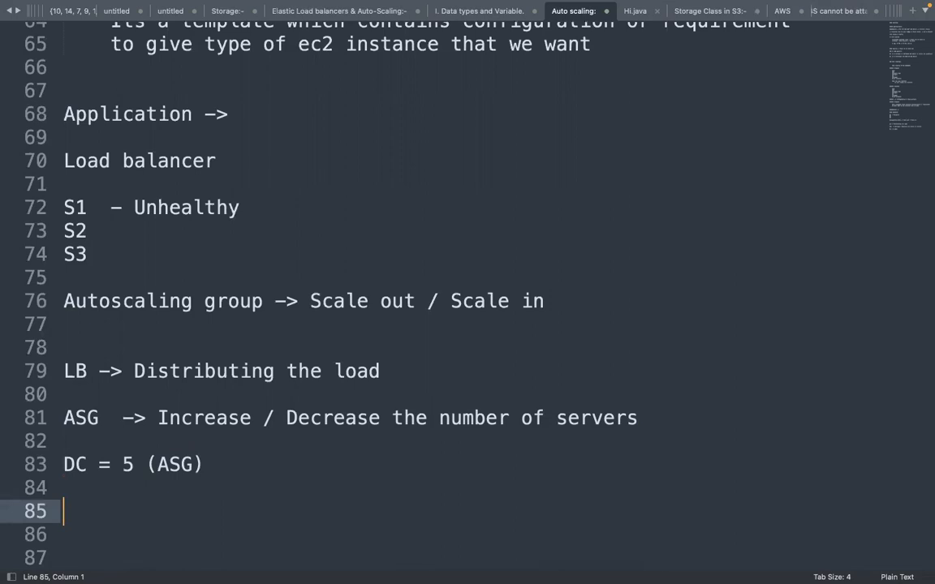
{"action": "type", "text": "Minimum ->"}
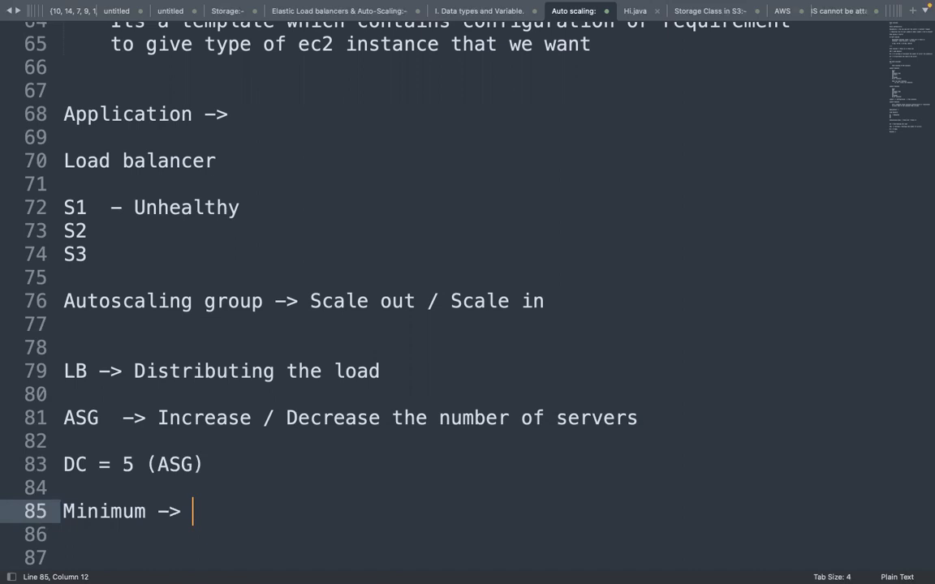
{"action": "type", "text": "2"}
{"action": "key", "text": "Return"}
{"action": "key", "text": "Return"}
{"action": "type", "text": "Ma"}
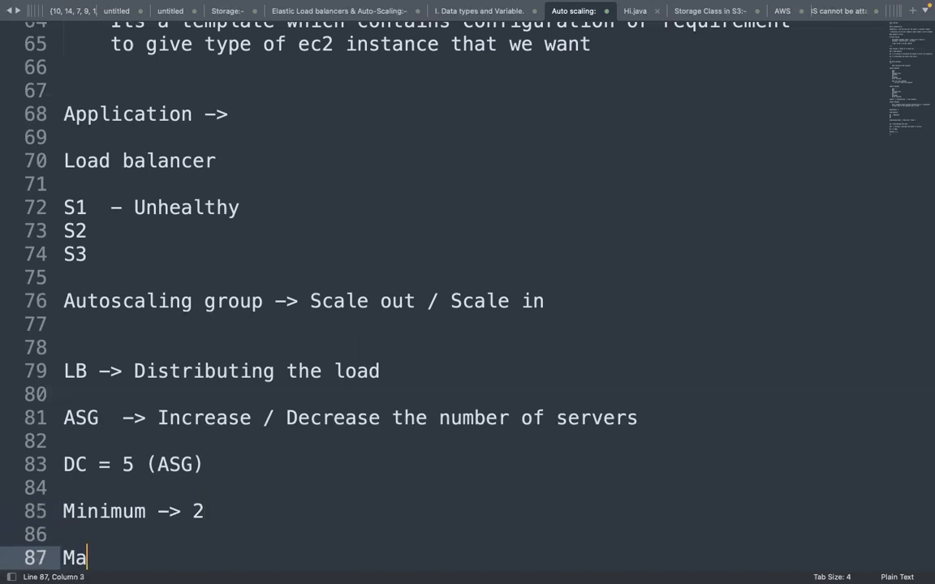
{"action": "type", "text": "ximimum"}
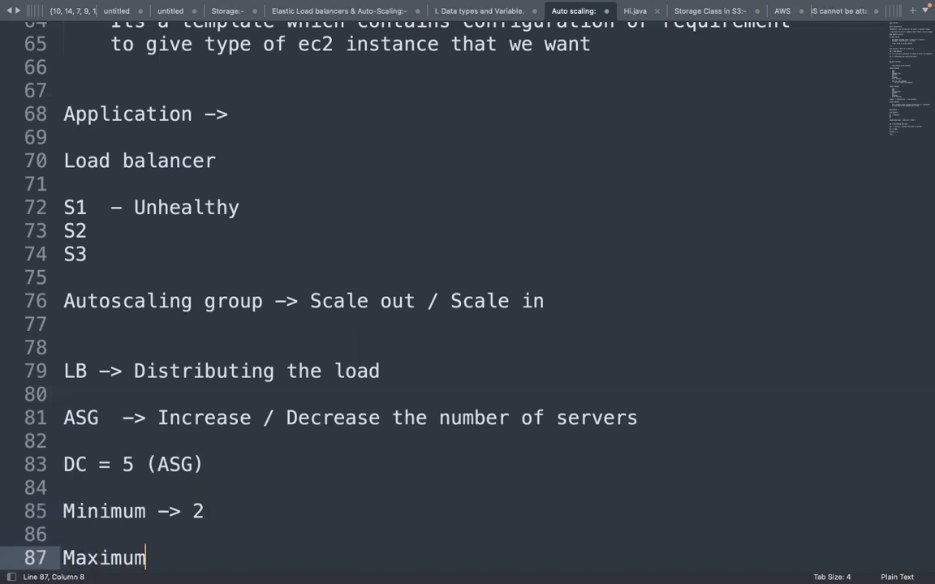
{"action": "type", "text": " -> 7"}
Append "(Scale in)" to the Minimum line and "(Scale out)" to the Maximum line
{"action": "left_click", "coordinate": [214, 509]}
{"action": "type", "text": "(Sca"}
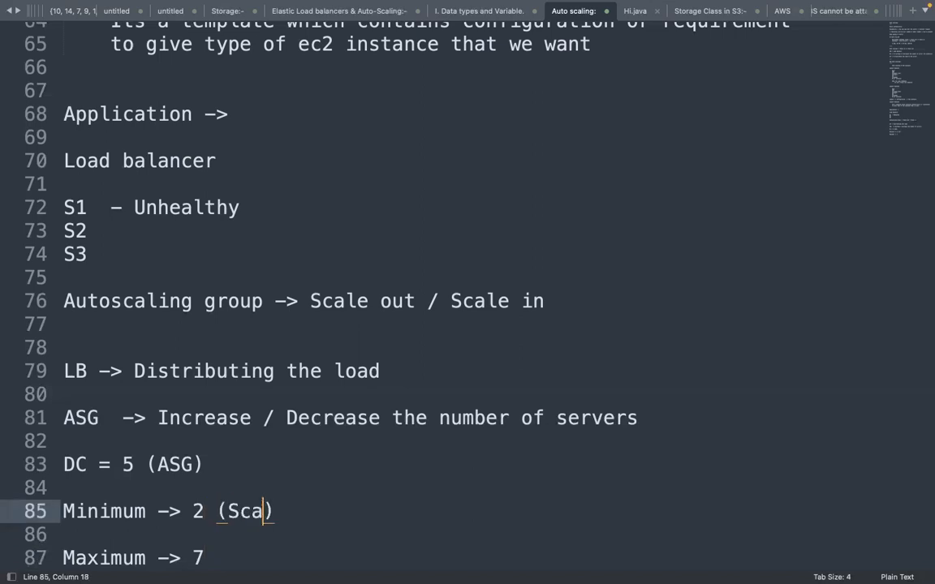
{"action": "type", "text": "le in"}
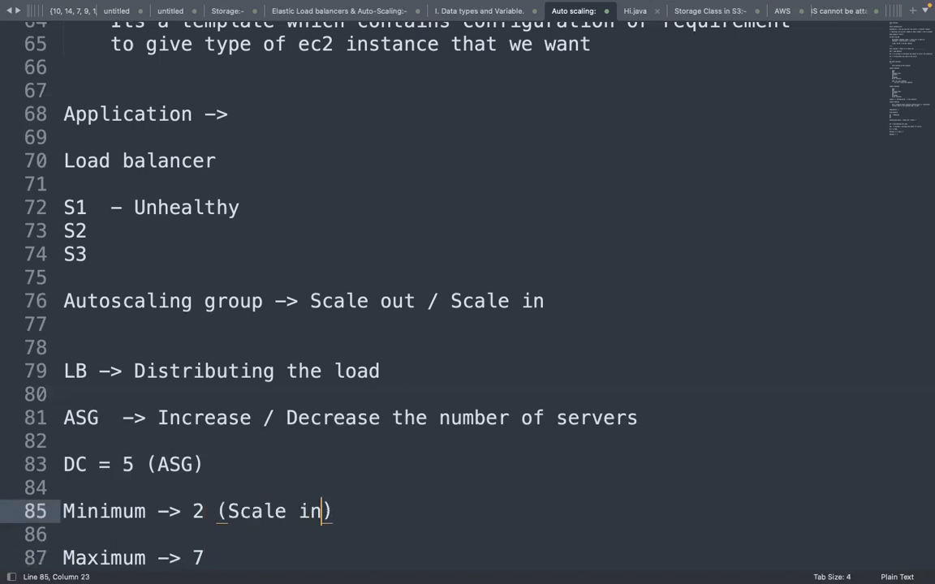
{"action": "left_click", "coordinate": [195, 512]}
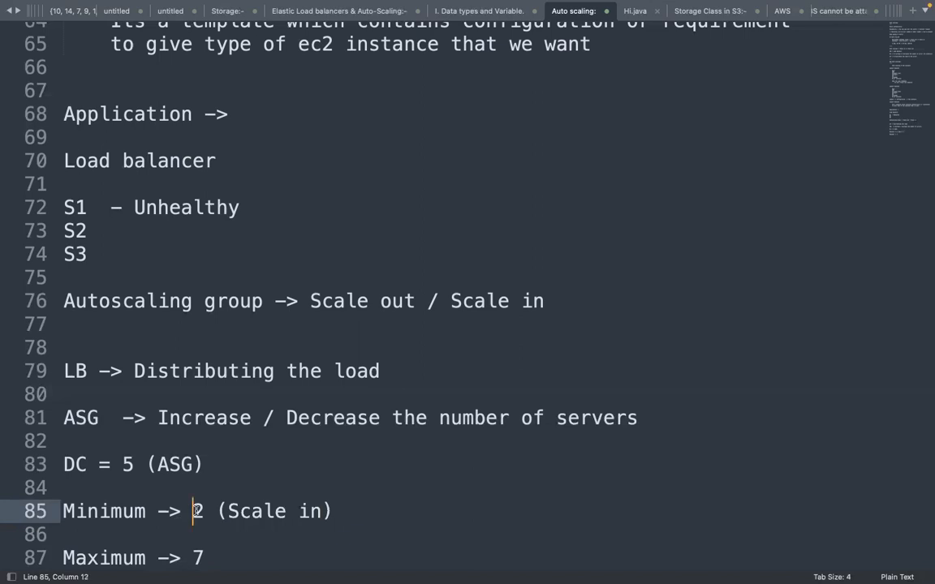
{"action": "left_click", "coordinate": [233, 555]}
{"action": "type", "text": "(Scale out"}
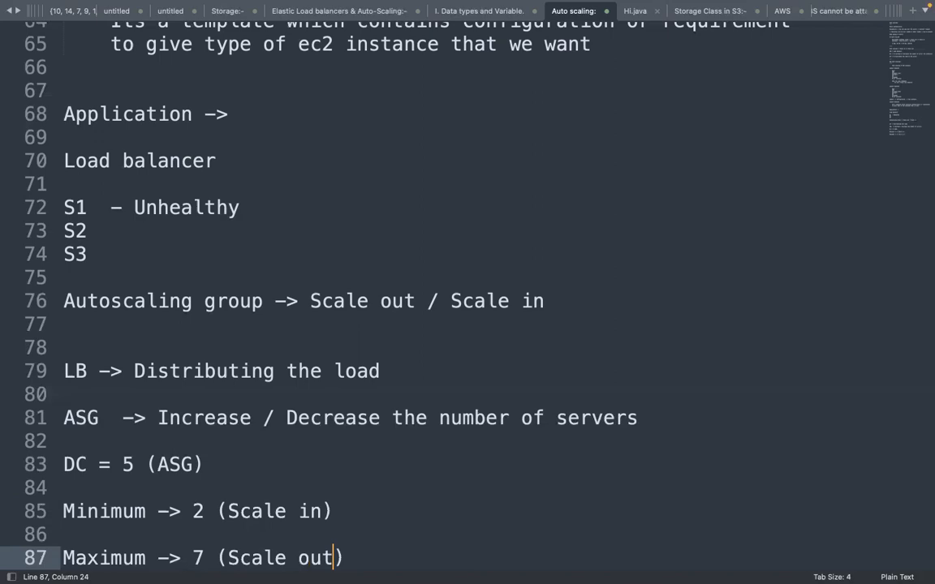
{"action": "type", "text": ")"}
{"action": "key", "text": "Return"}
Switch back to Chrome, read the How it works explanation of Auto Scaling groups, and bring up the Create Auto Scaling group wizard
{"action": "key", "text": "super+Tab"}
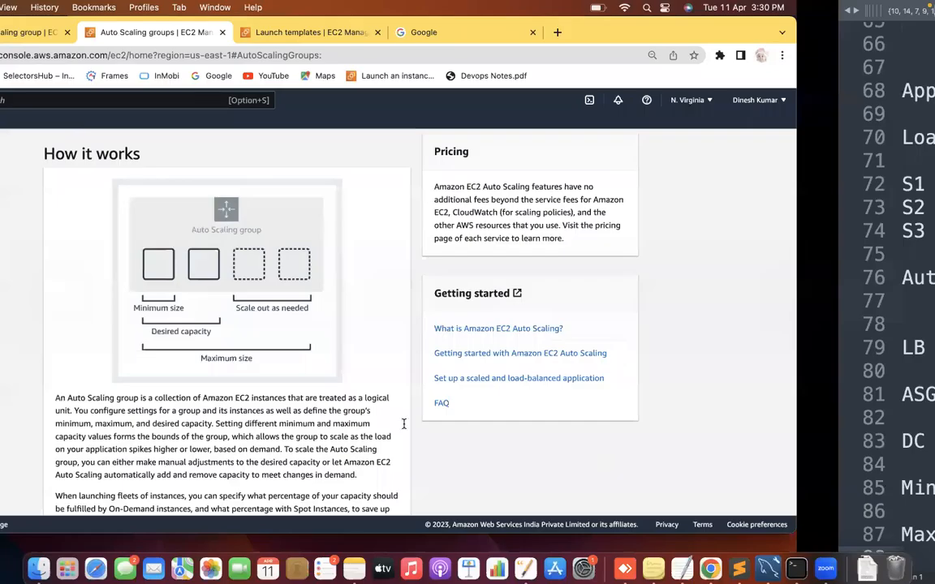
{"action": "scroll", "coordinate": [223, 278], "scroll_direction": "down", "scroll_amount": 3}
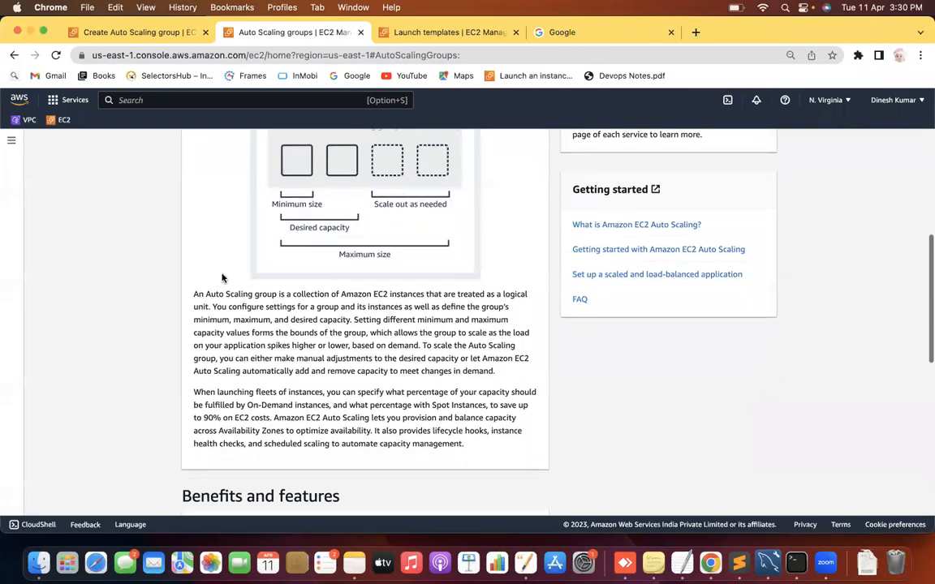
{"action": "left_click_drag", "start_coordinate": [225, 294], "coordinate": [529, 292]}
{"action": "left_click_drag", "start_coordinate": [193, 307], "coordinate": [429, 306]}
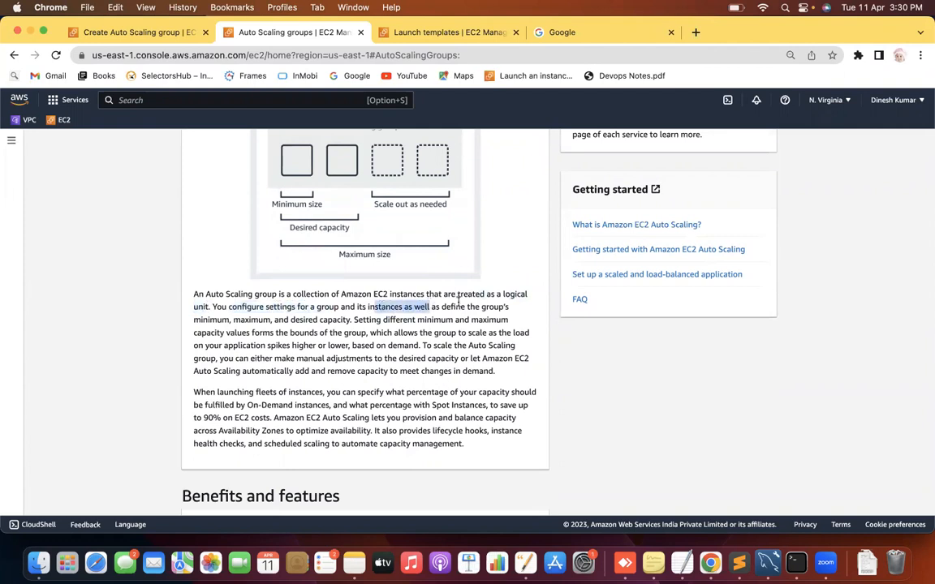
{"action": "left_click", "coordinate": [198, 319]}
{"action": "left_click_drag", "start_coordinate": [233, 319], "coordinate": [329, 319]}
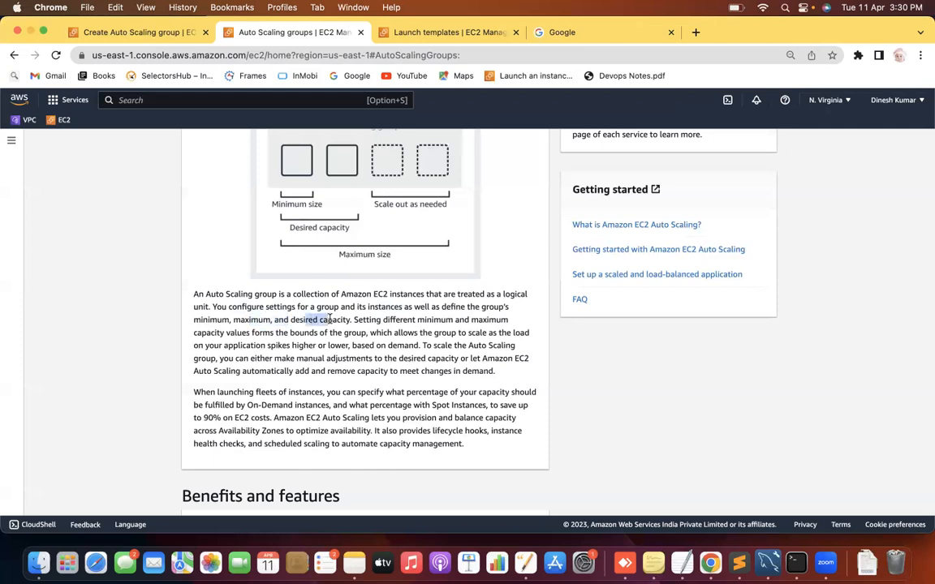
{"action": "left_click_drag", "start_coordinate": [403, 319], "coordinate": [443, 319]}
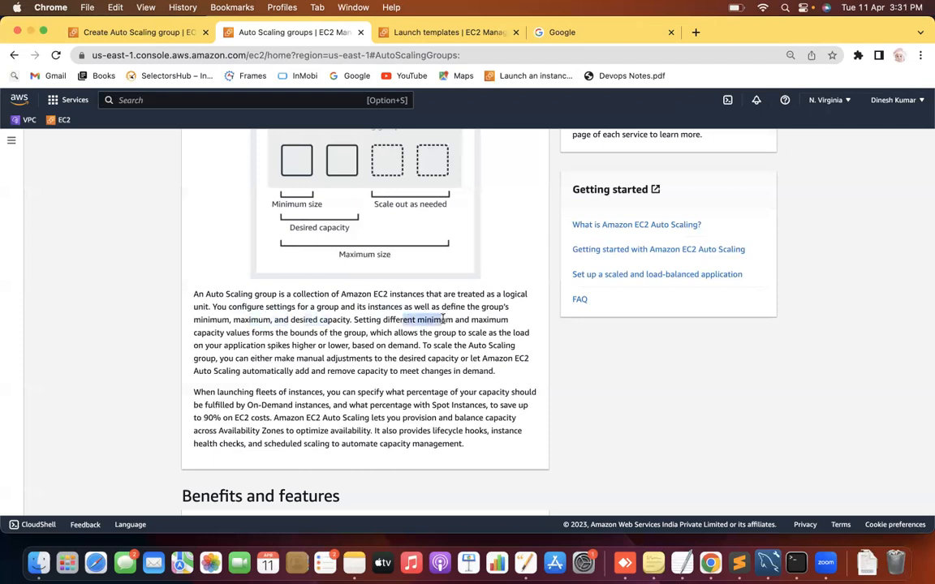
{"action": "left_click_drag", "start_coordinate": [213, 332], "coordinate": [250, 332]}
{"action": "left_click_drag", "start_coordinate": [308, 333], "coordinate": [504, 360]}
{"action": "left_click_drag", "start_coordinate": [213, 371], "coordinate": [292, 371]}
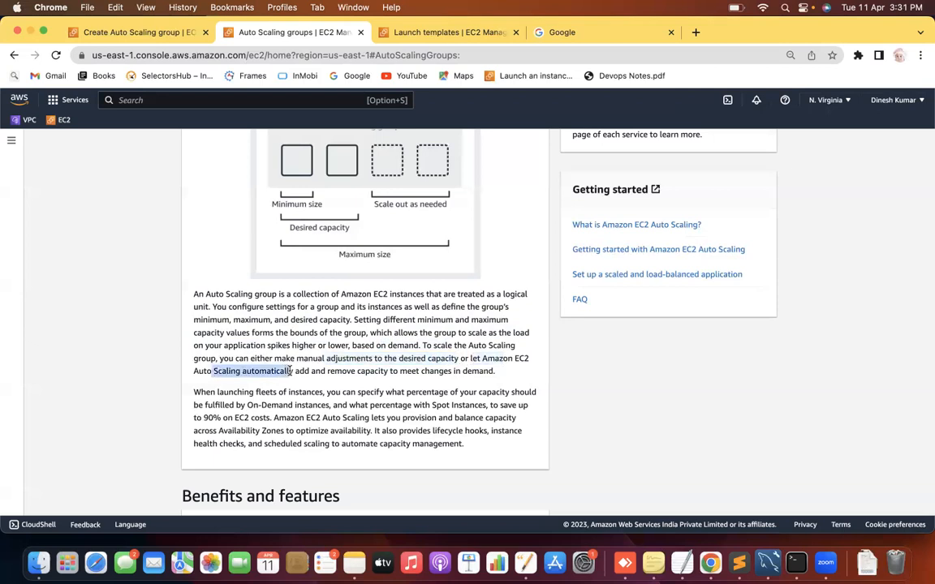
{"action": "left_click_drag", "start_coordinate": [229, 306], "coordinate": [510, 392]}
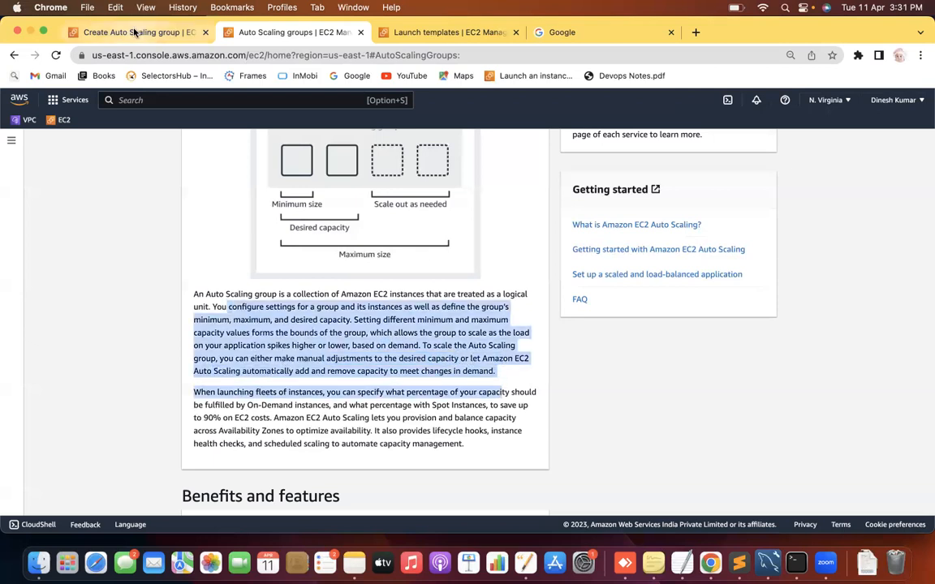
{"action": "left_click", "coordinate": [321, 344]}
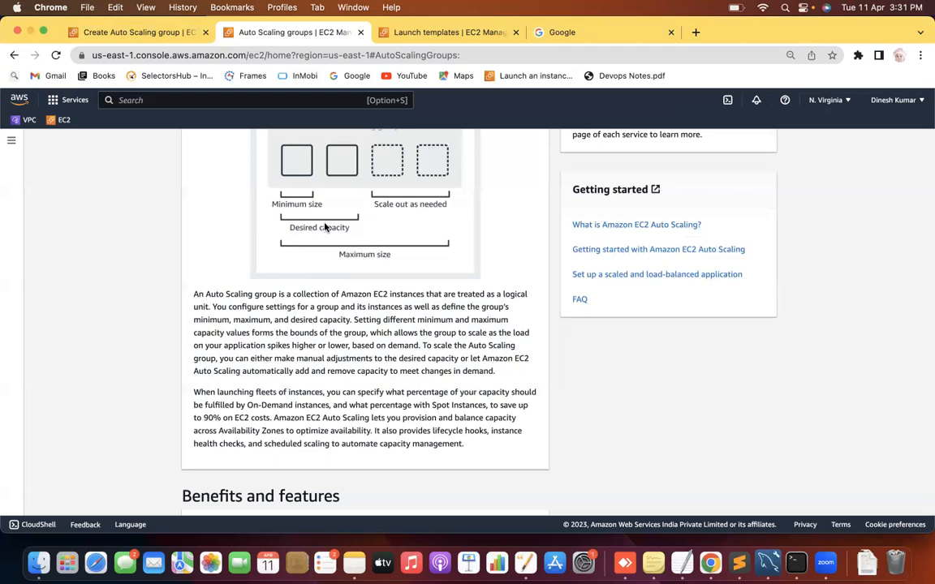
{"action": "left_click", "coordinate": [146, 35]}
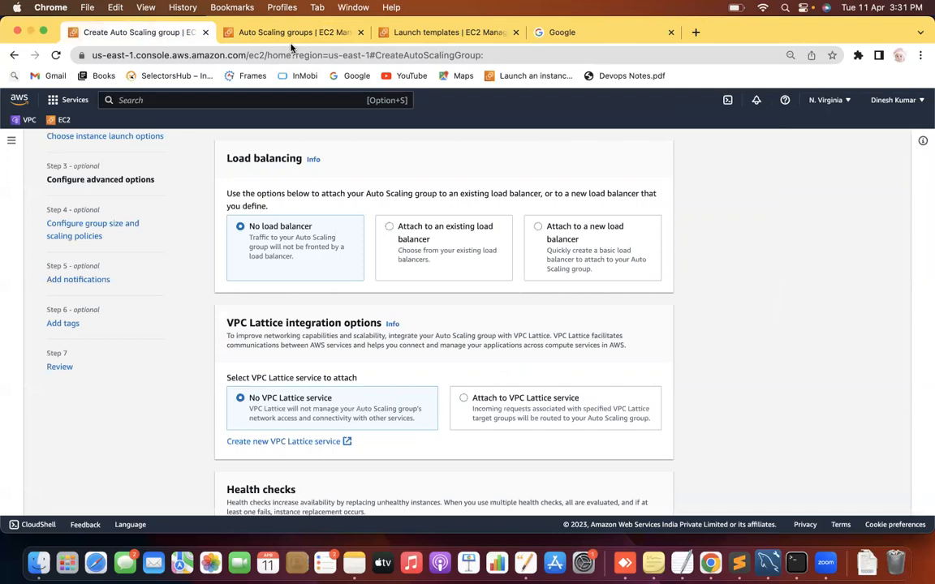
Return to the Sublime Text notes and insert blank lines below the Maximum line, down to line 100
{"action": "left_click", "coordinate": [738, 565]}
{"action": "left_click", "coordinate": [353, 536]}
{"action": "key", "text": "Return"}
{"action": "key", "text": "Return"}
{"action": "key", "text": "Return"}
{"action": "key", "text": "Return"}
{"action": "key", "text": "Return"}
{"action": "key", "text": "Return"}
{"action": "key", "text": "Return"}
{"action": "key", "text": "Return"}
{"action": "key", "text": "Return"}
{"action": "key", "text": "Return"}
{"action": "key", "text": "Return"}
{"action": "key", "text": "Return"}
{"action": "key", "text": "Return"}
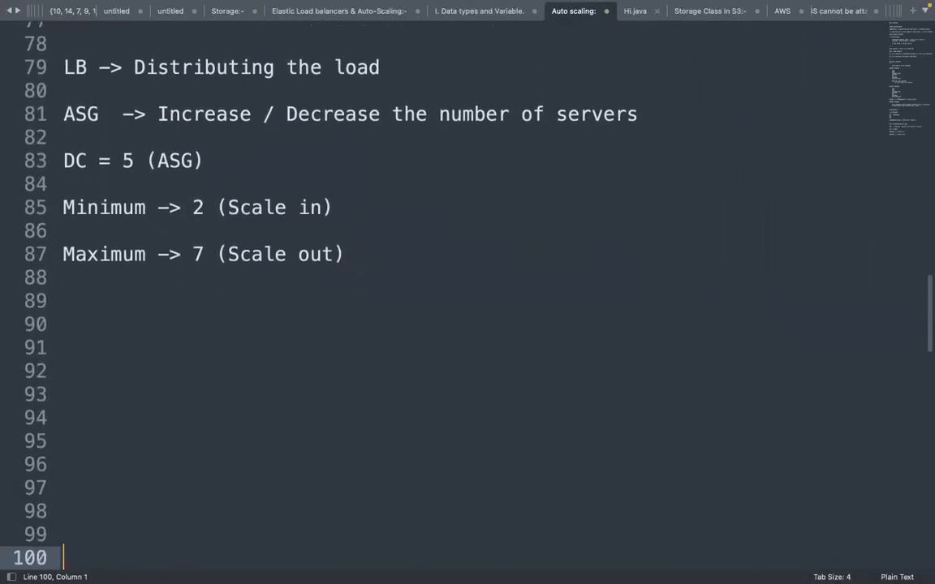
Add a "---" separator two lines below the Maximum line and insert blank lines under it down to line 104
{"action": "left_click", "coordinate": [123, 311]}
{"action": "type", "text": "---"}
{"action": "key", "text": "Return"}
{"action": "key", "text": "Return"}
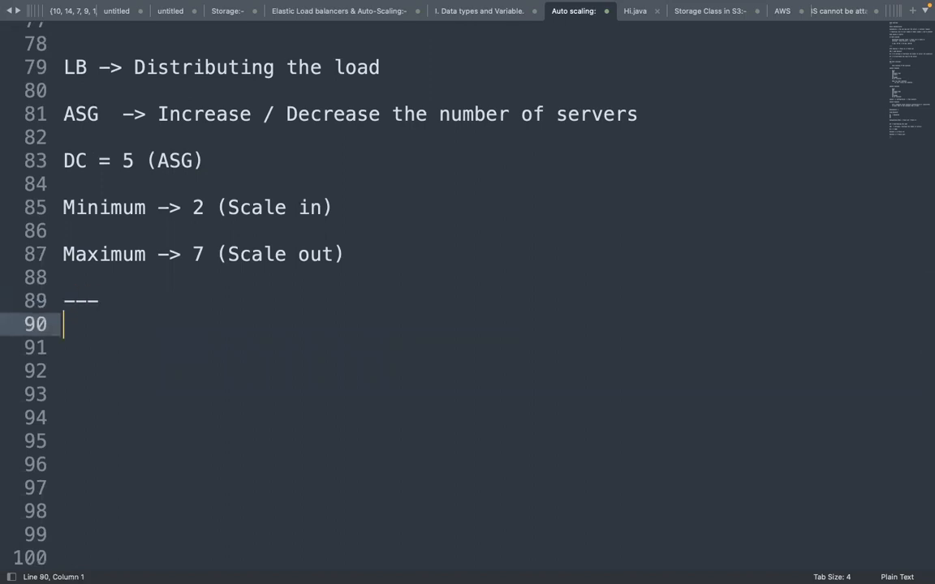
{"action": "key", "text": "Return"}
{"action": "key", "text": "Return"}
{"action": "key", "text": "Return"}
{"action": "key", "text": "Return"}
{"action": "key", "text": "Return"}
{"action": "key", "text": "Return"}
{"action": "key", "text": "Return"}
{"action": "key", "text": "Return"}
{"action": "key", "text": "Return"}
{"action": "key", "text": "Return"}
{"action": "key", "text": "Return"}
{"action": "key", "text": "Return"}
{"action": "key", "text": "Return"}
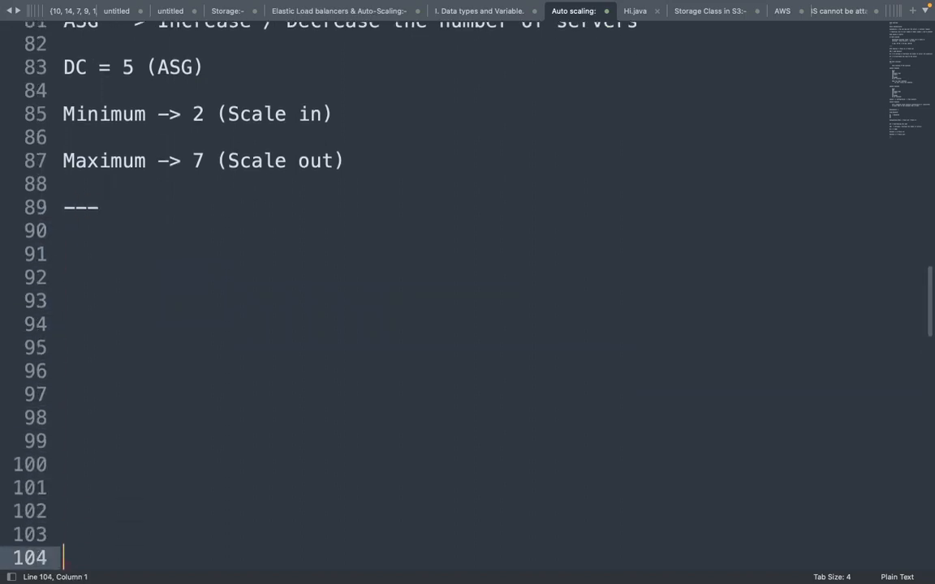
{"action": "left_click", "coordinate": [103, 244]}
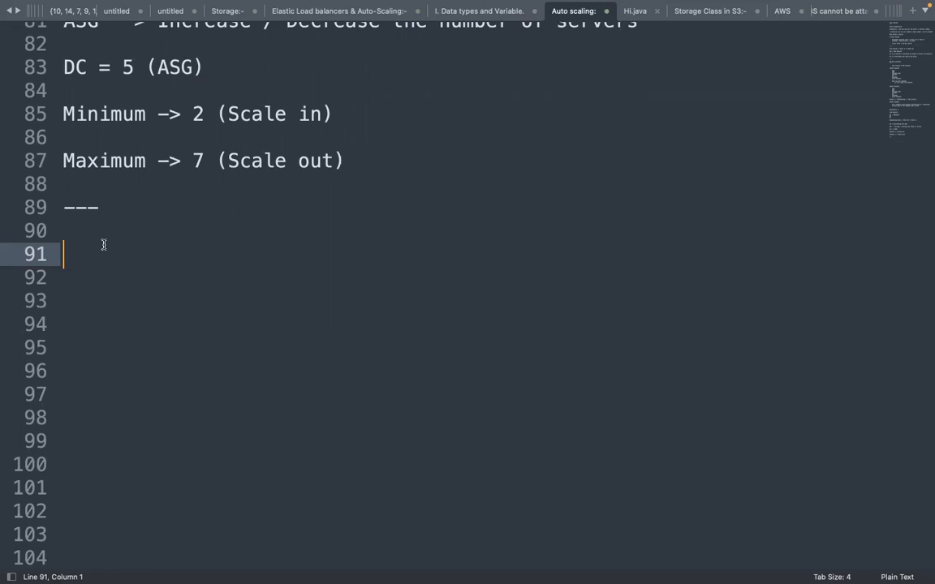
{"action": "type", "text": "Initial number "}
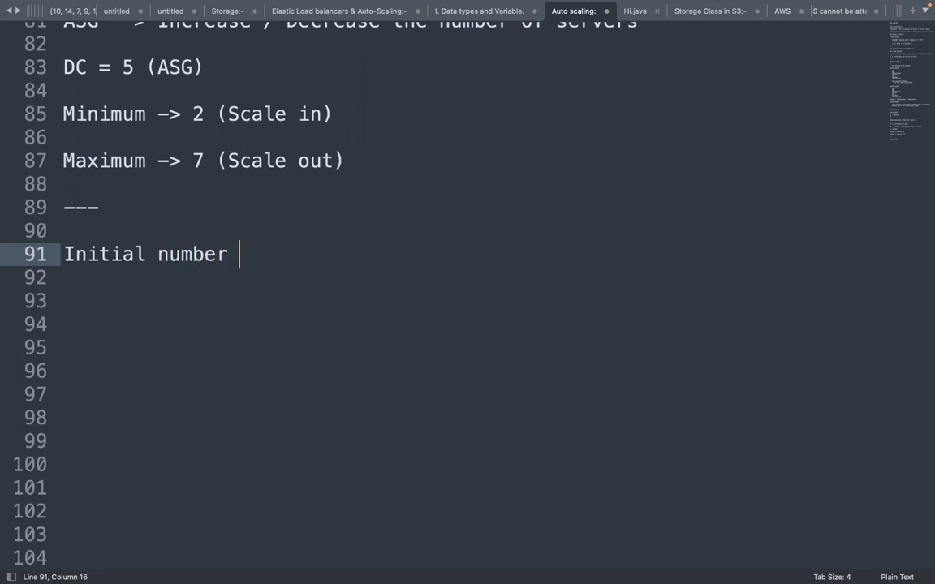
{"action": "type", "text": "="}
{"action": "type", "text": "5"}
{"action": "left_click", "coordinate": [98, 223]}
{"action": "key", "text": "Return"}
{"action": "key", "text": "Return"}
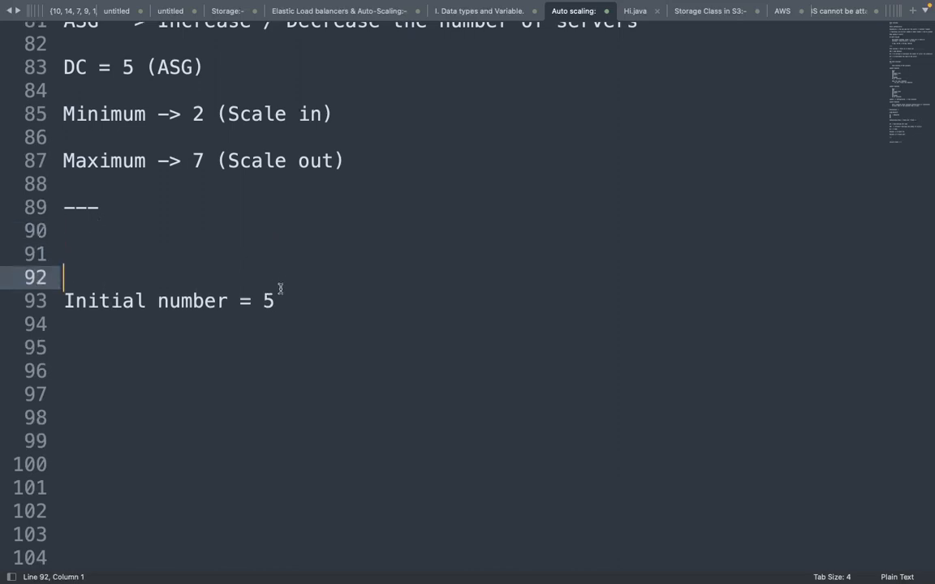
{"action": "left_click_drag", "start_coordinate": [277, 297], "coordinate": [262, 300]}
{"action": "left_click_drag", "start_coordinate": [64, 301], "coordinate": [277, 302]}
{"action": "key", "text": "BackSpace"}
{"action": "key", "text": "BackSpace"}
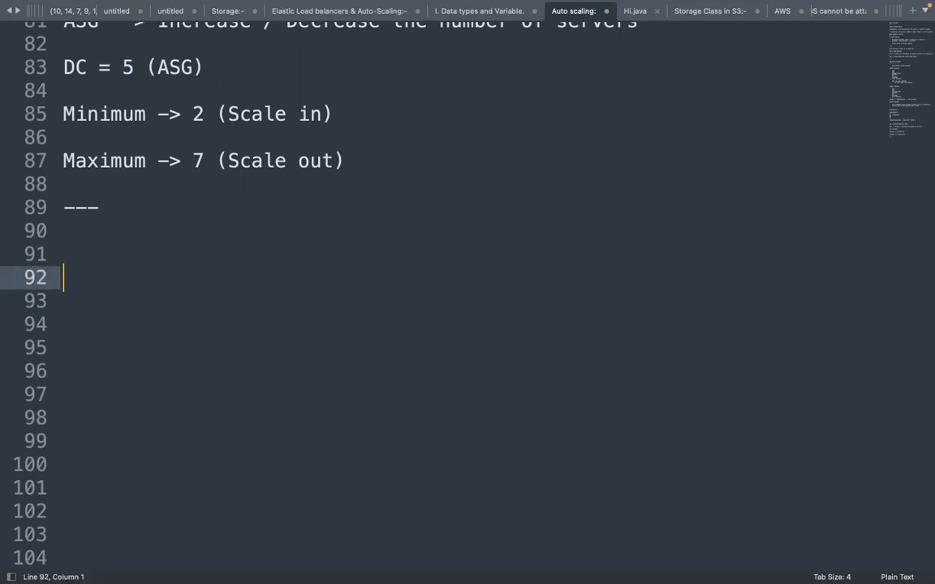
Write "Doctor ->" on line 92 below the separator and leave blank lines under it
{"action": "type", "text": "Dock"}
{"action": "key", "text": "BackSpace"}
{"action": "type", "text": "t"}
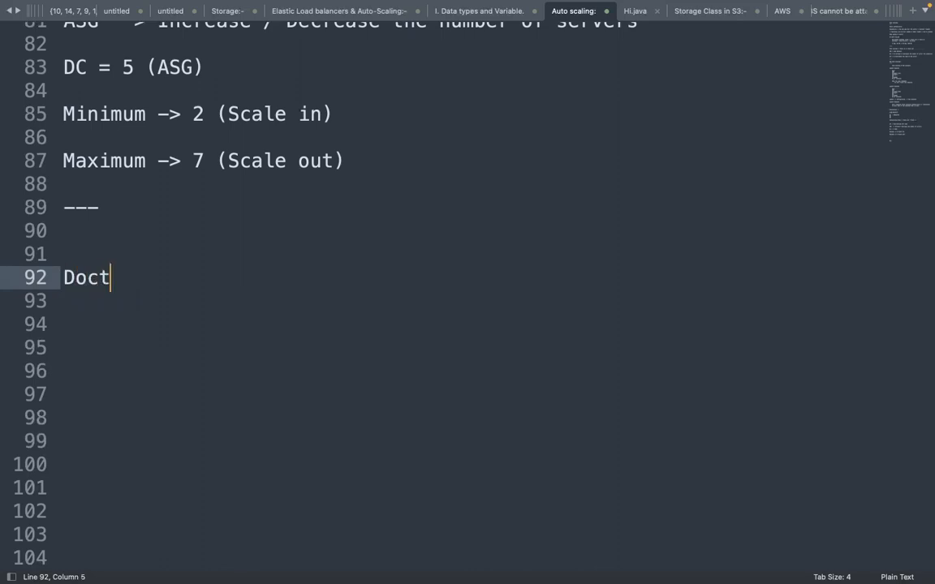
{"action": "type", "text": "or ->"}
{"action": "key", "text": "Return"}
{"action": "key", "text": "Return"}
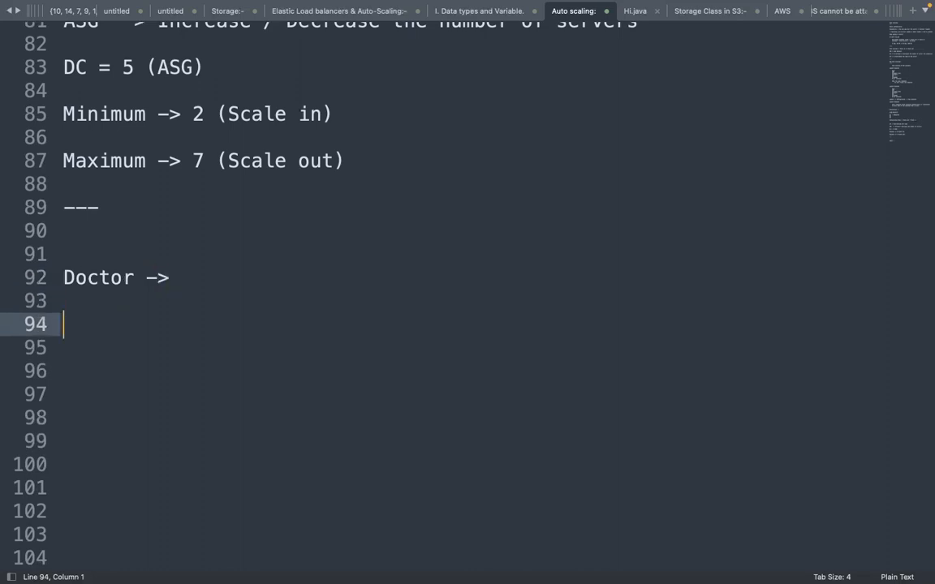
{"action": "key", "text": "Return"}
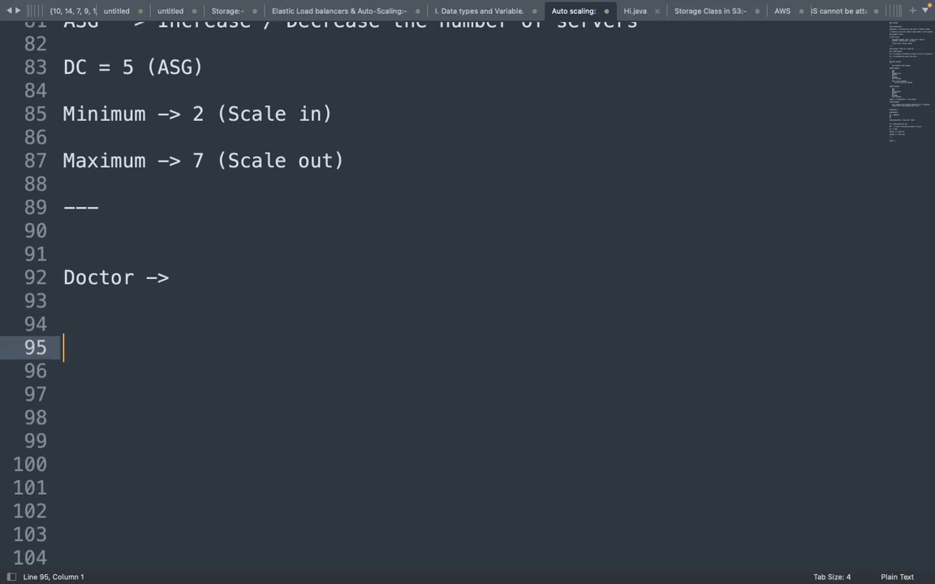
Below the Doctor line, add the lines "Desired capacity = 3" and "Maximum = 4", separated by a blank line
{"action": "type", "text": "3 idly"}
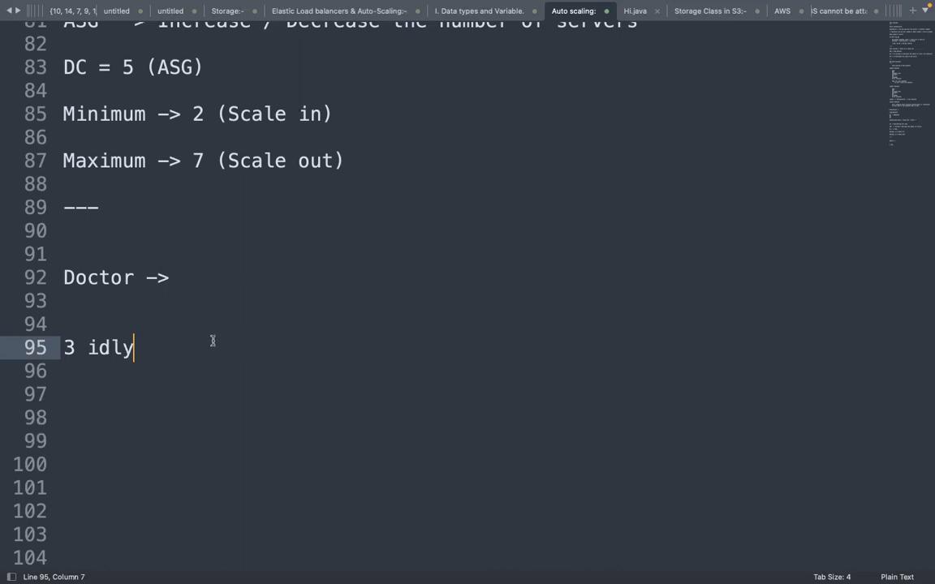
{"action": "key", "text": "super+l"}
{"action": "type", "text": "Des"}
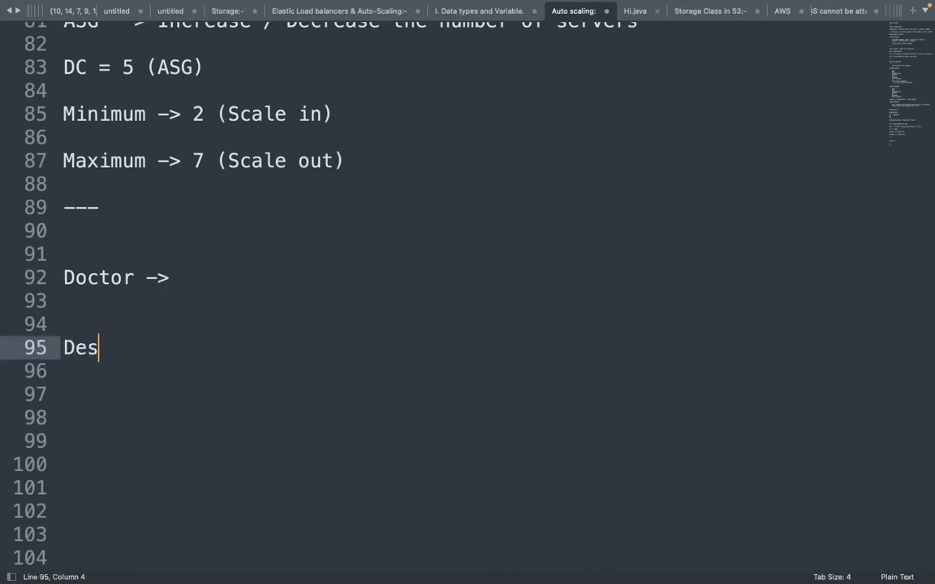
{"action": "type", "text": "ired ca"}
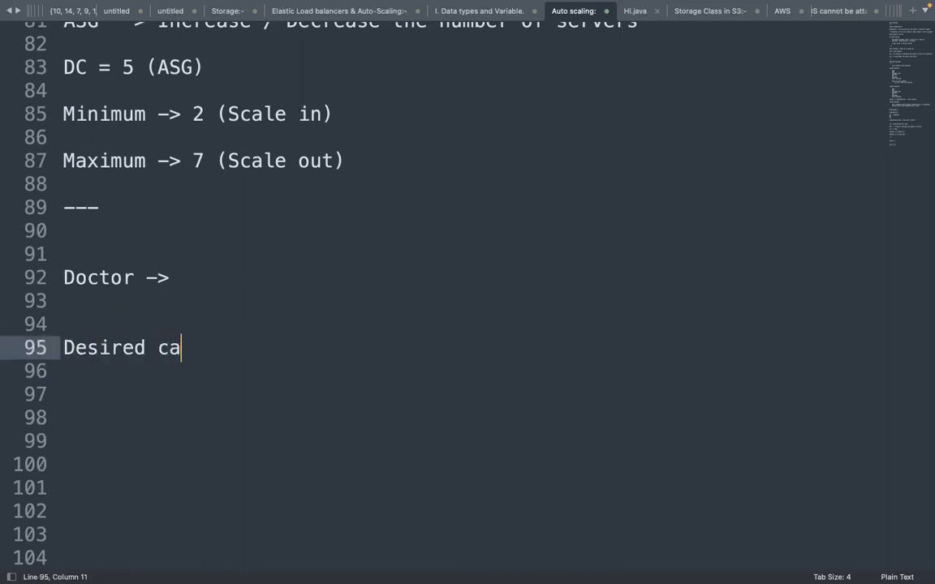
{"action": "type", "text": "pacity = 3"}
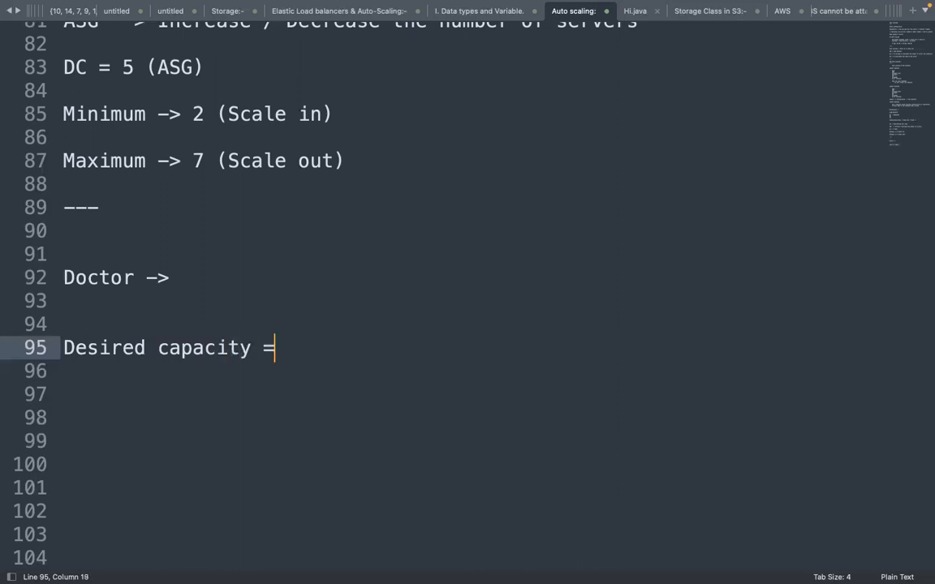
{"action": "key", "text": "Return"}
{"action": "key", "text": "Return"}
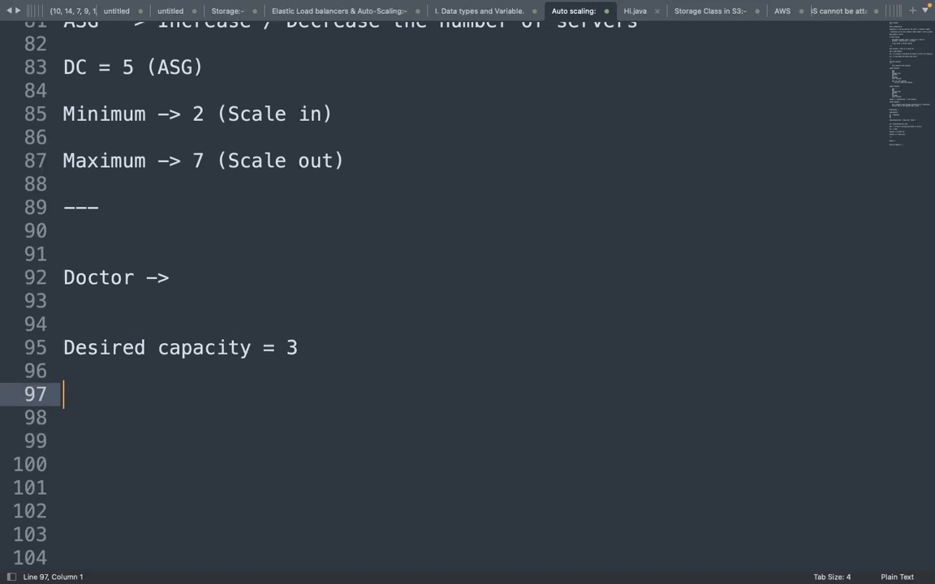
{"action": "type", "text": "Maximum = "}
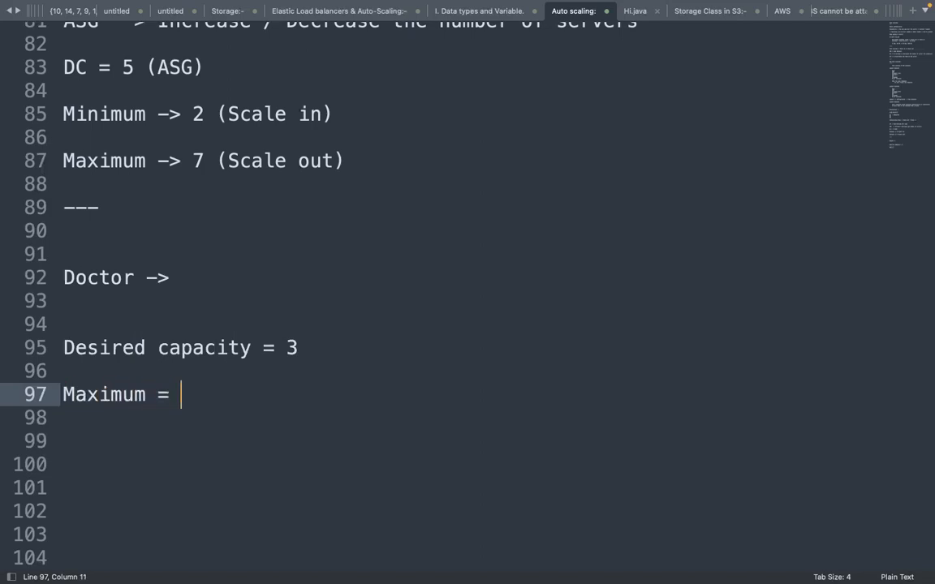
{"action": "type", "text": "4"}
Insert the line "Minimu = 2" between the Doctor and Desired capacity lines, keeping one blank line before Desired capacity
{"action": "left_click", "coordinate": [179, 277]}
{"action": "key", "text": "Return"}
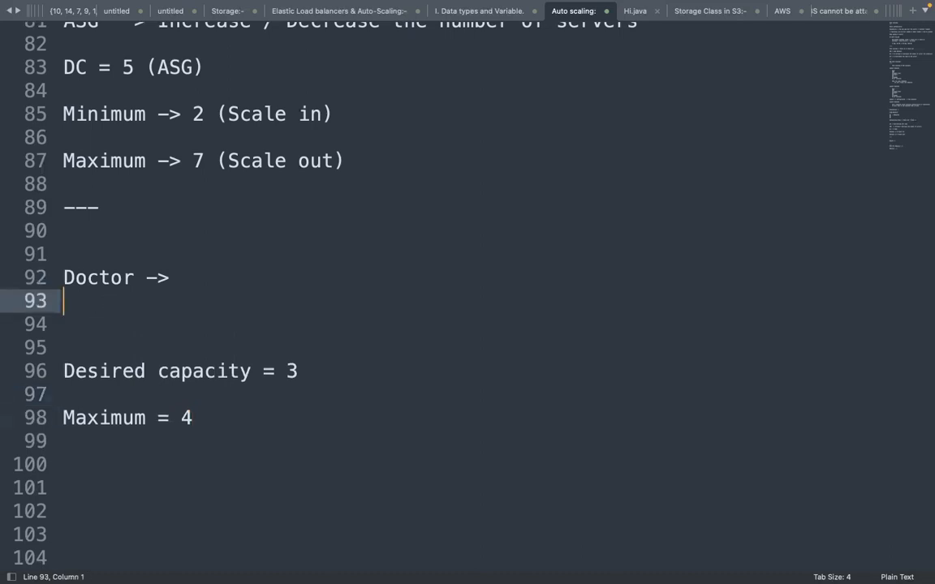
{"action": "key", "text": "Return"}
{"action": "type", "text": "Min"}
{"action": "key", "text": "BackSpace"}
{"action": "key", "text": "BackSpace"}
{"action": "key", "text": "BackSpace"}
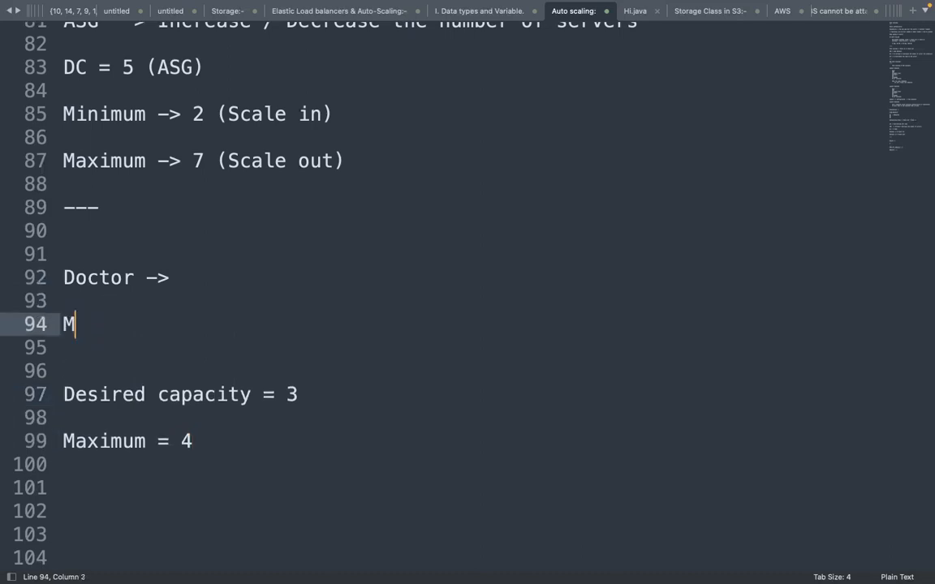
{"action": "key", "text": "Return"}
{"action": "type", "text": "Minim"}
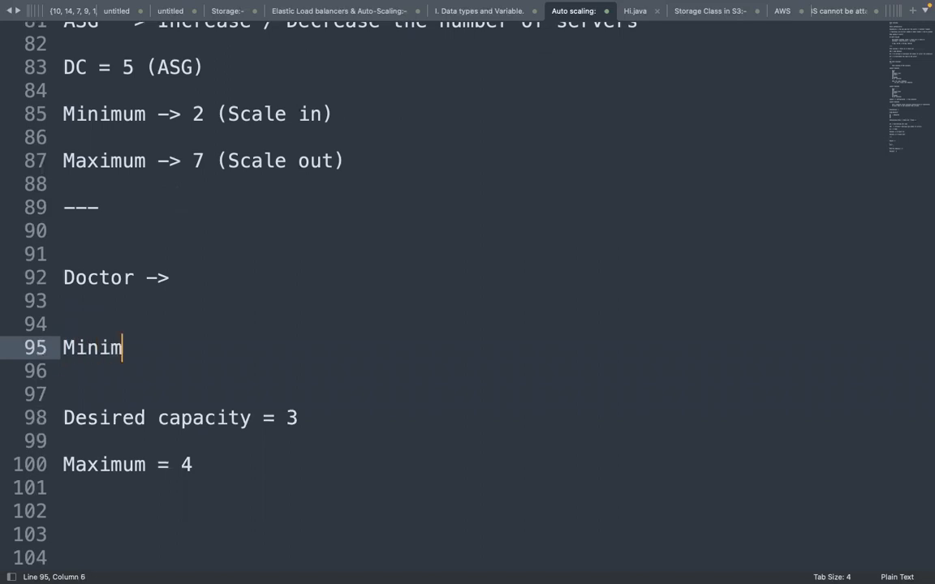
{"action": "type", "text": "u = 2"}
{"action": "key", "text": "Down"}
{"action": "key", "text": "BackSpace"}
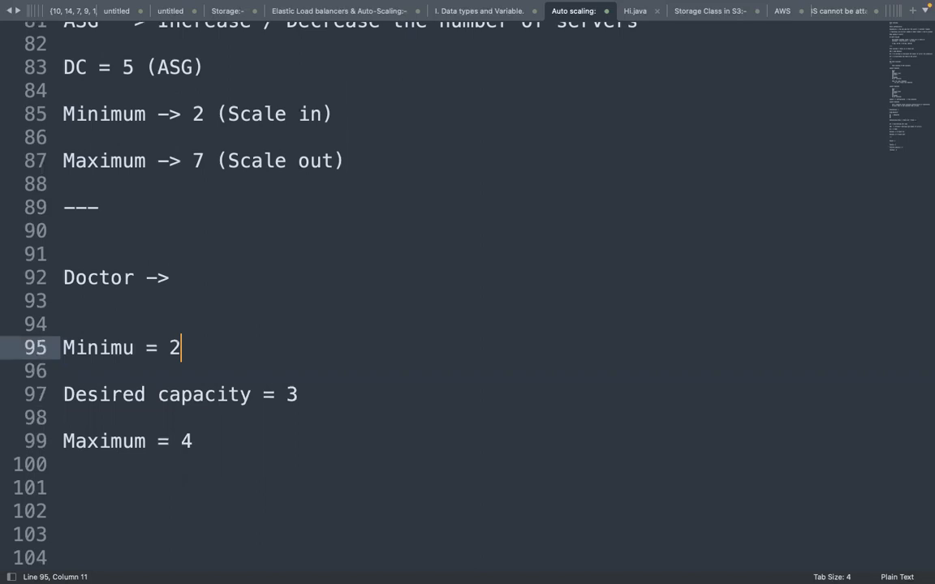
Add "DS = 5" below the "Maximum = 4" line, with extra blank lines between the two
{"action": "left_click", "coordinate": [135, 347]}
{"action": "left_click", "coordinate": [215, 443]}
{"action": "key", "text": "Down"}
{"action": "key", "text": "Down"}
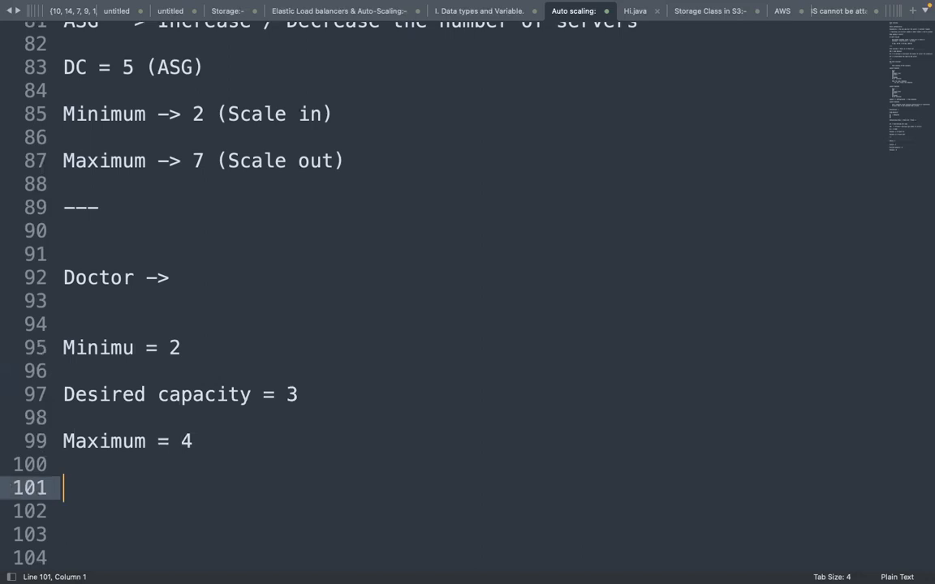
{"action": "type", "text": "DS = 5"}
{"action": "left_click", "coordinate": [220, 441]}
{"action": "key", "text": "Return"}
{"action": "key", "text": "Return"}
{"action": "key", "text": "Down"}
{"action": "key", "text": "Down"}
{"action": "key", "text": "Down"}
{"action": "key", "text": "Down"}
{"action": "key", "text": "Down"}
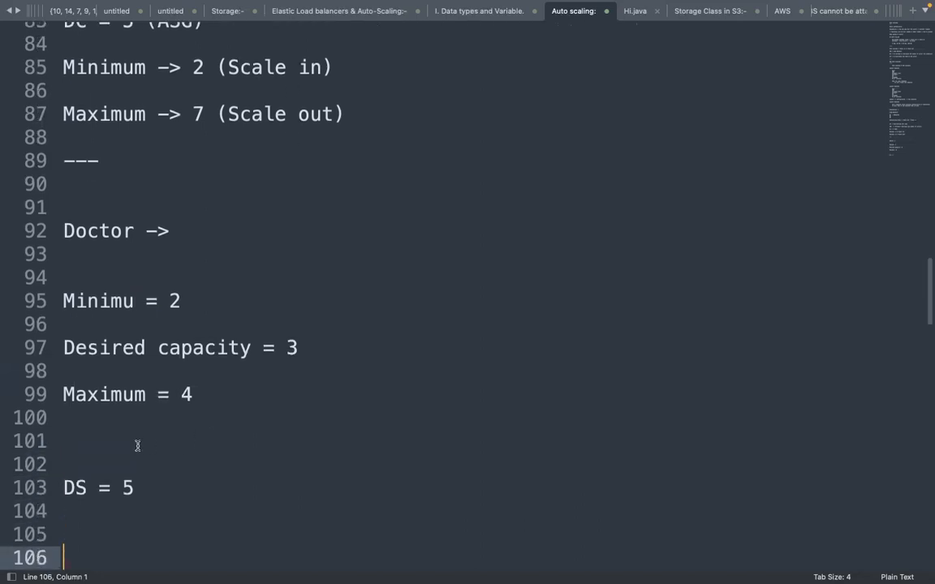
Add "Min = 1" above the DS line and "Max = 15" below it
{"action": "left_click", "coordinate": [78, 443]}
{"action": "type", "text": "Min = 1"}
{"action": "key", "text": "Down"}
{"action": "key", "text": "Down"}
{"action": "key", "text": "Down"}
{"action": "key", "text": "Down"}
{"action": "type", "text": "Max = 15"}
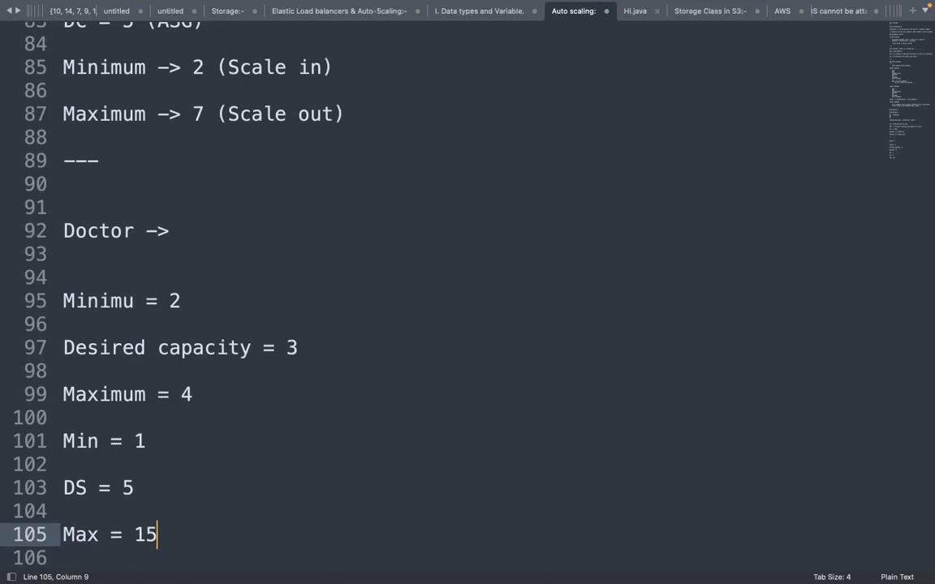
Below the Max line, add another "---" separator and the line "On demand?" followed by blank lines
{"action": "key", "text": "Return"}
{"action": "key", "text": "Return"}
{"action": "key", "text": "Return"}
{"action": "type", "text": "---"}
{"action": "key", "text": "Return"}
{"action": "key", "text": "Return"}
{"action": "type", "text": "On dmea"}
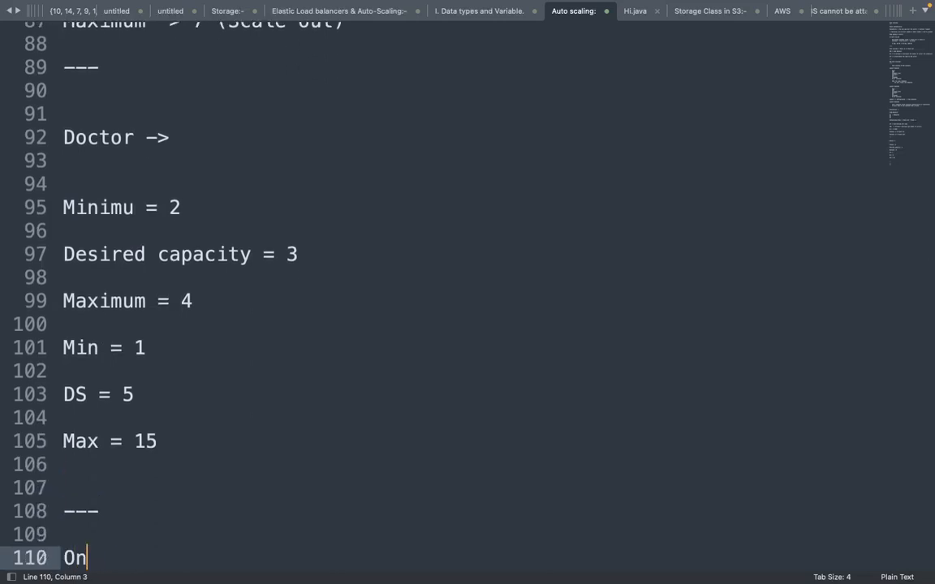
{"action": "key", "text": "BackSpace"}
{"action": "key", "text": "BackSpace"}
{"action": "key", "text": "BackSpace"}
{"action": "type", "text": "ema"}
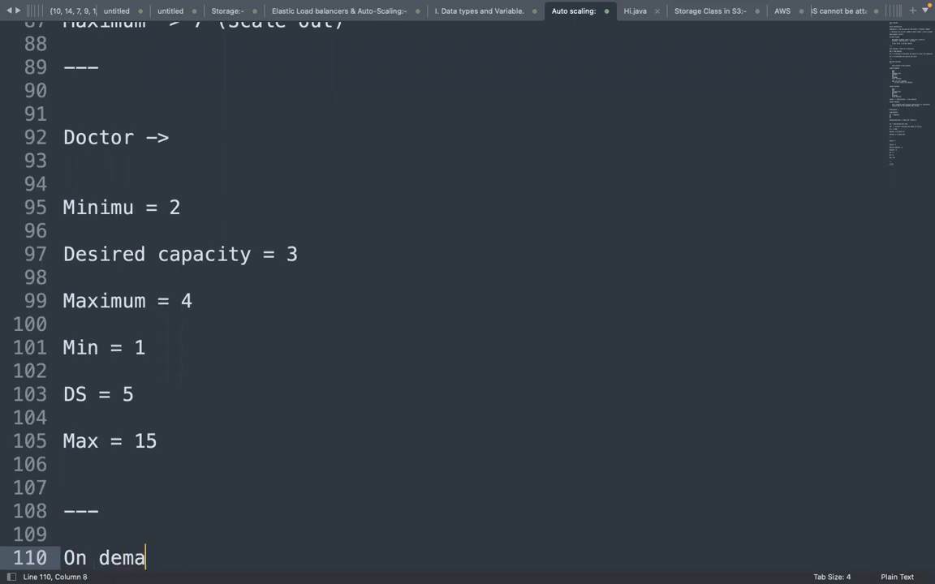
{"action": "type", "text": "nd?"}
{"action": "key", "text": "Return"}
{"action": "key", "text": "Return"}
{"action": "key", "text": "Return"}
{"action": "key", "text": "Return"}
{"action": "key", "text": "Up"}
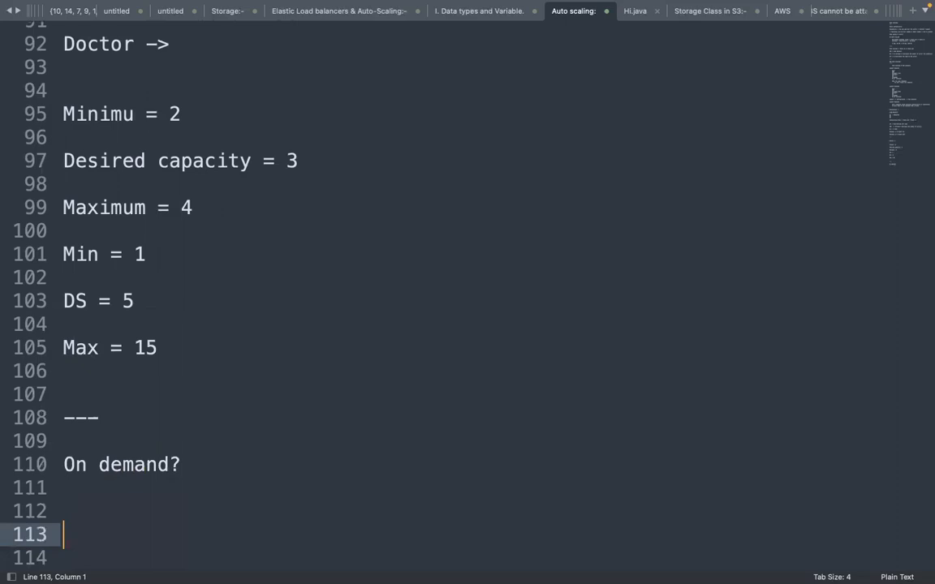
{"action": "key", "text": "Up"}
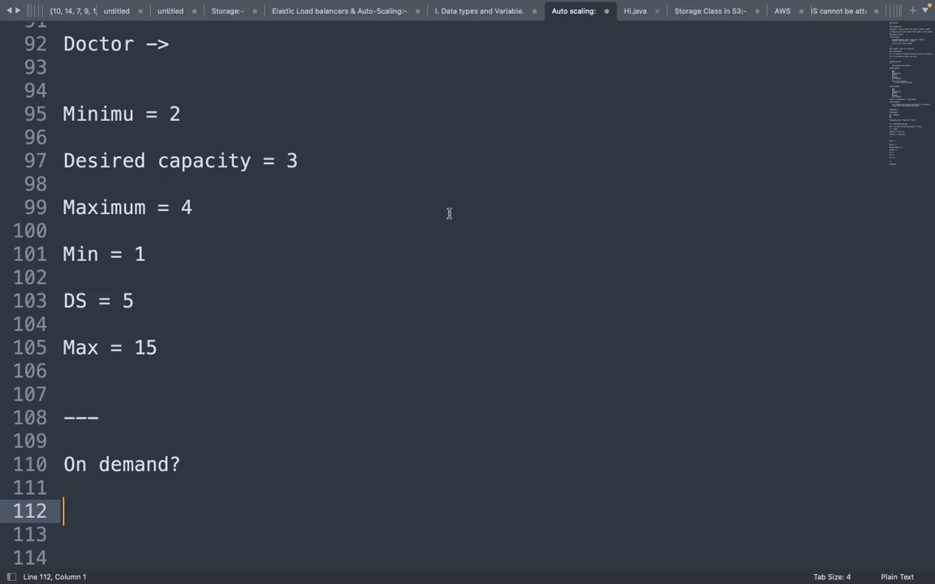
Write "16" two lines below "On demand?" and highlight the Min, DS and Max lines for comparison
{"action": "mouse_move", "coordinate": [521, 19]}
{"action": "left_click", "coordinate": [208, 462]}
{"action": "key", "text": "Down"}
{"action": "key", "text": "Down"}
{"action": "type", "text": "16"}
{"action": "left_click_drag", "start_coordinate": [183, 337], "coordinate": [51, 249]}
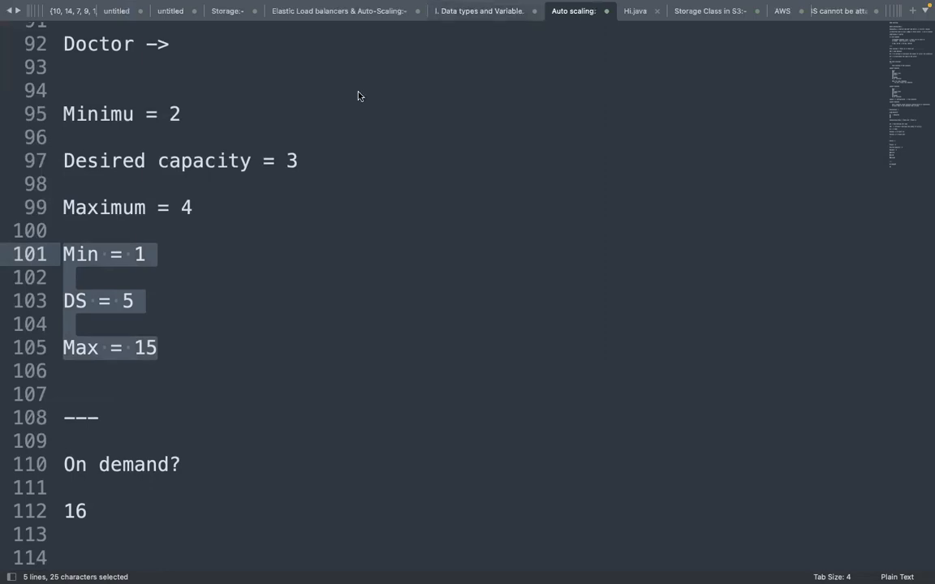
Replace the number below "On demand?" with 8
{"action": "left_click_drag", "start_coordinate": [88, 511], "coordinate": [70, 512]}
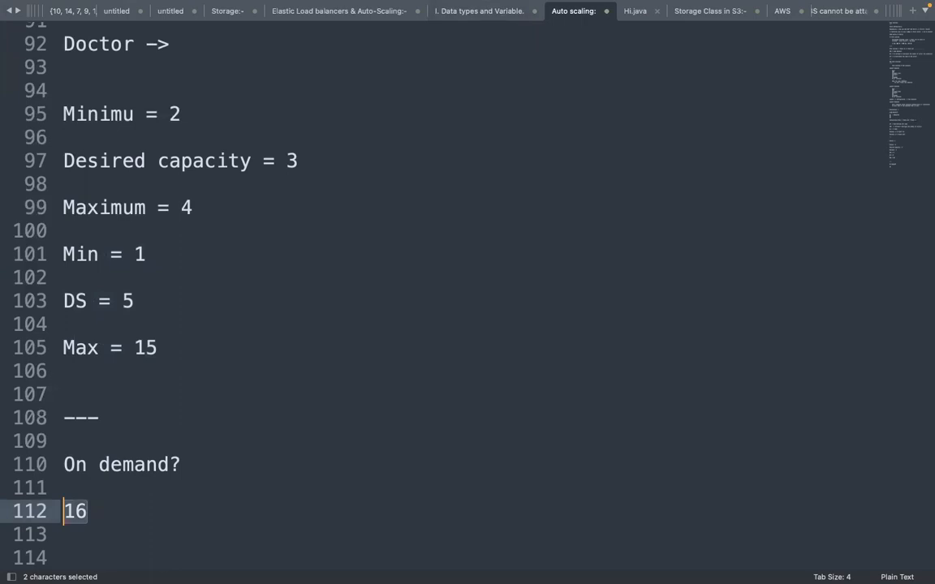
{"action": "key", "text": "BackSpace"}
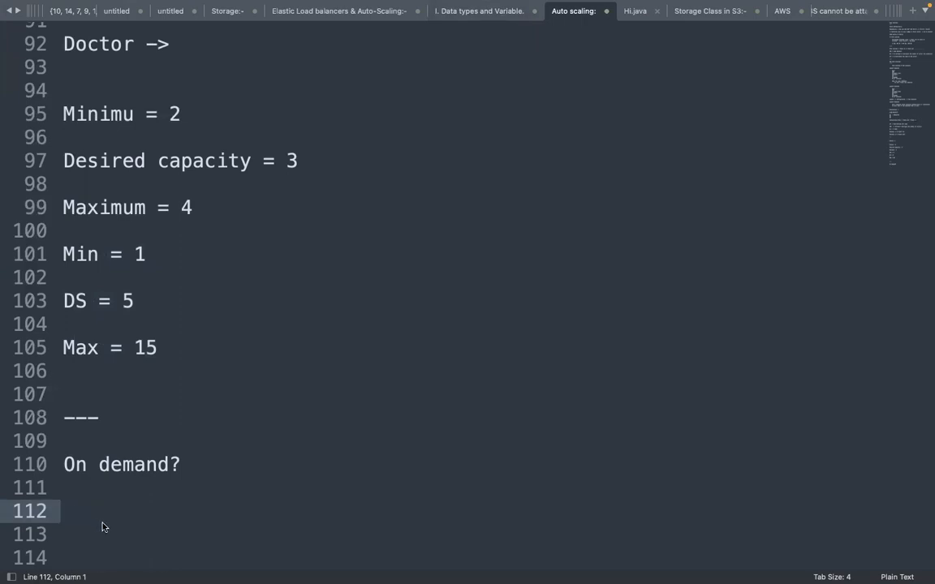
{"action": "type", "text": "8"}
Switch to Chrome and review the wizard's existing and new load balancer options, then return the selection to No load balancer
{"action": "mouse_move", "coordinate": [580, 35]}
{"action": "key", "text": "super+Tab"}
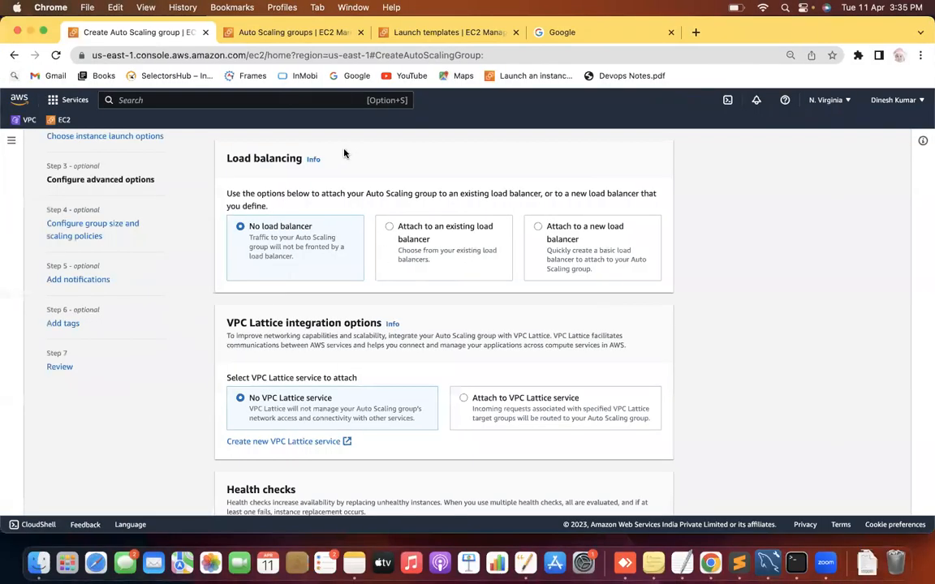
{"action": "left_click_drag", "start_coordinate": [232, 158], "coordinate": [283, 167]}
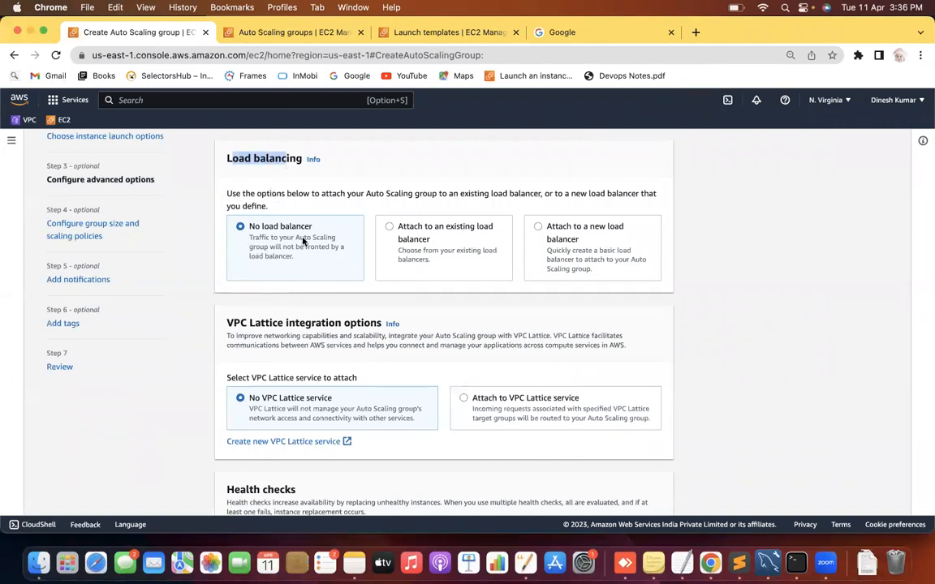
{"action": "left_click", "coordinate": [159, 370]}
{"action": "scroll", "coordinate": [158, 370], "scroll_direction": "down", "scroll_amount": 1}
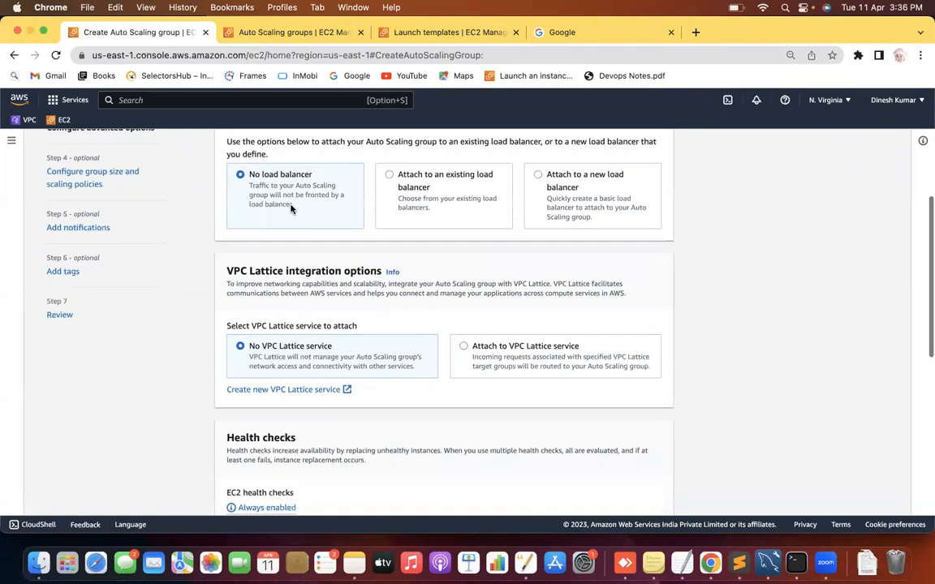
{"action": "left_click", "coordinate": [391, 175]}
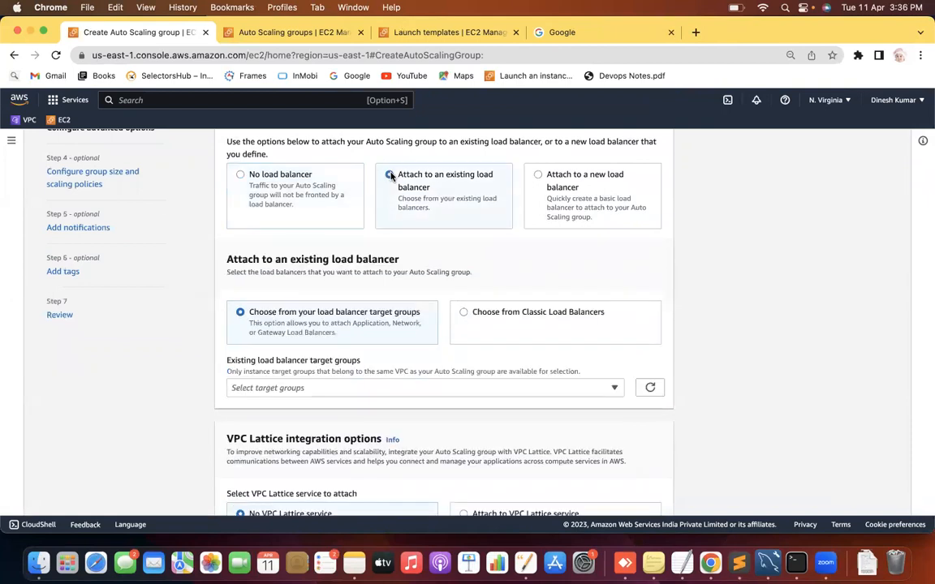
{"action": "left_click", "coordinate": [538, 175]}
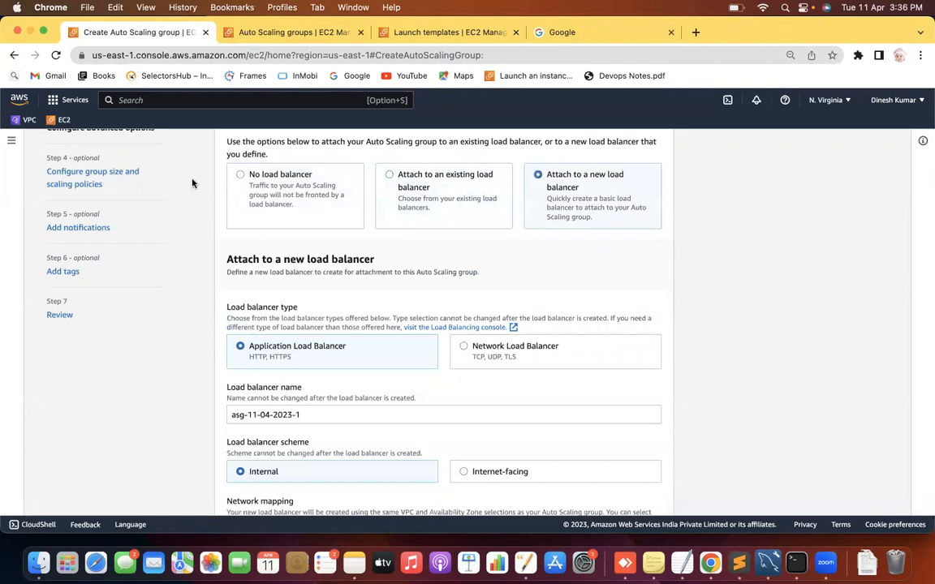
{"action": "left_click", "coordinate": [241, 175]}
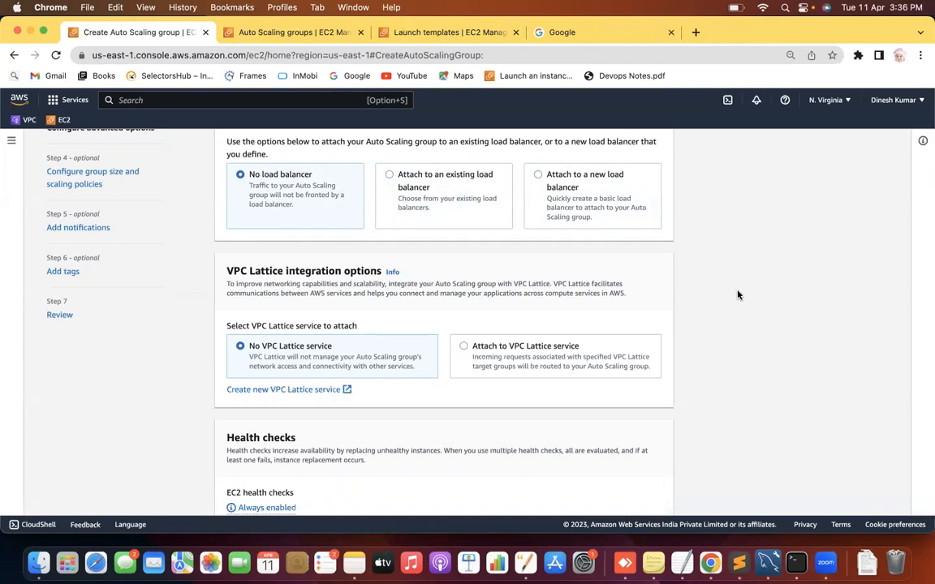
Review the health check settings and grace period on the advanced options page, and continue to group size and scaling policies
{"action": "scroll", "coordinate": [737, 295], "scroll_direction": "down", "scroll_amount": 6}
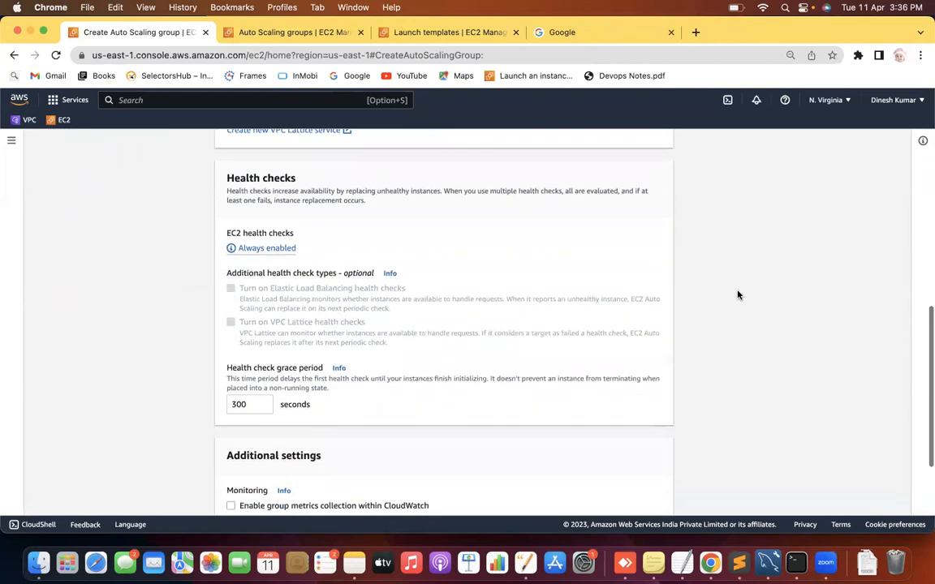
{"action": "left_click_drag", "start_coordinate": [238, 192], "coordinate": [427, 189]}
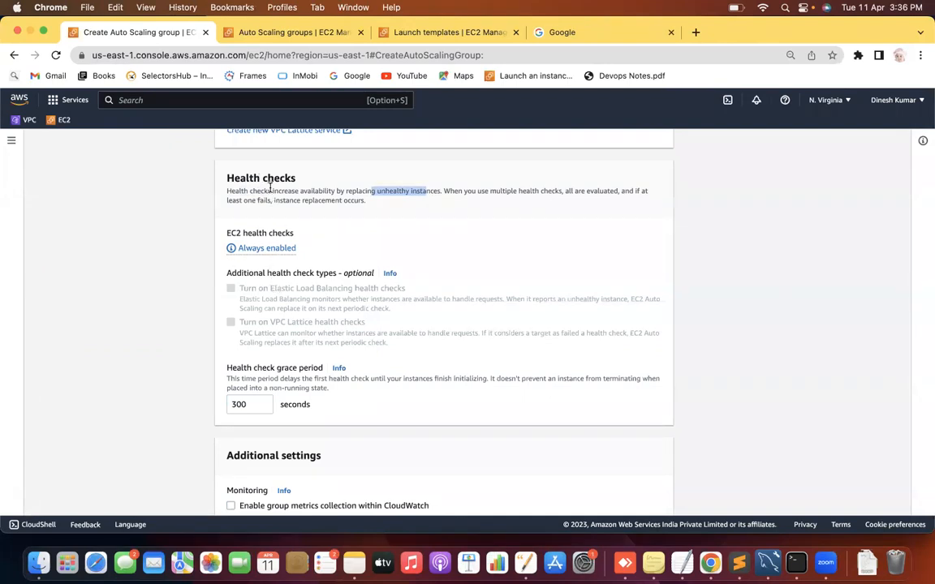
{"action": "left_click_drag", "start_coordinate": [239, 177], "coordinate": [280, 179]}
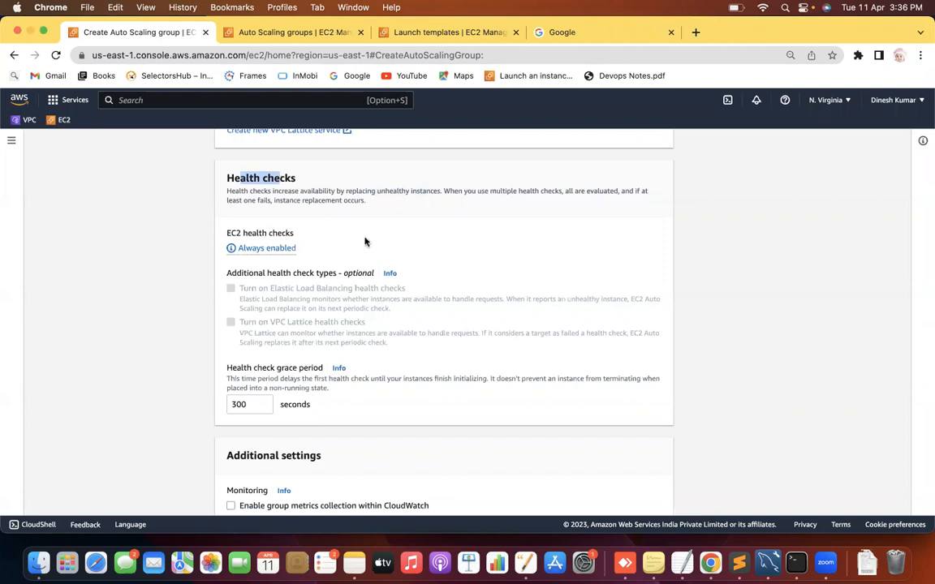
{"action": "left_click", "coordinate": [246, 405]}
{"action": "left_click", "coordinate": [114, 344]}
{"action": "scroll", "coordinate": [114, 344], "scroll_direction": "down", "scroll_amount": 3}
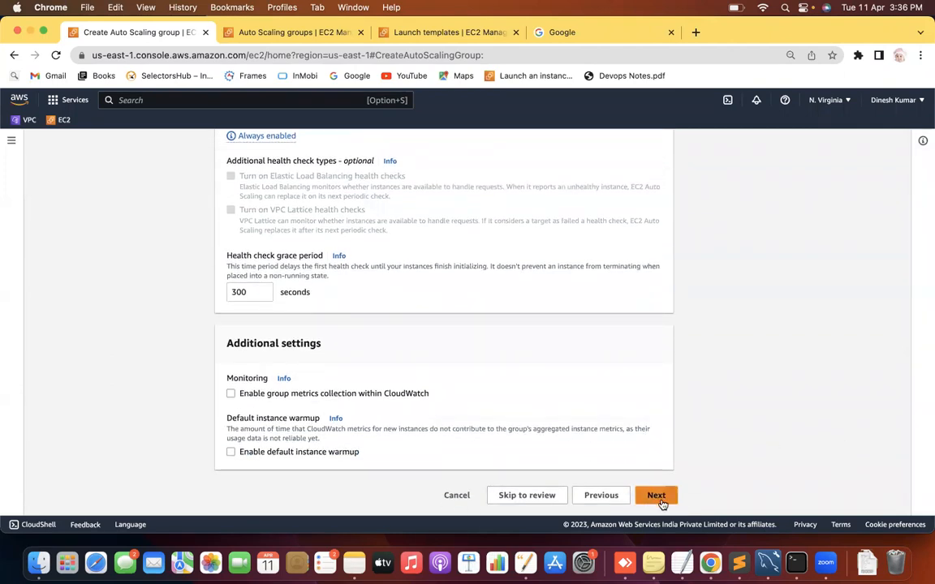
{"action": "left_click", "coordinate": [661, 501]}
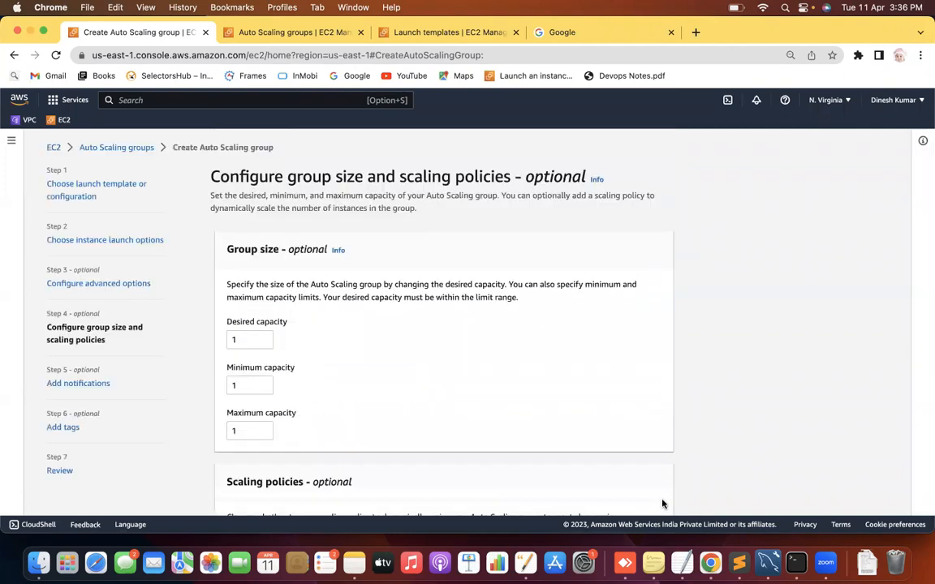
Set the group's desired capacity to 2 and compare it with the minimum and maximum capacity values
{"action": "scroll", "coordinate": [762, 273], "scroll_direction": "down", "scroll_amount": 2}
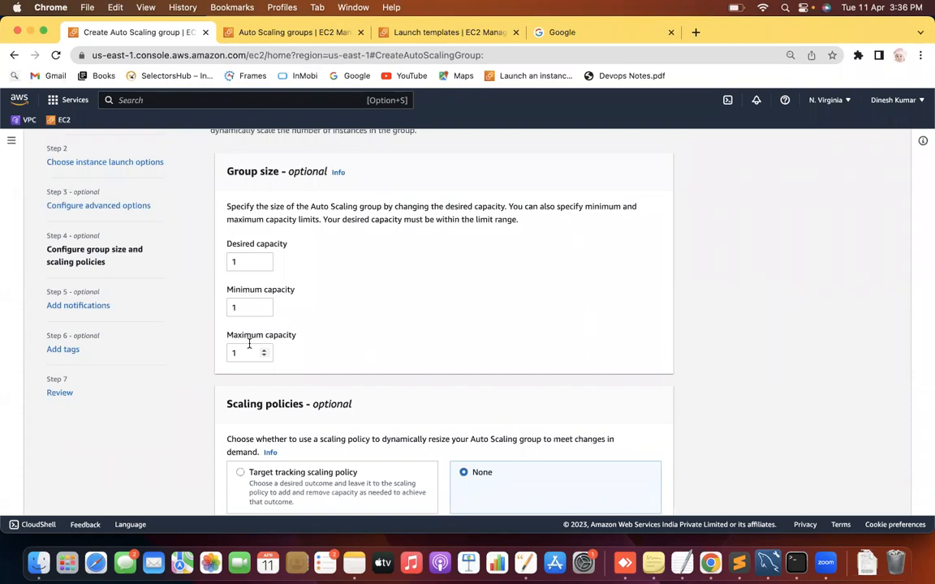
{"action": "double_click", "coordinate": [235, 261]}
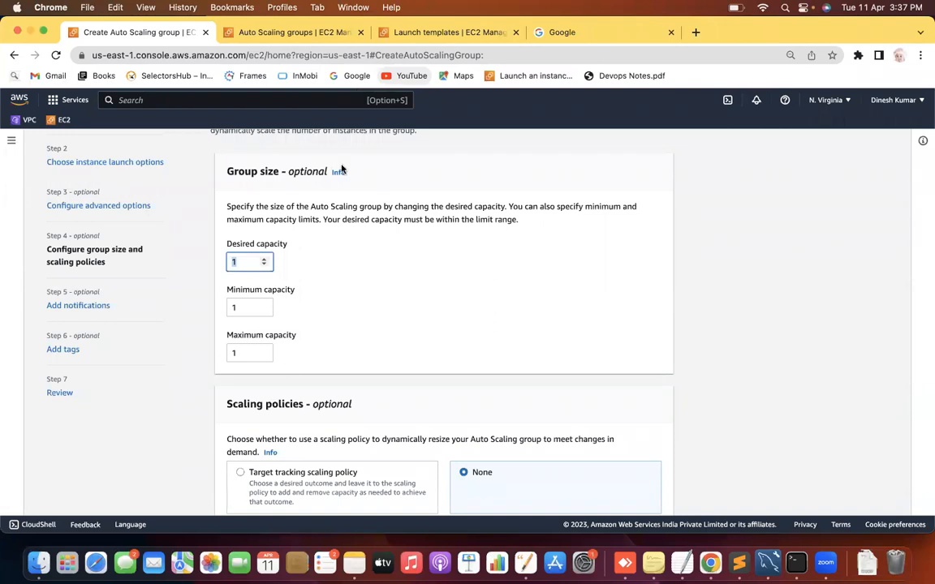
{"action": "left_click", "coordinate": [244, 261]}
{"action": "key", "text": "BackSpace"}
{"action": "type", "text": "2"}
{"action": "left_click", "coordinate": [238, 352]}
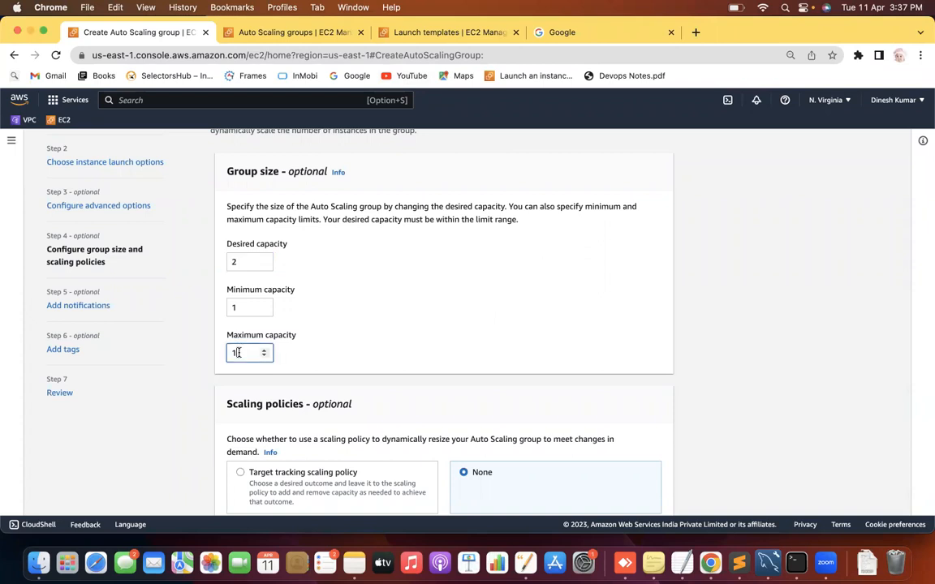
{"action": "left_click", "coordinate": [240, 306]}
{"action": "left_click", "coordinate": [237, 352]}
{"action": "left_click", "coordinate": [409, 319]}
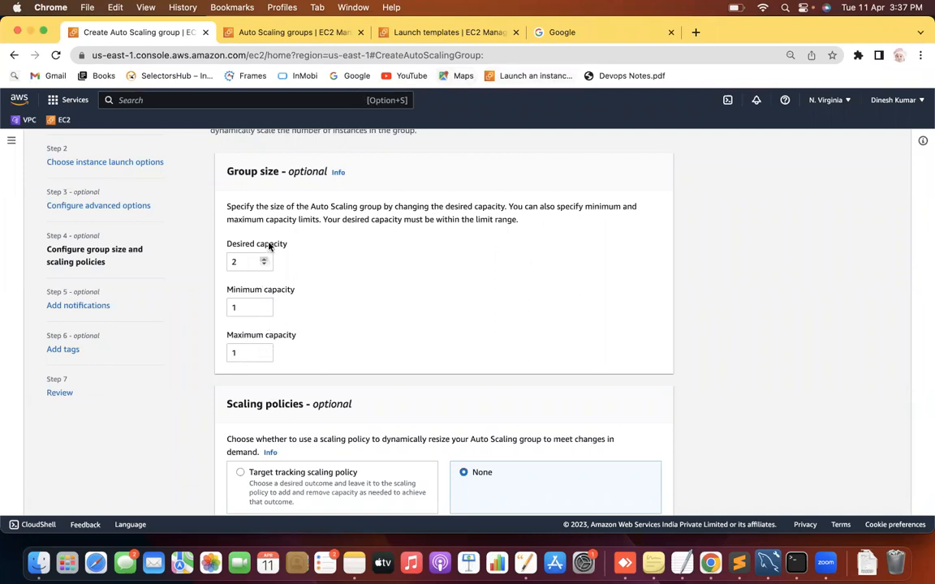
Set the group's maximum capacity to 4 and highlight the desired and maximum values for comparison
{"action": "left_click", "coordinate": [242, 353]}
{"action": "left_click_drag", "start_coordinate": [239, 355], "coordinate": [228, 354]}
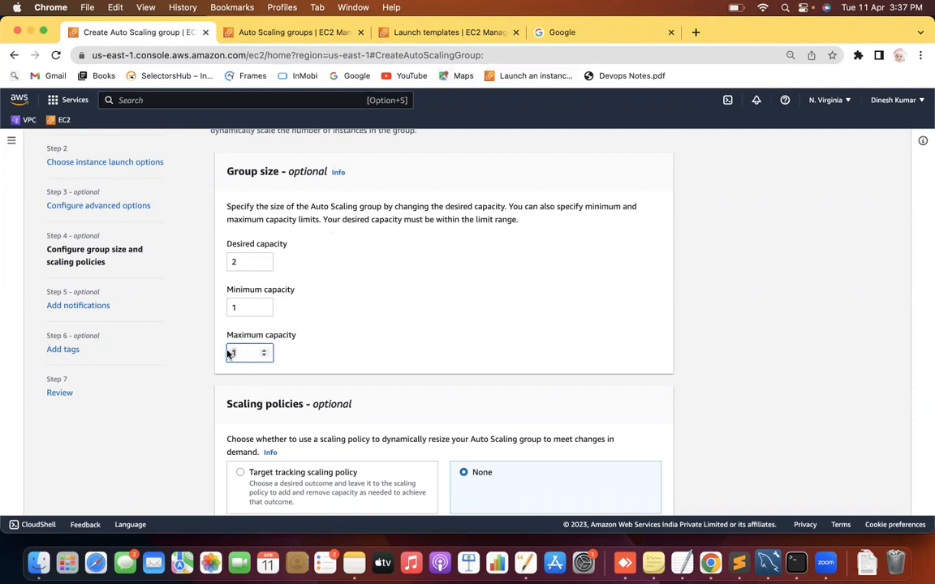
{"action": "type", "text": "0"}
{"action": "key", "text": "BackSpace"}
{"action": "type", "text": "4"}
{"action": "left_click", "coordinate": [234, 261]}
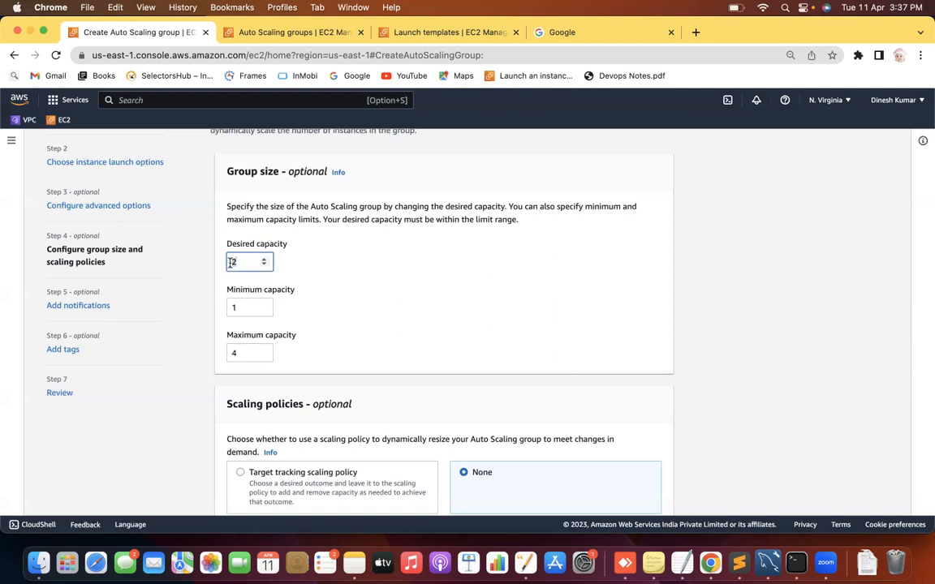
{"action": "left_click", "coordinate": [236, 352]}
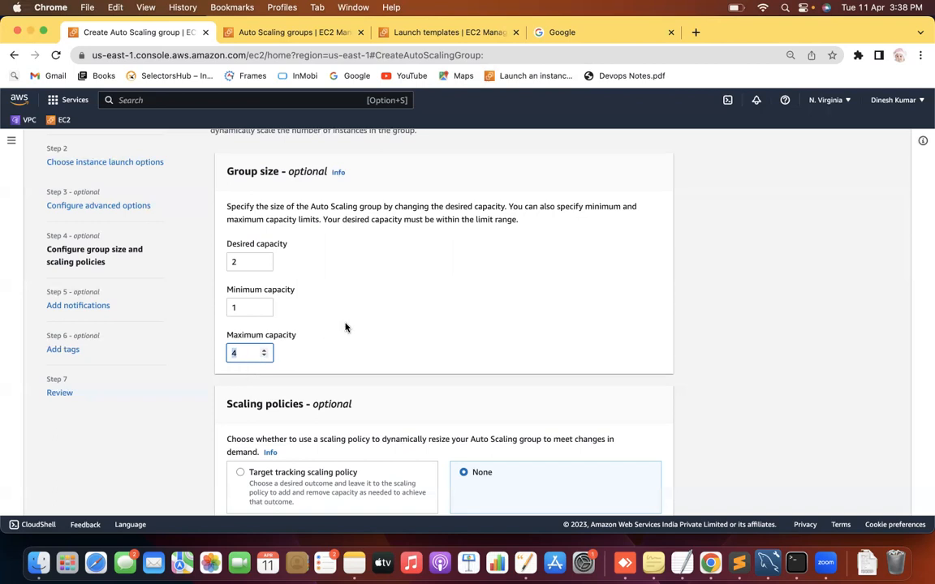
{"action": "type", "text": "8"}
Switch to the Sublime Text notes and add the line "Desired cap <= Maximum cap" below the 8, followed by blank lines
{"action": "left_click", "coordinate": [738, 562]}
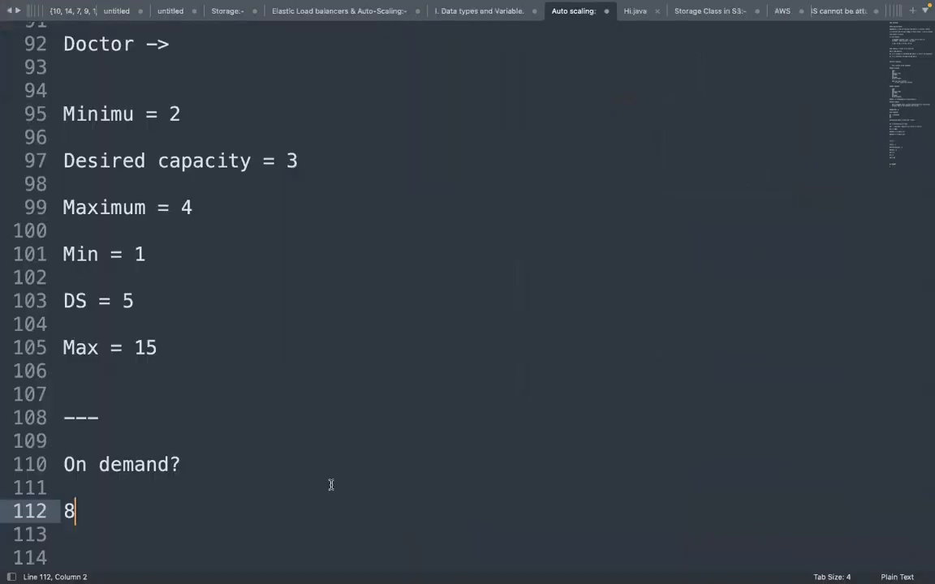
{"action": "key", "text": "Return"}
{"action": "key", "text": "Return"}
{"action": "type", "text": "DEs"}
{"action": "key", "text": "BackSpace"}
{"action": "key", "text": "BackSpace"}
{"action": "type", "text": "esire"}
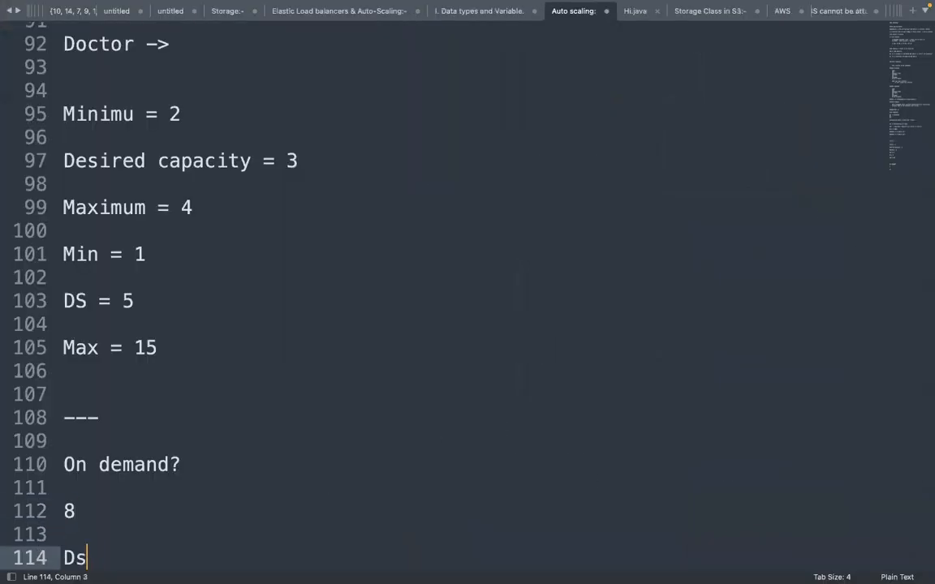
{"action": "type", "text": "d "}
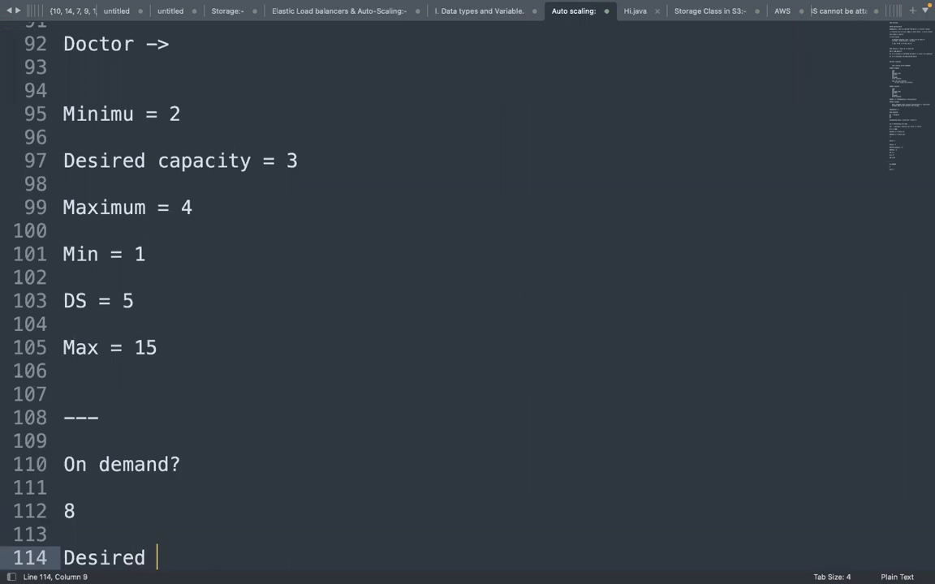
{"action": "type", "text": "cap <= Ma"}
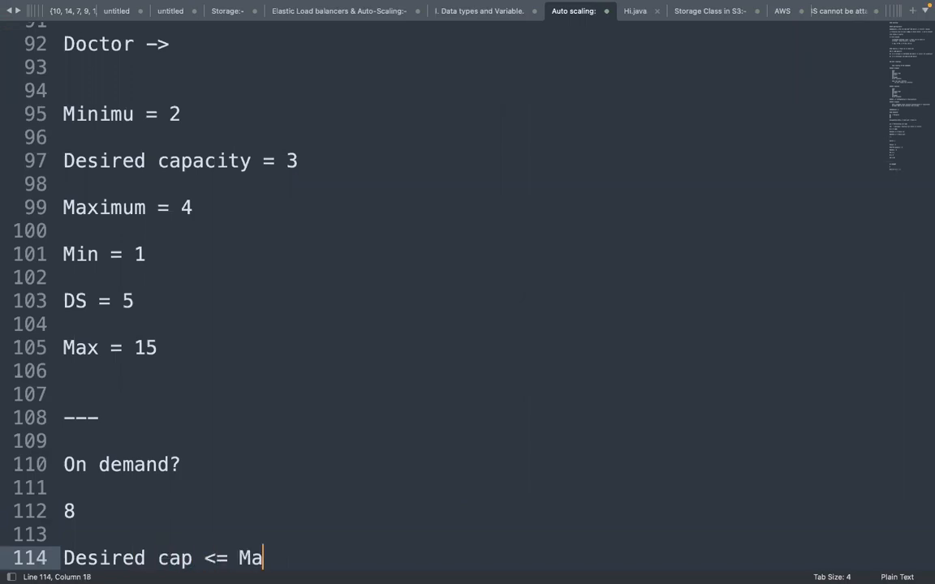
{"action": "type", "text": "ximum cap"}
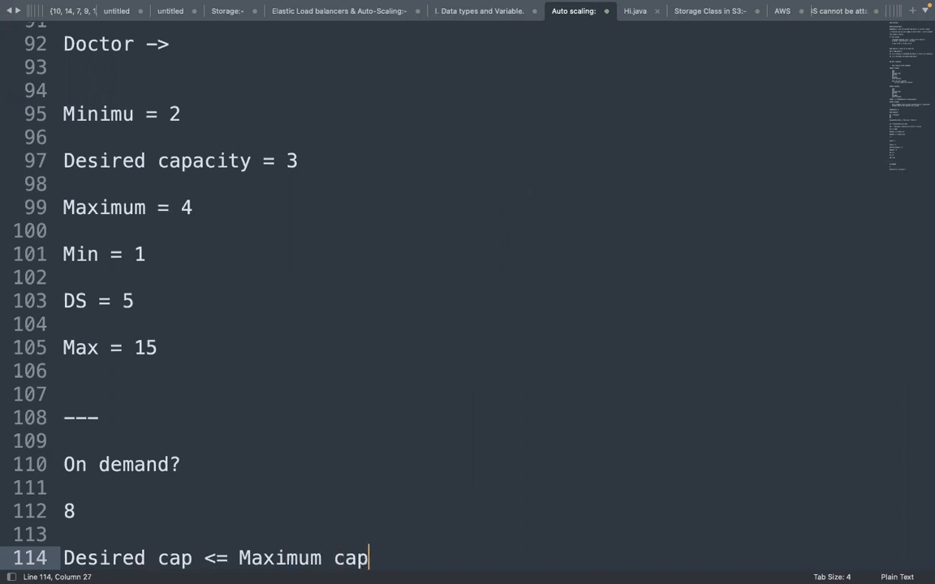
{"action": "key", "text": "Return"}
{"action": "key", "text": "Return"}
{"action": "key", "text": "Return"}
{"action": "key", "text": "Return"}
{"action": "key", "text": "Up"}
{"action": "key", "text": "Up"}
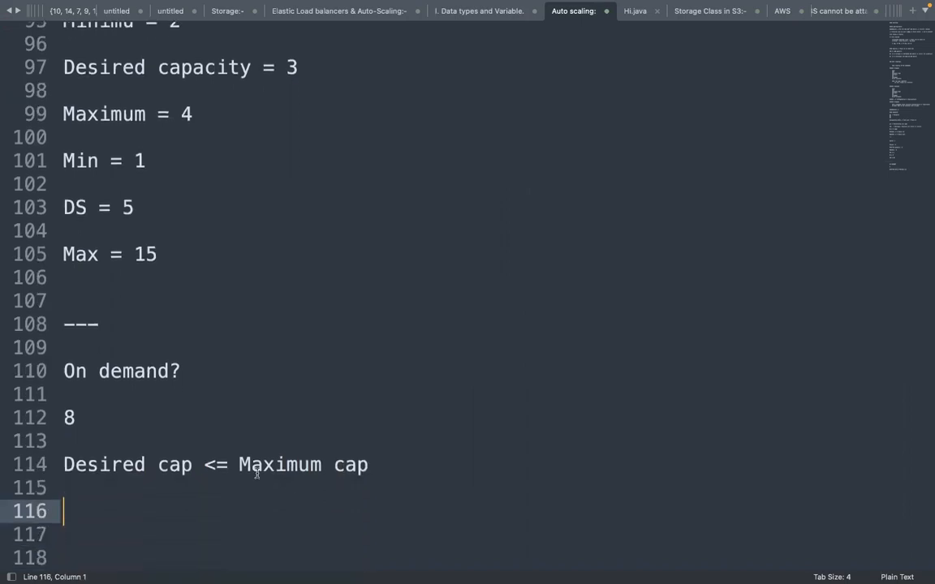
{"action": "left_click_drag", "start_coordinate": [215, 466], "coordinate": [223, 469]}
{"action": "left_click", "coordinate": [202, 464]}
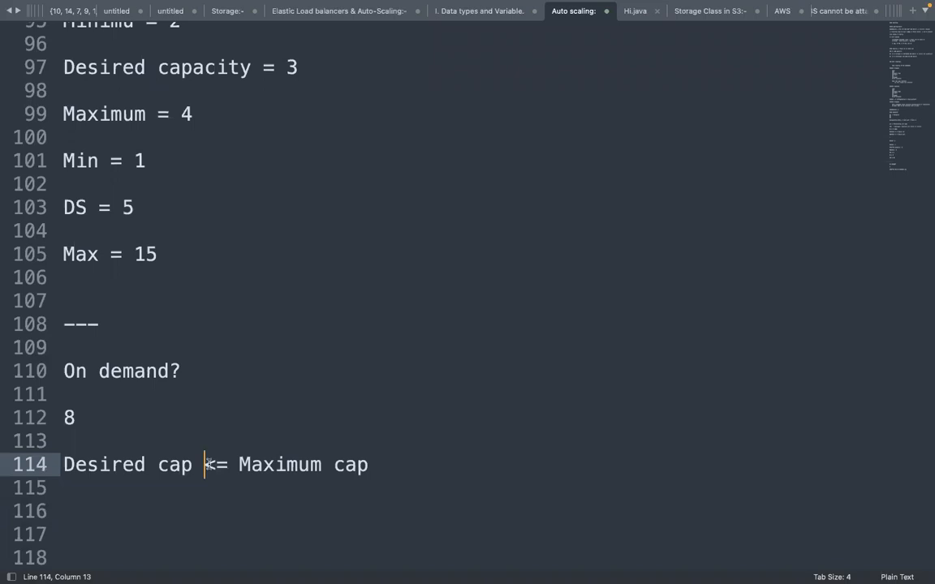
Return to the Auto Scaling wizard in Chrome and set the minimum capacity to 2
{"action": "key", "text": "ctrl+Left"}
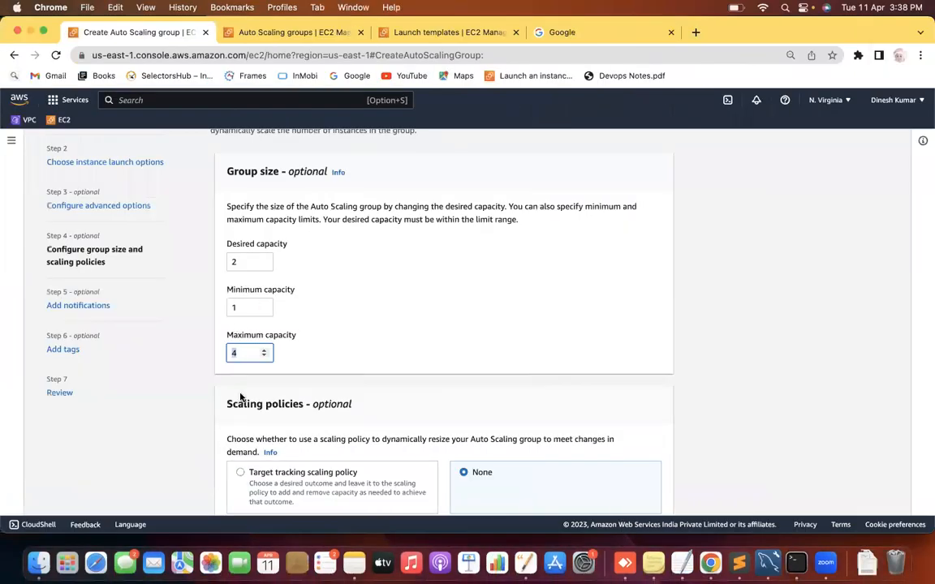
{"action": "left_click", "coordinate": [164, 407]}
{"action": "left_click", "coordinate": [232, 353]}
{"action": "double_click", "coordinate": [233, 307]}
{"action": "type", "text": "2"}
{"action": "left_click", "coordinate": [167, 435]}
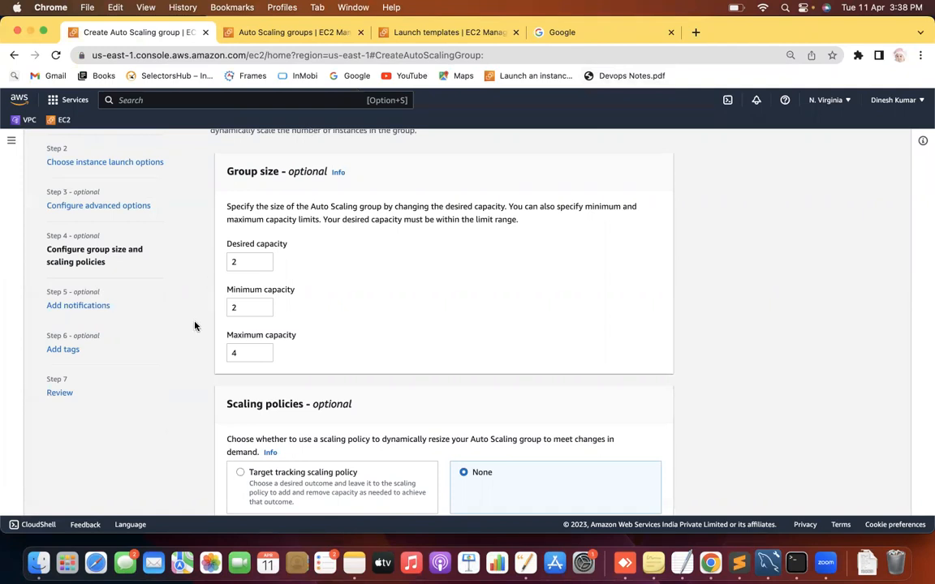
Set the minimum, desired and maximum capacity to 1 each and continue to the notifications page with no scaling policy
{"action": "left_click_drag", "start_coordinate": [241, 311], "coordinate": [219, 311]}
{"action": "type", "text": "1"}
{"action": "left_click_drag", "start_coordinate": [240, 261], "coordinate": [220, 262]}
{"action": "type", "text": "1"}
{"action": "left_click_drag", "start_coordinate": [233, 353], "coordinate": [222, 353]}
{"action": "type", "text": "2"}
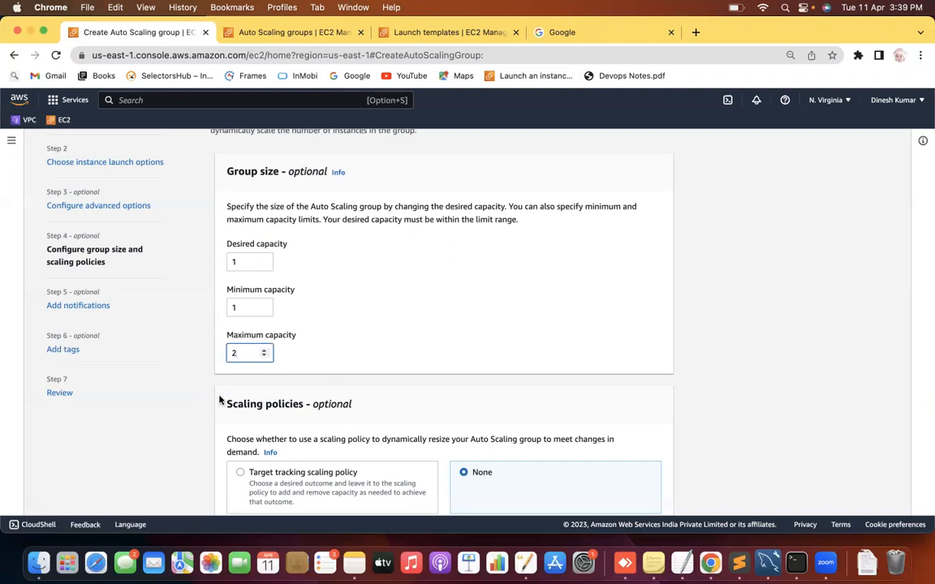
{"action": "key", "text": "BackSpace"}
{"action": "type", "text": "1"}
{"action": "left_click", "coordinate": [159, 454]}
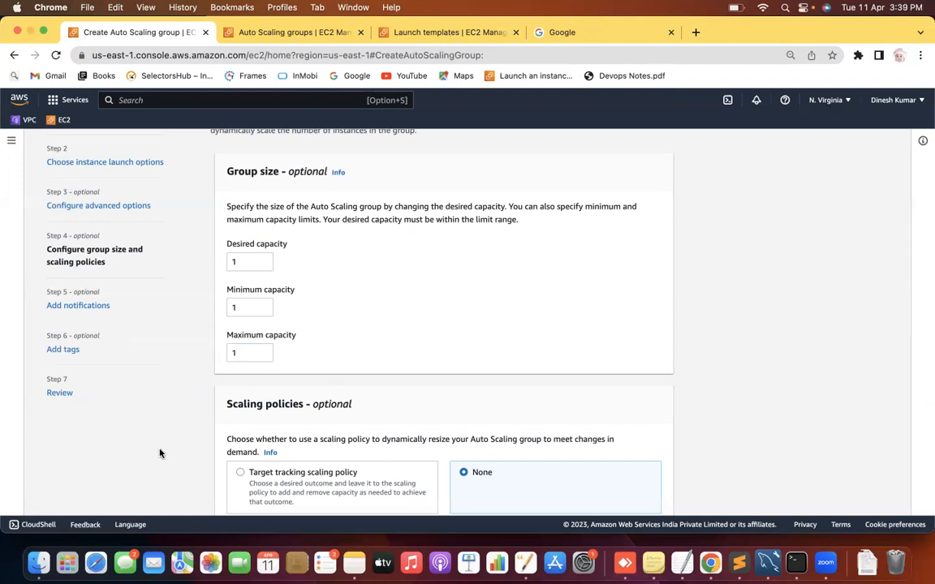
{"action": "scroll", "coordinate": [160, 454], "scroll_direction": "down", "scroll_amount": 1}
{"action": "scroll", "coordinate": [160, 453], "scroll_direction": "down", "scroll_amount": 3}
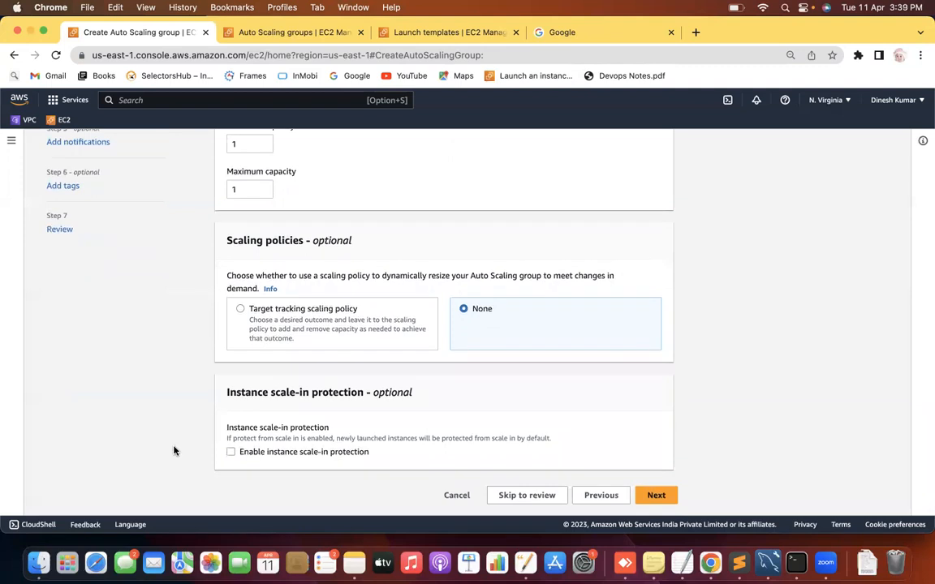
{"action": "left_click", "coordinate": [654, 496]}
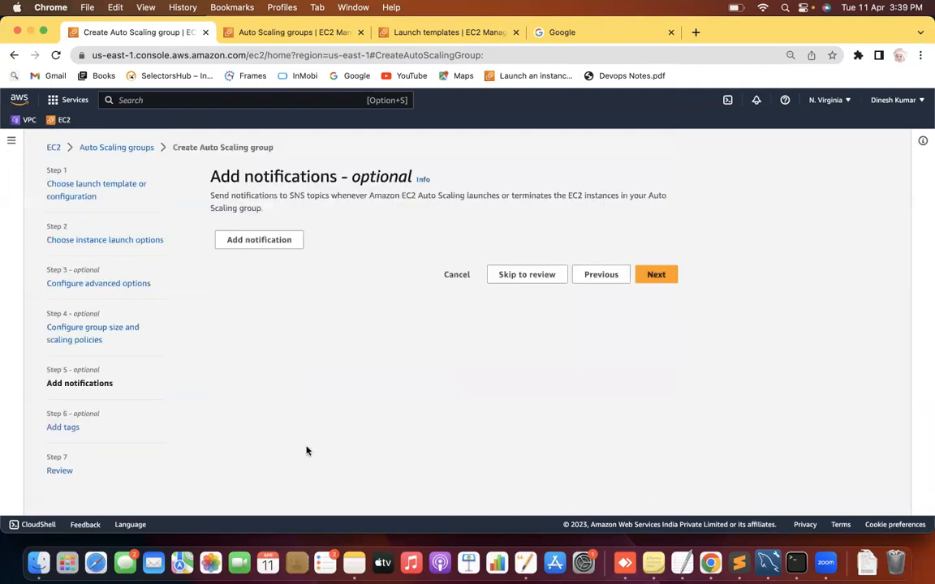
Add a notification to examine its SNS topic and event type options, and remove it again
{"action": "left_click", "coordinate": [252, 240]}
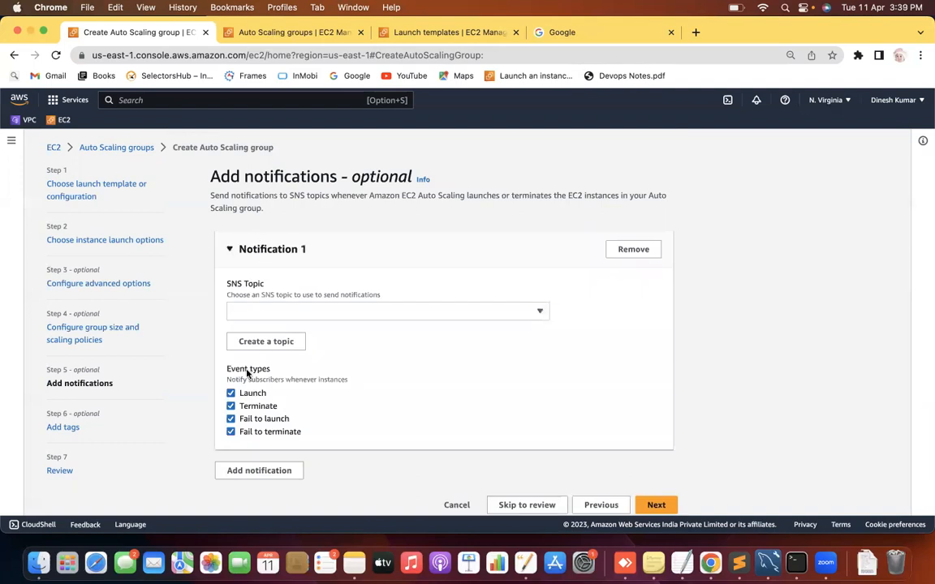
{"action": "left_click", "coordinate": [350, 310]}
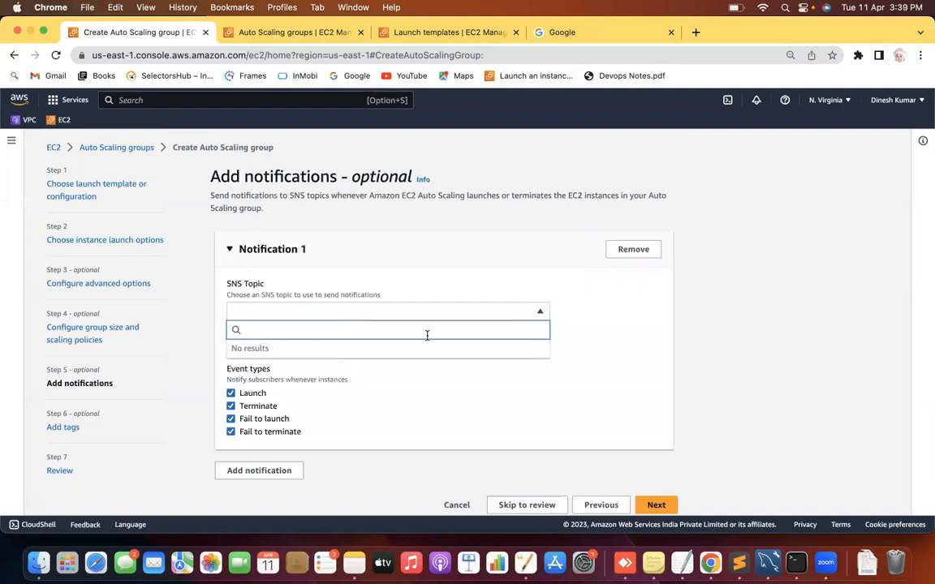
{"action": "left_click", "coordinate": [834, 315]}
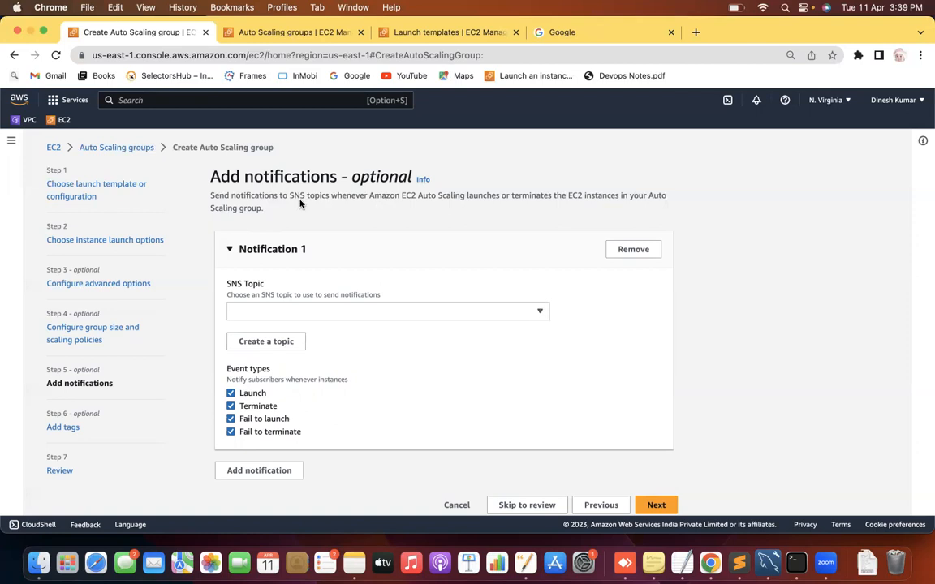
{"action": "left_click", "coordinate": [584, 240]}
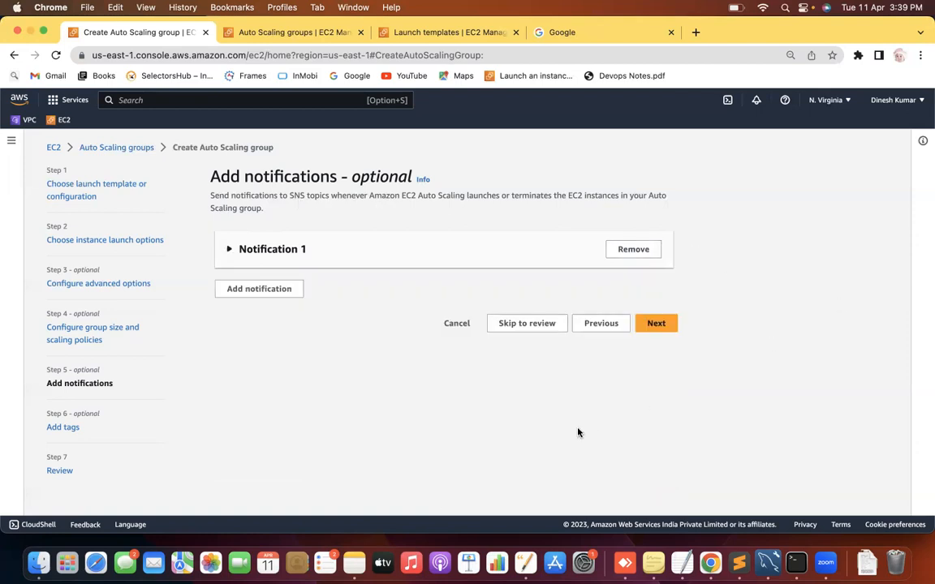
{"action": "left_click", "coordinate": [231, 252]}
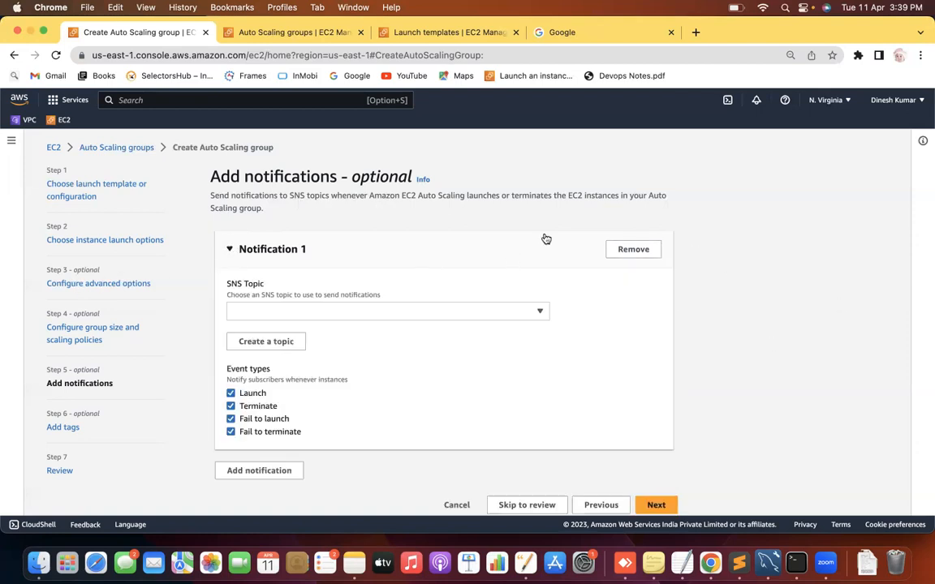
{"action": "left_click", "coordinate": [632, 249]}
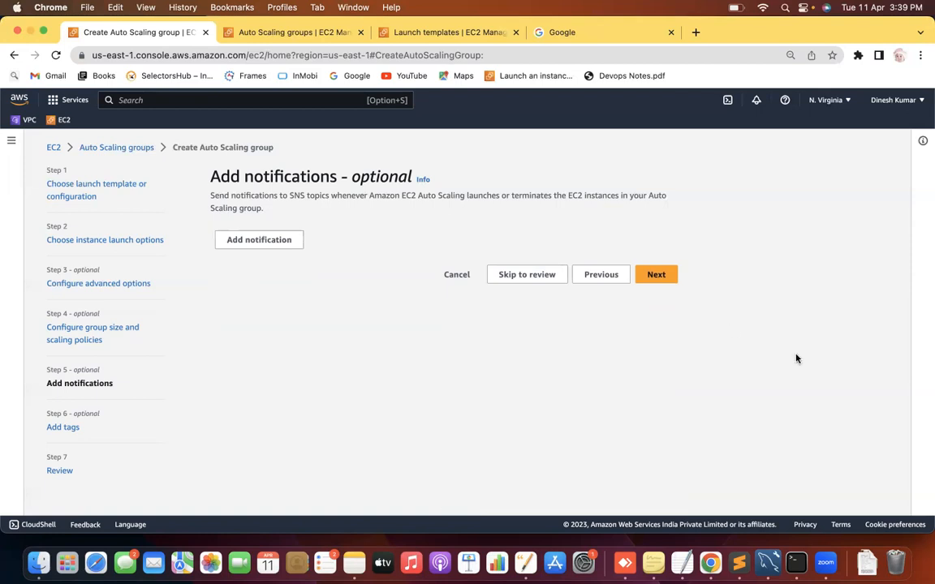
Create the Auto Scaling group without notifications or tags and open the details of asg-11-04-2023
{"action": "left_click", "coordinate": [656, 275]}
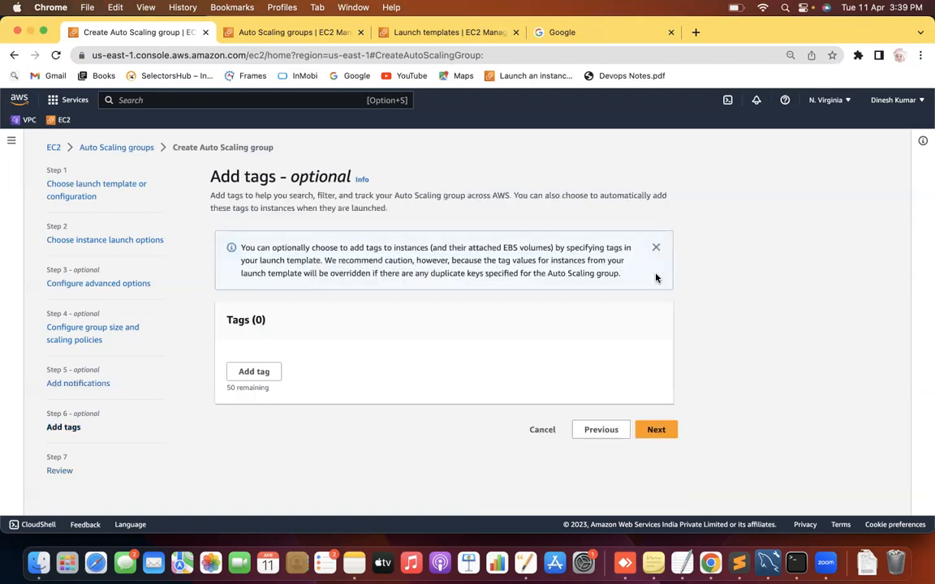
{"action": "left_click", "coordinate": [656, 431]}
{"action": "scroll", "coordinate": [800, 289], "scroll_direction": "down", "scroll_amount": 15}
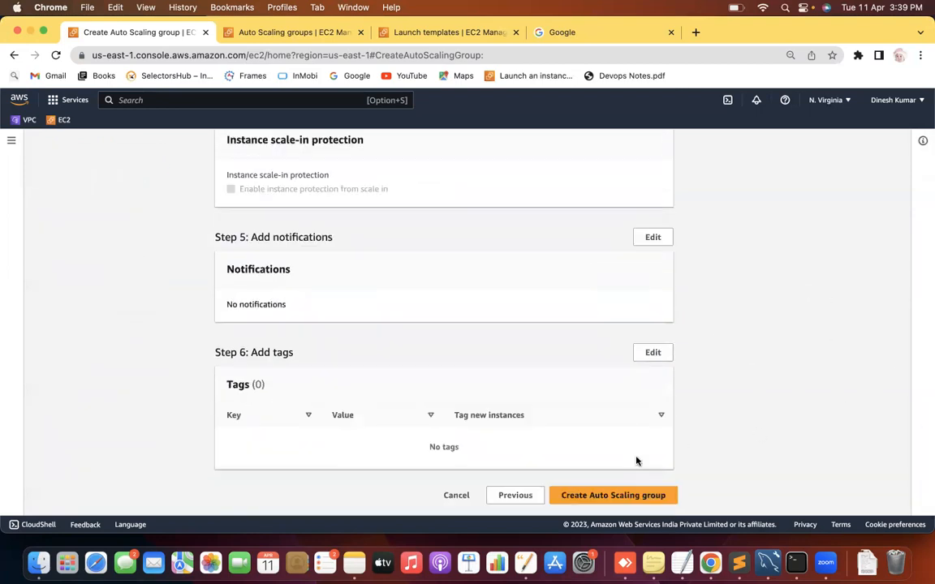
{"action": "left_click", "coordinate": [632, 498]}
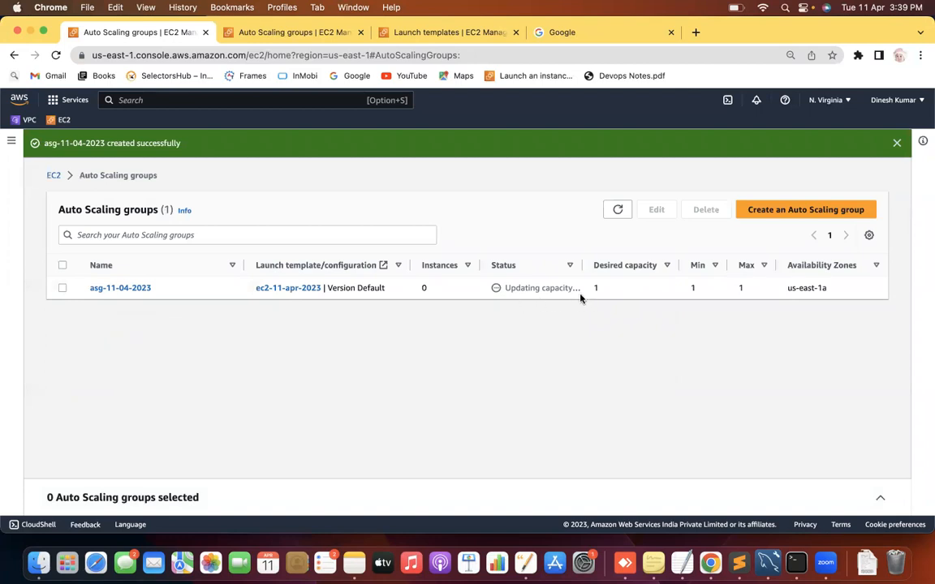
{"action": "left_click", "coordinate": [122, 288]}
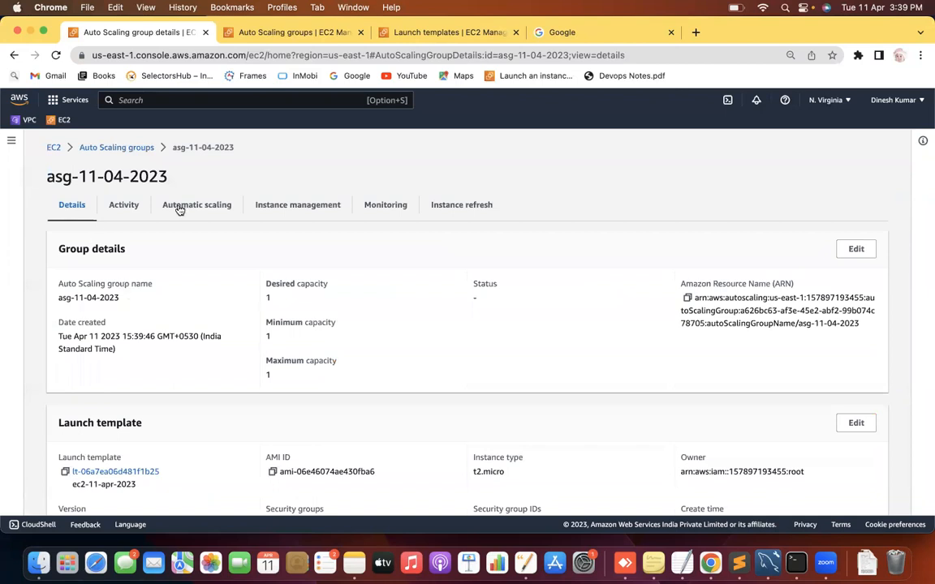
Open the activity history of asg-11-04-2023 and review the description and cause of the instance launch
{"action": "left_click", "coordinate": [124, 208]}
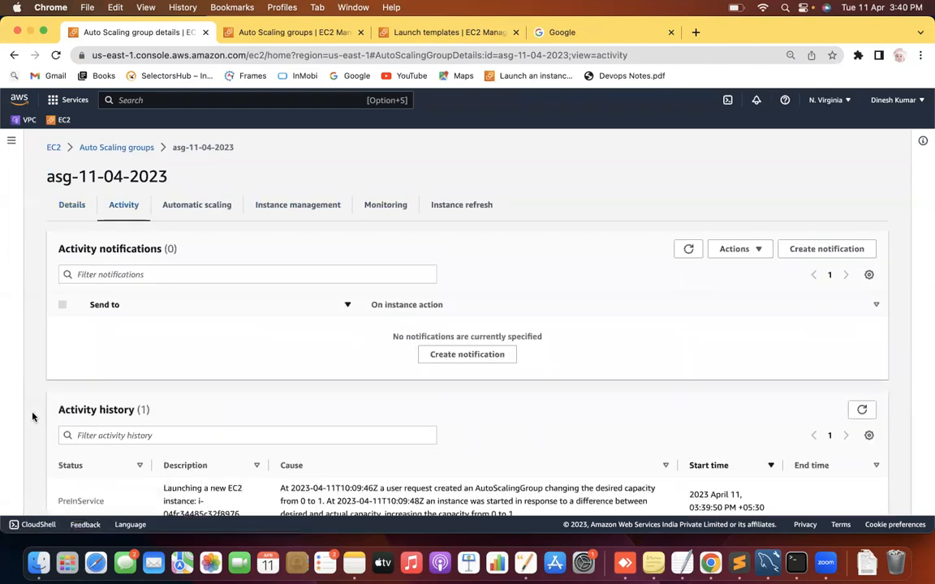
{"action": "scroll", "coordinate": [31, 416], "scroll_direction": "down", "scroll_amount": 1}
{"action": "left_click_drag", "start_coordinate": [163, 456], "coordinate": [259, 490]}
{"action": "left_click_drag", "start_coordinate": [290, 457], "coordinate": [503, 485]}
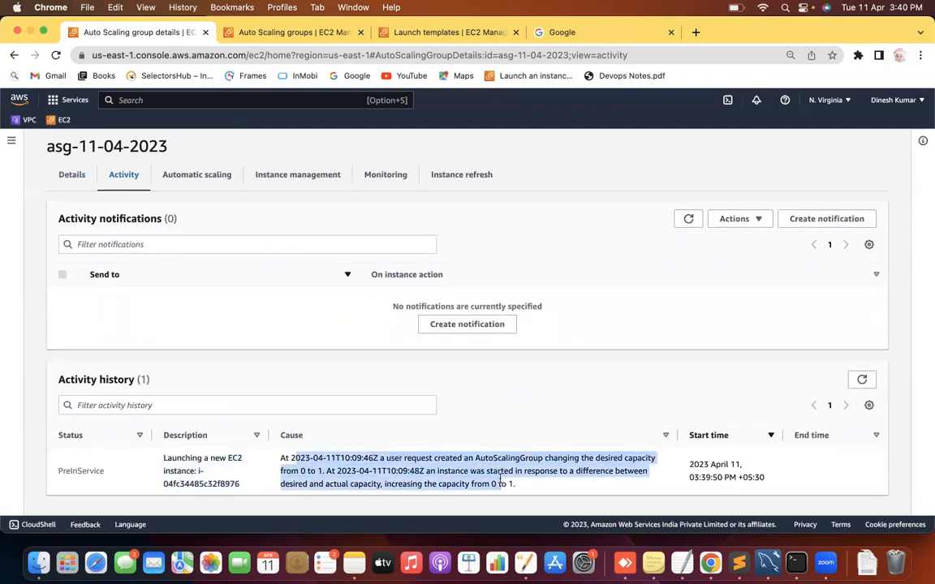
Find the EC2 service in the second browser tab, open its running instances and remove the running-state filter
{"action": "right_click", "coordinate": [140, 28]}
{"action": "left_click", "coordinate": [299, 29]}
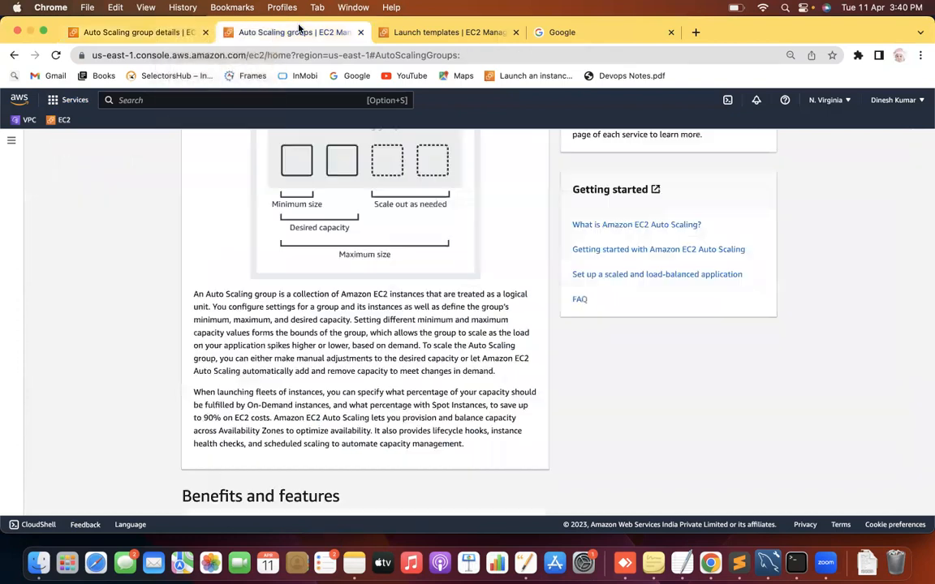
{"action": "left_click", "coordinate": [122, 100]}
{"action": "type", "text": "ec2"}
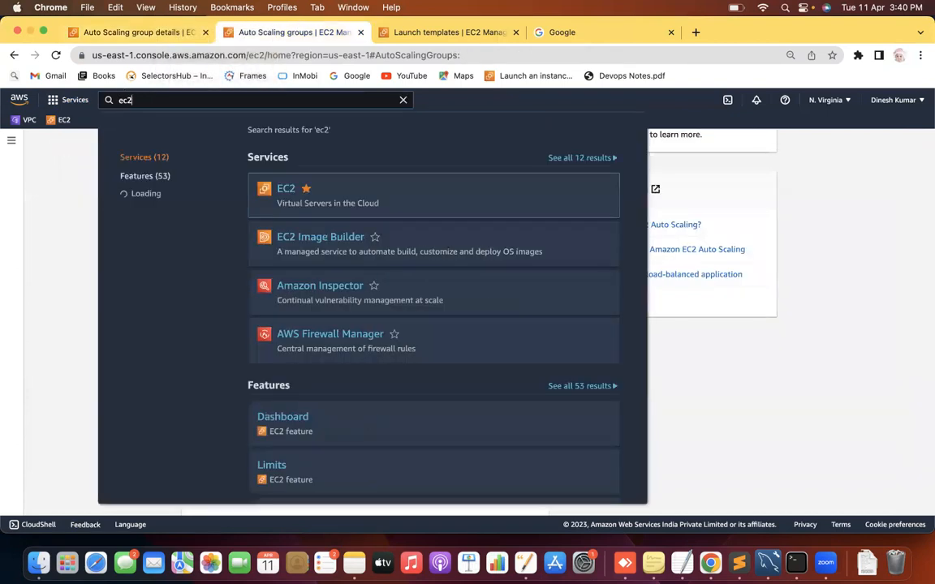
{"action": "left_click", "coordinate": [282, 188]}
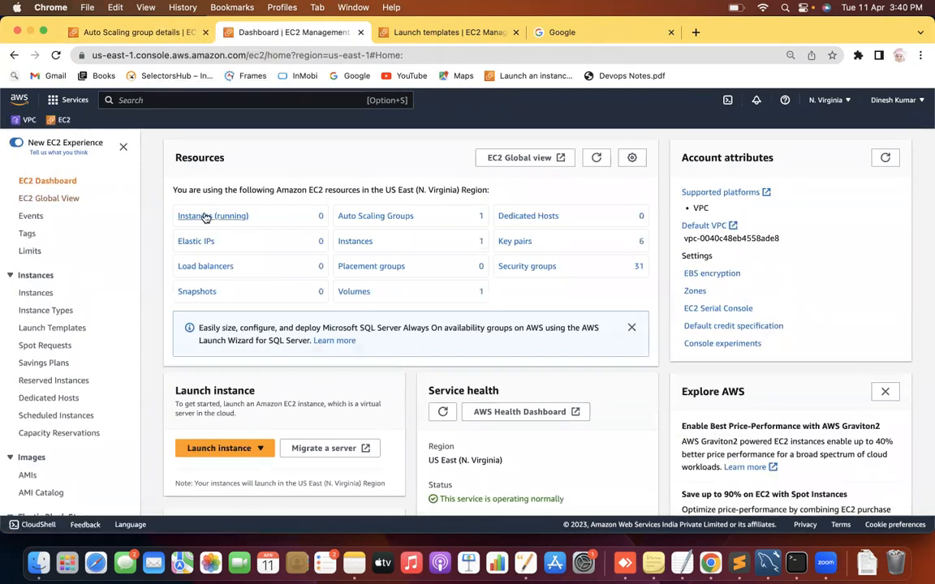
{"action": "left_click", "coordinate": [206, 218]}
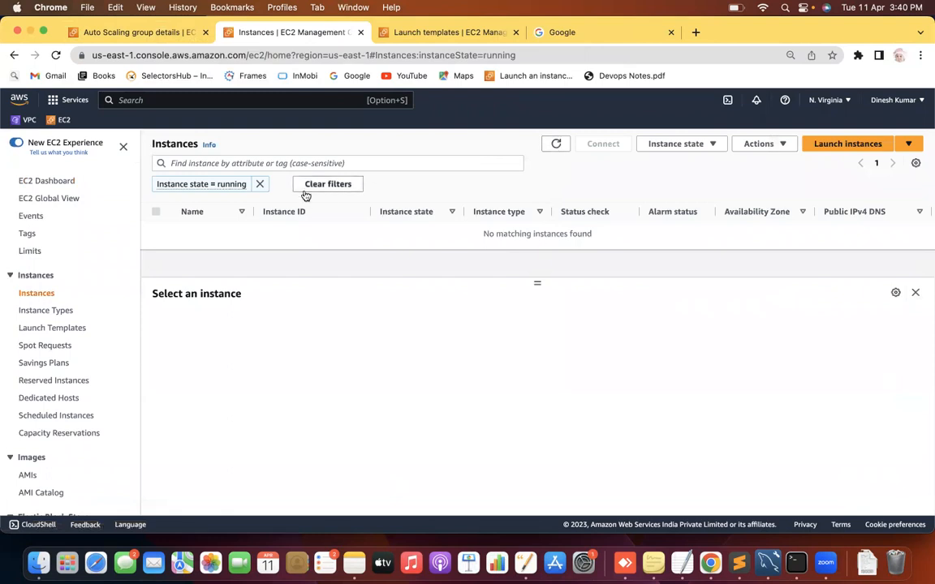
{"action": "left_click", "coordinate": [260, 183]}
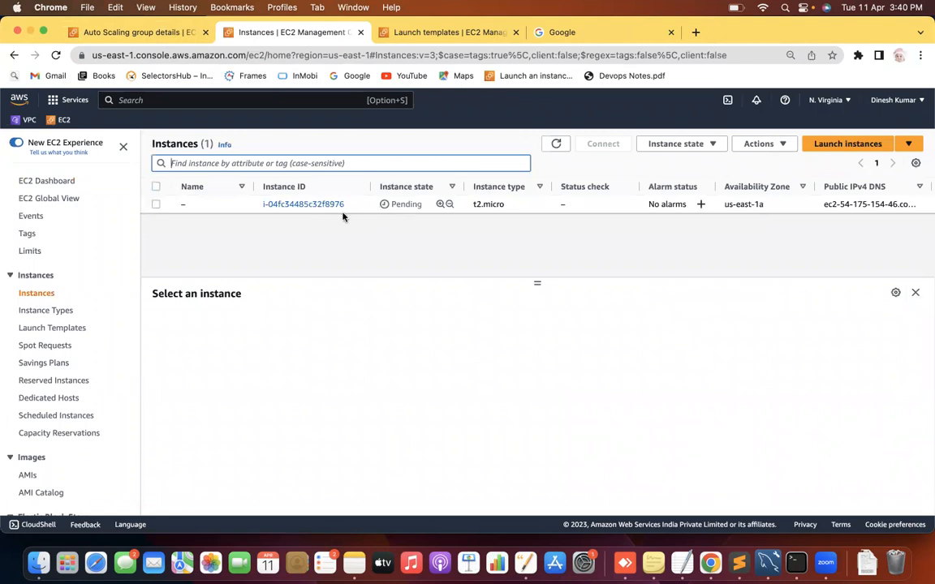
Refresh the instances list to check the launched instance's state, comparing it with the group's activity history
{"action": "left_click", "coordinate": [557, 144]}
{"action": "left_click", "coordinate": [155, 34]}
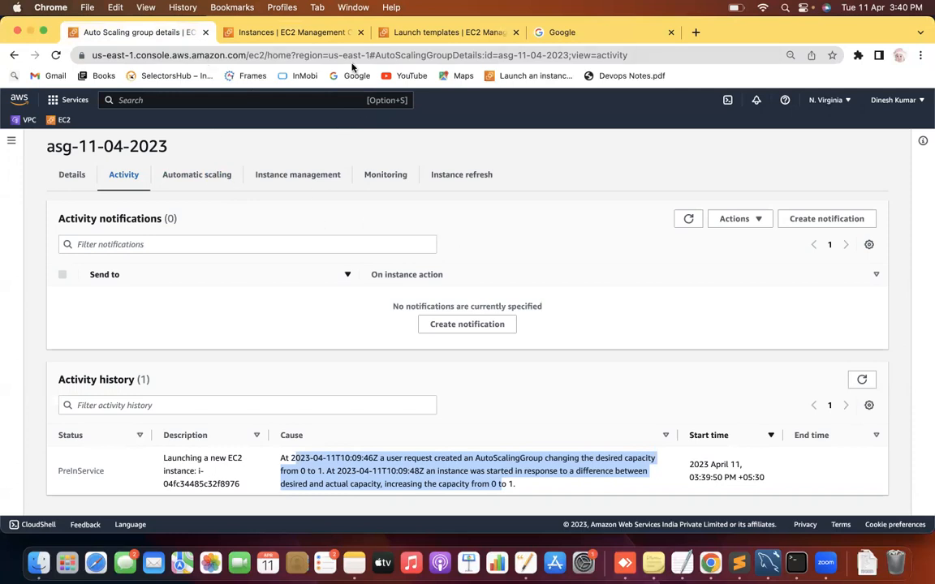
{"action": "left_click", "coordinate": [245, 32]}
{"action": "left_click", "coordinate": [556, 143]}
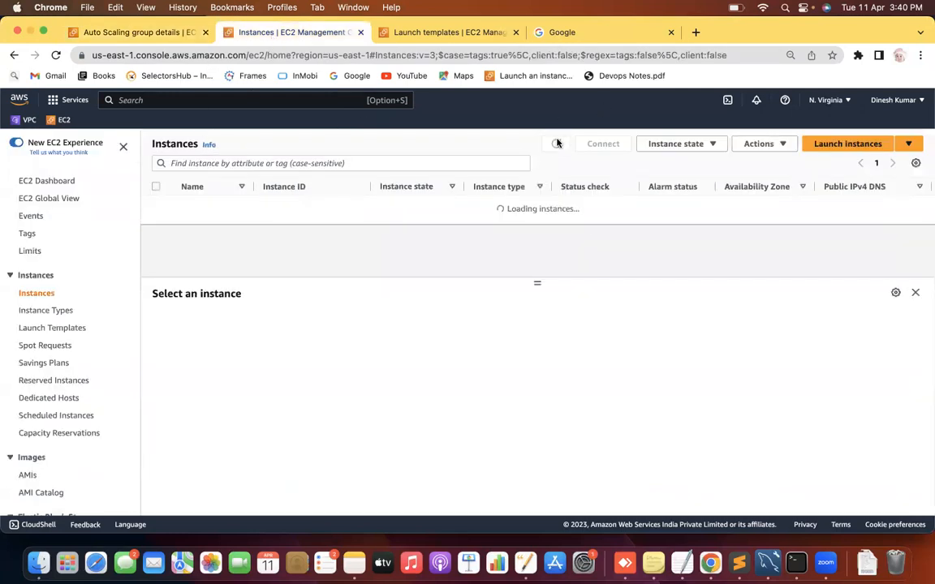
Return to the Auto Scaling group's activity history and refresh it to check the launch status
{"action": "left_click", "coordinate": [148, 34]}
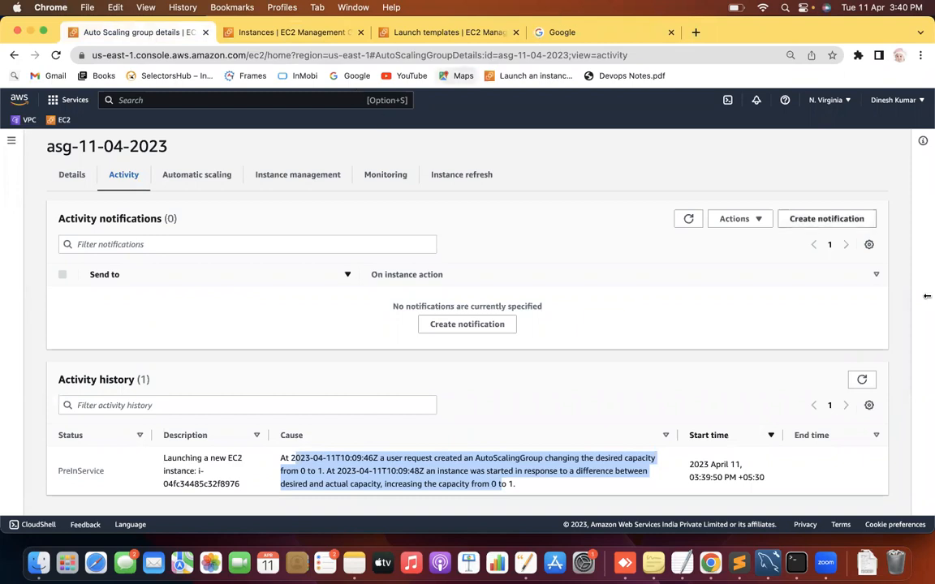
{"action": "left_click", "coordinate": [924, 327]}
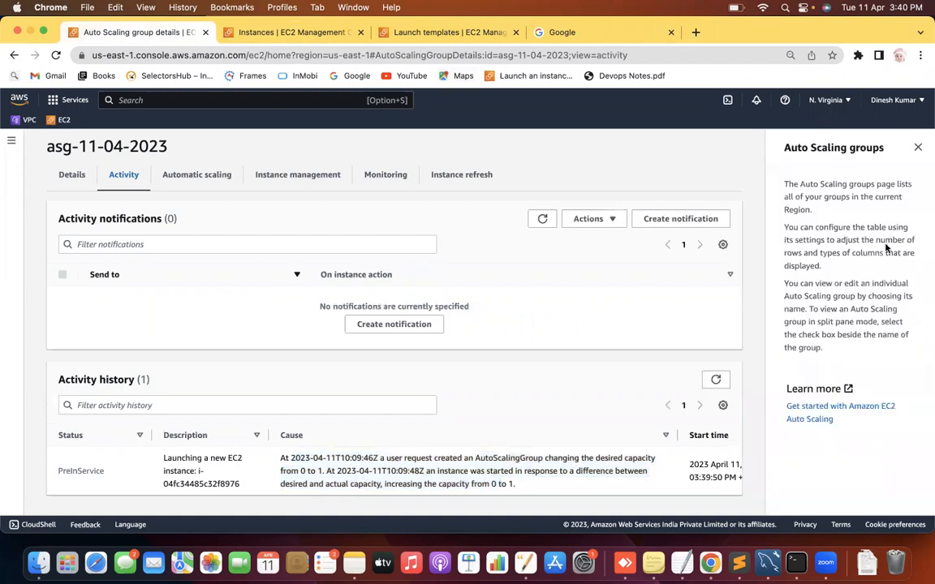
{"action": "left_click", "coordinate": [918, 147]}
{"action": "left_click", "coordinate": [862, 379]}
{"action": "left_click_drag", "start_coordinate": [109, 476], "coordinate": [20, 475]}
{"action": "left_click", "coordinate": [53, 483]}
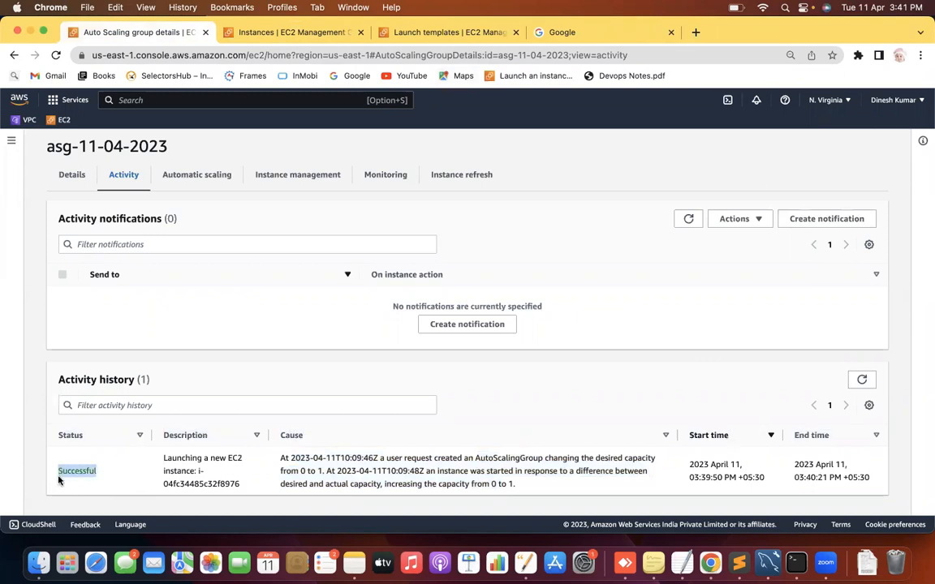
{"action": "left_click", "coordinate": [861, 378]}
{"action": "left_click_drag", "start_coordinate": [109, 475], "coordinate": [36, 478]}
{"action": "left_click", "coordinate": [13, 374]}
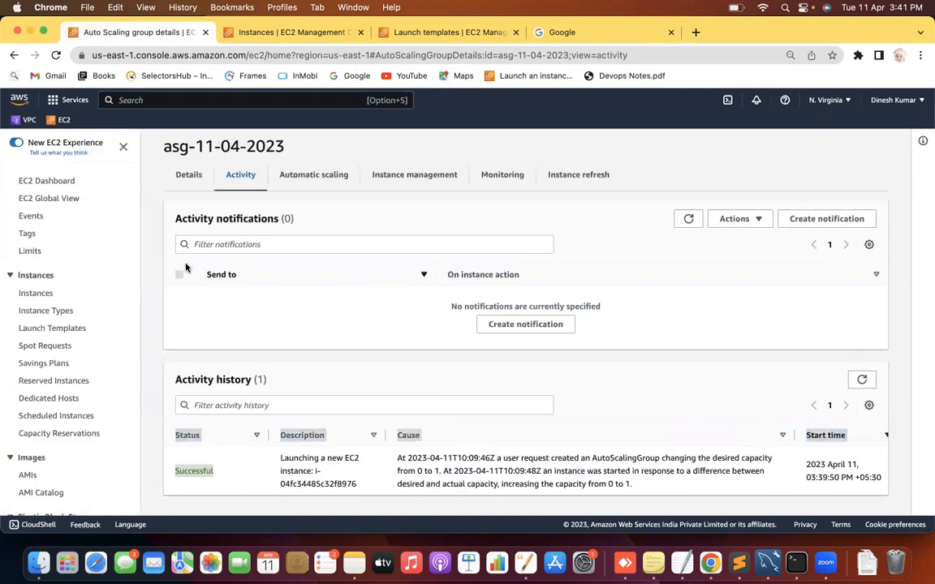
Update the group size of asg-11-04-2023 to a desired capacity of 2 and a maximum capacity of 2
{"action": "left_click", "coordinate": [189, 176]}
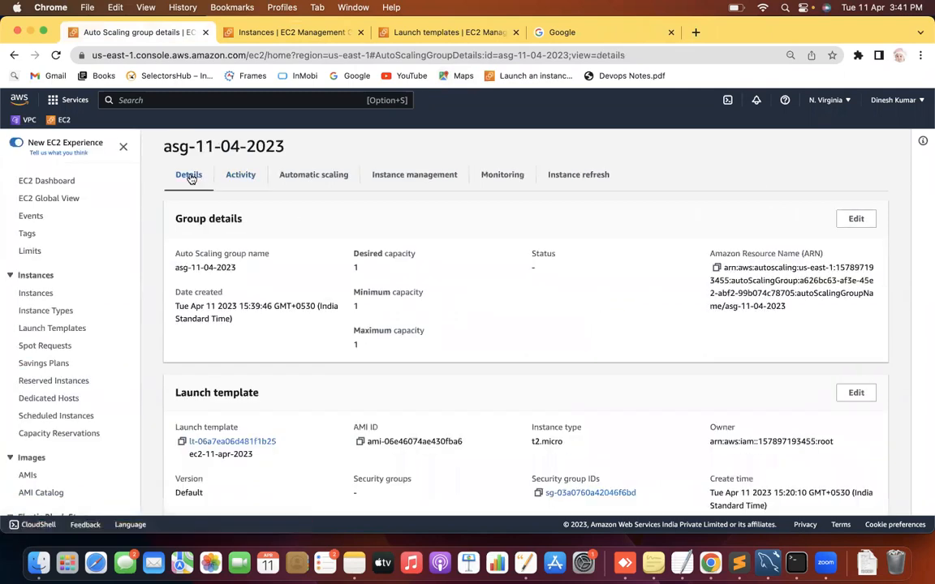
{"action": "left_click", "coordinate": [864, 225]}
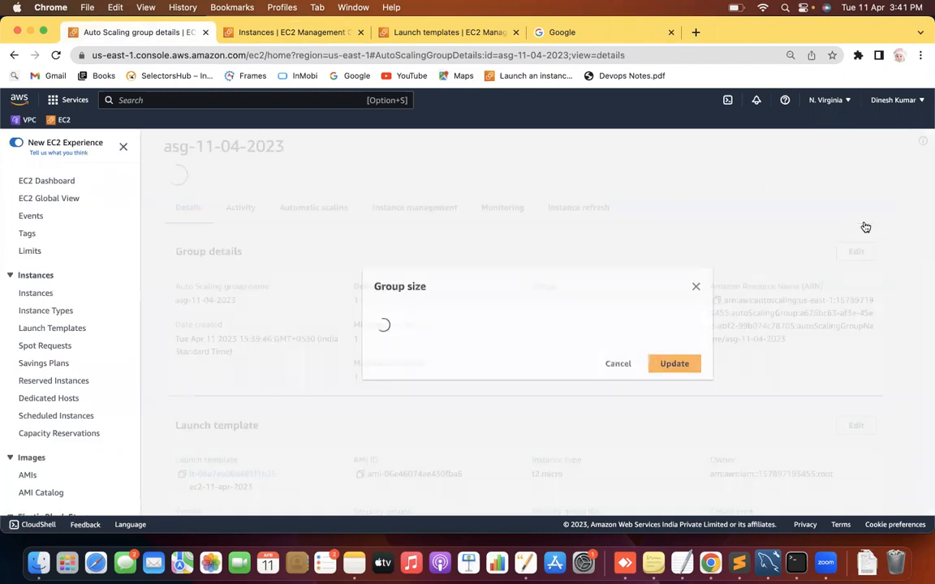
{"action": "left_click", "coordinate": [385, 312]}
{"action": "key", "text": "BackSpace"}
{"action": "type", "text": "2"}
{"action": "left_click", "coordinate": [620, 325]}
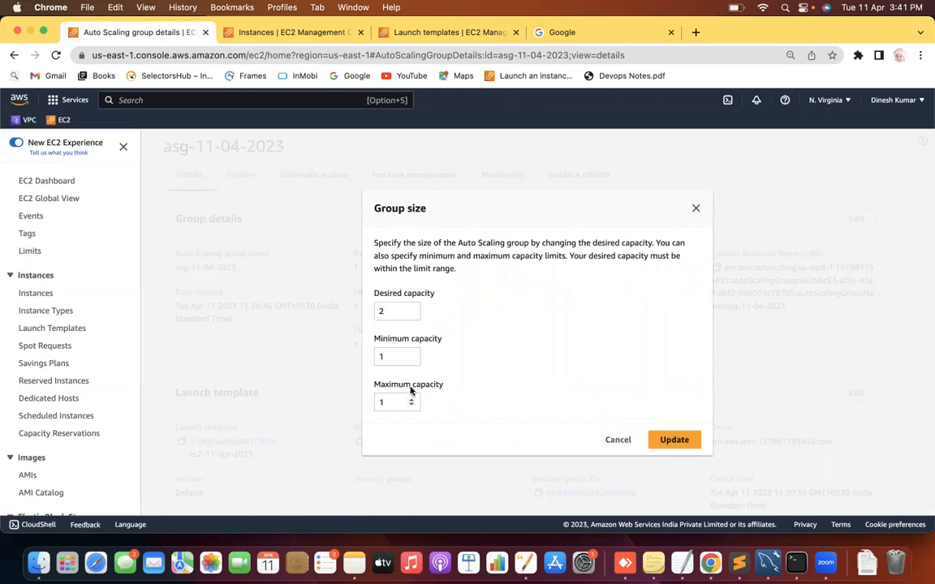
{"action": "left_click", "coordinate": [379, 400]}
{"action": "key", "text": "BackSpace"}
{"action": "type", "text": "2"}
{"action": "left_click", "coordinate": [582, 357]}
{"action": "left_click", "coordinate": [686, 442]}
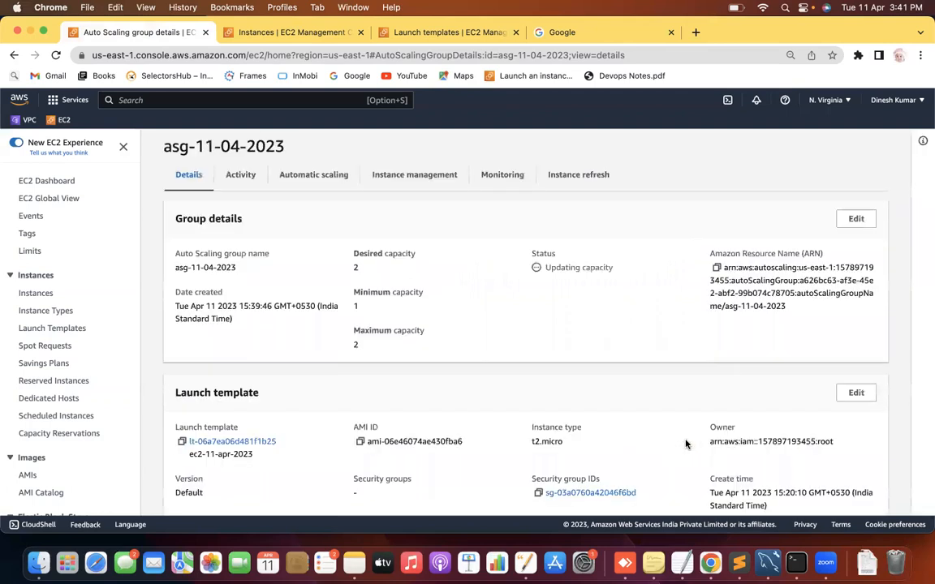
Refresh the group's activity history and the instances list to check whether the capacity change launches an instance
{"action": "left_click", "coordinate": [237, 176]}
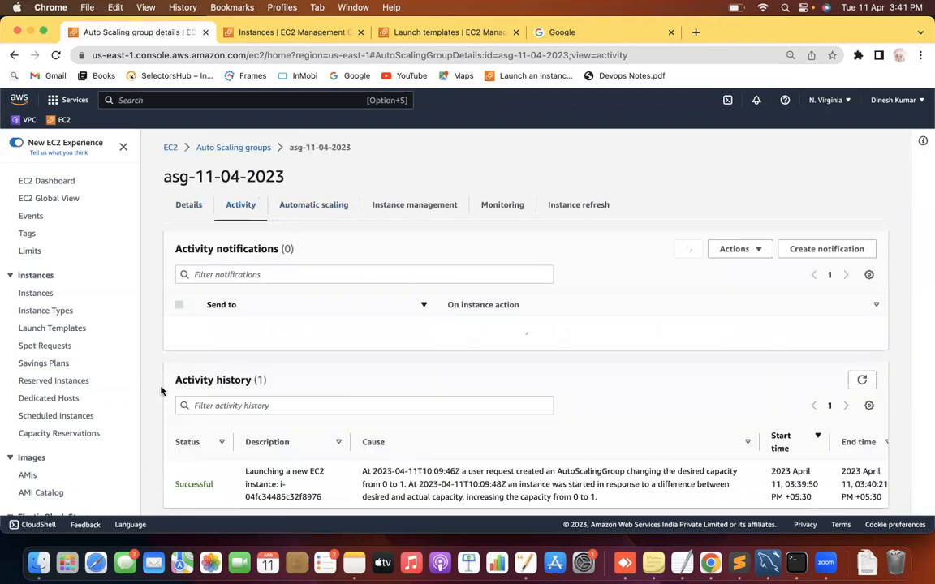
{"action": "scroll", "coordinate": [154, 390], "scroll_direction": "down", "scroll_amount": 2}
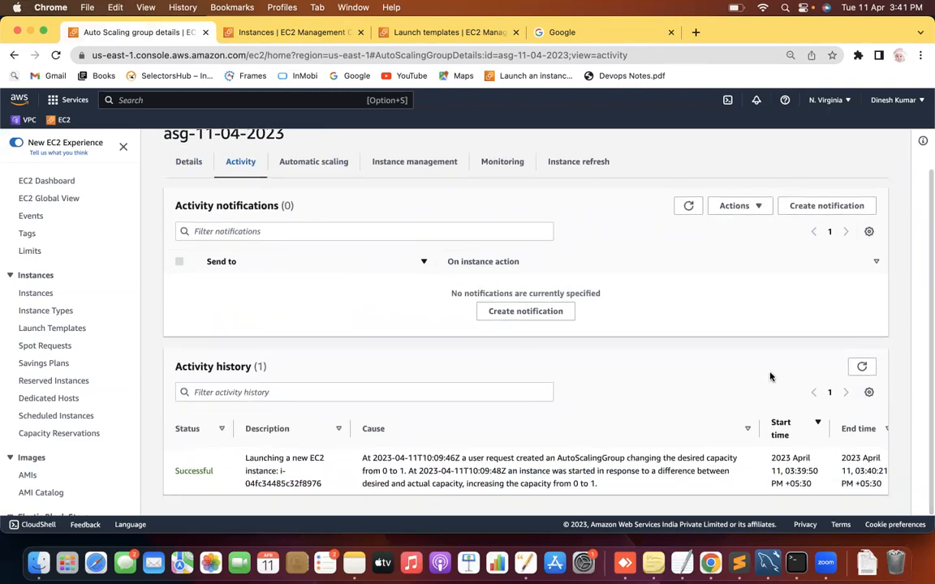
{"action": "left_click", "coordinate": [861, 367]}
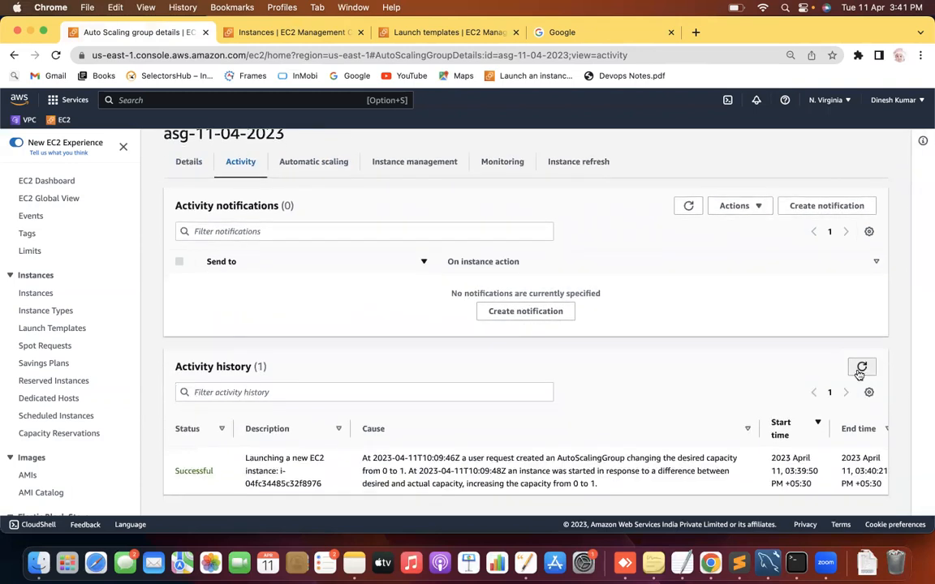
{"action": "left_click", "coordinate": [861, 369]}
{"action": "left_click", "coordinate": [860, 369]}
{"action": "left_click", "coordinate": [859, 373]}
{"action": "left_click", "coordinate": [270, 27]}
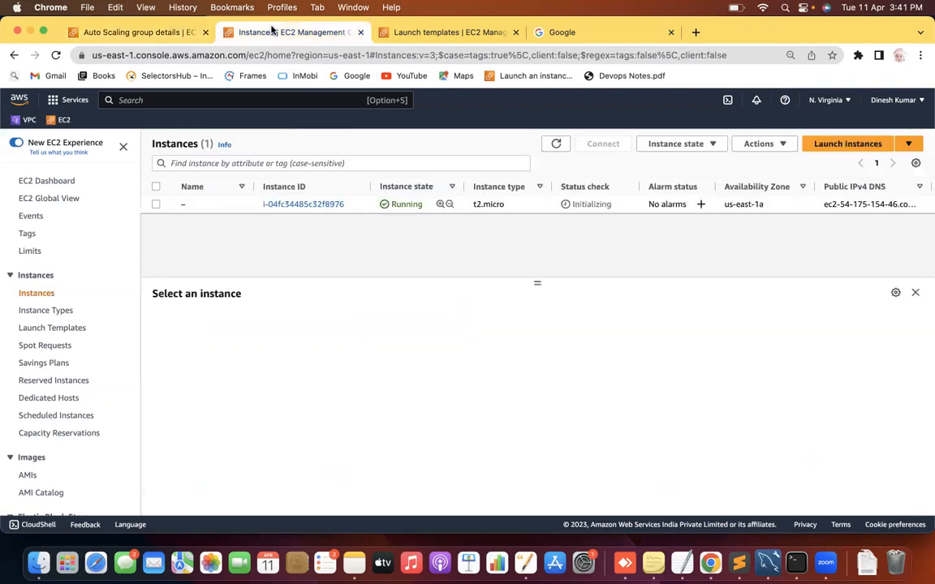
{"action": "left_click", "coordinate": [553, 143]}
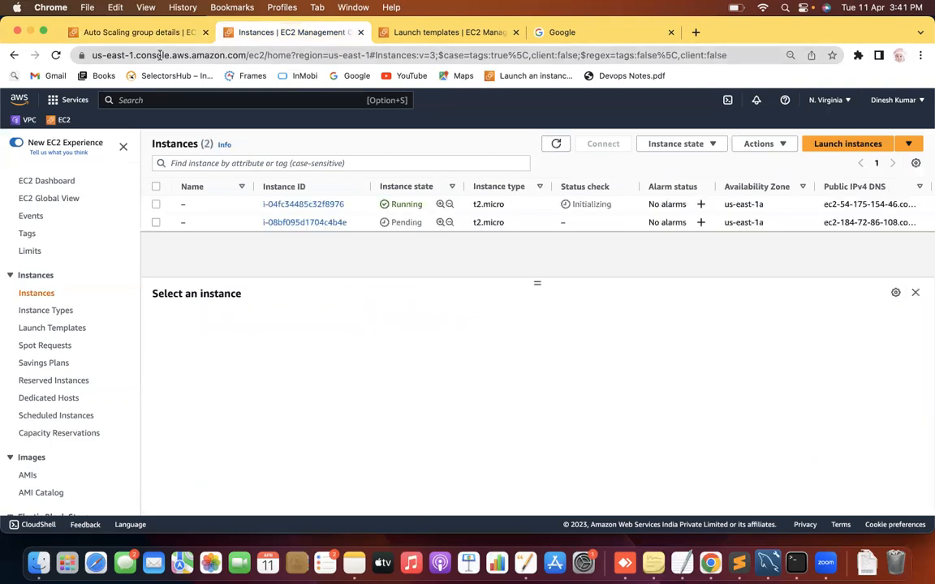
Return to the group's activity history and refresh it repeatedly to follow the second instance's launch status
{"action": "left_click", "coordinate": [138, 32]}
{"action": "left_click", "coordinate": [862, 366]}
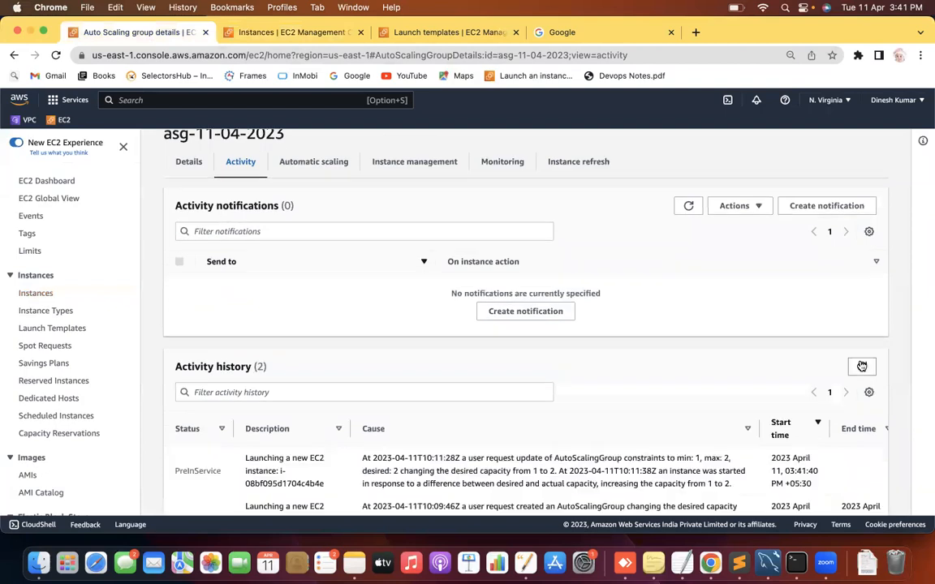
{"action": "scroll", "coordinate": [901, 393], "scroll_direction": "down", "scroll_amount": 2}
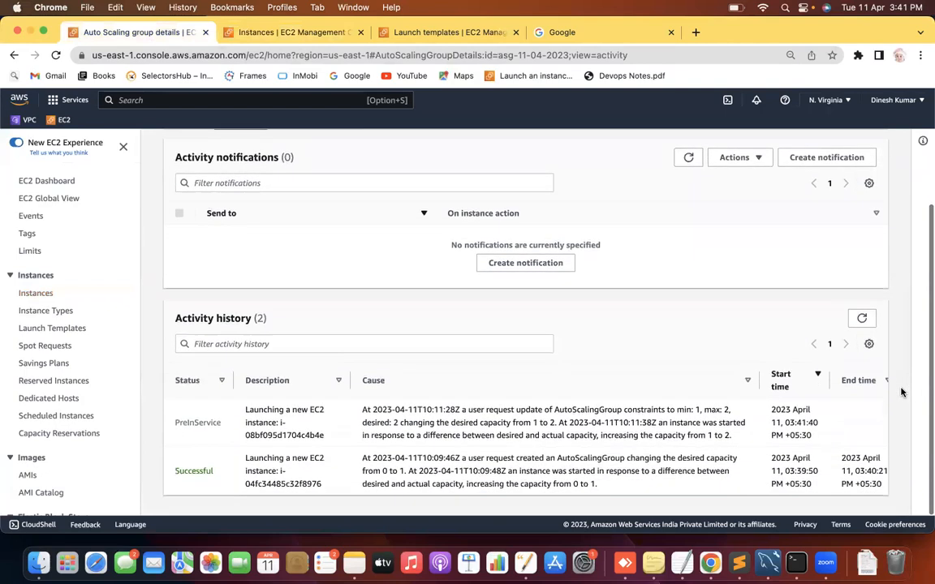
{"action": "left_click", "coordinate": [860, 320]}
{"action": "scroll", "coordinate": [902, 354], "scroll_direction": "down", "scroll_amount": 2}
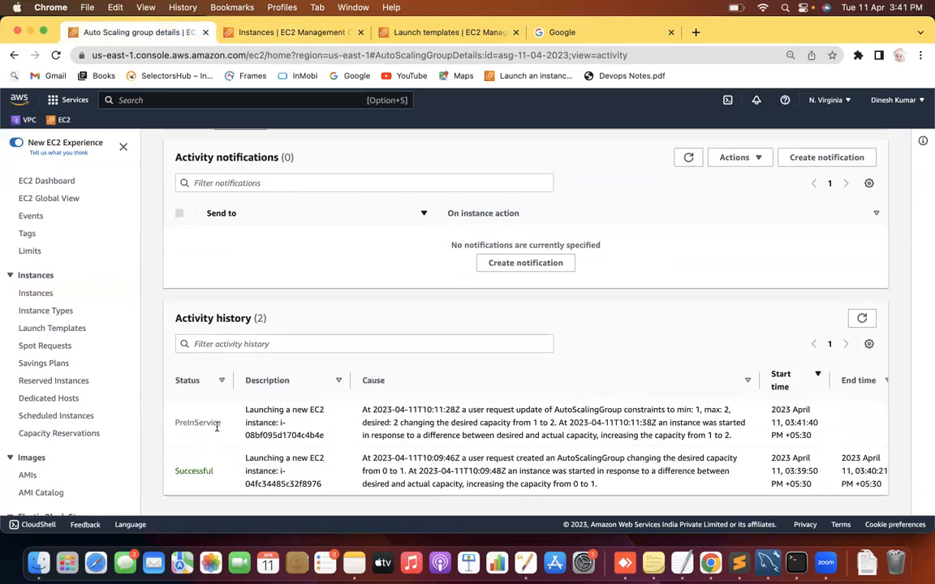
{"action": "left_click", "coordinate": [862, 321]}
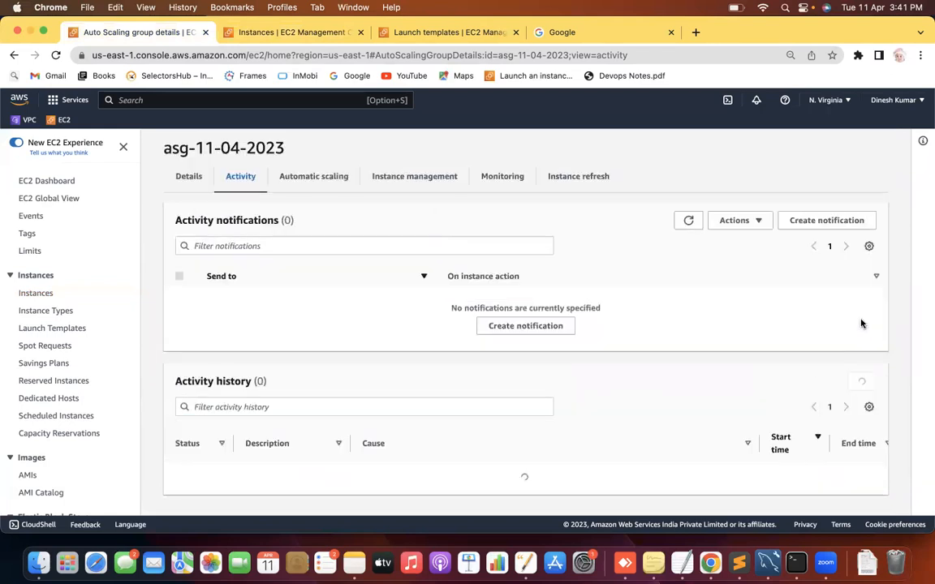
{"action": "left_click", "coordinate": [863, 322]}
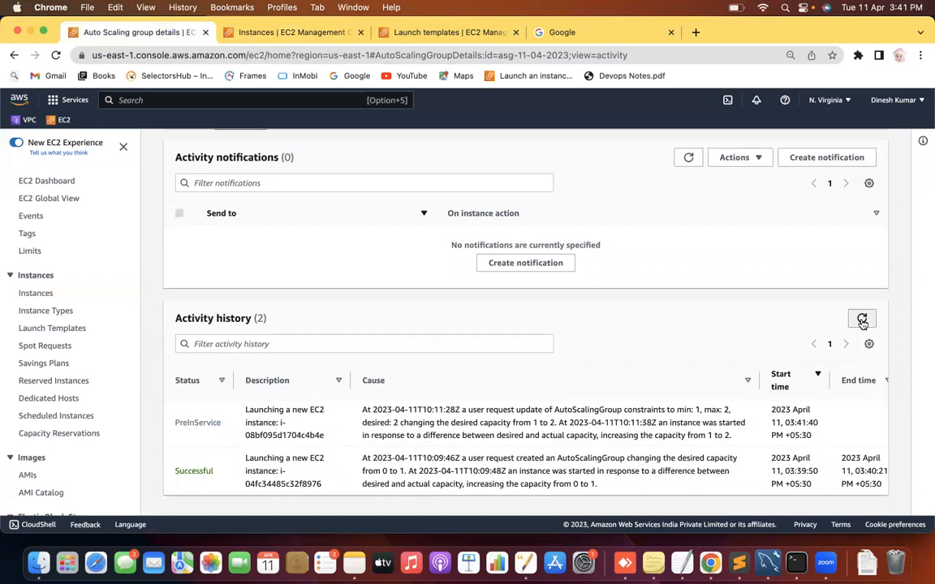
Switch to the instances list and refresh it repeatedly to check the second instance's state
{"action": "left_click", "coordinate": [286, 33]}
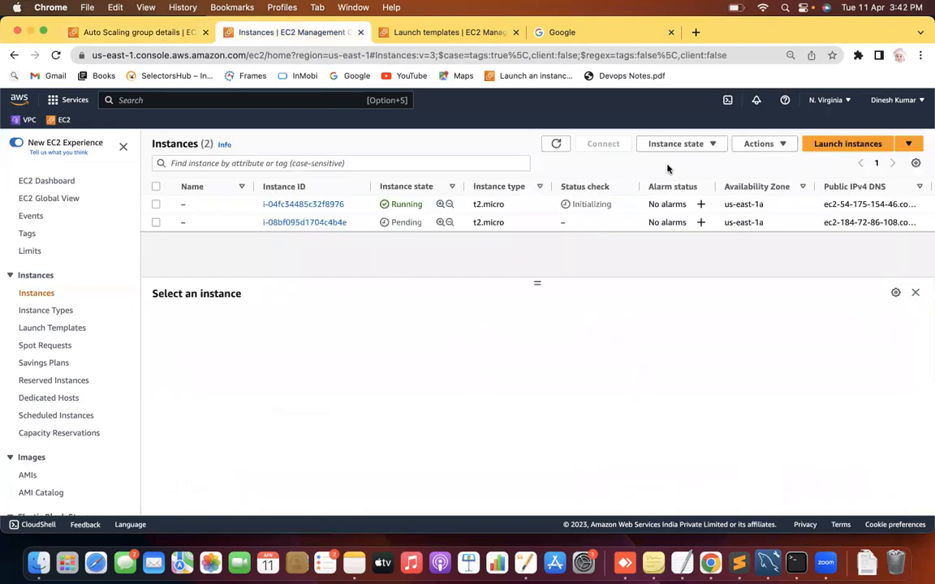
{"action": "left_click", "coordinate": [551, 144]}
{"action": "left_click", "coordinate": [554, 145]}
{"action": "left_click", "coordinate": [551, 144]}
{"action": "left_click", "coordinate": [552, 144]}
Refresh the activity history and the instances list once more to check that both instances have launched
{"action": "left_click", "coordinate": [137, 31]}
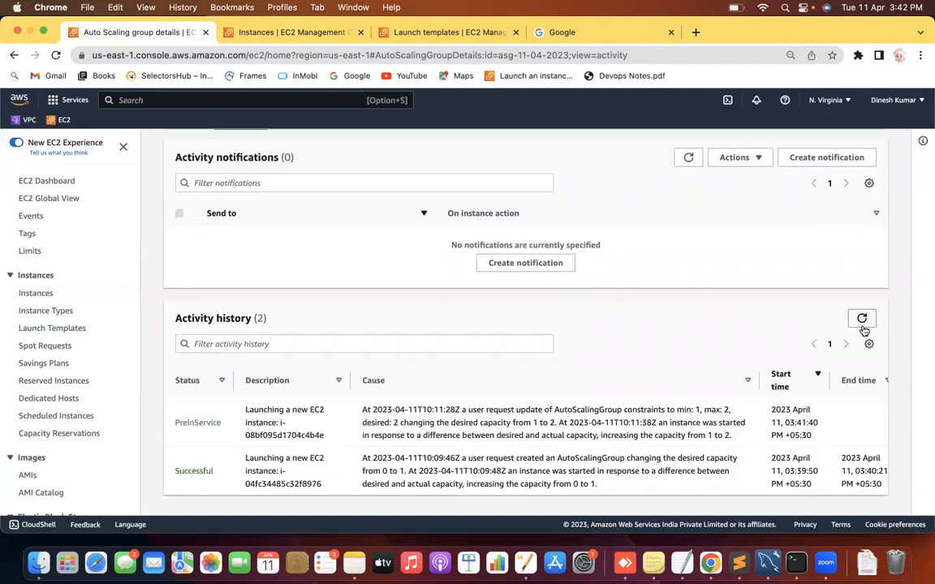
{"action": "left_click", "coordinate": [861, 320]}
{"action": "left_click", "coordinate": [862, 320]}
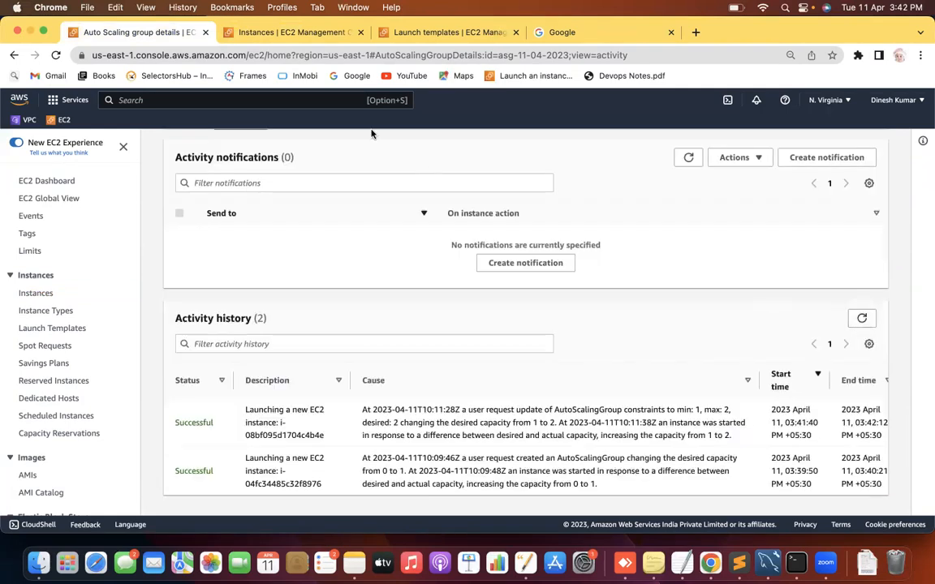
{"action": "left_click", "coordinate": [279, 32]}
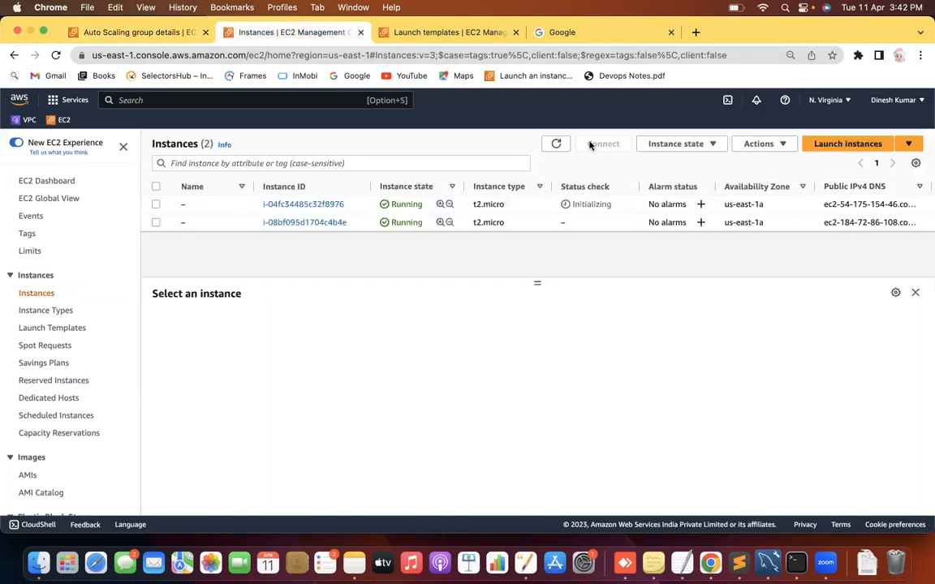
{"action": "left_click", "coordinate": [557, 143]}
Name the first instance in the list WS1 and save it
{"action": "left_click", "coordinate": [194, 205]}
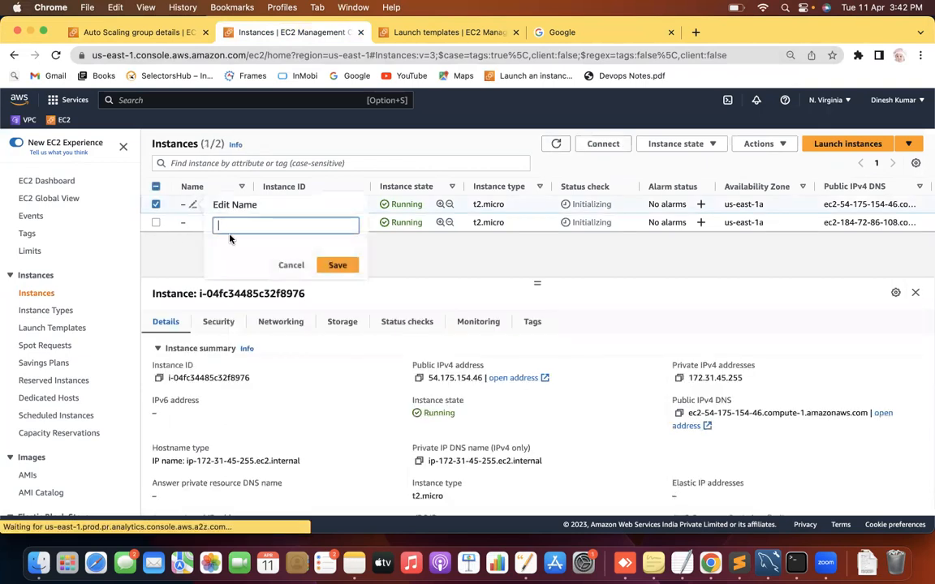
{"action": "type", "text": "WS2"}
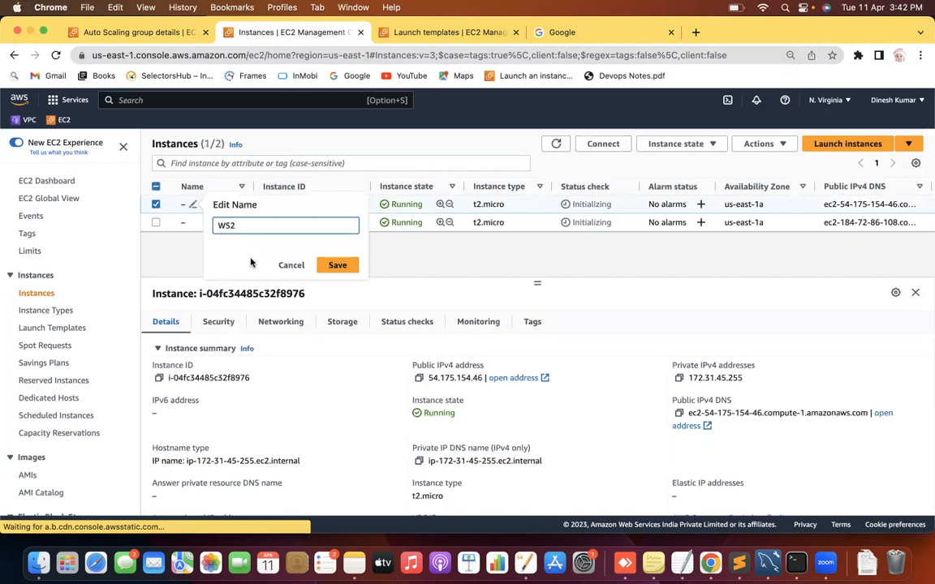
{"action": "left_click", "coordinate": [336, 265]}
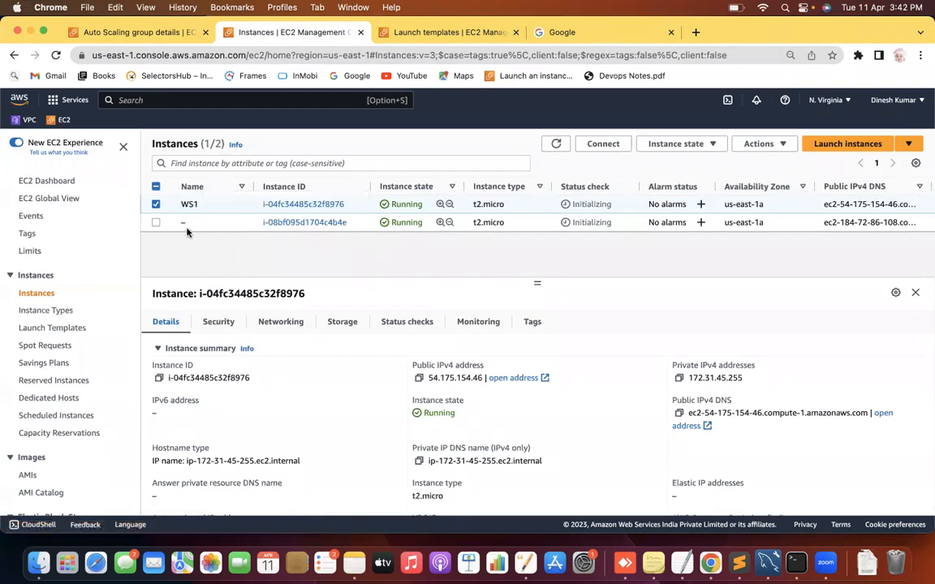
Name the unnamed second instance in the list WS2 and save it
{"action": "left_click", "coordinate": [192, 223]}
{"action": "type", "text": "W"}
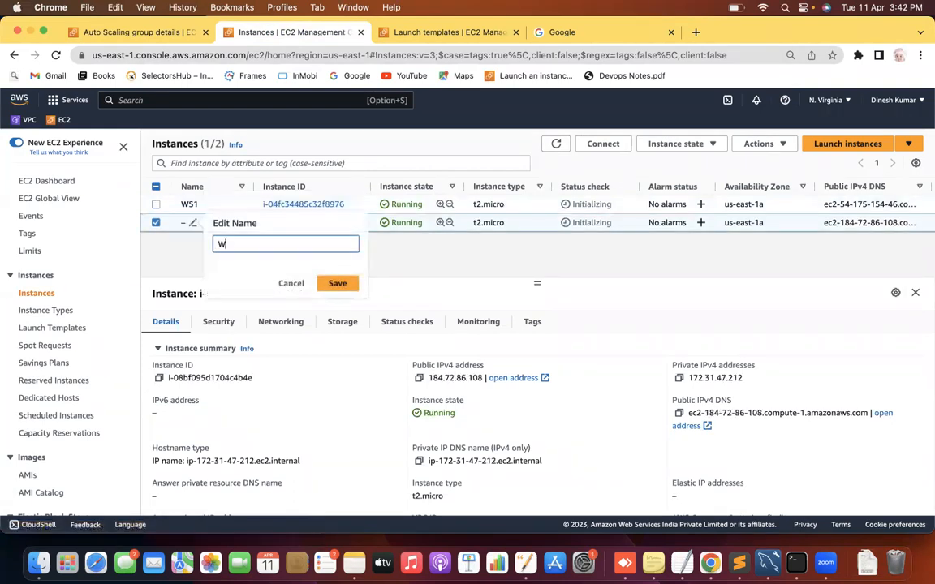
{"action": "type", "text": "S2"}
{"action": "left_click", "coordinate": [337, 283]}
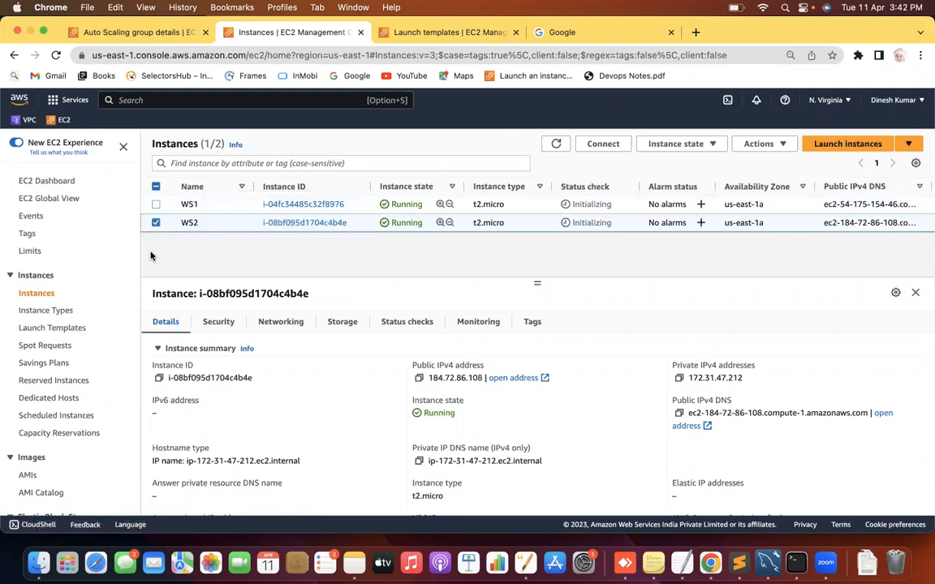
Select only the WS1 instance and terminate it, confirming the termination
{"action": "left_click", "coordinate": [155, 223]}
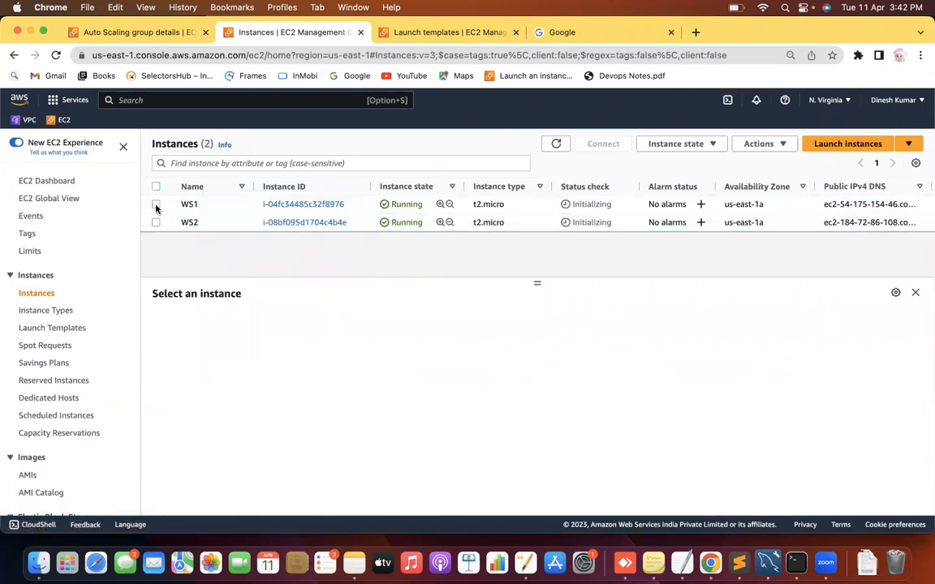
{"action": "left_click", "coordinate": [156, 206]}
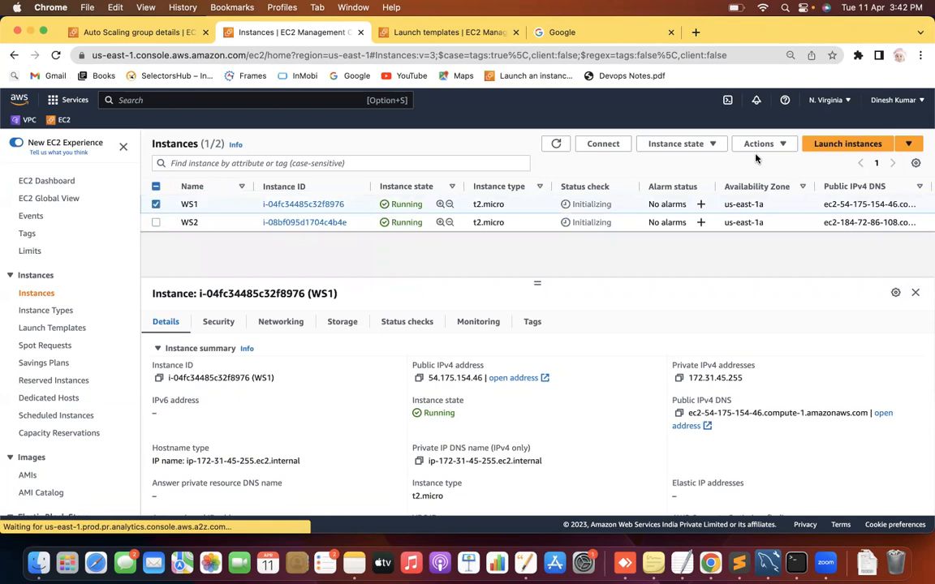
{"action": "left_click", "coordinate": [667, 143]}
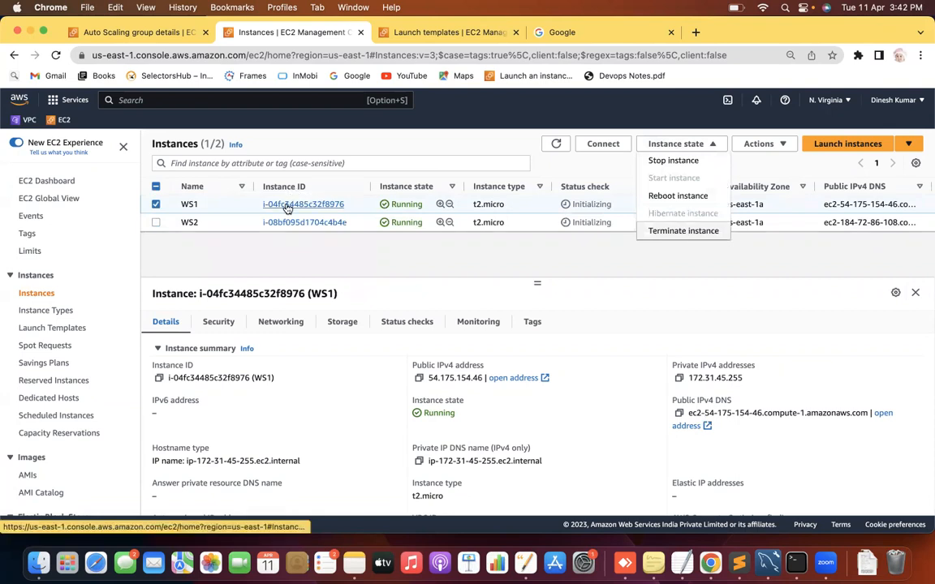
{"action": "left_click", "coordinate": [684, 232]}
{"action": "left_click", "coordinate": [670, 408]}
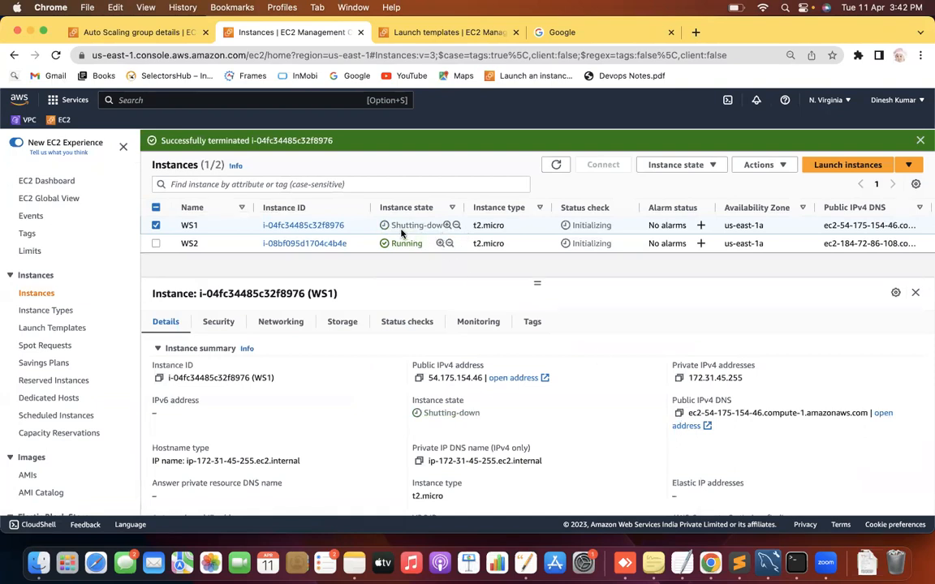
Switch to the Auto Scaling group's activity history and refresh it repeatedly to look for a reaction to the WS1 termination
{"action": "left_click", "coordinate": [139, 32]}
{"action": "left_click", "coordinate": [856, 318]}
{"action": "left_click", "coordinate": [860, 321]}
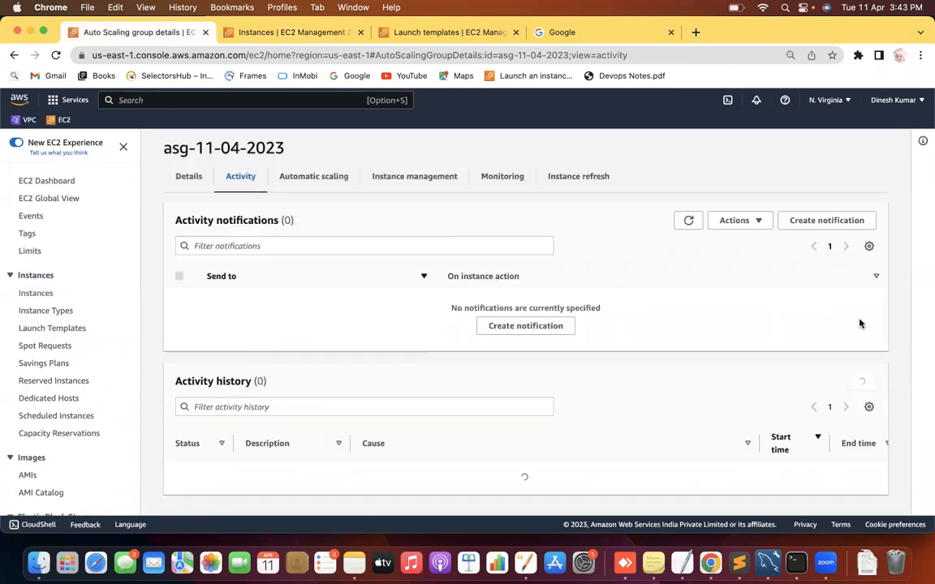
{"action": "left_click", "coordinate": [860, 321]}
{"action": "left_click", "coordinate": [860, 321]}
{"action": "left_click", "coordinate": [861, 321]}
{"action": "left_click", "coordinate": [860, 321]}
{"action": "left_click", "coordinate": [860, 321]}
{"action": "left_click", "coordinate": [861, 322]}
{"action": "left_click", "coordinate": [861, 321]}
{"action": "left_click", "coordinate": [861, 321]}
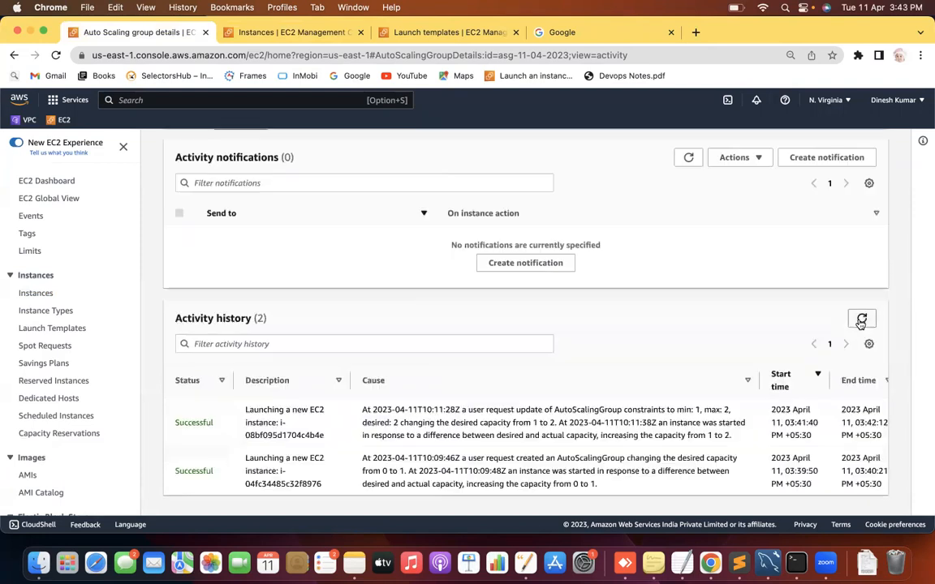
{"action": "left_click", "coordinate": [861, 321]}
{"action": "left_click", "coordinate": [860, 321]}
Return to the instances list and refresh it repeatedly to follow WS1's shutdown
{"action": "left_click", "coordinate": [295, 32]}
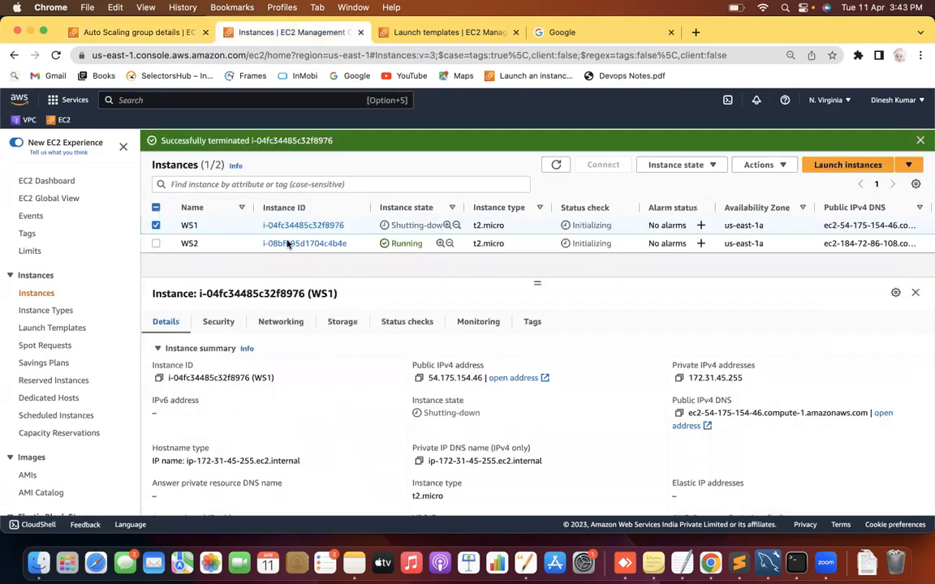
{"action": "left_click", "coordinate": [555, 164]}
{"action": "left_click", "coordinate": [555, 164]}
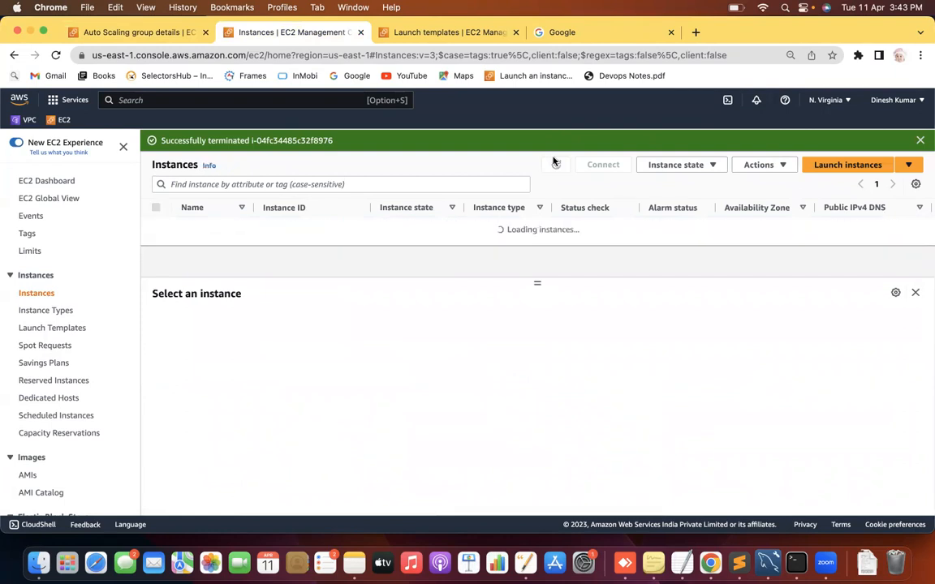
{"action": "left_click", "coordinate": [555, 163]}
{"action": "left_click", "coordinate": [554, 161]}
{"action": "left_click", "coordinate": [555, 163]}
{"action": "left_click", "coordinate": [555, 162]}
Refresh the group's activity history once more, then keep refreshing the instances list to check WS1's state
{"action": "left_click", "coordinate": [133, 33]}
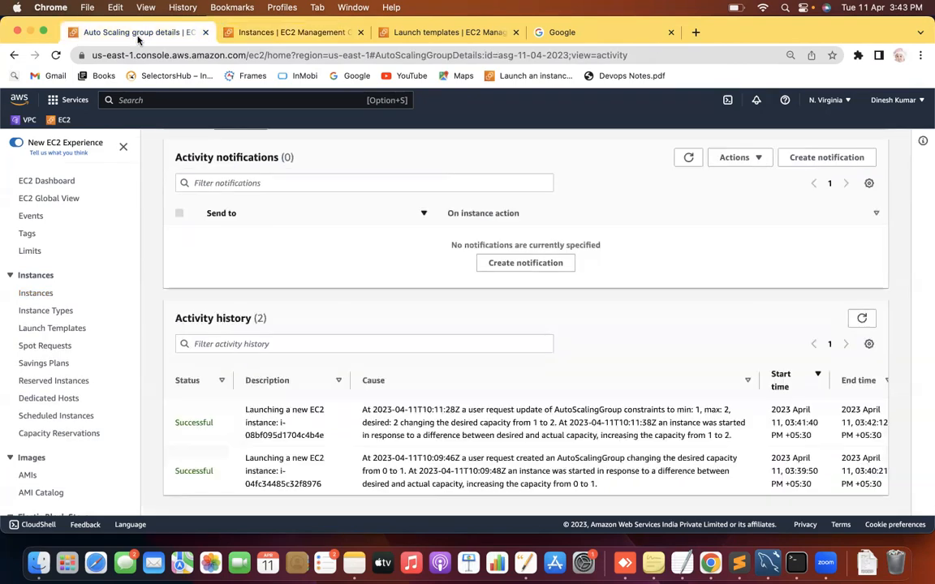
{"action": "left_click", "coordinate": [861, 318]}
{"action": "left_click", "coordinate": [263, 33]}
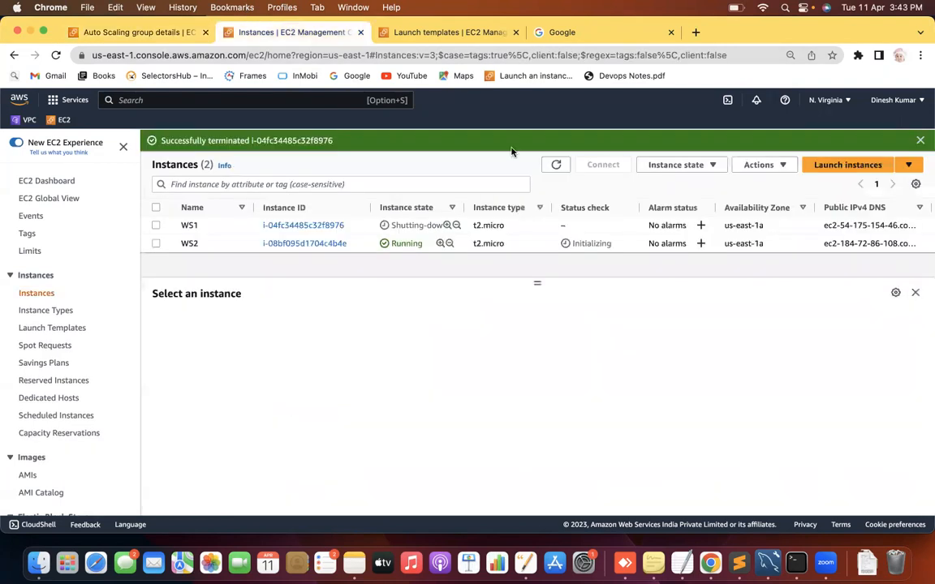
{"action": "left_click", "coordinate": [556, 167]}
{"action": "left_click", "coordinate": [556, 166]}
{"action": "left_click", "coordinate": [554, 167]}
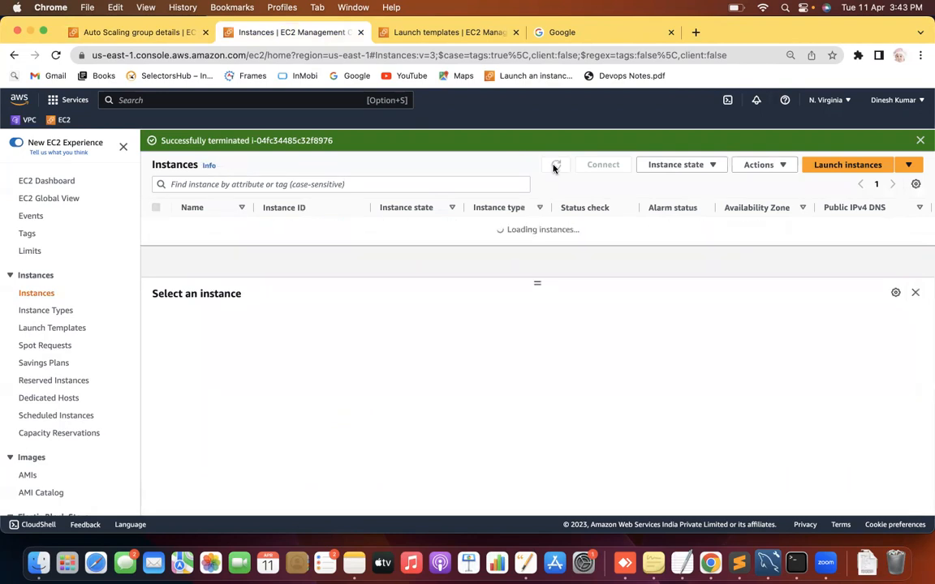
{"action": "left_click", "coordinate": [555, 168]}
{"action": "left_click", "coordinate": [555, 167]}
{"action": "left_click", "coordinate": [555, 167]}
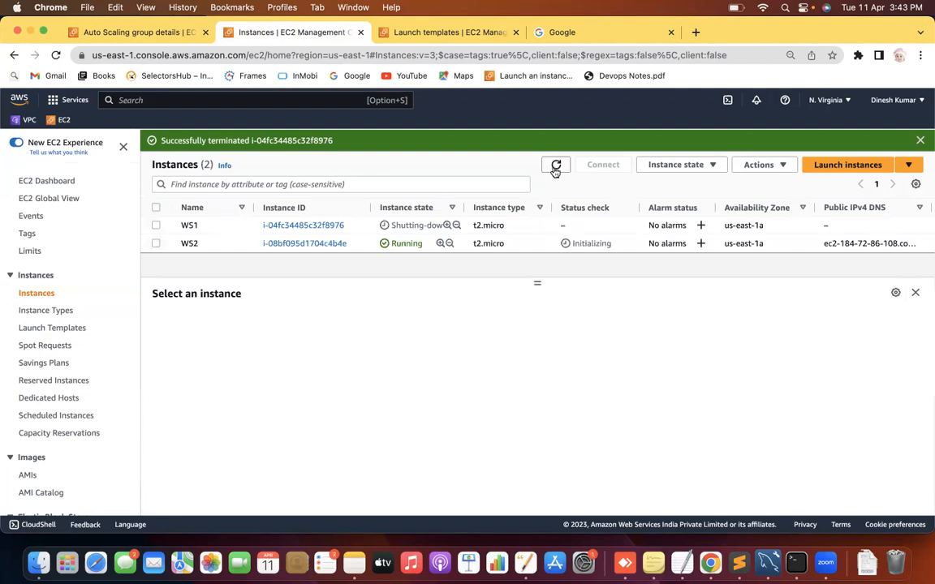
{"action": "left_click", "coordinate": [555, 167]}
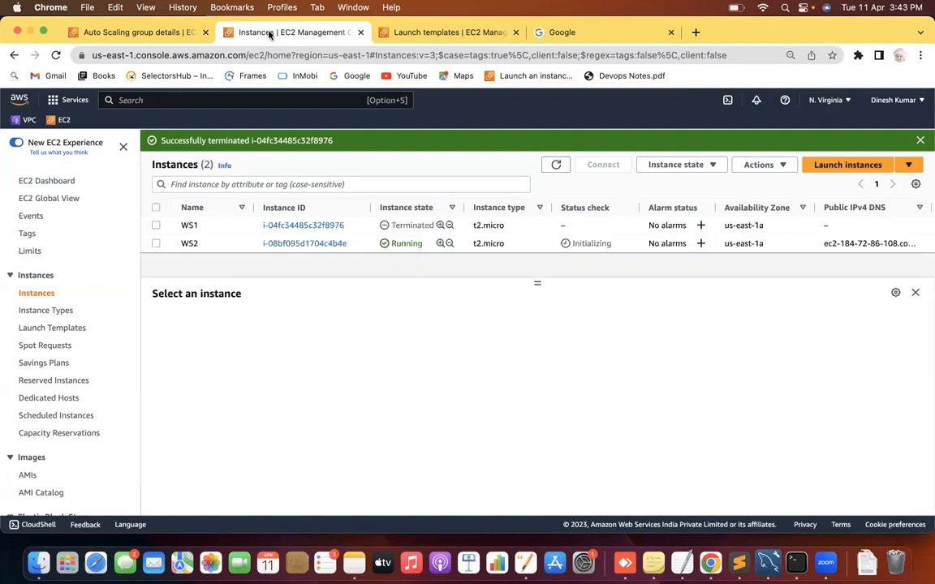
Go back to the group's activity history and refresh it to look for new entries
{"action": "left_click", "coordinate": [134, 33]}
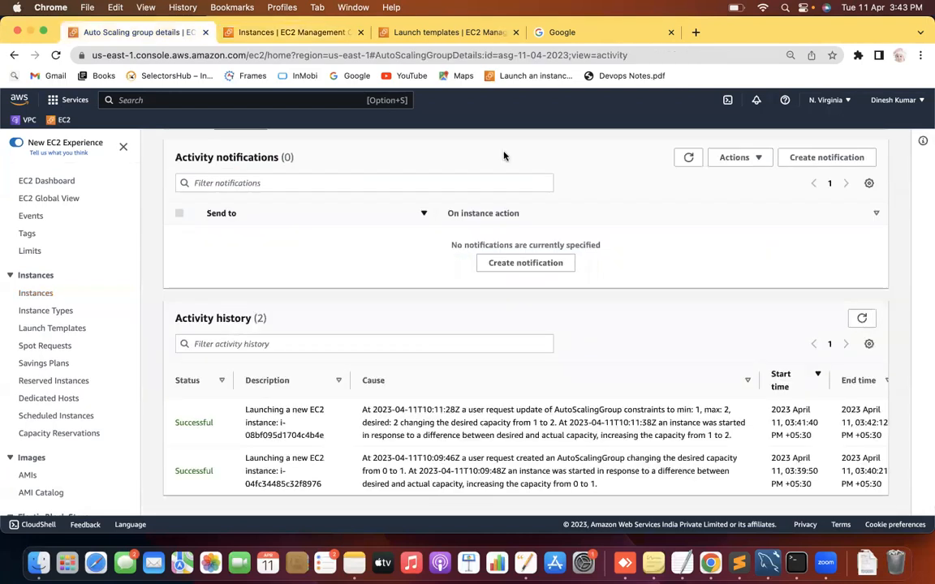
{"action": "left_click", "coordinate": [858, 319]}
{"action": "scroll", "coordinate": [905, 349], "scroll_direction": "down", "scroll_amount": 2}
{"action": "left_click", "coordinate": [862, 319]}
{"action": "scroll", "coordinate": [862, 323], "scroll_direction": "down", "scroll_amount": 2}
{"action": "scroll", "coordinate": [904, 303], "scroll_direction": "up", "scroll_amount": 3}
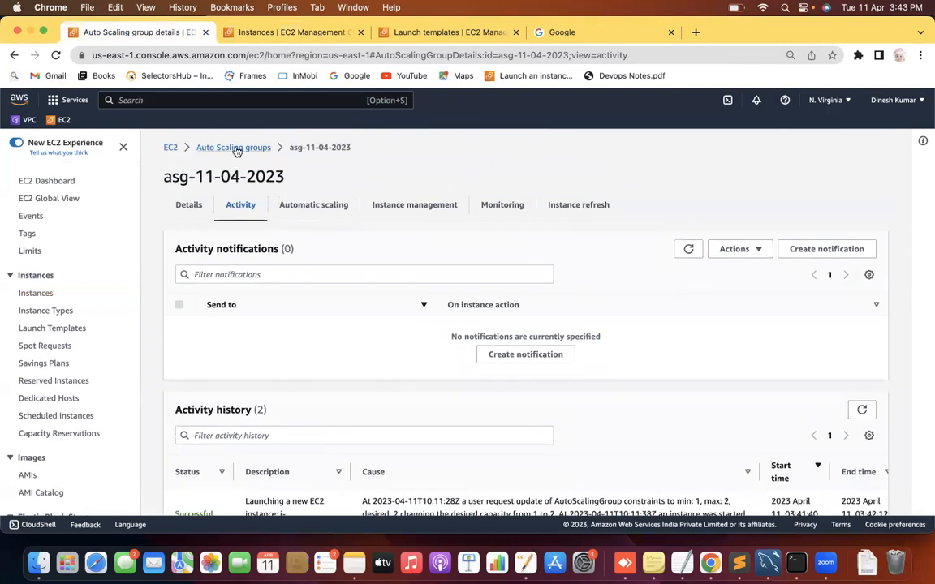
Reopen asg-11-04-2023 from the Auto Scaling groups list and check its activity history for the WS1 termination entry
{"action": "left_click", "coordinate": [236, 149]}
{"action": "left_click", "coordinate": [248, 262]}
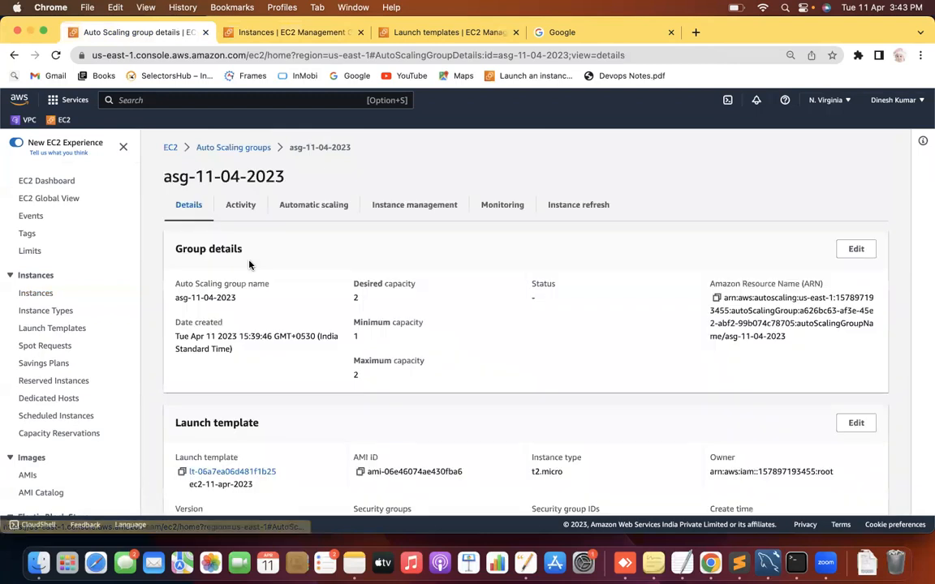
{"action": "left_click_drag", "start_coordinate": [326, 264], "coordinate": [334, 280]}
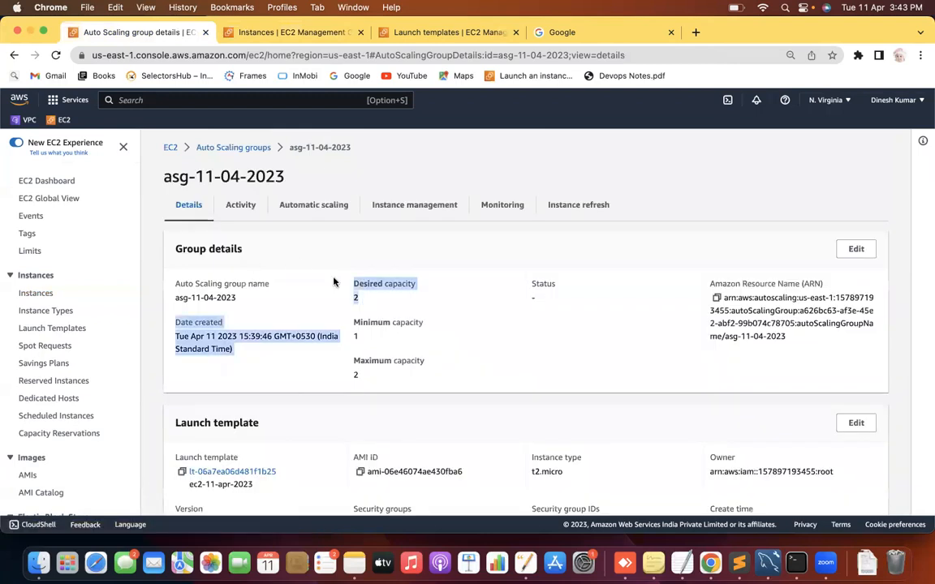
{"action": "left_click", "coordinate": [242, 205]}
{"action": "scroll", "coordinate": [906, 426], "scroll_direction": "down", "scroll_amount": 5}
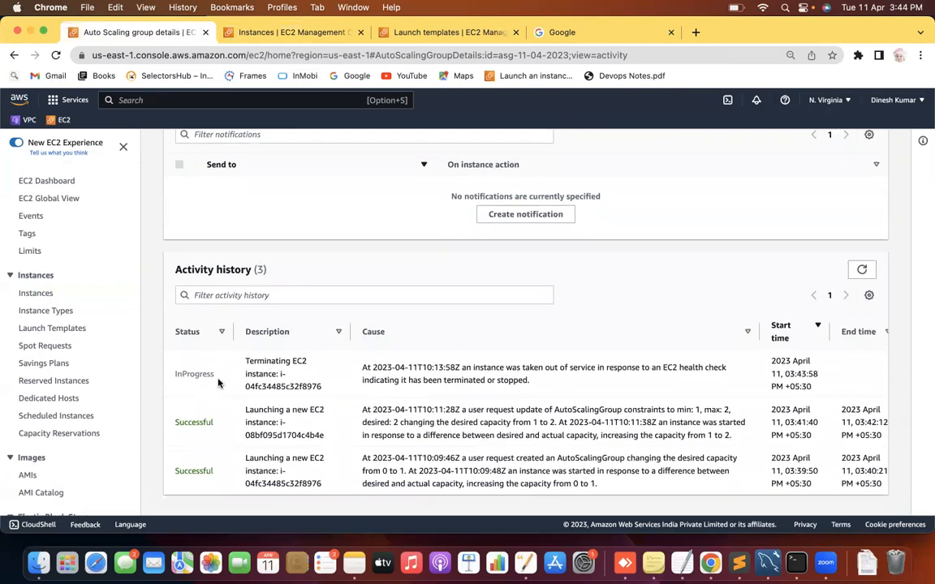
{"action": "left_click_drag", "start_coordinate": [218, 383], "coordinate": [170, 379]}
Refresh the instances list and check the state of the newly launched replacement instance
{"action": "left_click", "coordinate": [251, 32]}
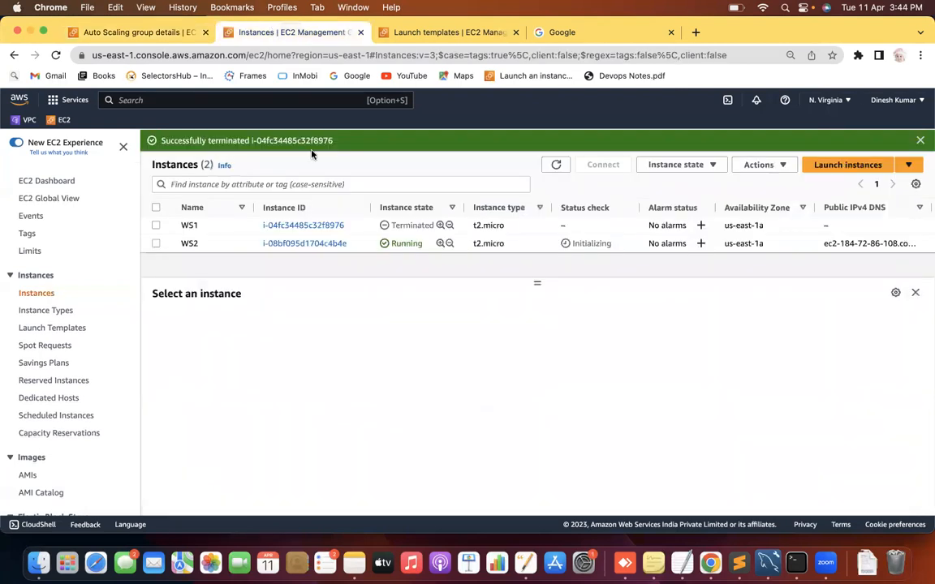
{"action": "left_click", "coordinate": [551, 163]}
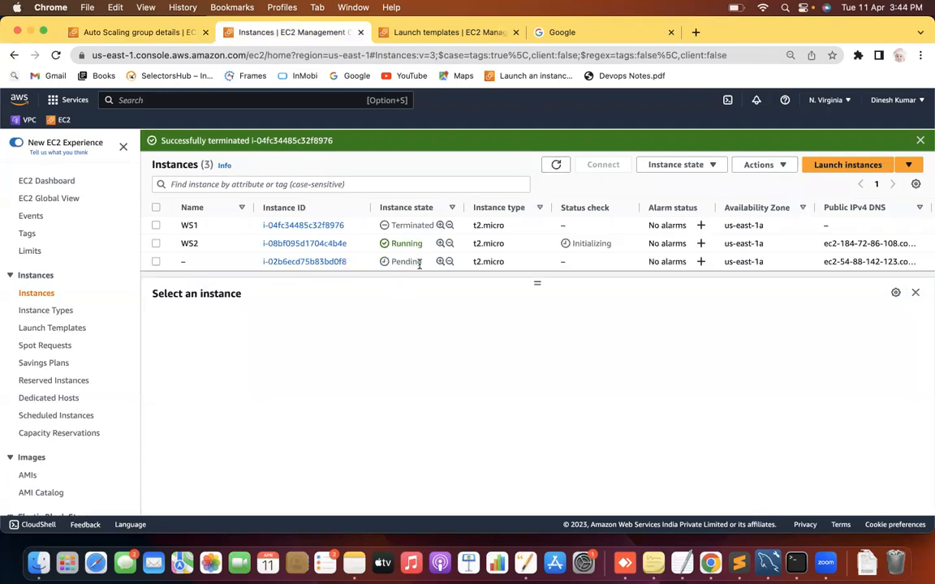
{"action": "left_click_drag", "start_coordinate": [421, 265], "coordinate": [378, 264]}
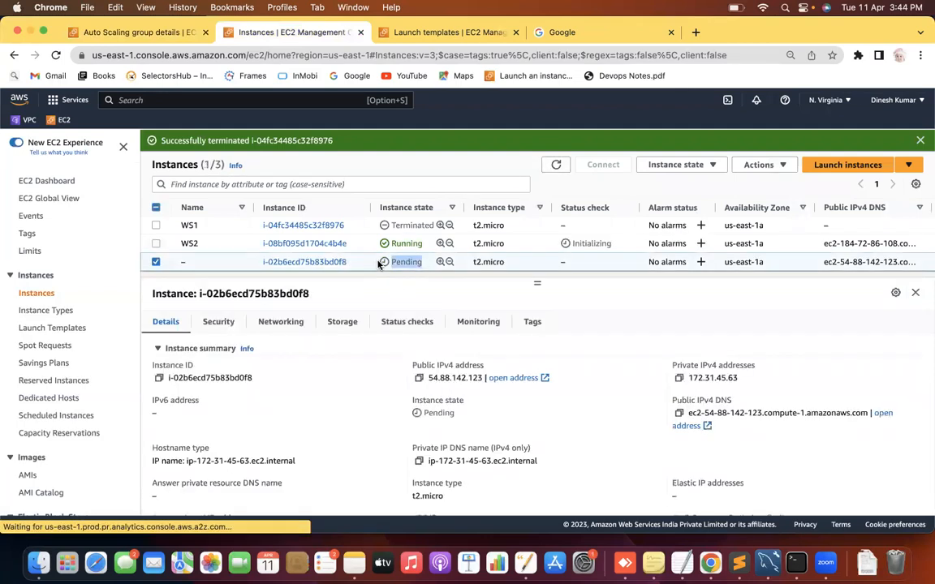
{"action": "left_click", "coordinate": [156, 262]}
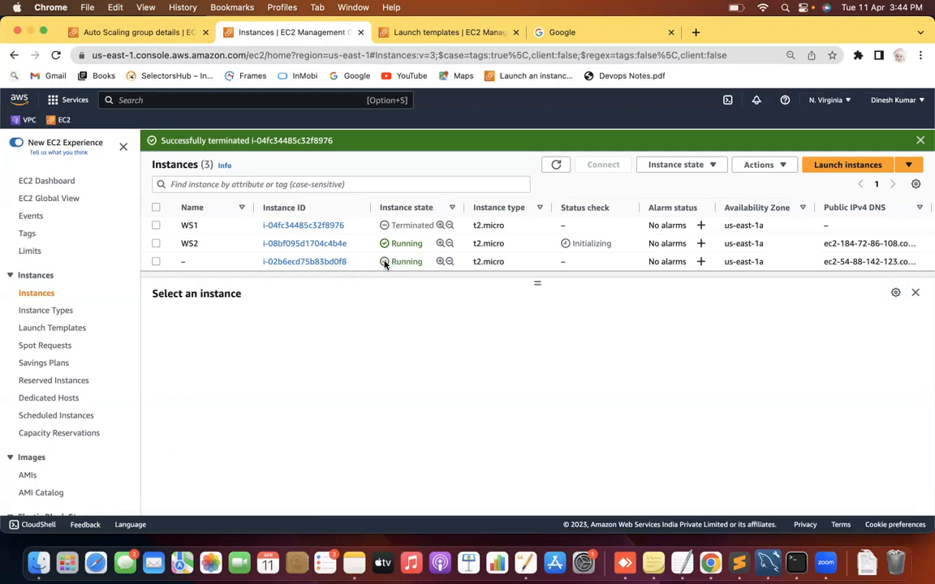
Refresh the group's activity history repeatedly to follow the replacement instance's launch status
{"action": "left_click", "coordinate": [151, 31]}
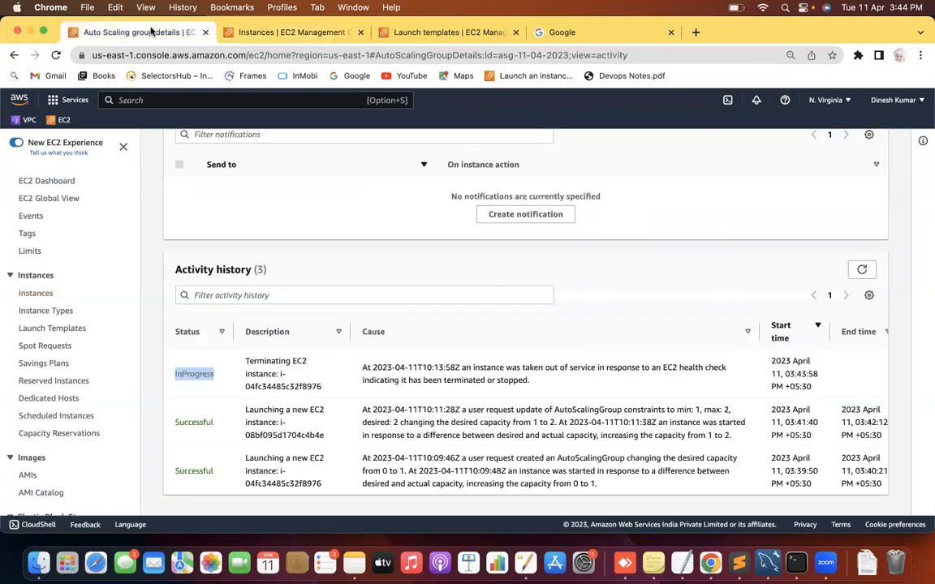
{"action": "left_click", "coordinate": [860, 270]}
{"action": "left_click", "coordinate": [861, 270]}
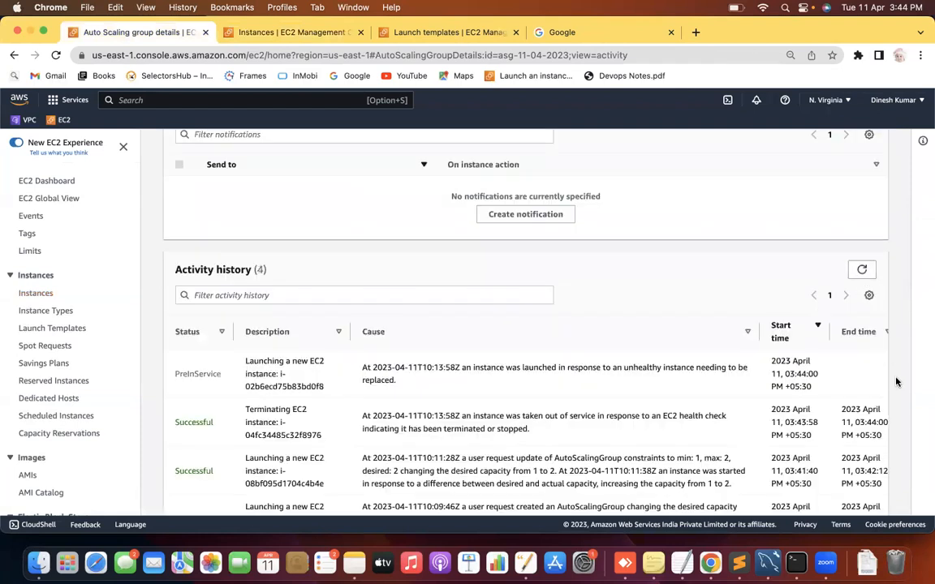
{"action": "scroll", "coordinate": [895, 382], "scroll_direction": "down", "scroll_amount": 2}
{"action": "left_click", "coordinate": [862, 221]}
{"action": "left_click", "coordinate": [862, 222]}
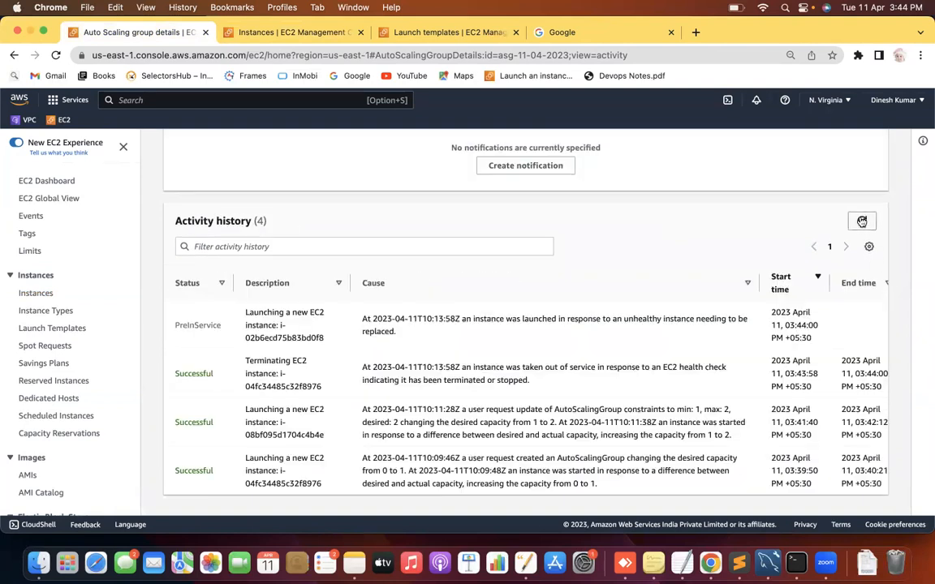
{"action": "left_click", "coordinate": [861, 222]}
{"action": "left_click", "coordinate": [862, 222]}
{"action": "left_click", "coordinate": [861, 222]}
Refresh the instances list and the group's activity history in turn to check that the replacement instance has finished launching
{"action": "left_click", "coordinate": [276, 32]}
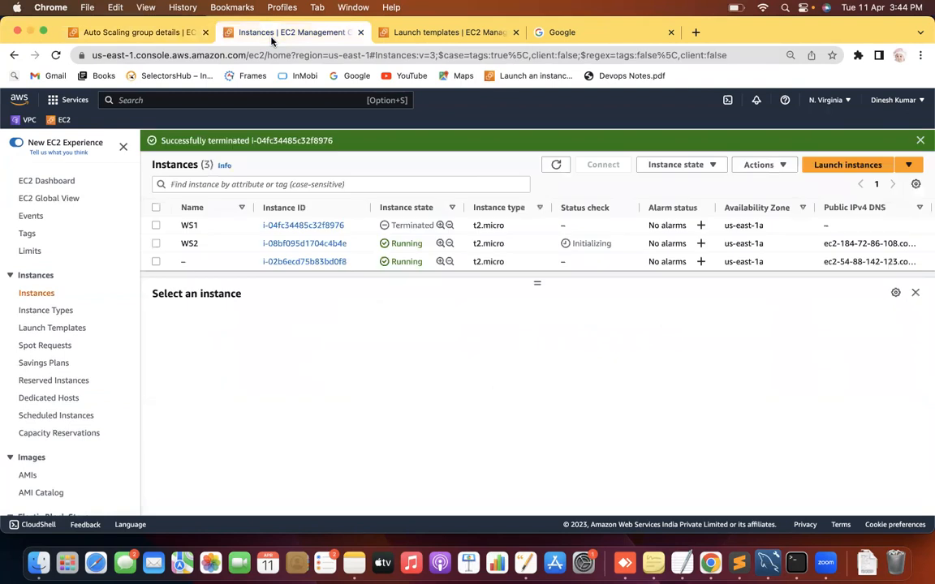
{"action": "left_click", "coordinate": [557, 165]}
{"action": "left_click", "coordinate": [557, 166]}
{"action": "left_click", "coordinate": [123, 33]}
{"action": "left_click", "coordinate": [870, 227]}
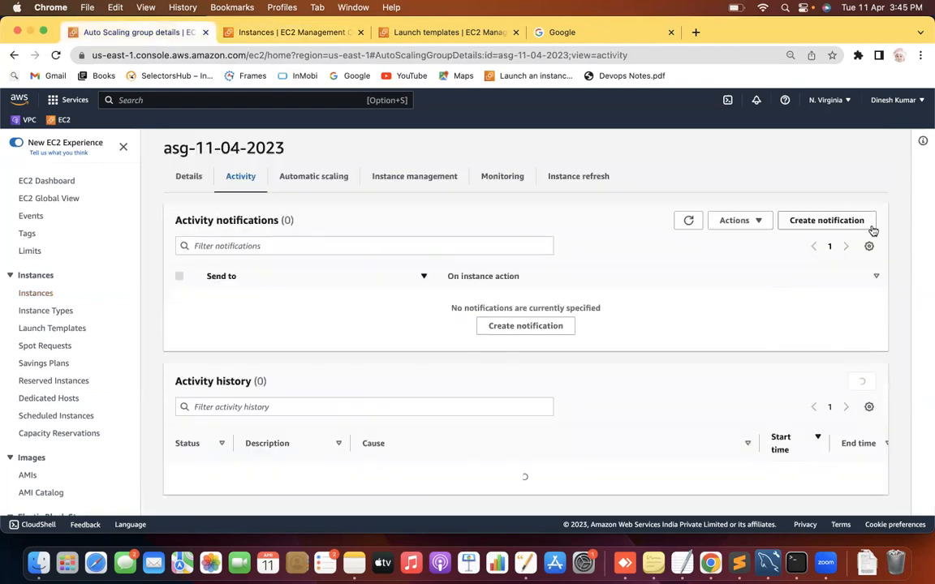
{"action": "left_click", "coordinate": [870, 227]}
{"action": "left_click", "coordinate": [871, 227]}
{"action": "left_click", "coordinate": [277, 37]}
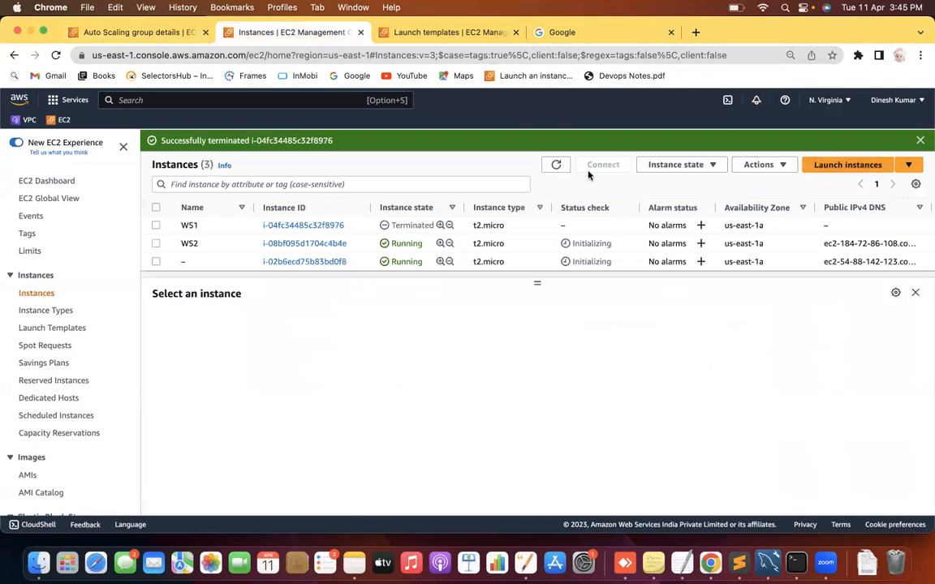
{"action": "left_click", "coordinate": [554, 165]}
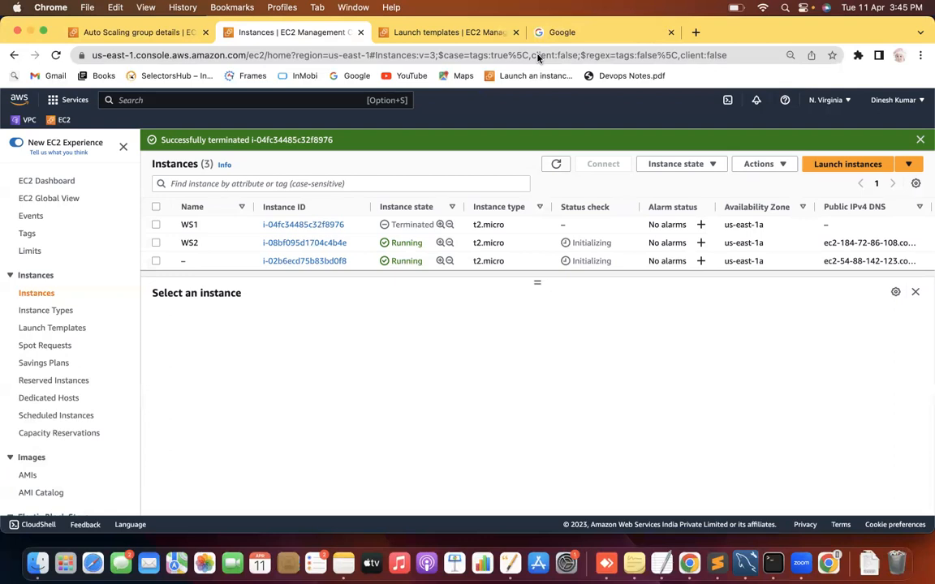
Open the automatic scaling settings of asg-11-04-2023 and look through its dynamic and predictive scaling policies
{"action": "left_click", "coordinate": [162, 32]}
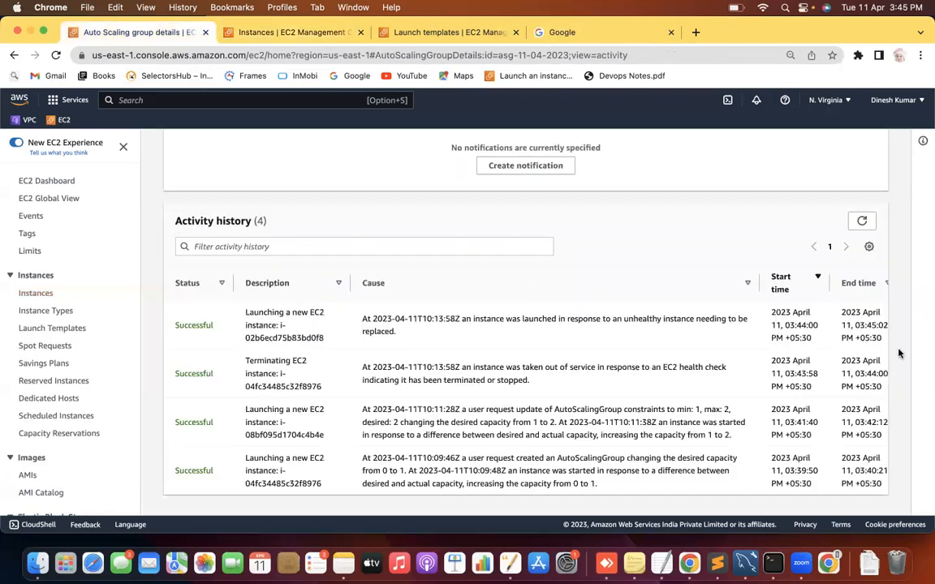
{"action": "scroll", "coordinate": [898, 353], "scroll_direction": "up", "scroll_amount": 5}
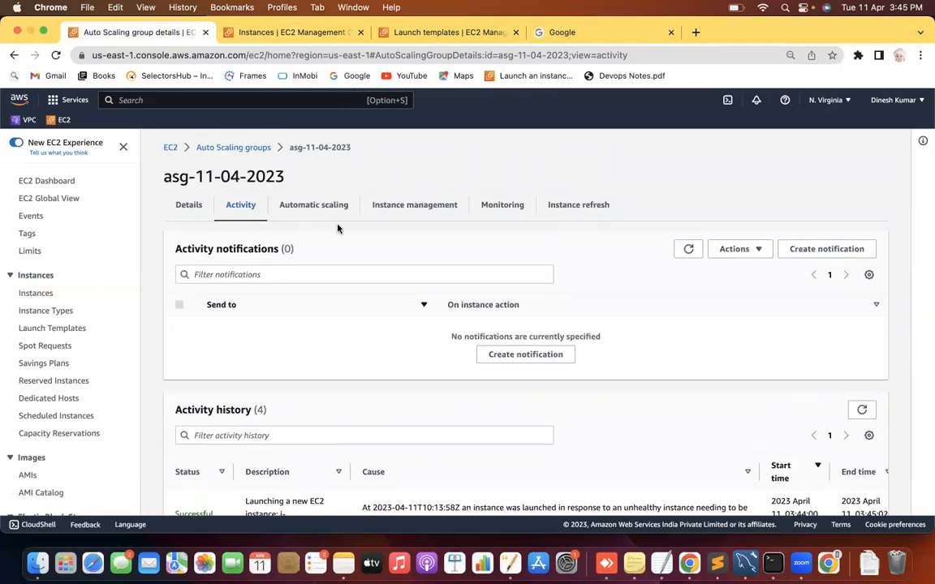
{"action": "left_click", "coordinate": [314, 205]}
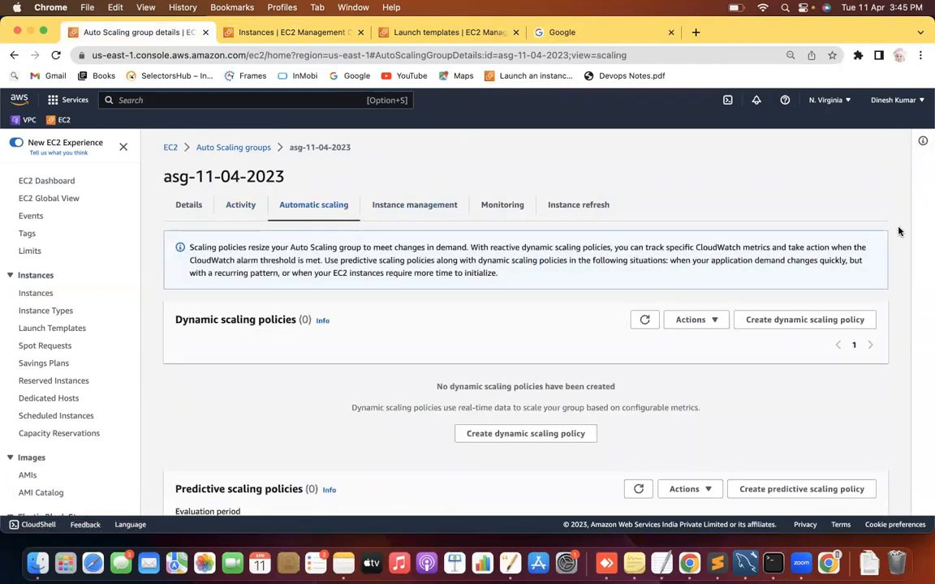
{"action": "scroll", "coordinate": [903, 239], "scroll_direction": "down", "scroll_amount": 5}
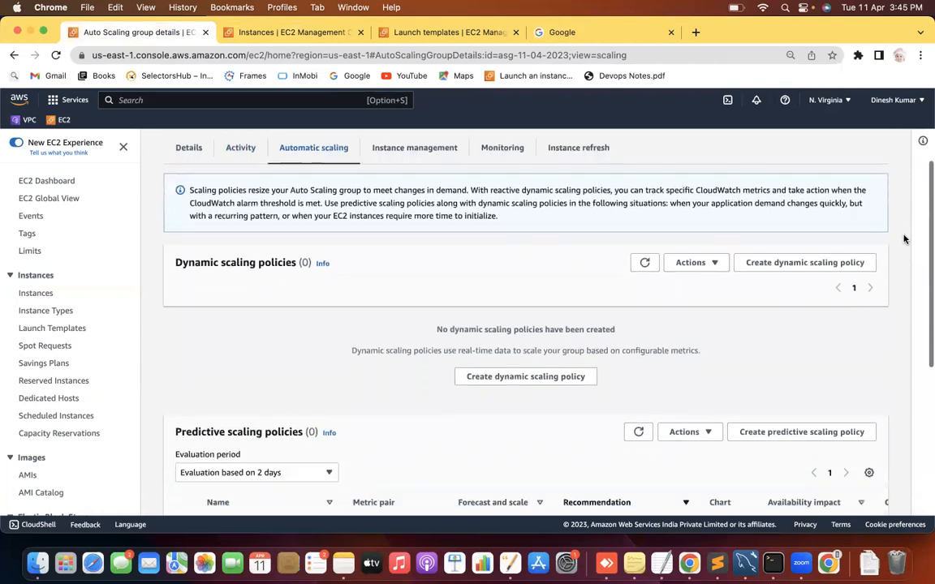
Examine the dynamic scaling policies section of asg-11-04-2023, including the description of how these policies scale the group
{"action": "scroll", "coordinate": [904, 238], "scroll_direction": "up", "scroll_amount": 2}
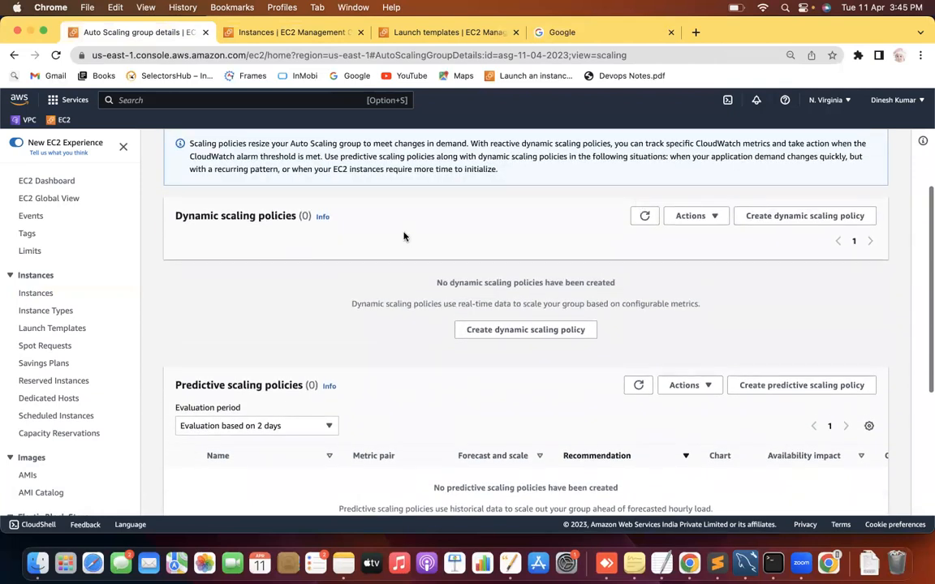
{"action": "left_click_drag", "start_coordinate": [172, 224], "coordinate": [281, 221]}
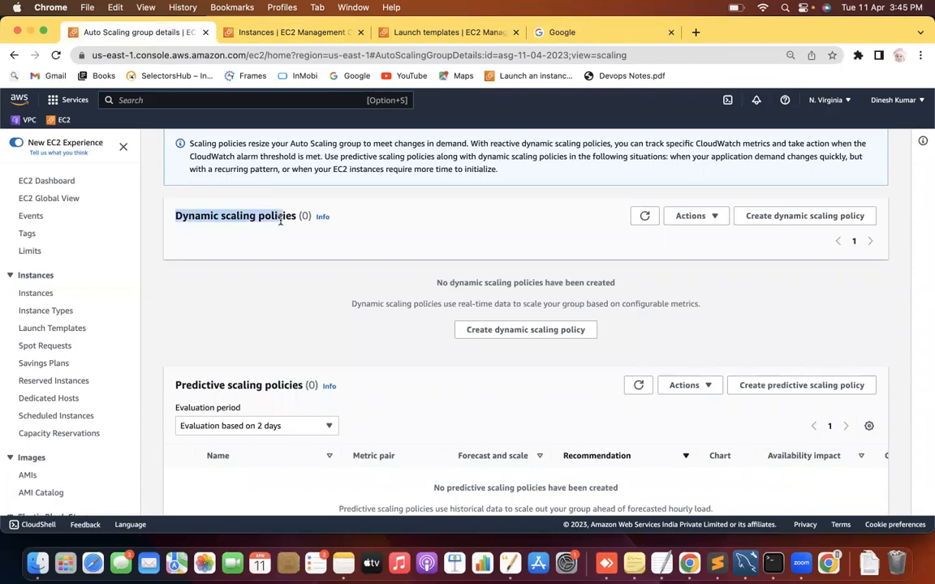
{"action": "left_click", "coordinate": [276, 232]}
{"action": "left_click_drag", "start_coordinate": [194, 218], "coordinate": [273, 215]}
{"action": "left_click_drag", "start_coordinate": [273, 215], "coordinate": [284, 221]}
{"action": "left_click", "coordinate": [282, 229]}
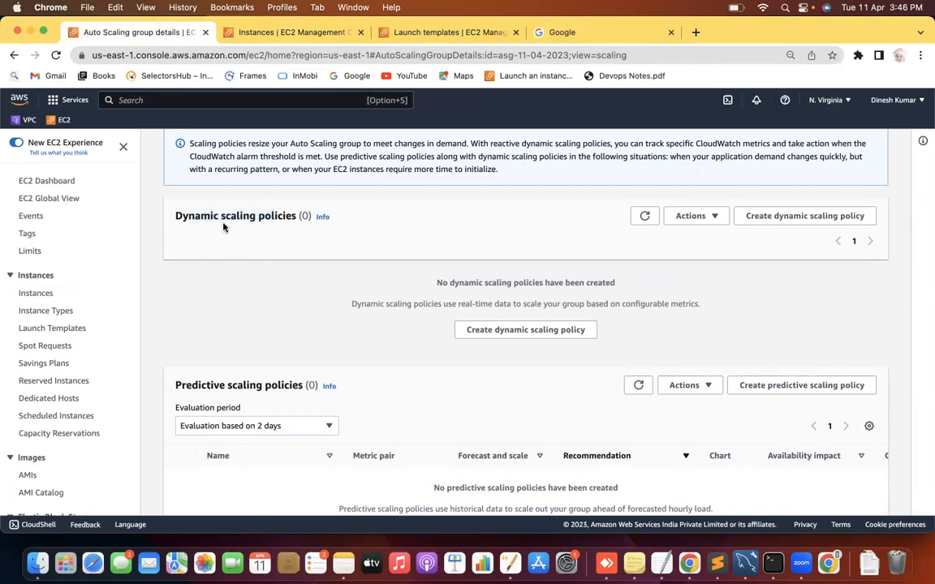
{"action": "left_click_drag", "start_coordinate": [201, 215], "coordinate": [278, 215]}
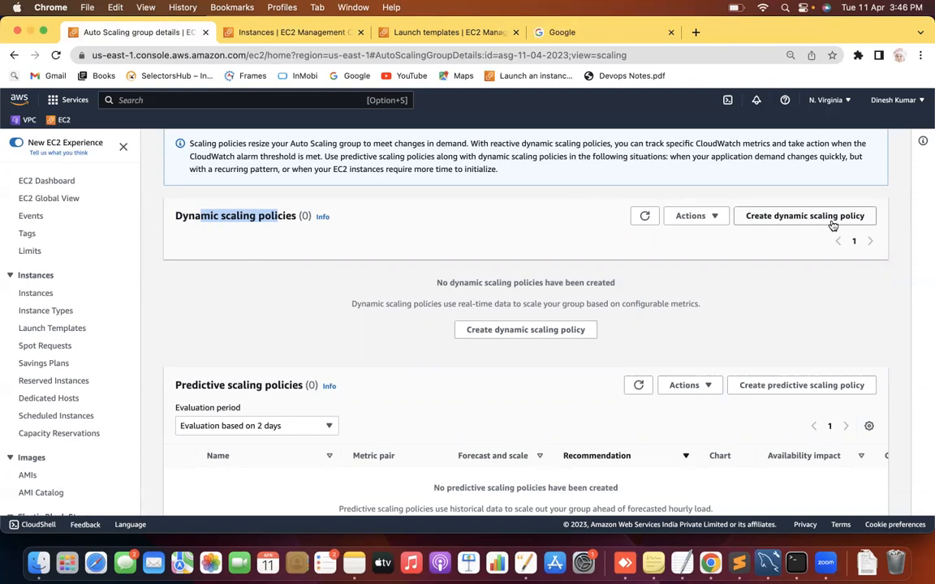
{"action": "left_click", "coordinate": [244, 212]}
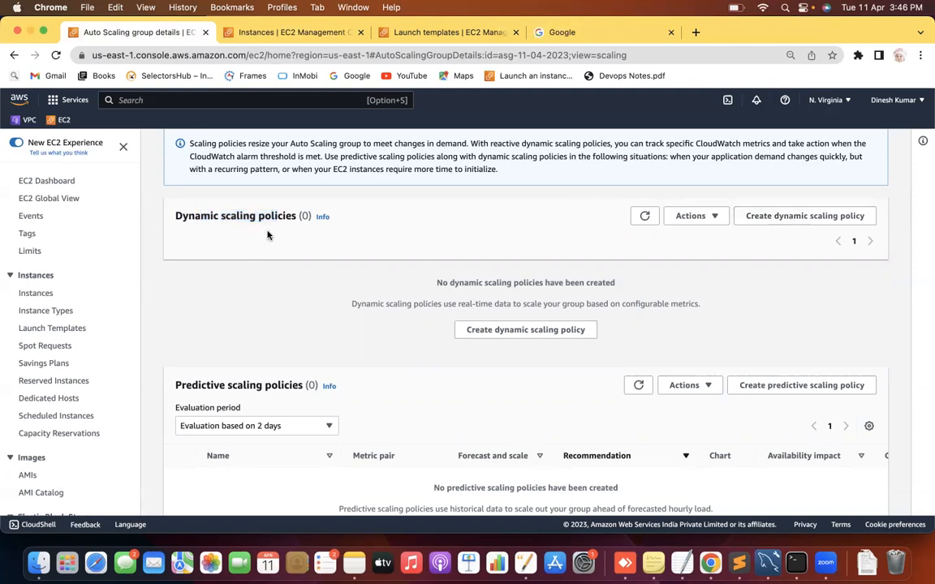
{"action": "left_click_drag", "start_coordinate": [220, 216], "coordinate": [296, 216]}
{"action": "left_click_drag", "start_coordinate": [408, 305], "coordinate": [497, 303]}
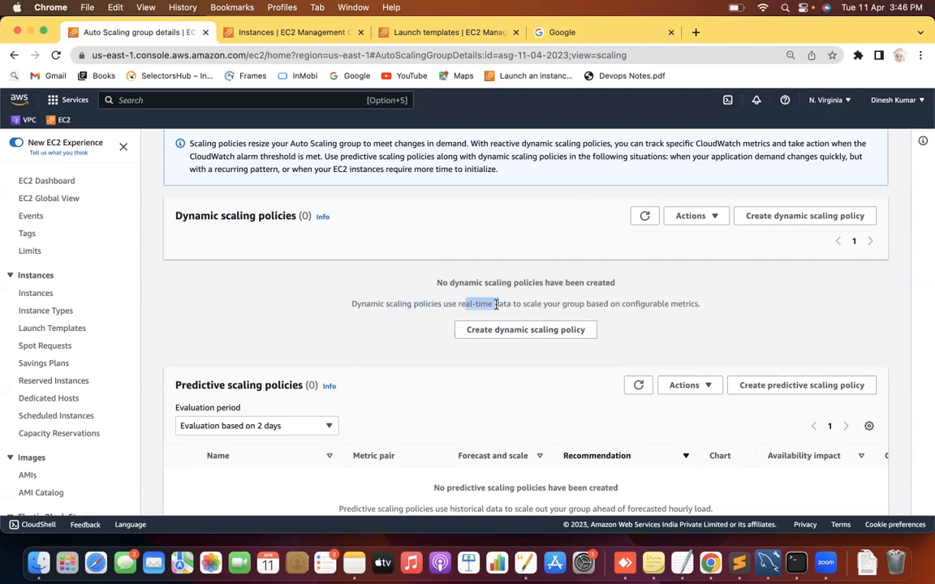
{"action": "left_click_drag", "start_coordinate": [523, 305], "coordinate": [691, 304]}
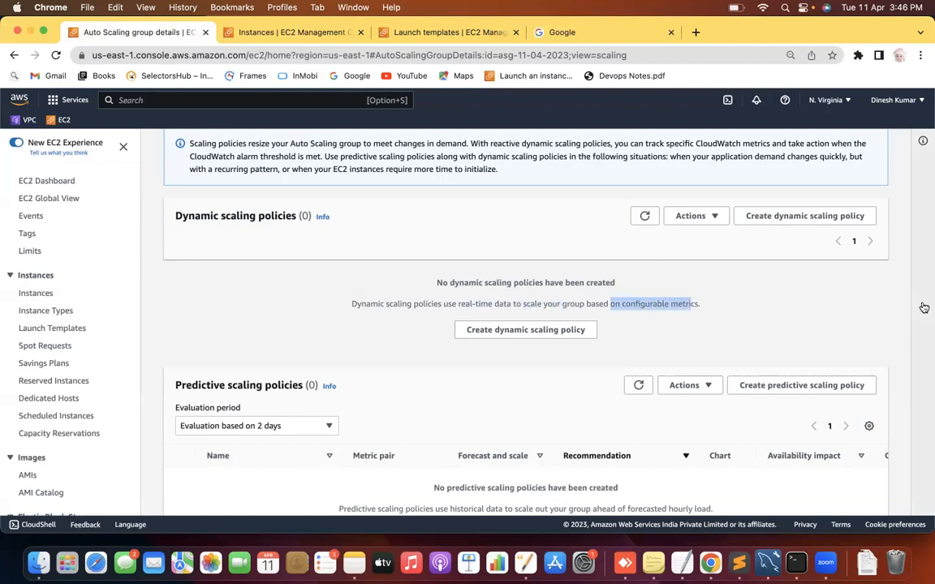
{"action": "left_click", "coordinate": [879, 303]}
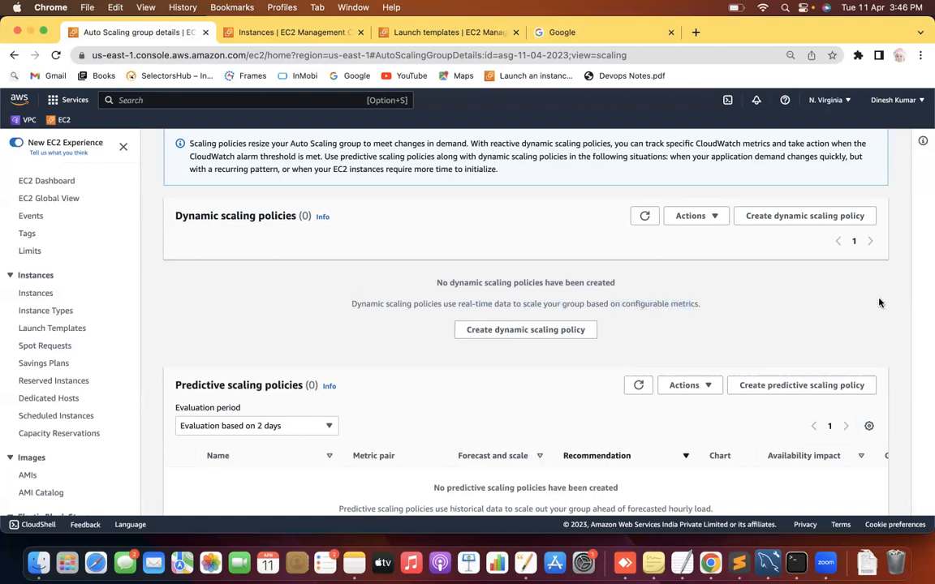
Examine the predictive scaling policies section and look through its available evaluation periods without changing the selection
{"action": "scroll", "coordinate": [880, 303], "scroll_direction": "down", "scroll_amount": 2}
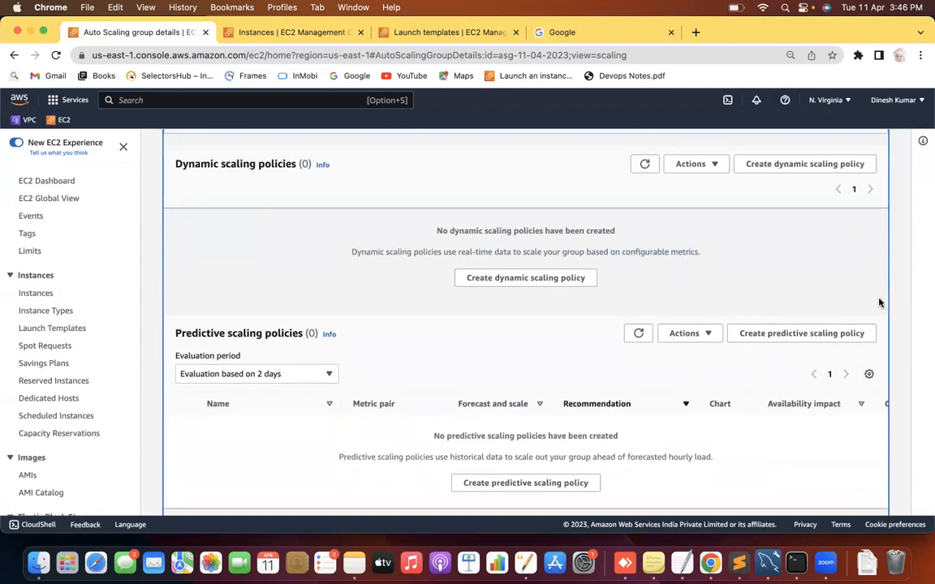
{"action": "scroll", "coordinate": [879, 303], "scroll_direction": "down", "scroll_amount": 4}
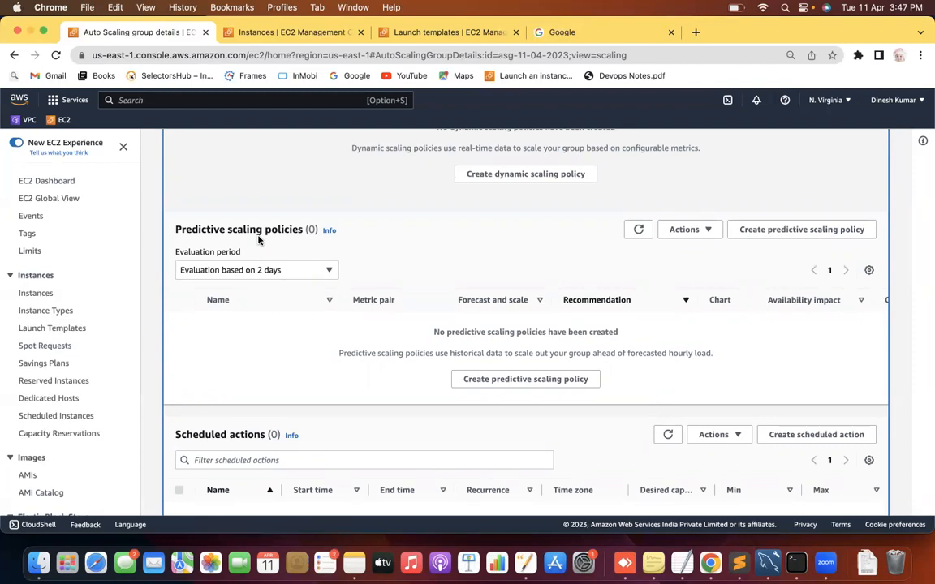
{"action": "left_click_drag", "start_coordinate": [198, 230], "coordinate": [298, 230]}
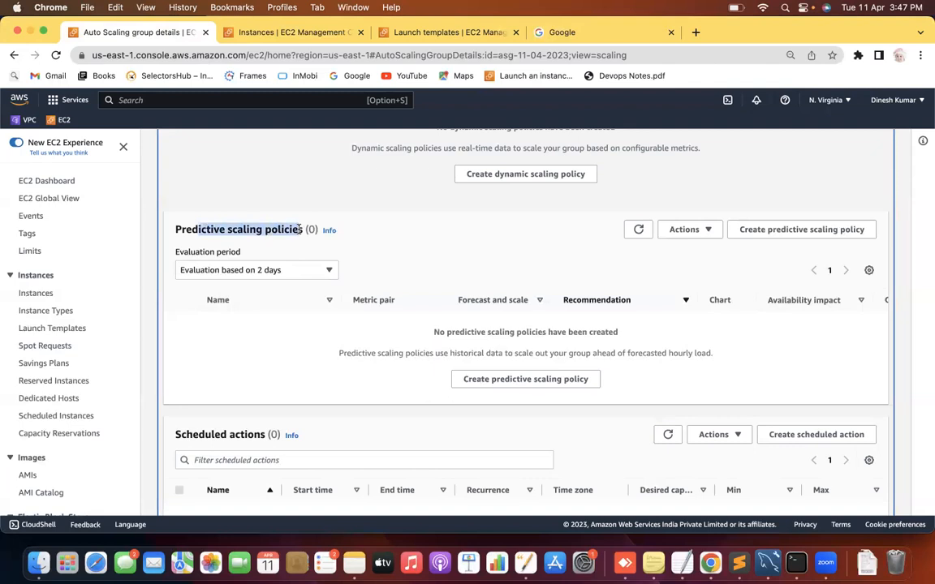
{"action": "left_click", "coordinate": [283, 274]}
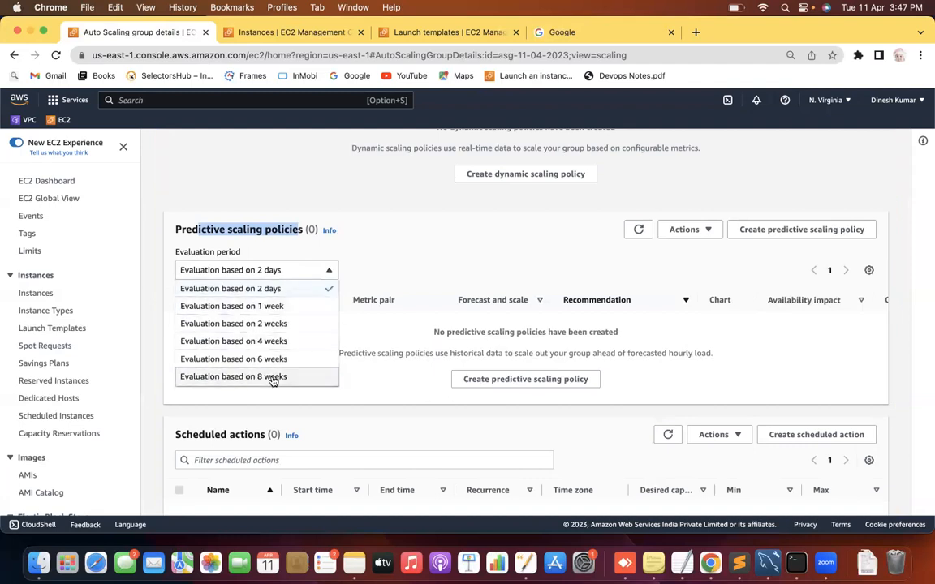
{"action": "left_click", "coordinate": [420, 198]}
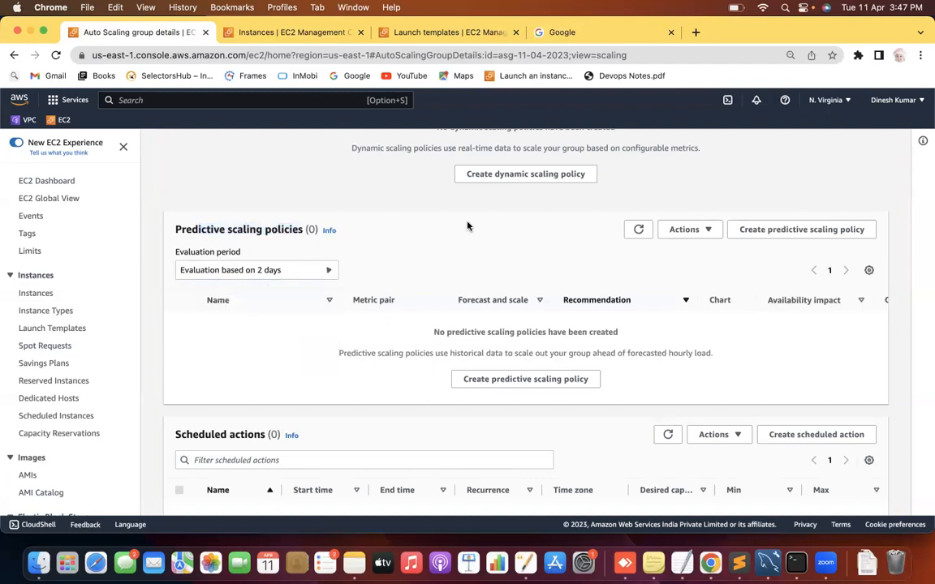
{"action": "left_click_drag", "start_coordinate": [214, 230], "coordinate": [288, 232]}
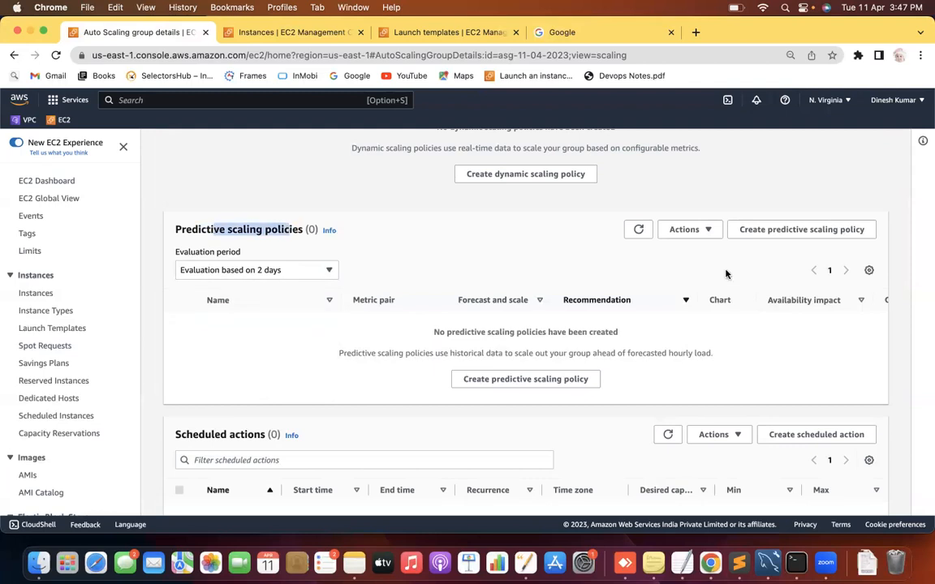
{"action": "left_click", "coordinate": [909, 344]}
Examine the scheduled actions section and review the dynamic and predictive scaling policy sections once more
{"action": "scroll", "coordinate": [909, 344], "scroll_direction": "down", "scroll_amount": 2}
{"action": "scroll", "coordinate": [908, 344], "scroll_direction": "down", "scroll_amount": 2}
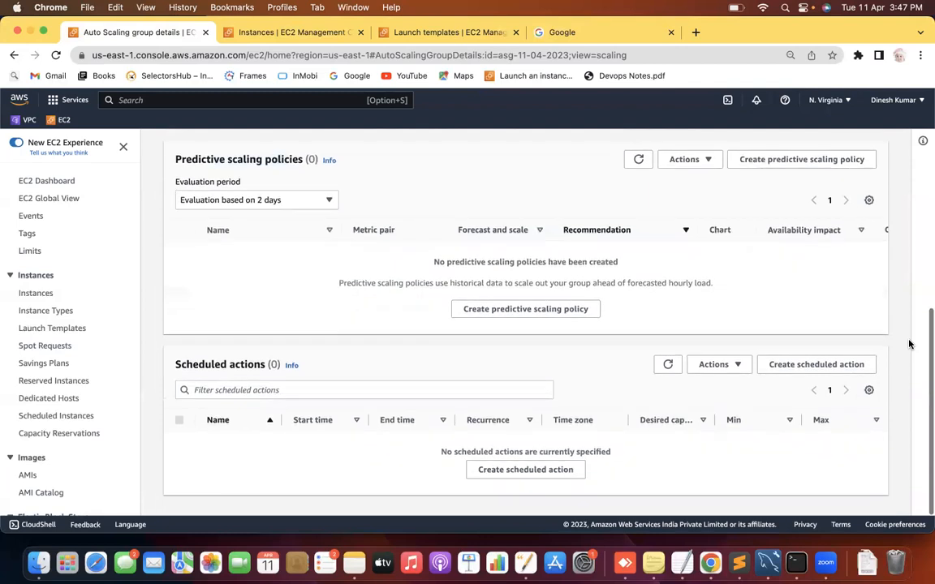
{"action": "left_click_drag", "start_coordinate": [215, 365], "coordinate": [259, 367]}
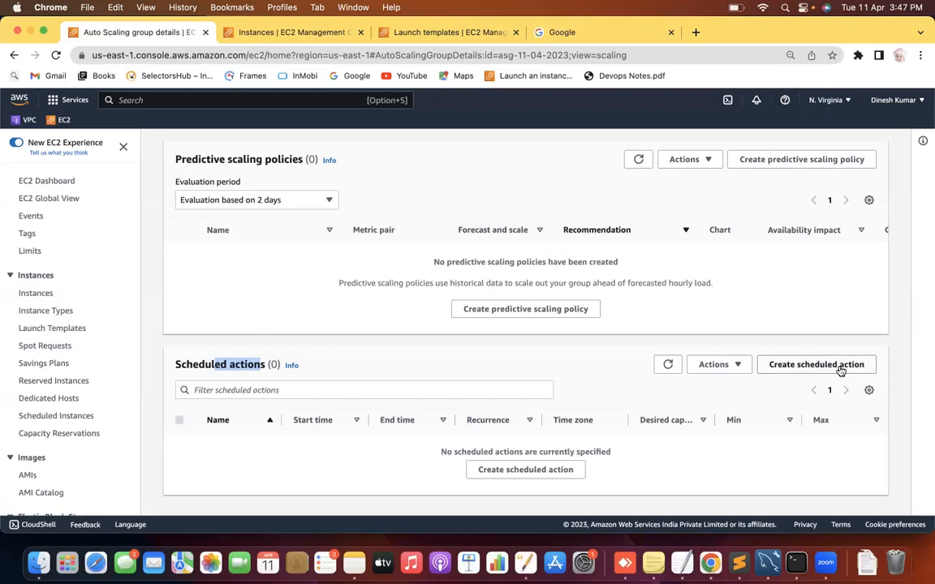
{"action": "left_click", "coordinate": [905, 343]}
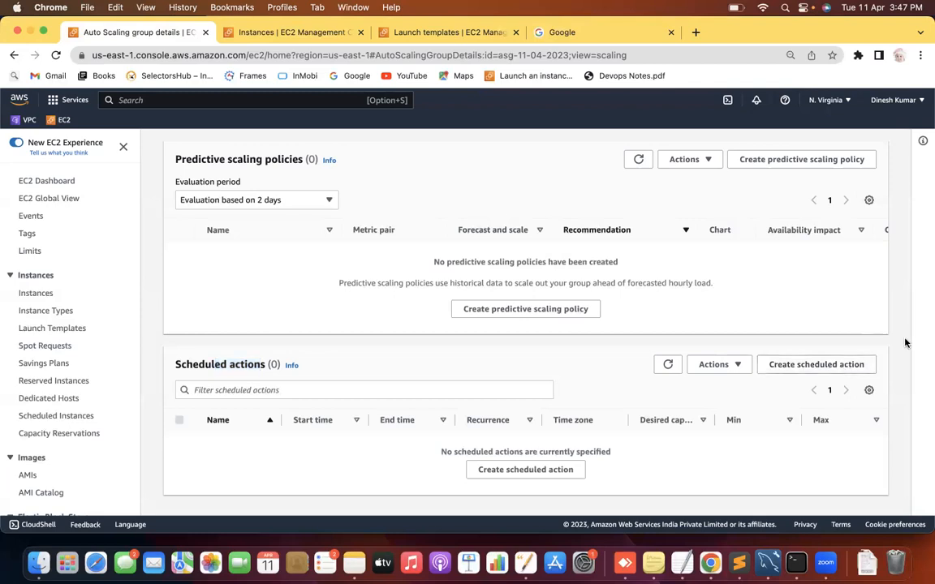
{"action": "scroll", "coordinate": [906, 343], "scroll_direction": "up", "scroll_amount": 8}
{"action": "scroll", "coordinate": [905, 343], "scroll_direction": "down", "scroll_amount": 3}
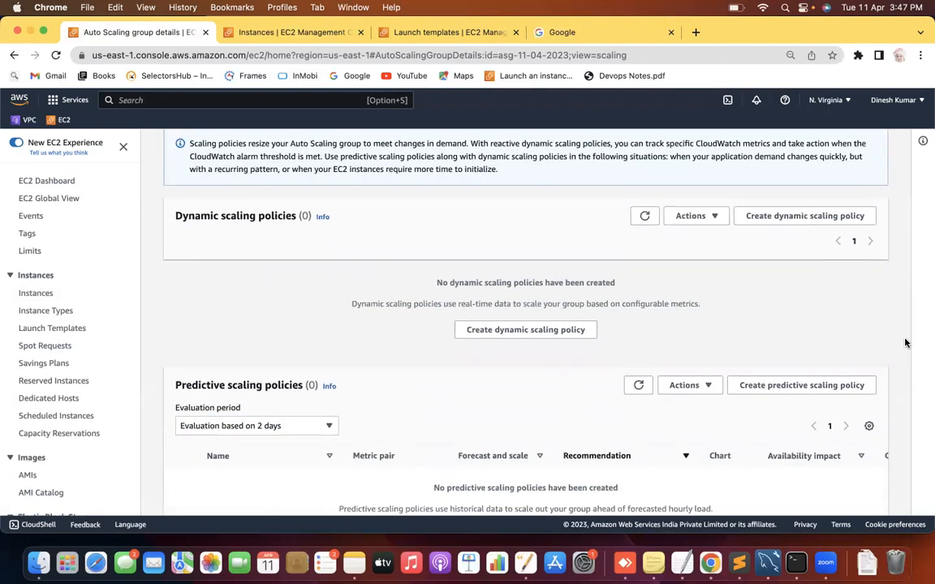
{"action": "scroll", "coordinate": [906, 343], "scroll_direction": "down", "scroll_amount": 5}
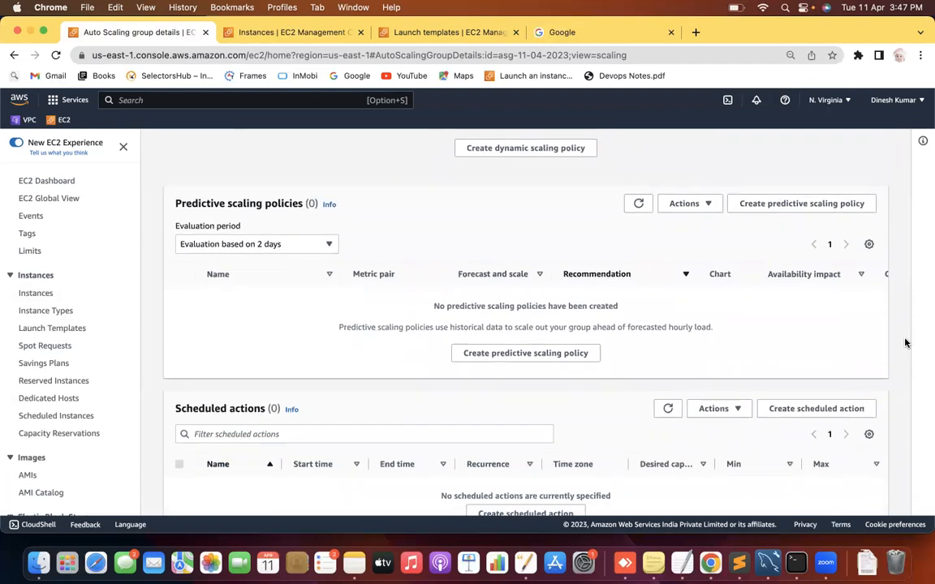
{"action": "scroll", "coordinate": [906, 343], "scroll_direction": "down", "scroll_amount": 1}
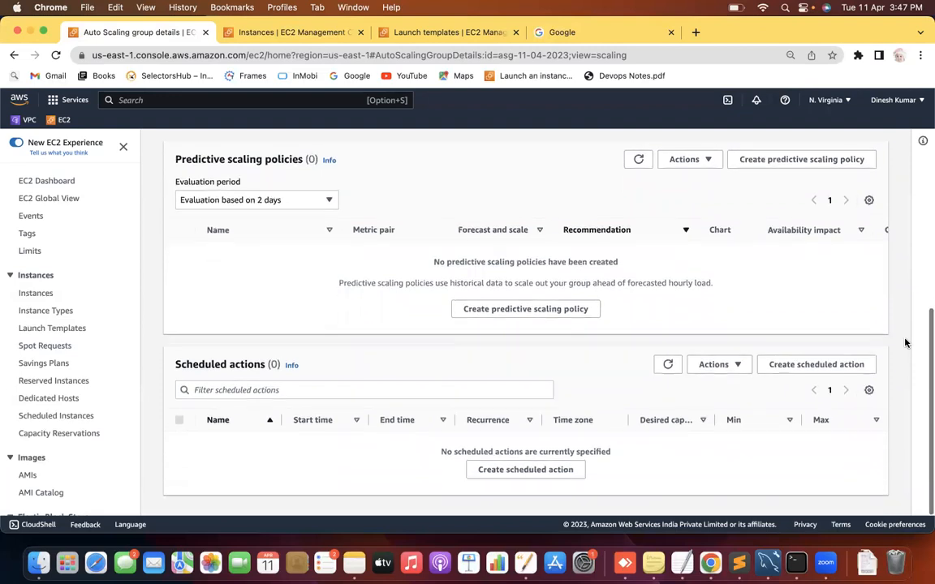
{"action": "scroll", "coordinate": [906, 344], "scroll_direction": "up", "scroll_amount": 8}
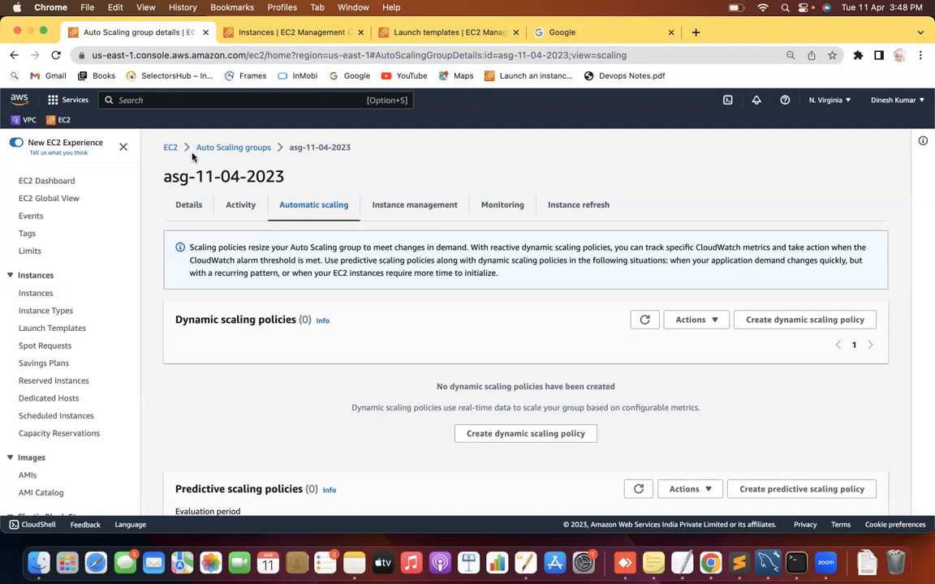
Go to the list of Auto Scaling groups and delete asg-11-04-2023, confirming the deletion with "delete"
{"action": "left_click", "coordinate": [170, 148]}
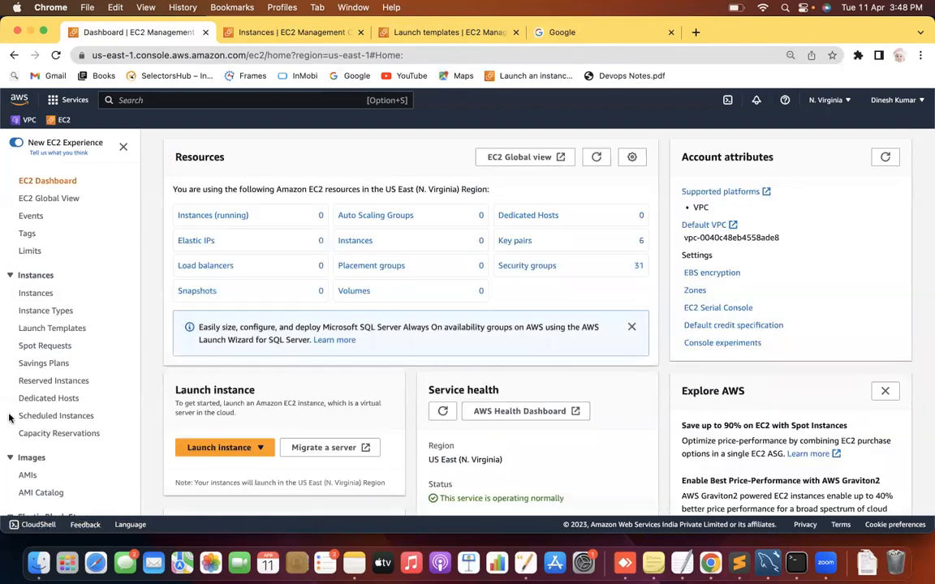
{"action": "scroll", "coordinate": [10, 418], "scroll_direction": "down", "scroll_amount": 10}
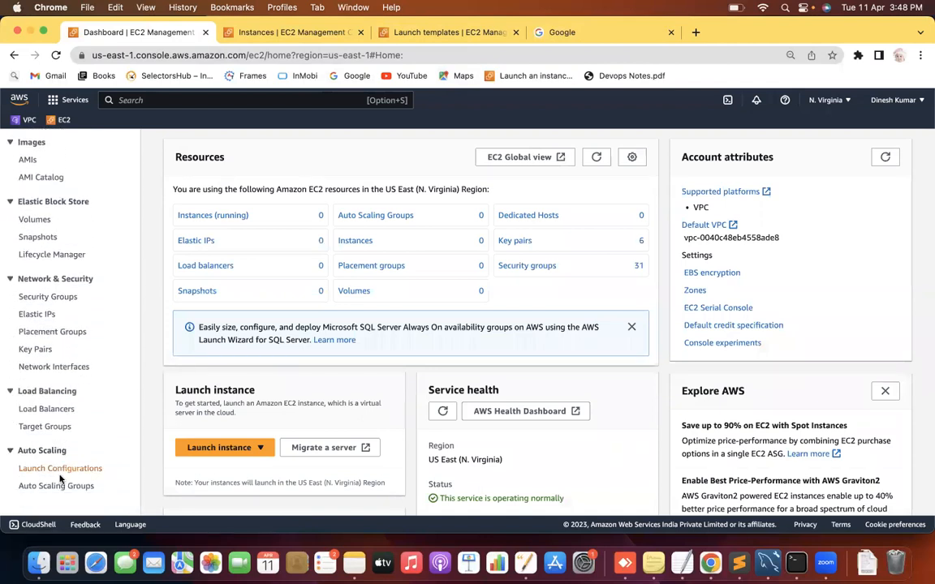
{"action": "left_click", "coordinate": [56, 486]}
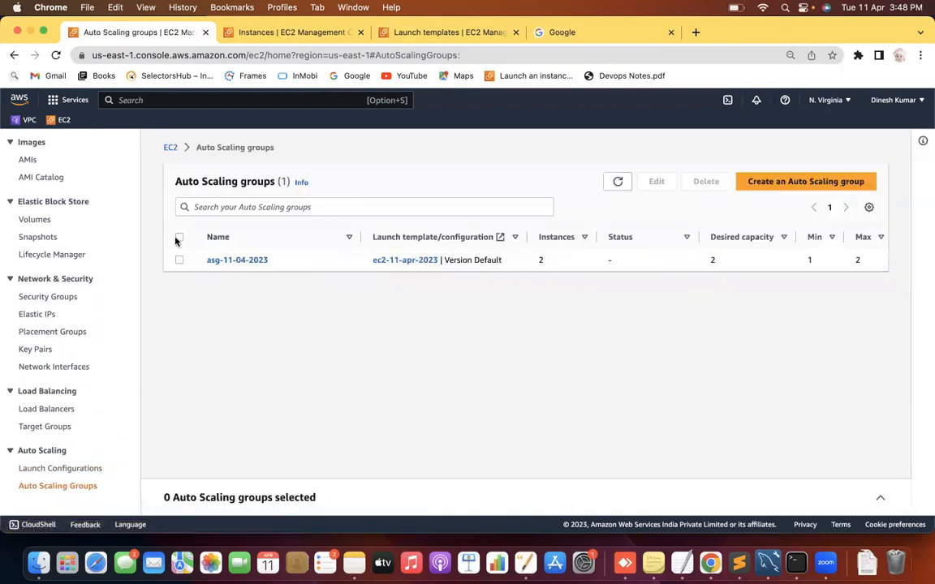
{"action": "left_click", "coordinate": [179, 260]}
{"action": "left_click", "coordinate": [703, 182]}
{"action": "left_click", "coordinate": [409, 398]}
{"action": "type", "text": "delete"}
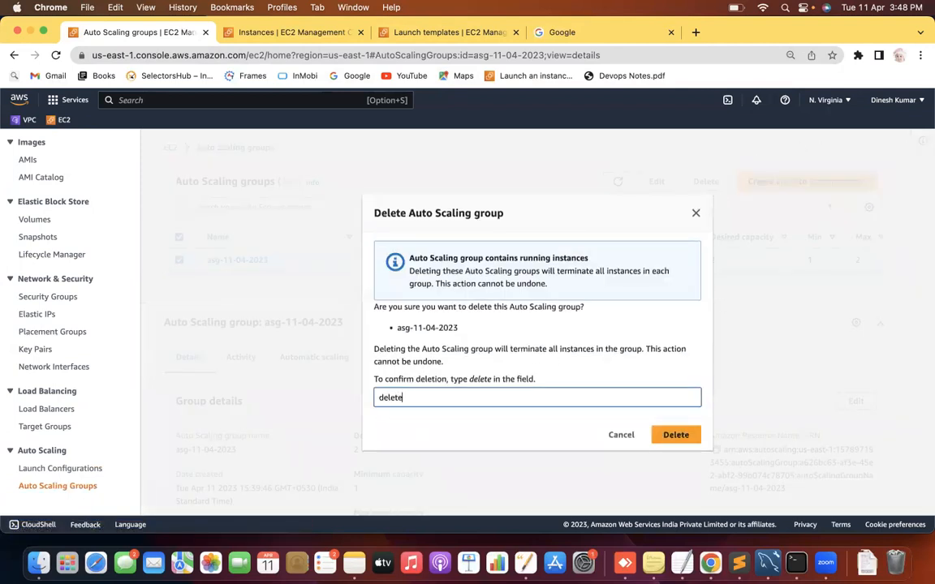
{"action": "left_click", "coordinate": [674, 435]}
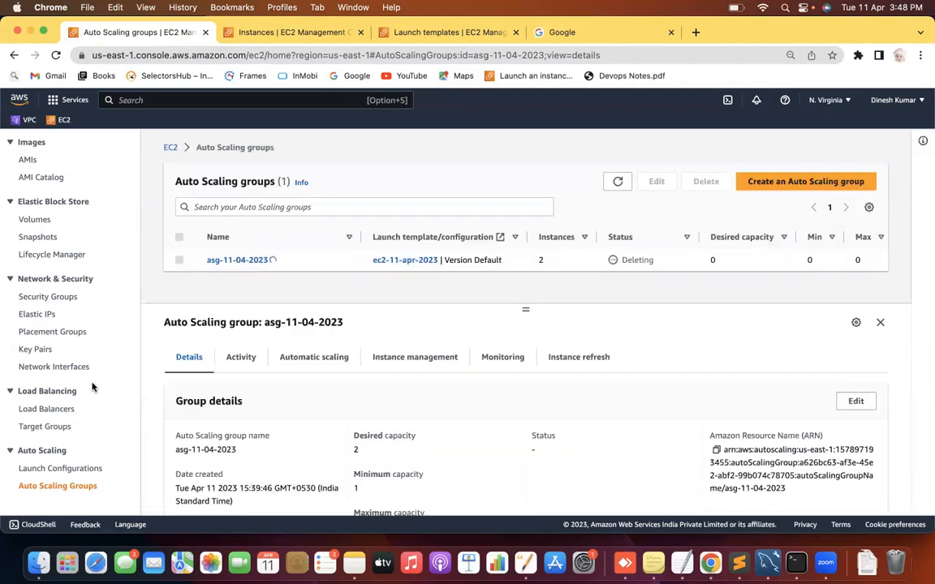
Switch to the Auto scaling notes in the text editor and add a "---" separator below the "Desired cap <= Maximum cap" line
{"action": "left_click", "coordinate": [739, 563]}
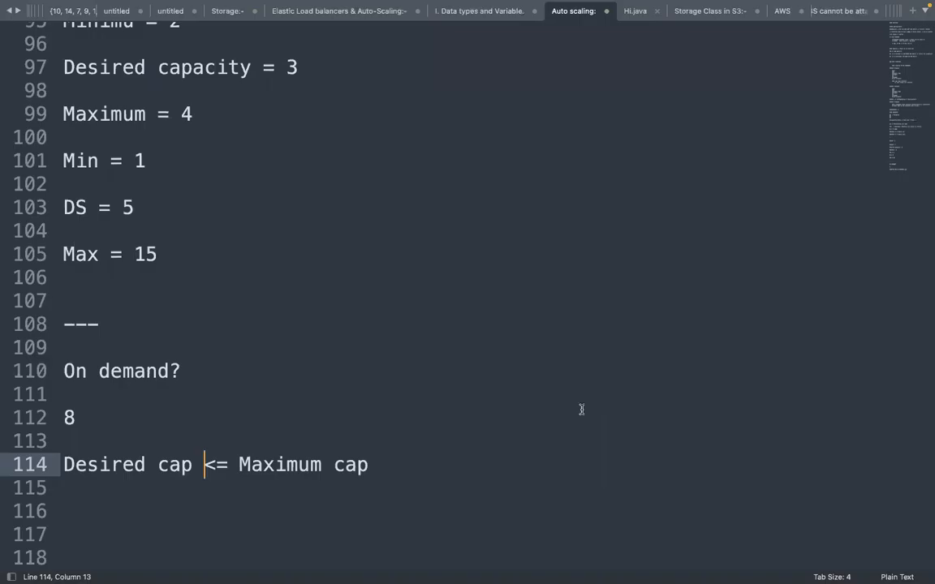
{"action": "left_click", "coordinate": [393, 466]}
{"action": "key", "text": "Return"}
{"action": "key", "text": "Return"}
{"action": "key", "text": "Return"}
{"action": "key", "text": "Return"}
{"action": "key", "text": "Return"}
{"action": "key", "text": "Return"}
{"action": "key", "text": "Return"}
{"action": "key", "text": "Return"}
{"action": "key", "text": "Return"}
{"action": "key", "text": "Return"}
{"action": "key", "text": "Return"}
{"action": "key", "text": "Return"}
{"action": "key", "text": "Return"}
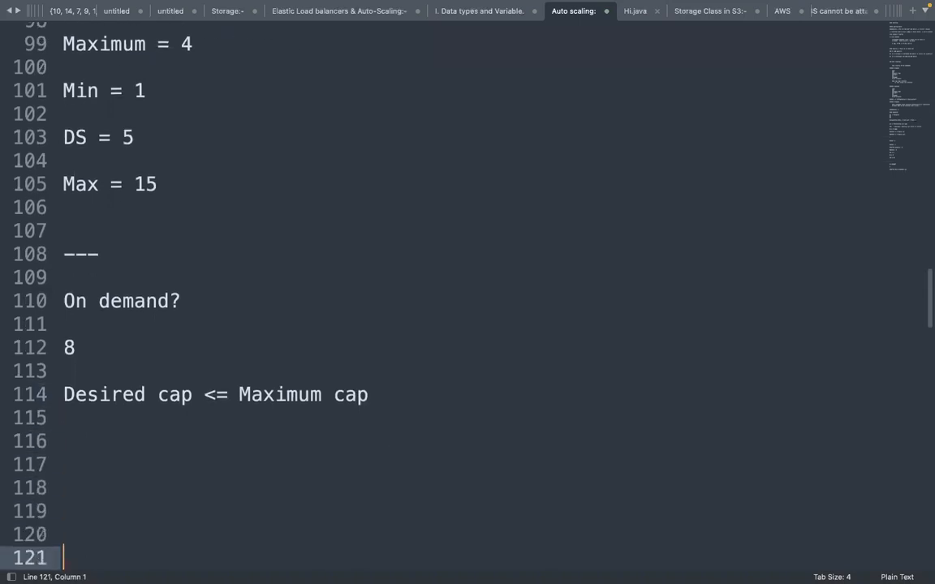
{"action": "key", "text": "Return"}
{"action": "key", "text": "Return"}
{"action": "key", "text": "Return"}
{"action": "left_click", "coordinate": [80, 253]}
{"action": "type", "text": "---"}
{"action": "key", "text": "Return"}
{"action": "key", "text": "Return"}
Write the heading "Launch template vs Launch configuration" below the new separator in the notes
{"action": "type", "text": "L"}
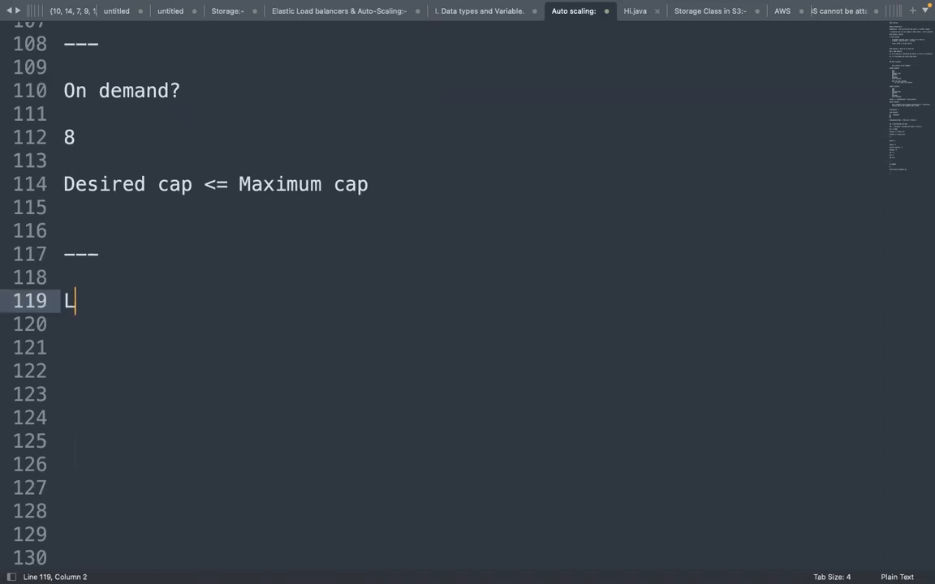
{"action": "type", "text": "aunch te"}
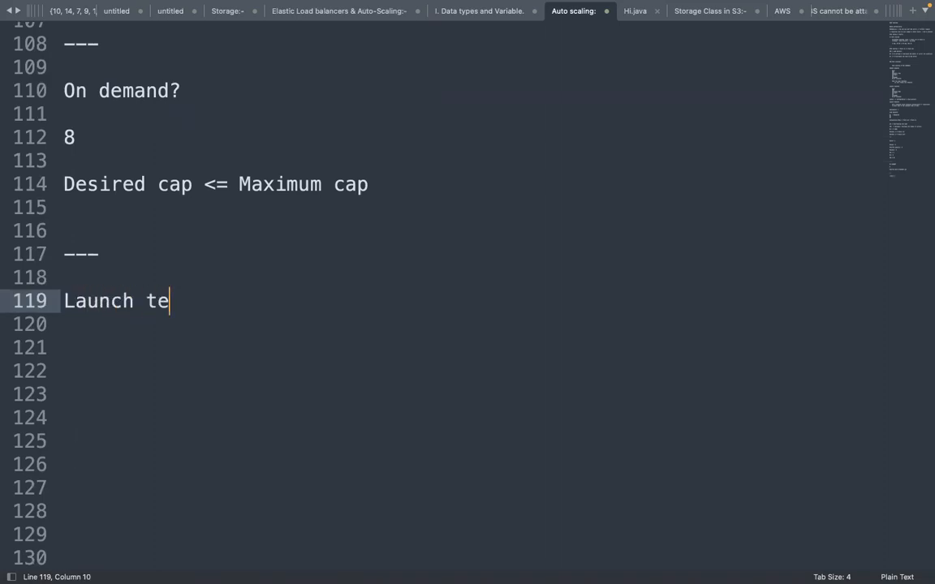
{"action": "type", "text": "mplate vs "}
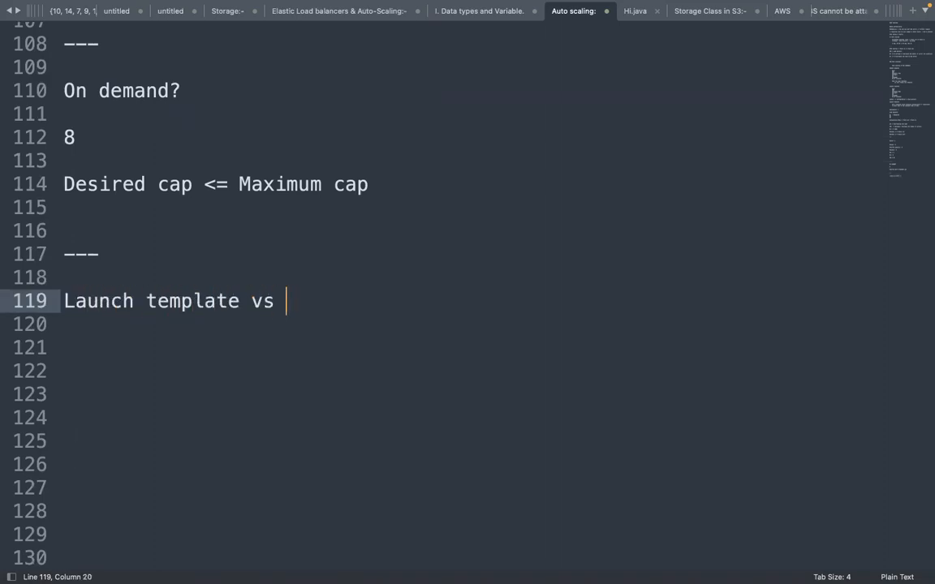
{"action": "type", "text": "Launch configurta"}
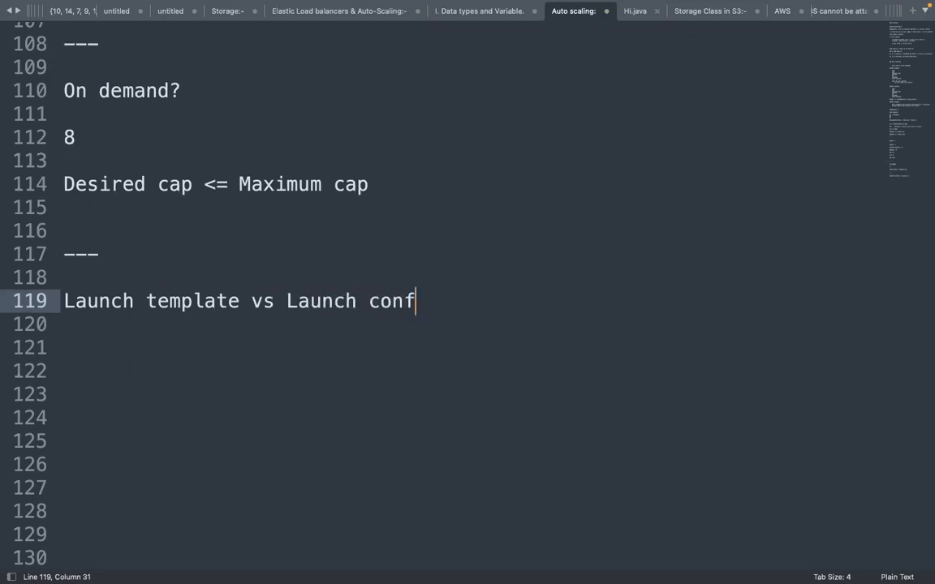
{"action": "key", "text": "BackSpace"}
{"action": "key", "text": "BackSpace"}
{"action": "type", "text": "ation"}
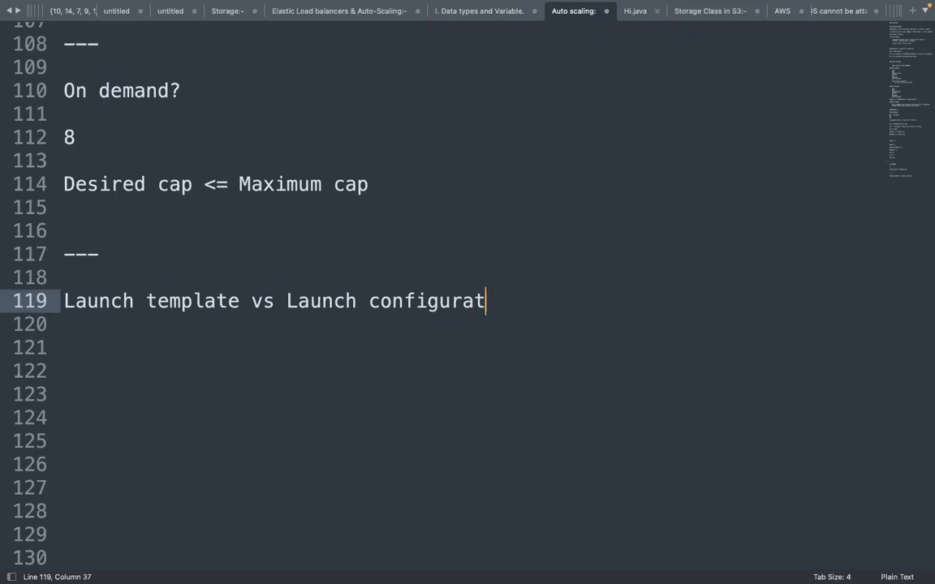
Switch back to the EC2 console in Chrome and open the list of launch configurations
{"action": "key", "text": "ctrl+Left"}
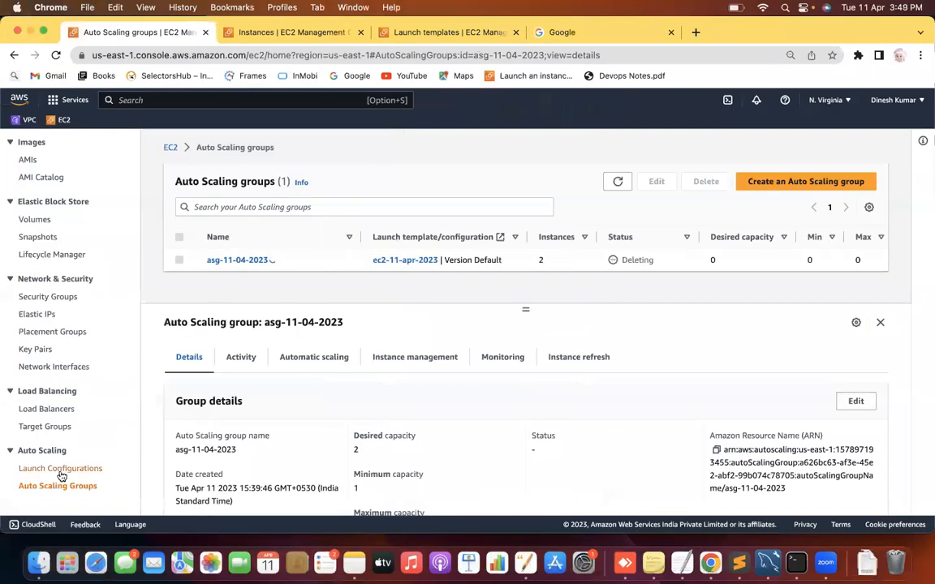
{"action": "left_click", "coordinate": [79, 469]}
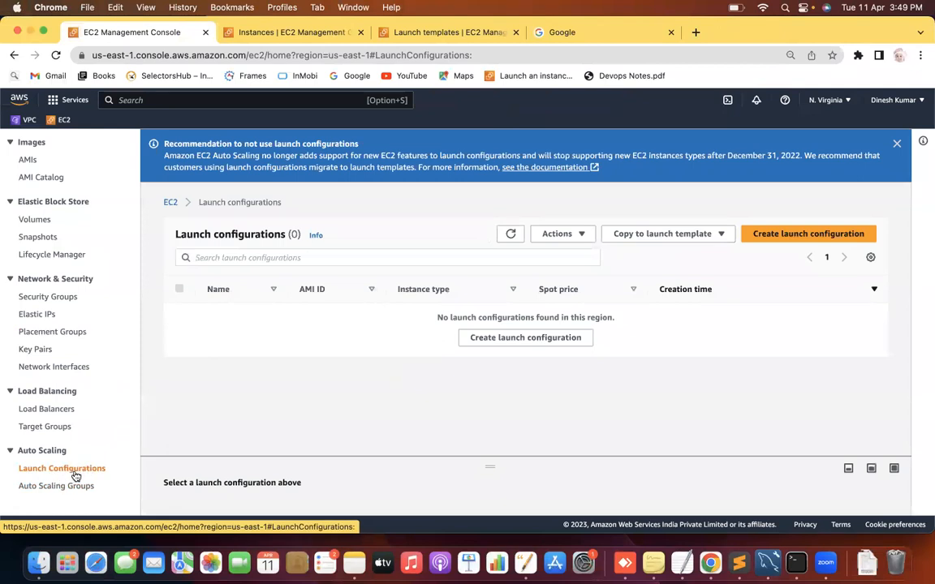
From the Auto Scaling groups list, view the creation wizard's launch template or configuration page and return to the list without creating a group
{"action": "left_click", "coordinate": [78, 487]}
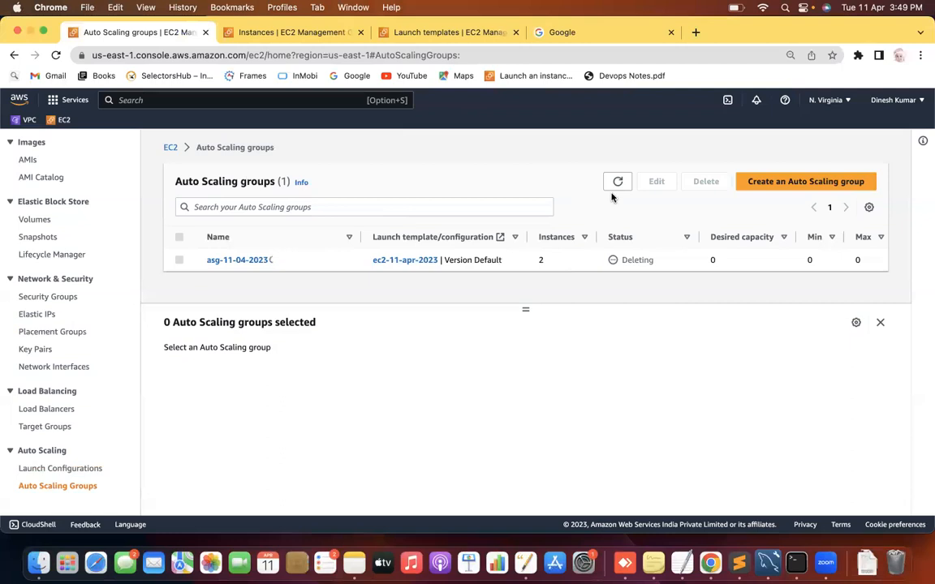
{"action": "left_click", "coordinate": [808, 181]}
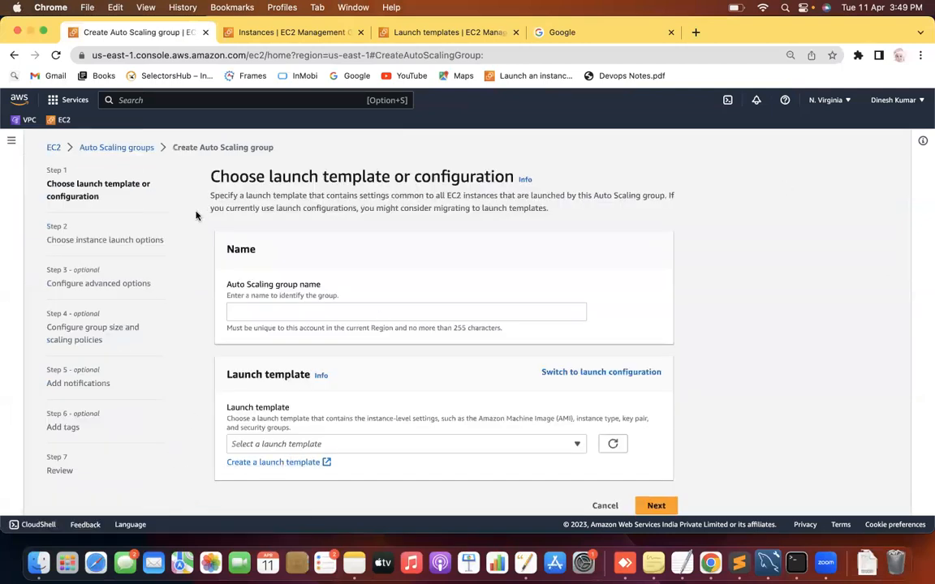
{"action": "left_click", "coordinate": [112, 149]}
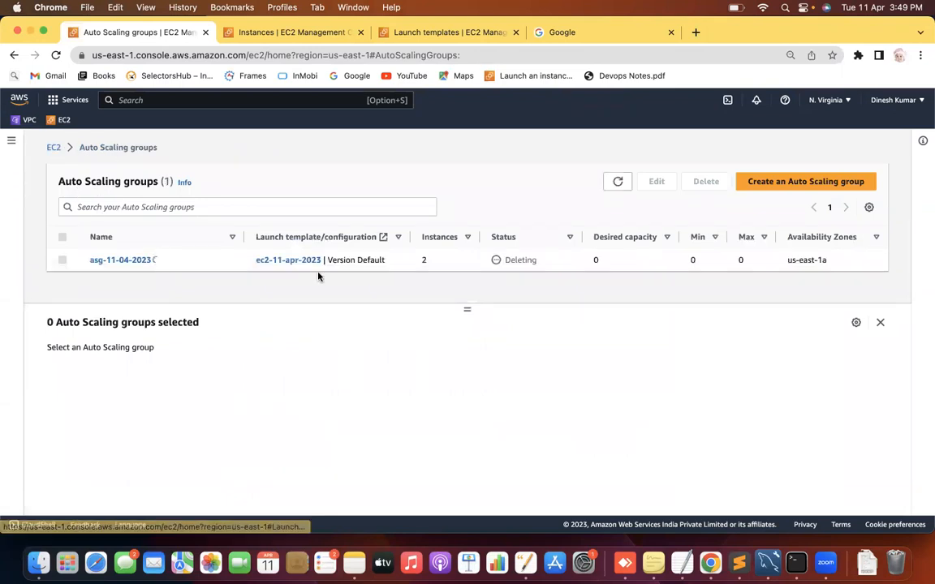
Switch to the EC2 Instances list and refresh it repeatedly to check the state of the Auto Scaling group's instances
{"action": "left_click", "coordinate": [221, 36]}
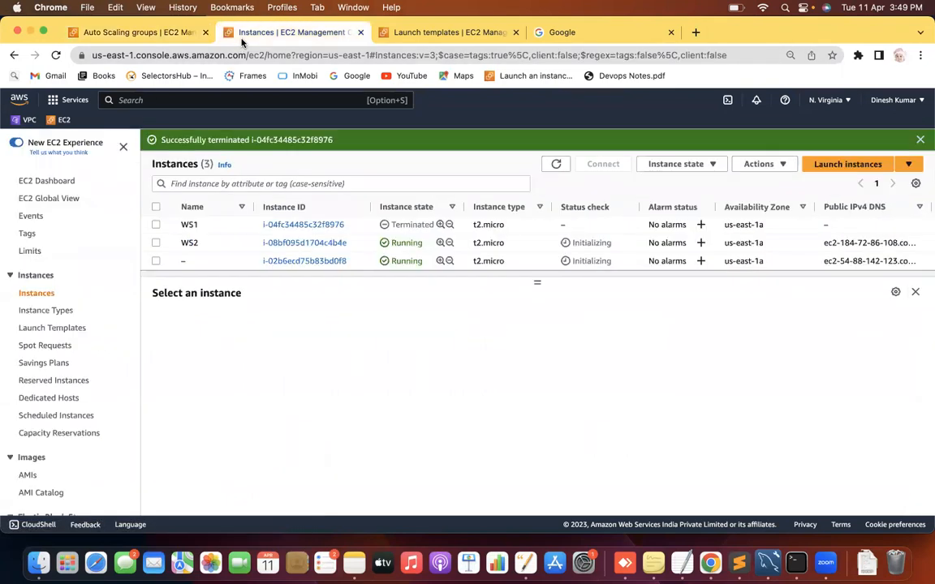
{"action": "left_click", "coordinate": [559, 165]}
{"action": "left_click", "coordinate": [559, 166]}
{"action": "left_click", "coordinate": [558, 166]}
{"action": "left_click", "coordinate": [558, 166]}
{"action": "left_click", "coordinate": [559, 165]}
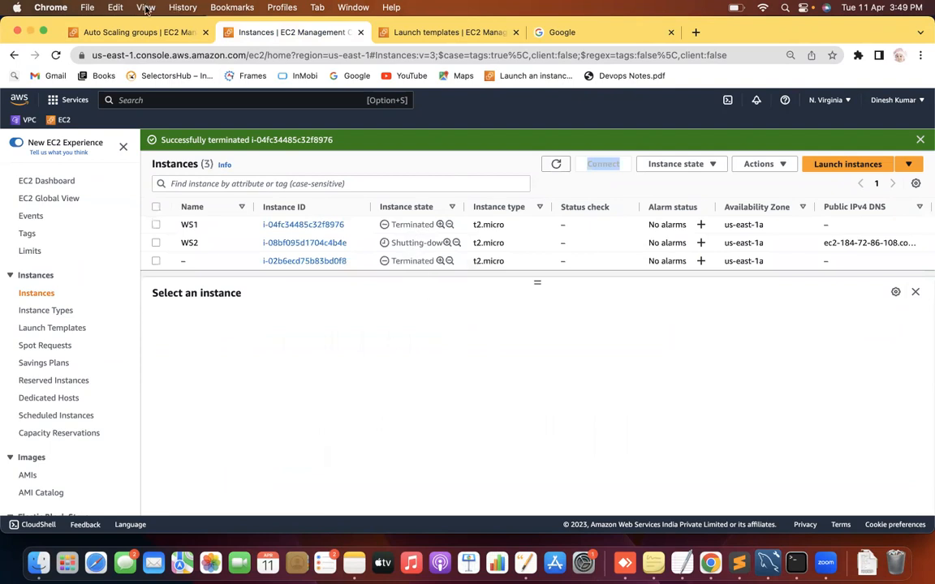
Return to the Auto Scaling groups list, look at the launch template comparison heading in the Sublime Text notes, and go back to Chrome
{"action": "left_click", "coordinate": [135, 34]}
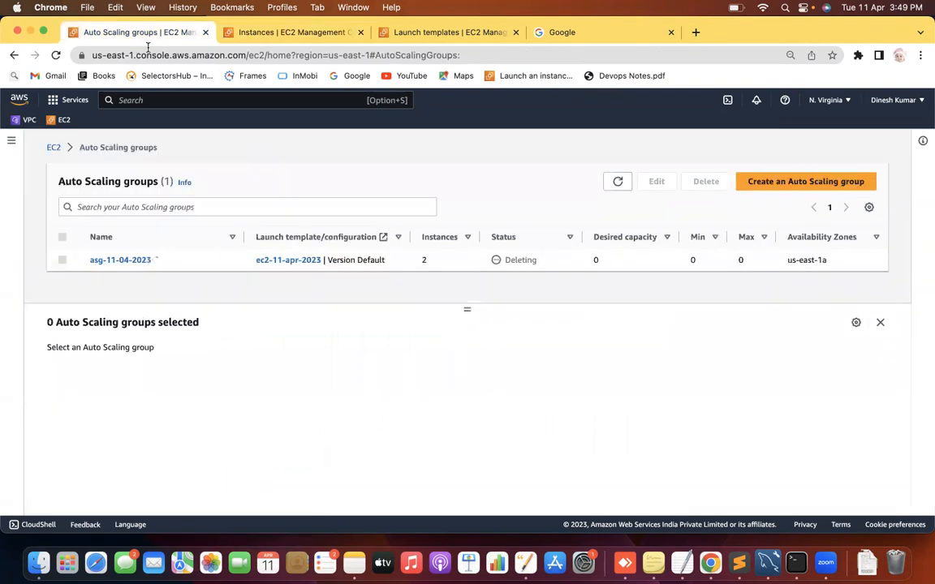
{"action": "left_click", "coordinate": [756, 566]}
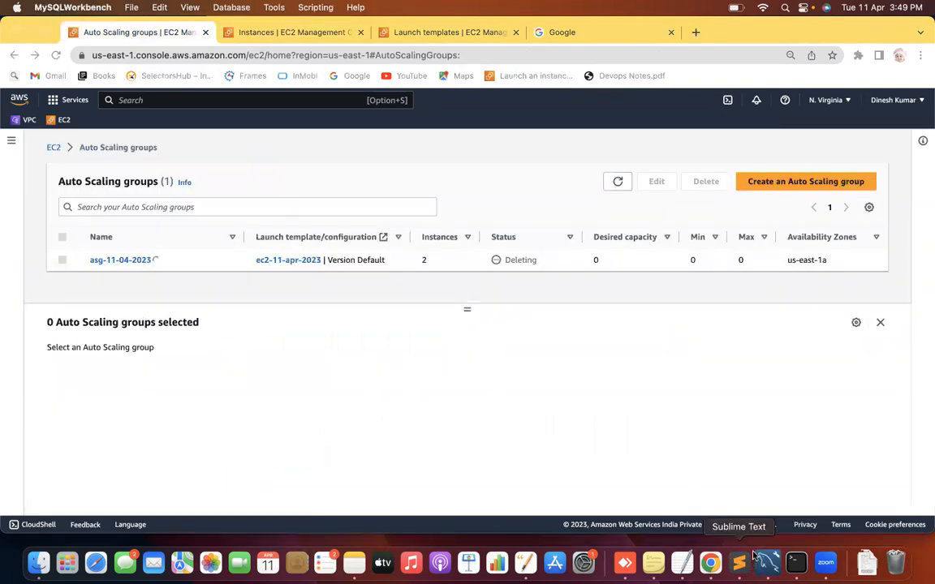
{"action": "left_click", "coordinate": [739, 563]}
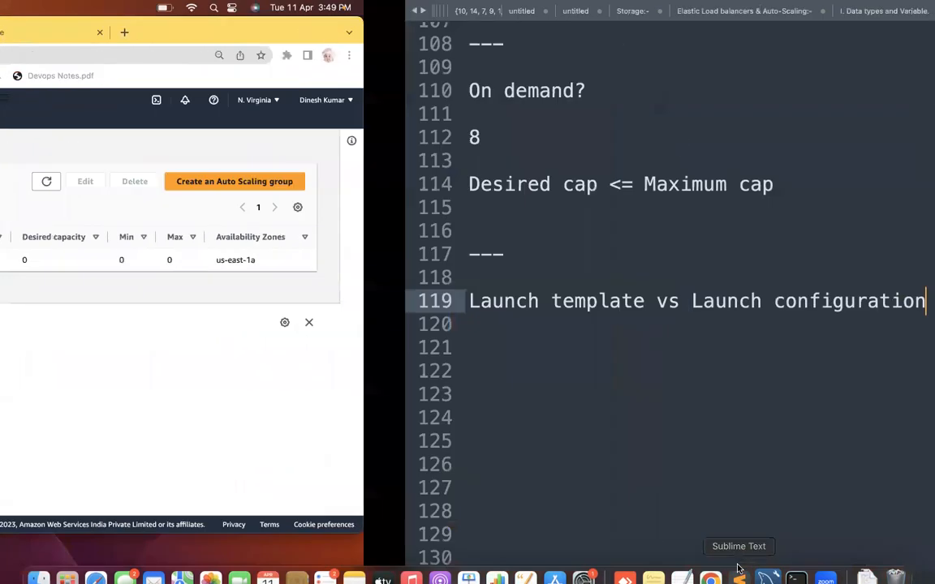
{"action": "key", "text": "ctrl+Left"}
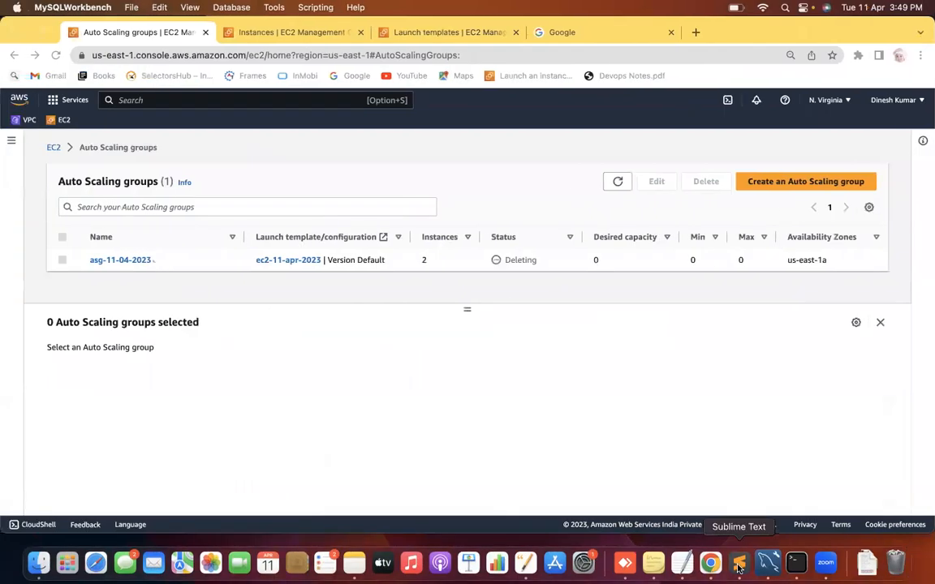